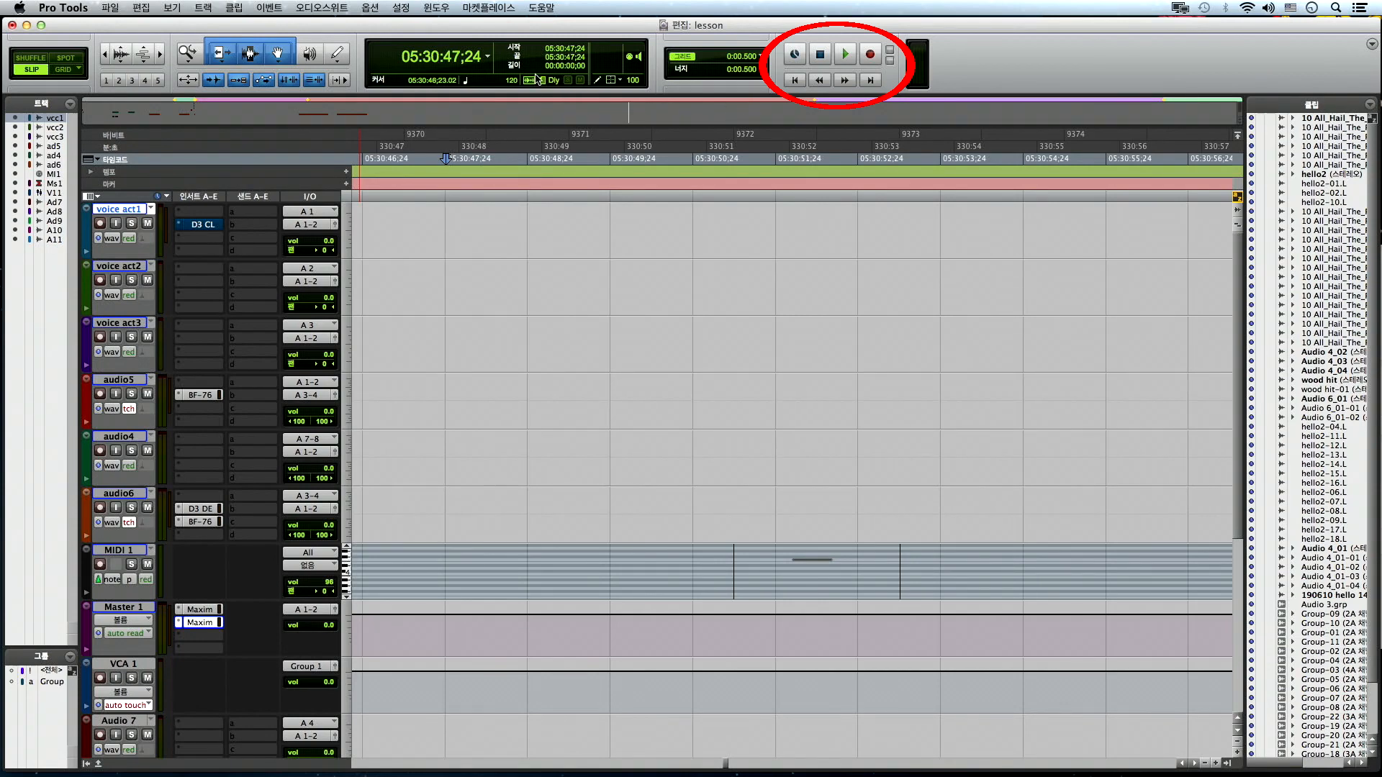
- Locate the 10 All_Hail_The_Power_12-05 clip on the audio6 track and select a time range spanning it, starting about 11:39:15;25
{"action": "key", "text": "super+bracketleft"}
{"action": "key", "text": "super+bracketleft"}
{"action": "key", "text": "super+bracketleft"}
{"action": "key", "text": "super+bracketleft"}
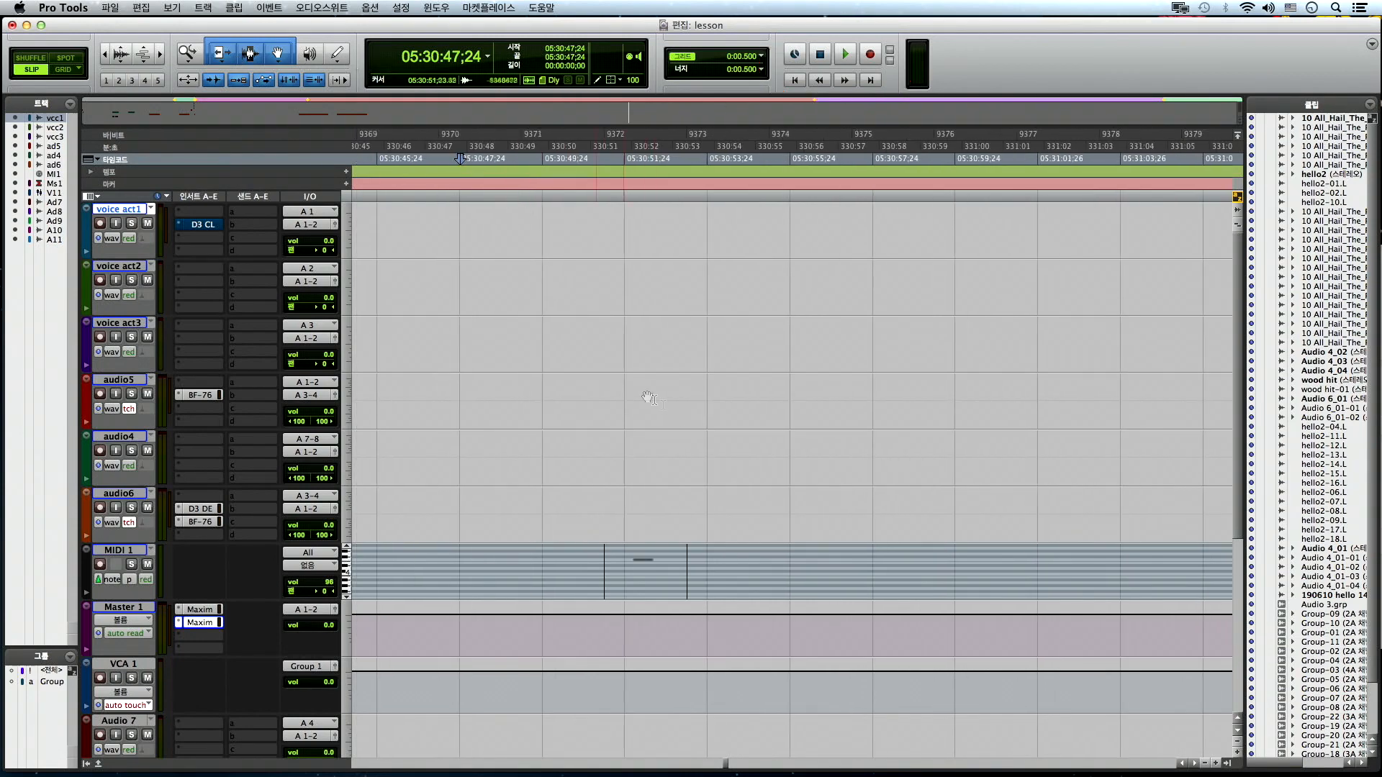
{"action": "left_click", "coordinate": [788, 444]}
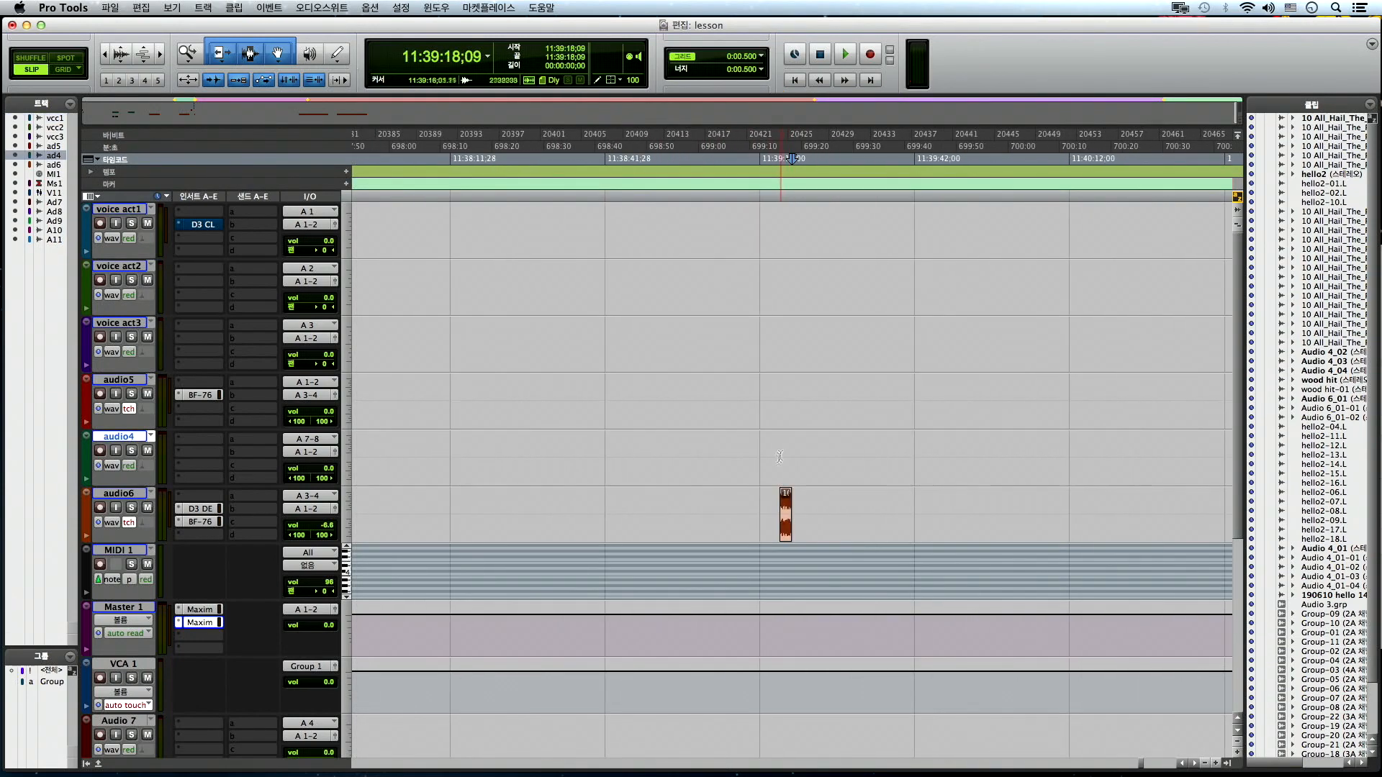
{"action": "key", "text": "super+x"}
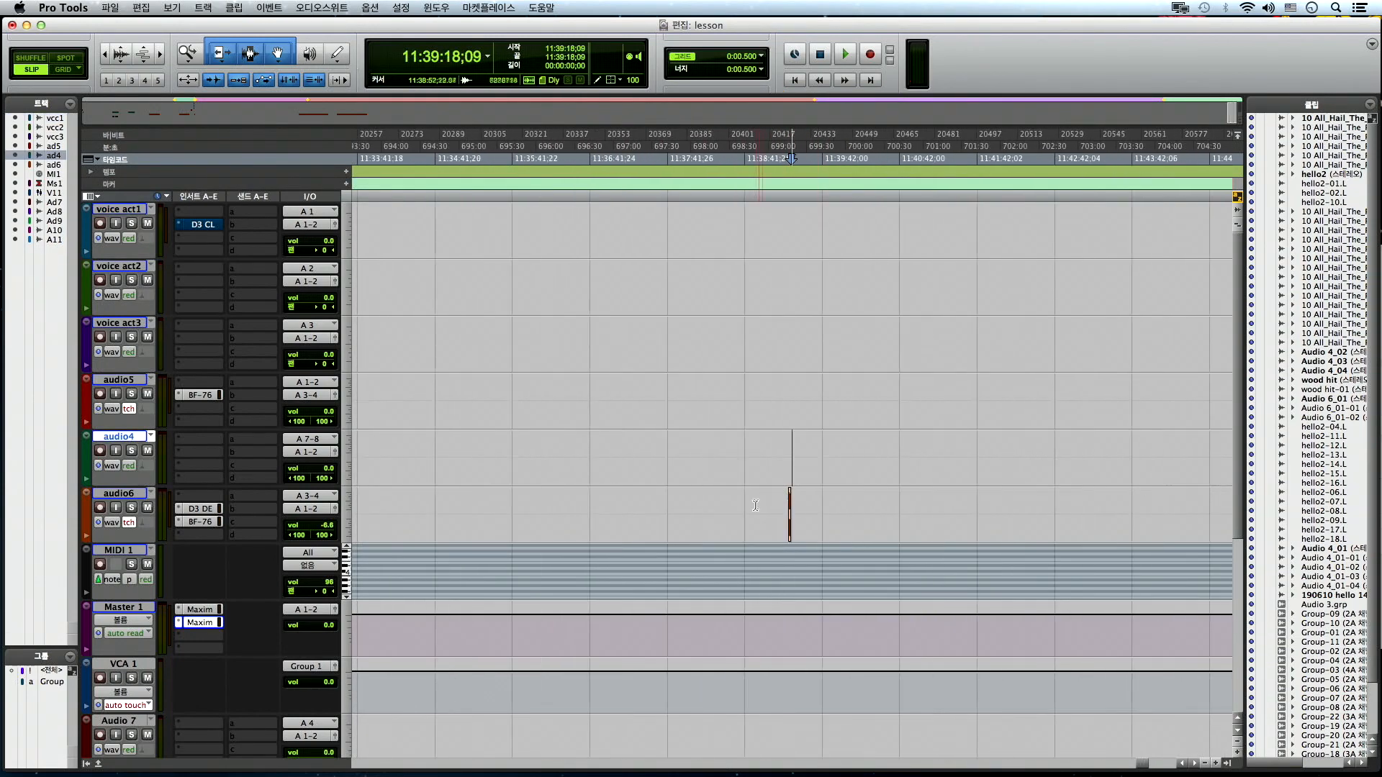
{"action": "left_click", "coordinate": [777, 511]}
{"action": "key", "text": "super+v"}
{"action": "key", "text": "super+bracketright"}
{"action": "key", "text": "super+bracketright"}
{"action": "key", "text": "super+bracketright"}
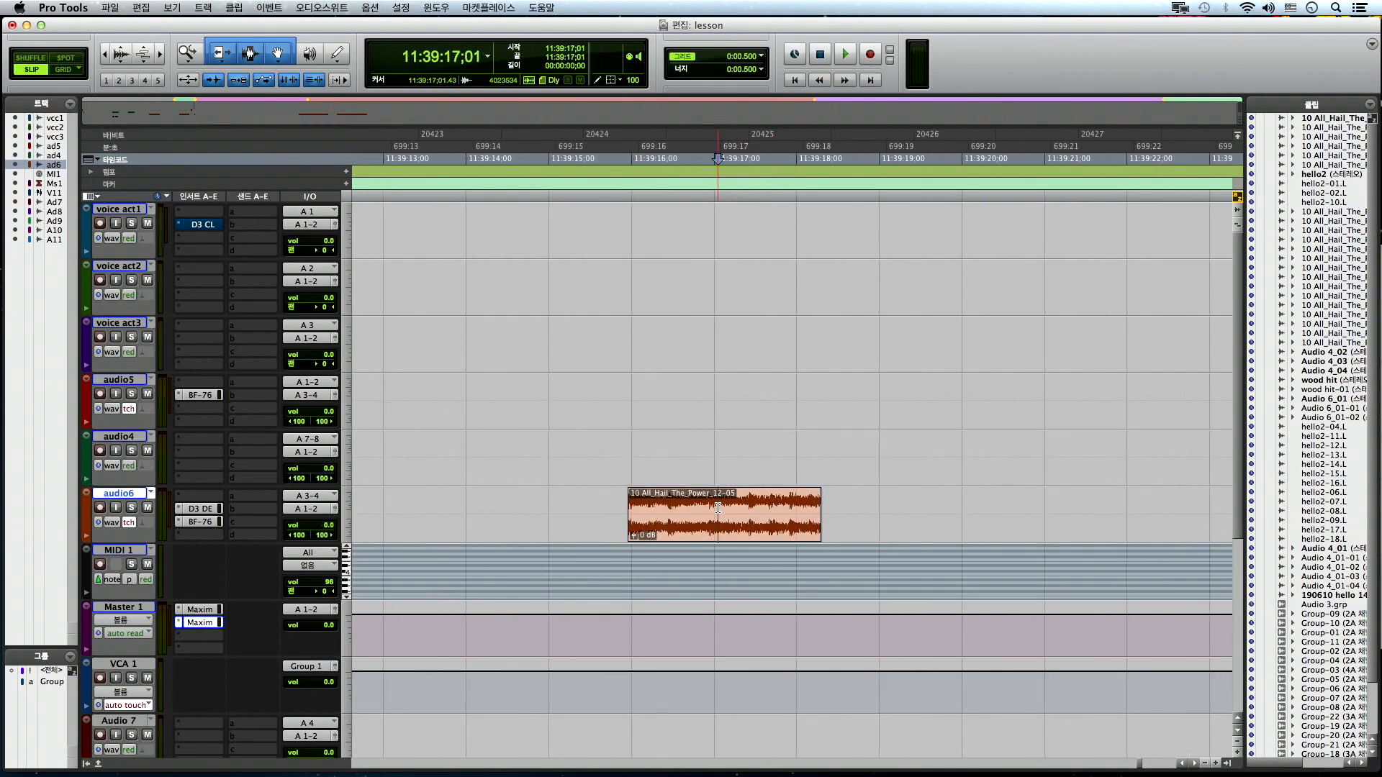
{"action": "key", "text": "super+bracketright"}
{"action": "left_click_drag", "start_coordinate": [595, 506], "coordinate": [1052, 512]}
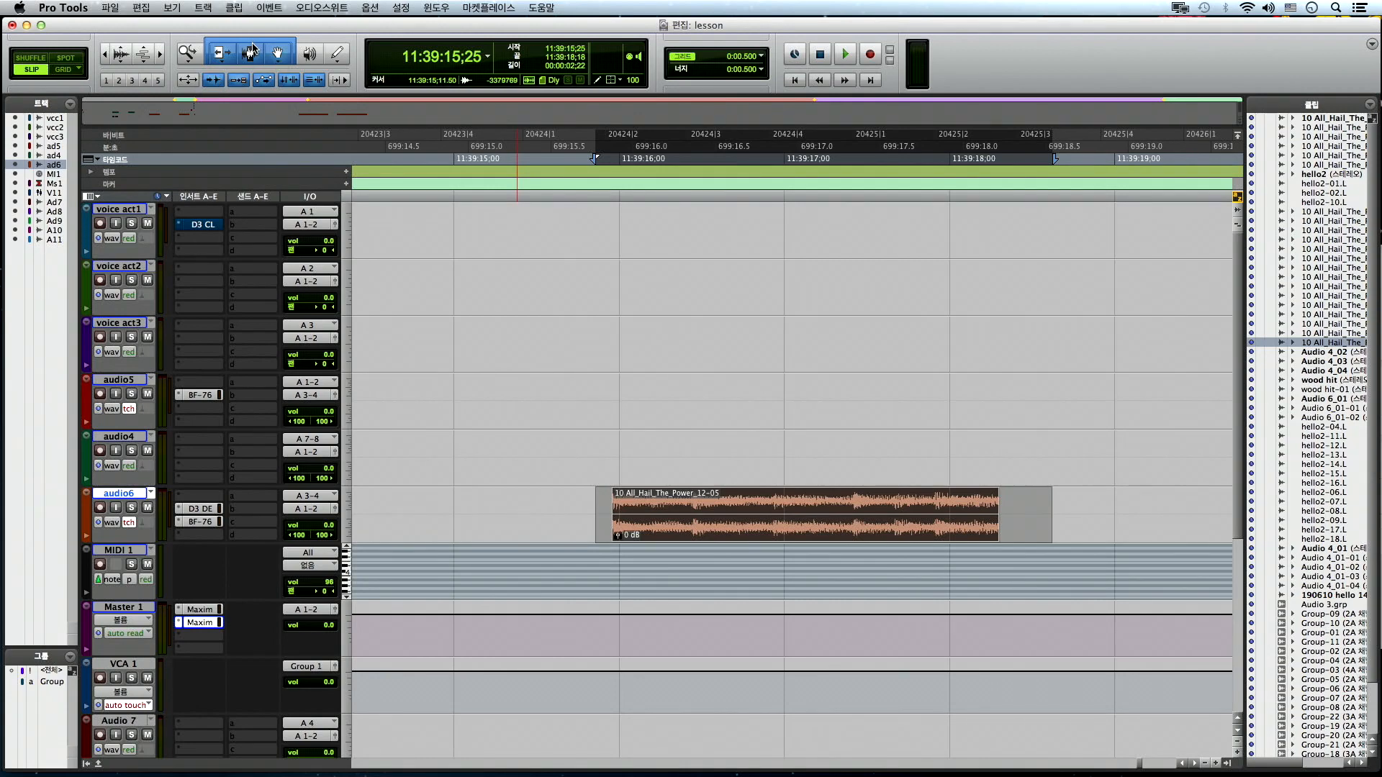
- Activate the Smart Tool and magnify the beginning of the audio6 clip once with Single Zoom
{"action": "left_click", "coordinate": [467, 247]}
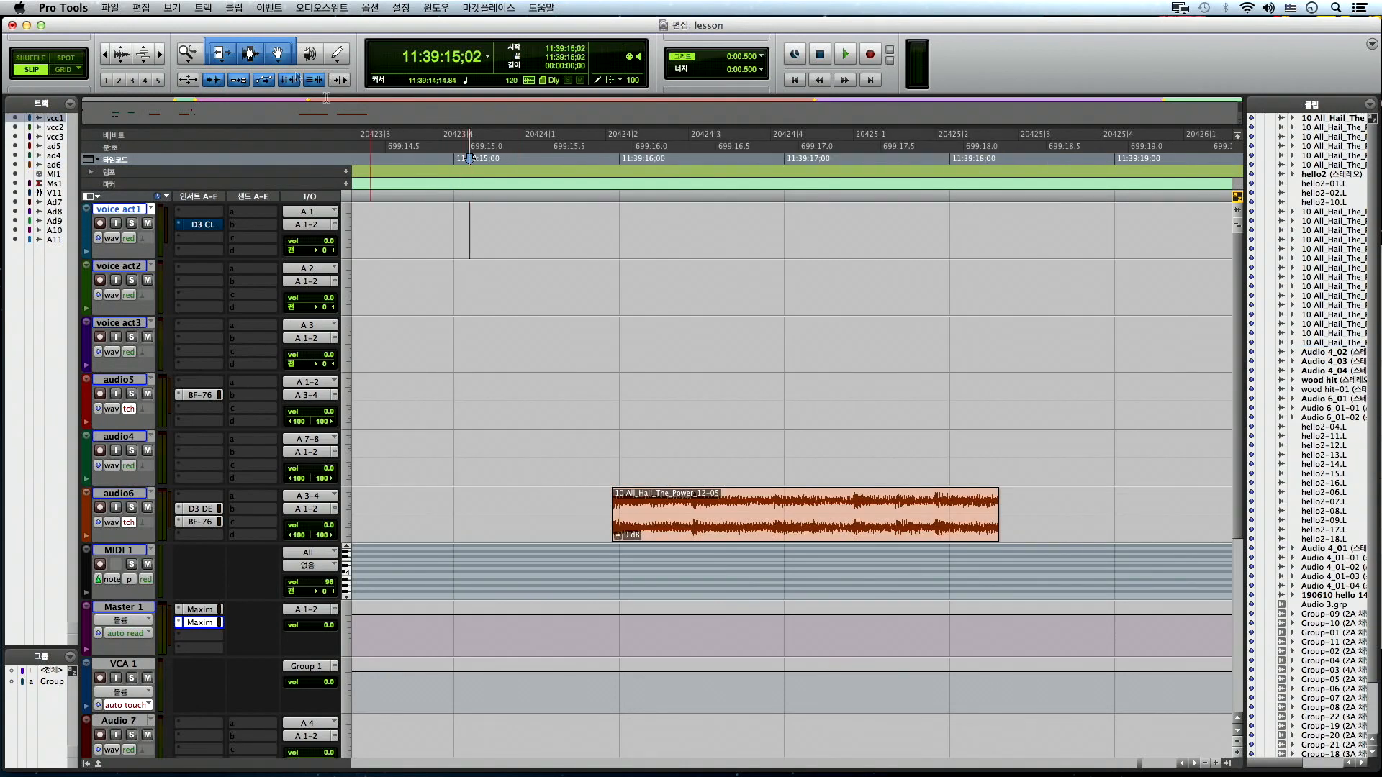
{"action": "left_click", "coordinate": [238, 60]}
{"action": "key", "text": "F7+F8"}
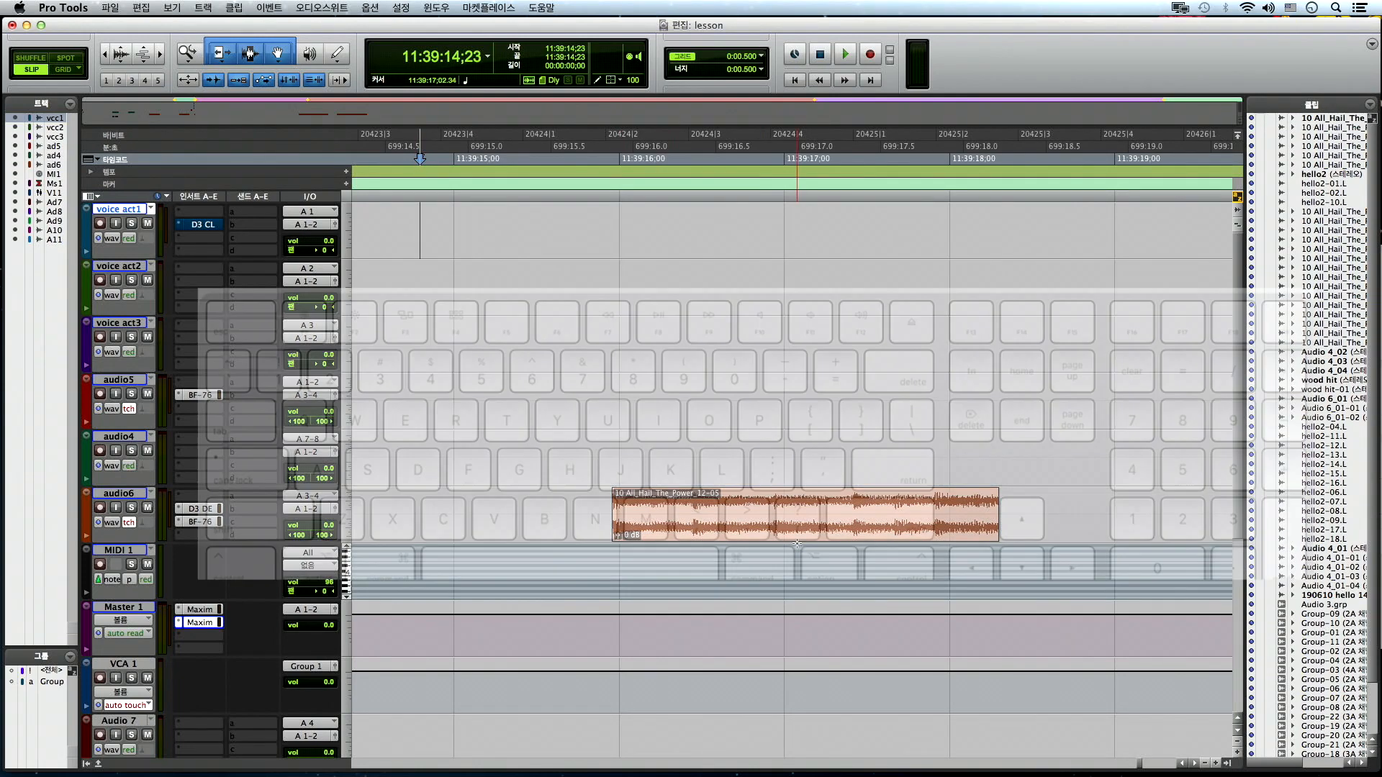
{"action": "key", "text": "F5"}
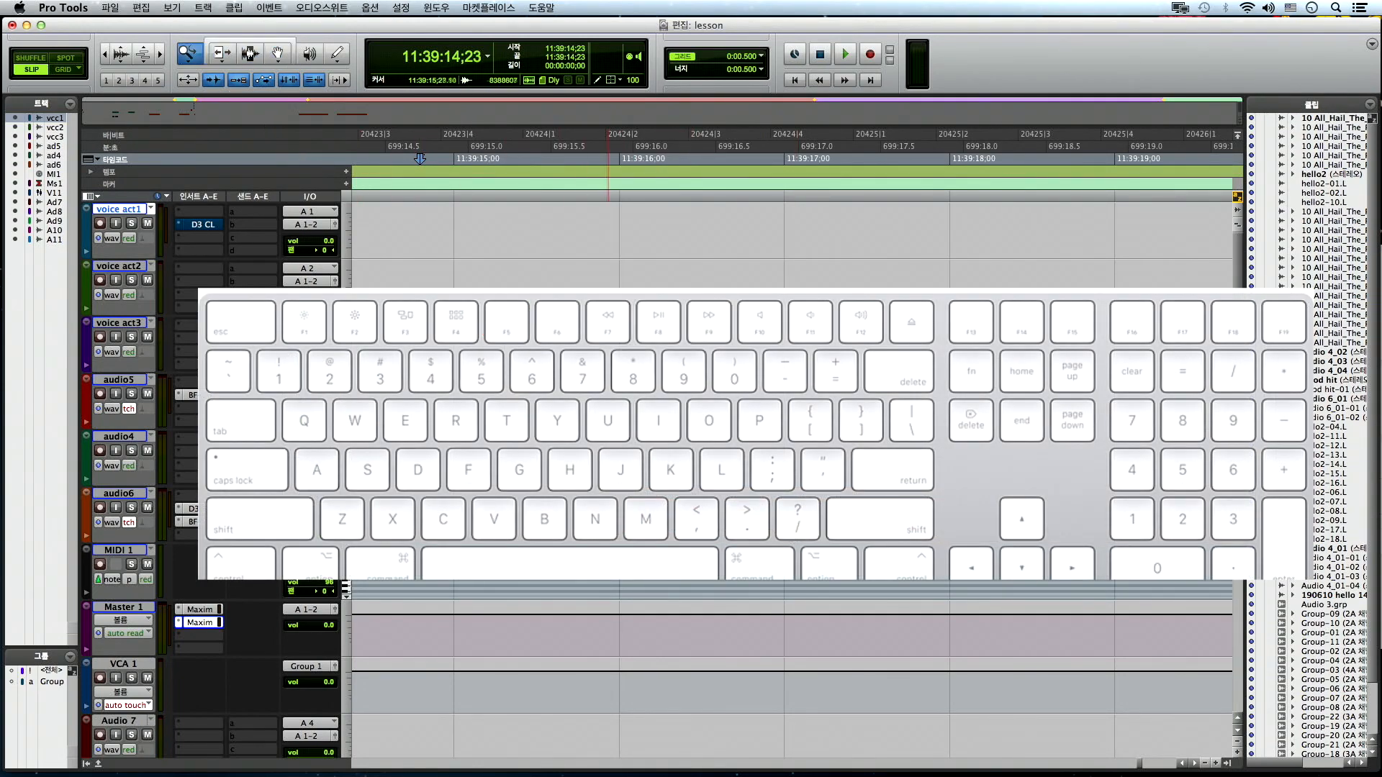
{"action": "left_click_drag", "start_coordinate": [578, 504], "coordinate": [809, 501]}
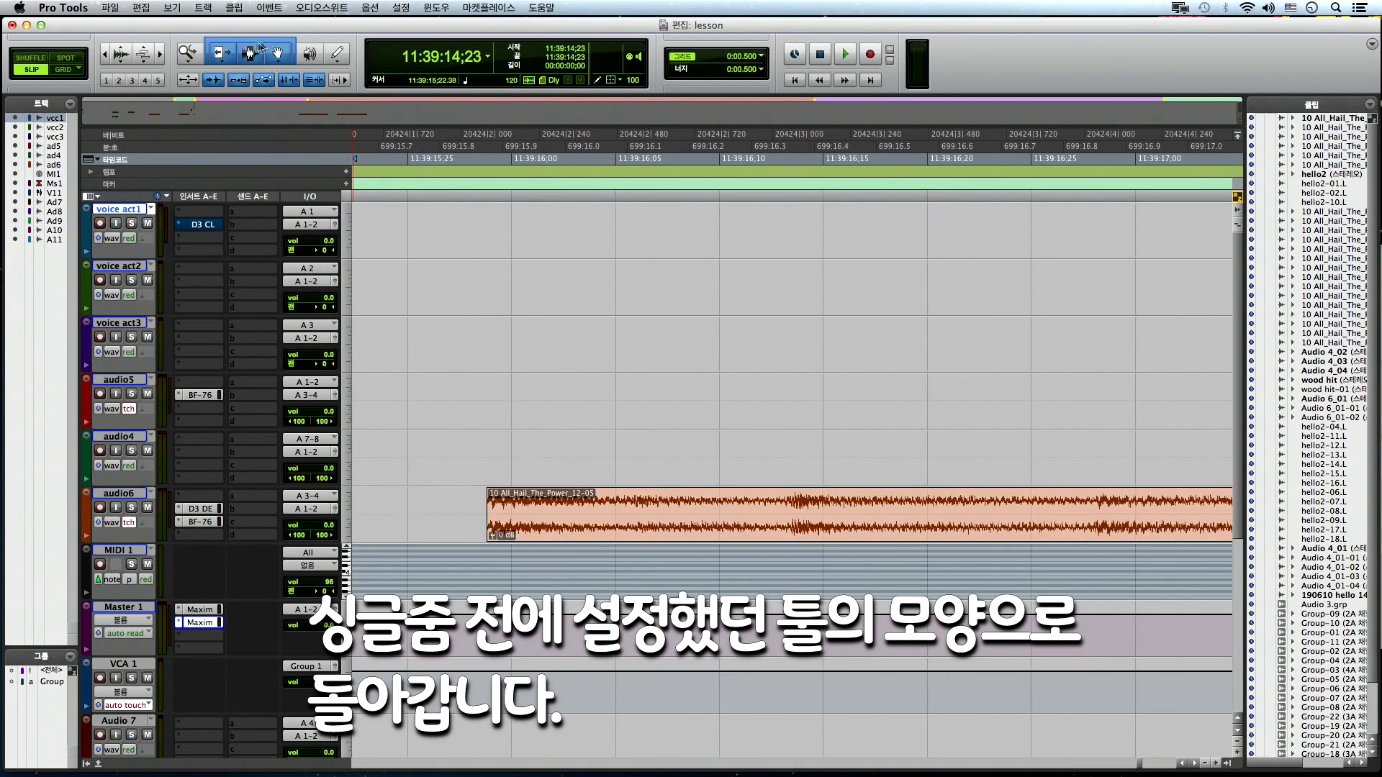
- Switch the Zoomer to Normal Zoom and magnify the audio6 waveform three times in succession
{"action": "left_click", "coordinate": [202, 61]}
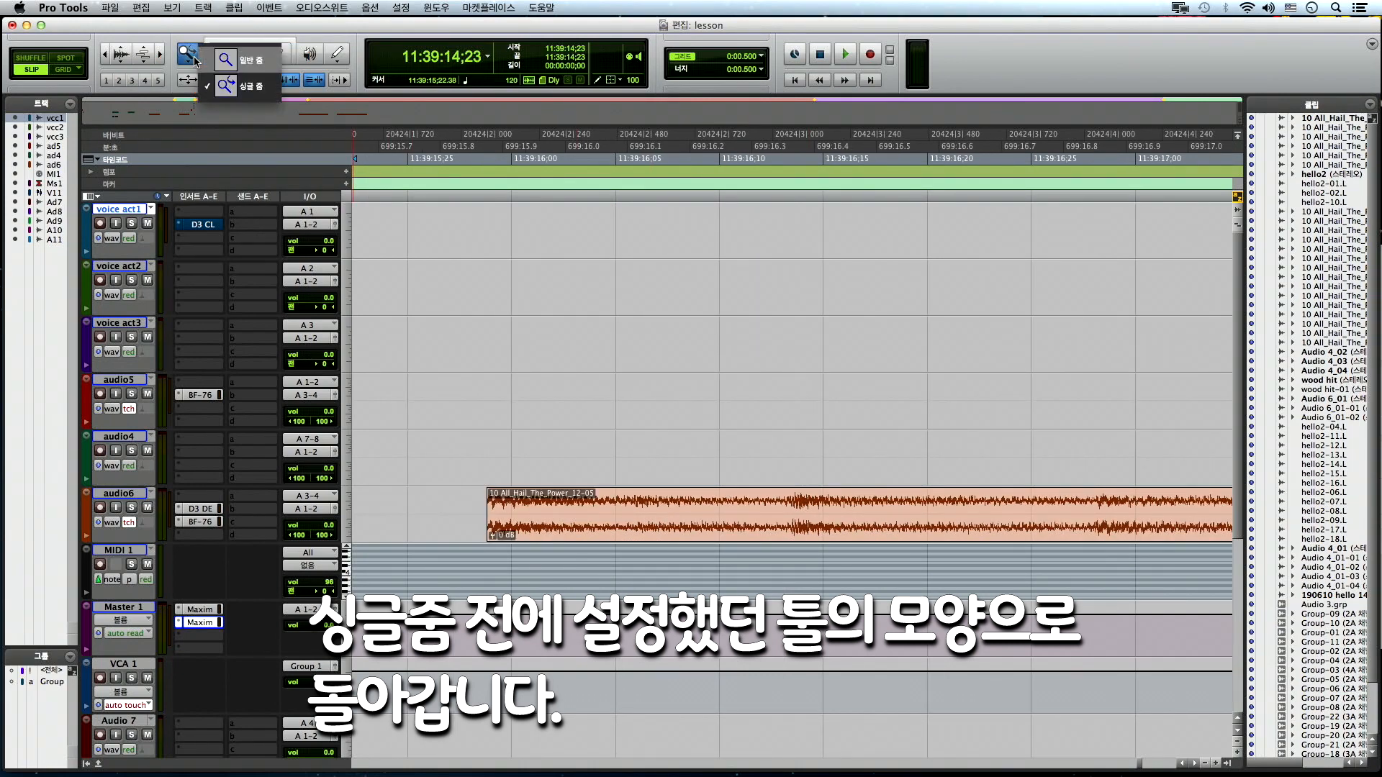
{"action": "left_click", "coordinate": [240, 64]}
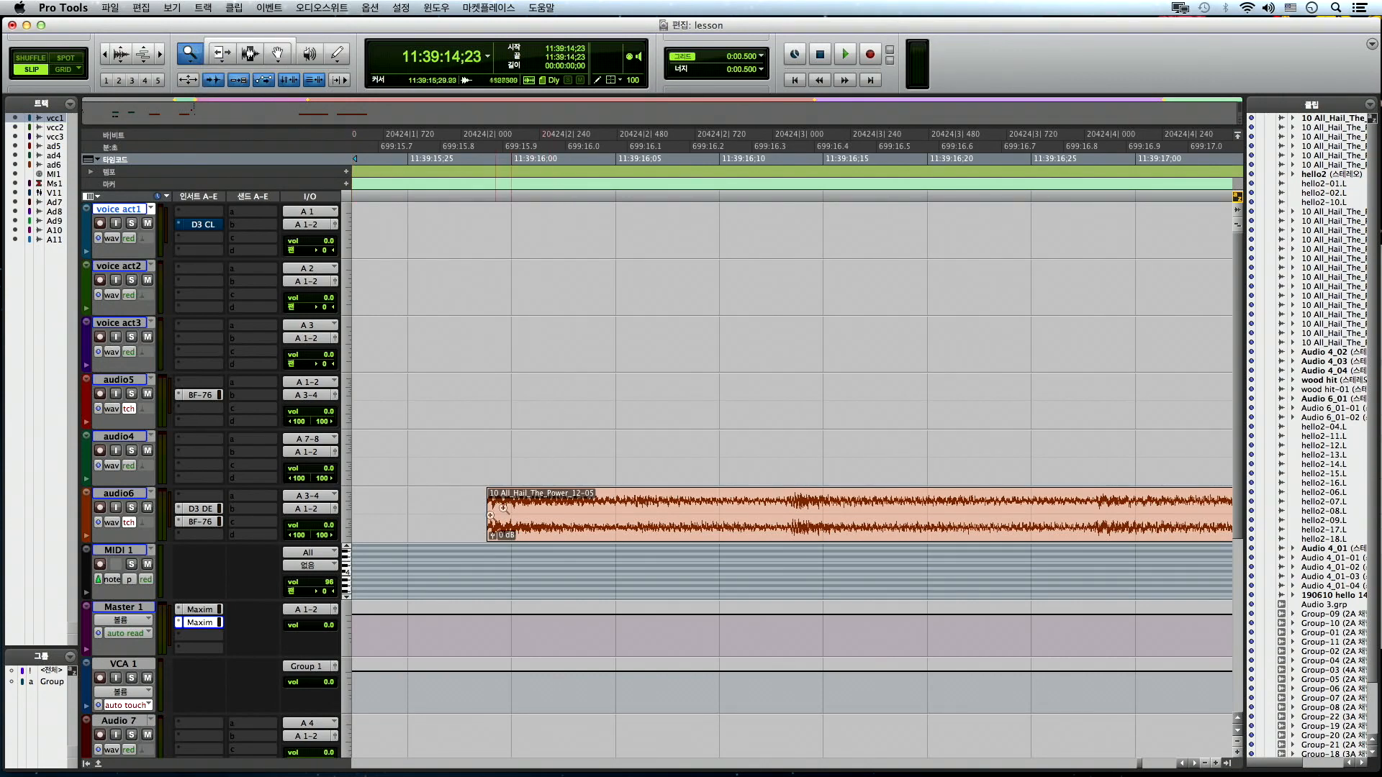
{"action": "left_click_drag", "start_coordinate": [461, 514], "coordinate": [1177, 514]}
{"action": "left_click_drag", "start_coordinate": [728, 501], "coordinate": [1038, 504]}
{"action": "left_click_drag", "start_coordinate": [843, 503], "coordinate": [1076, 497]}
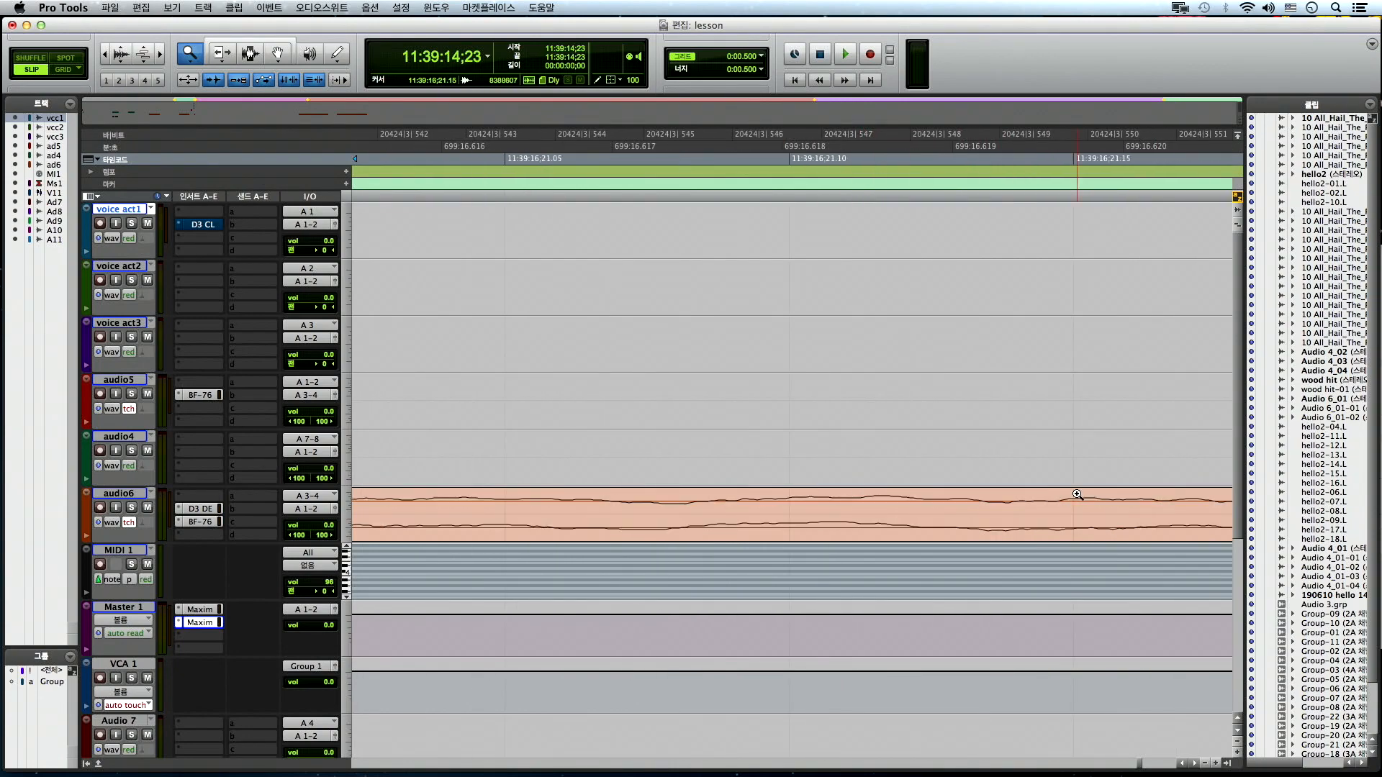
- Set the Zoomer back to Single Zoom and widen the visible timeline around the audio6 waveform
{"action": "left_click", "coordinate": [193, 52]}
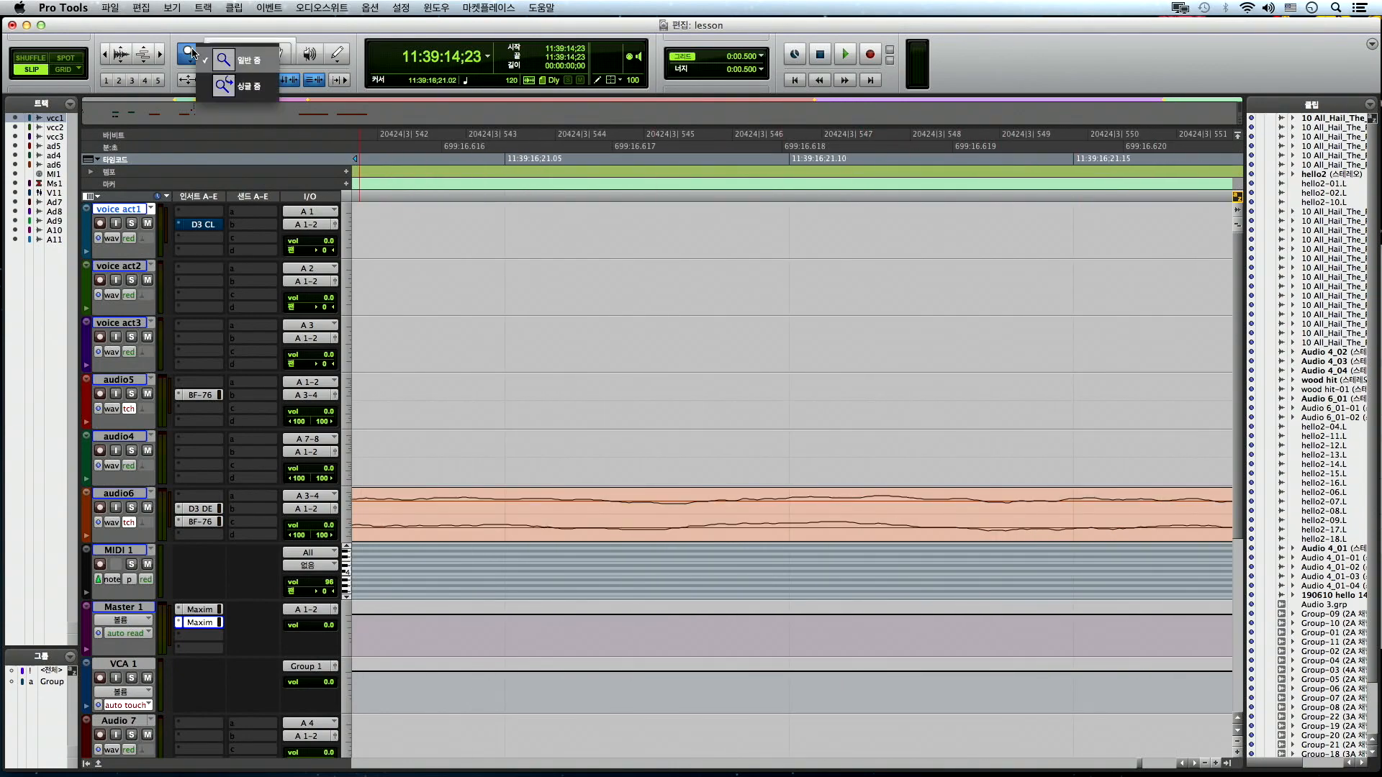
{"action": "left_click", "coordinate": [231, 86]}
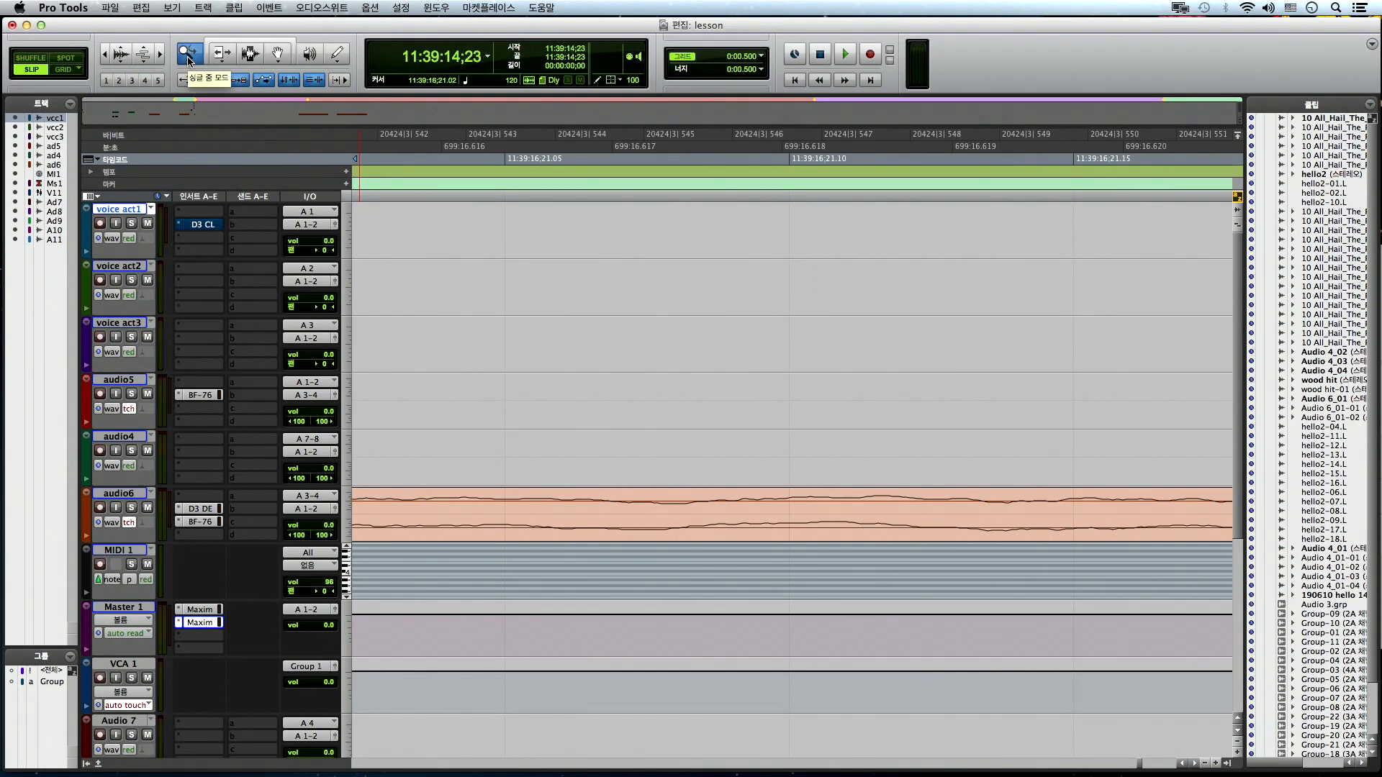
{"action": "key", "text": "r"}
{"action": "key", "text": "r"}
{"action": "key", "text": "r"}
{"action": "key", "text": "r"}
{"action": "key", "text": "r"}
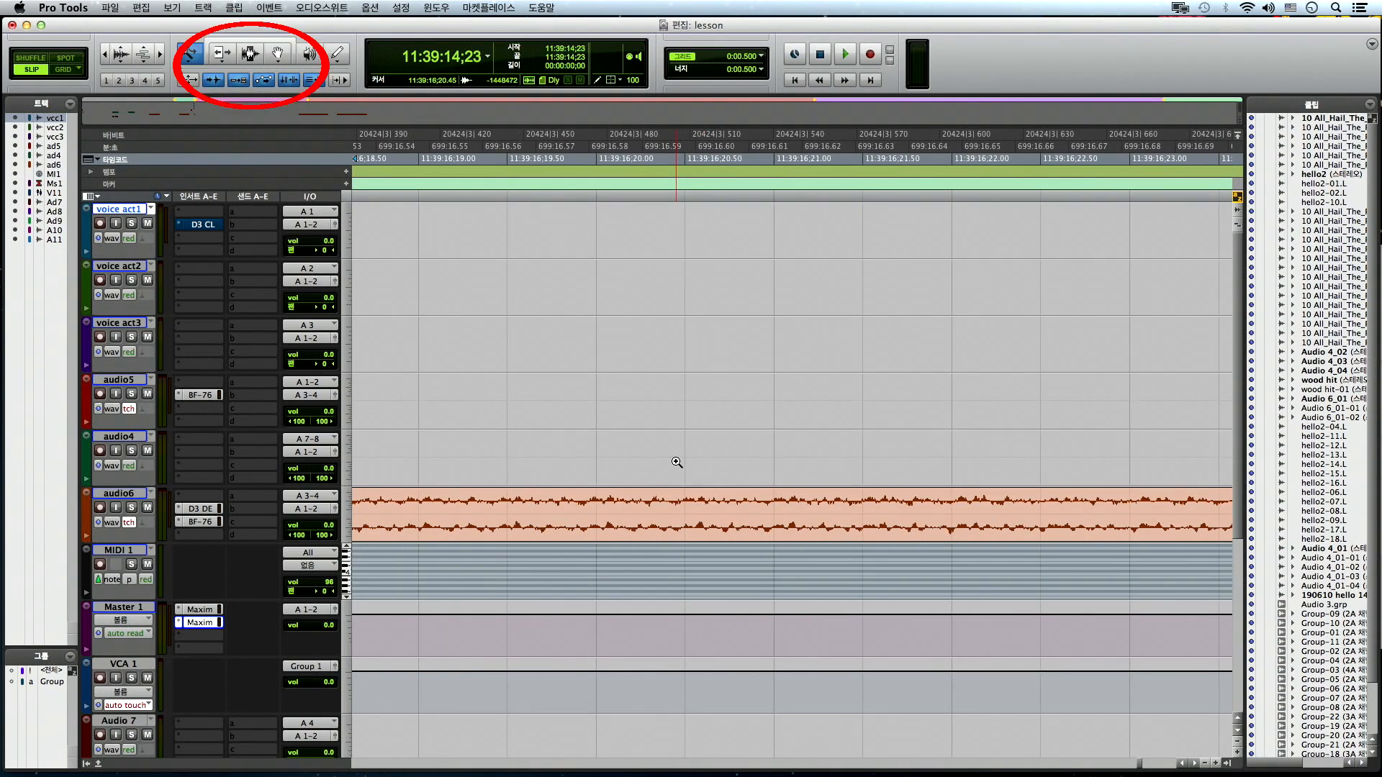
- Trim the start of the audio6 clip to about 11:39:16;13 with the standard Trim tool
{"action": "left_click", "coordinate": [222, 55]}
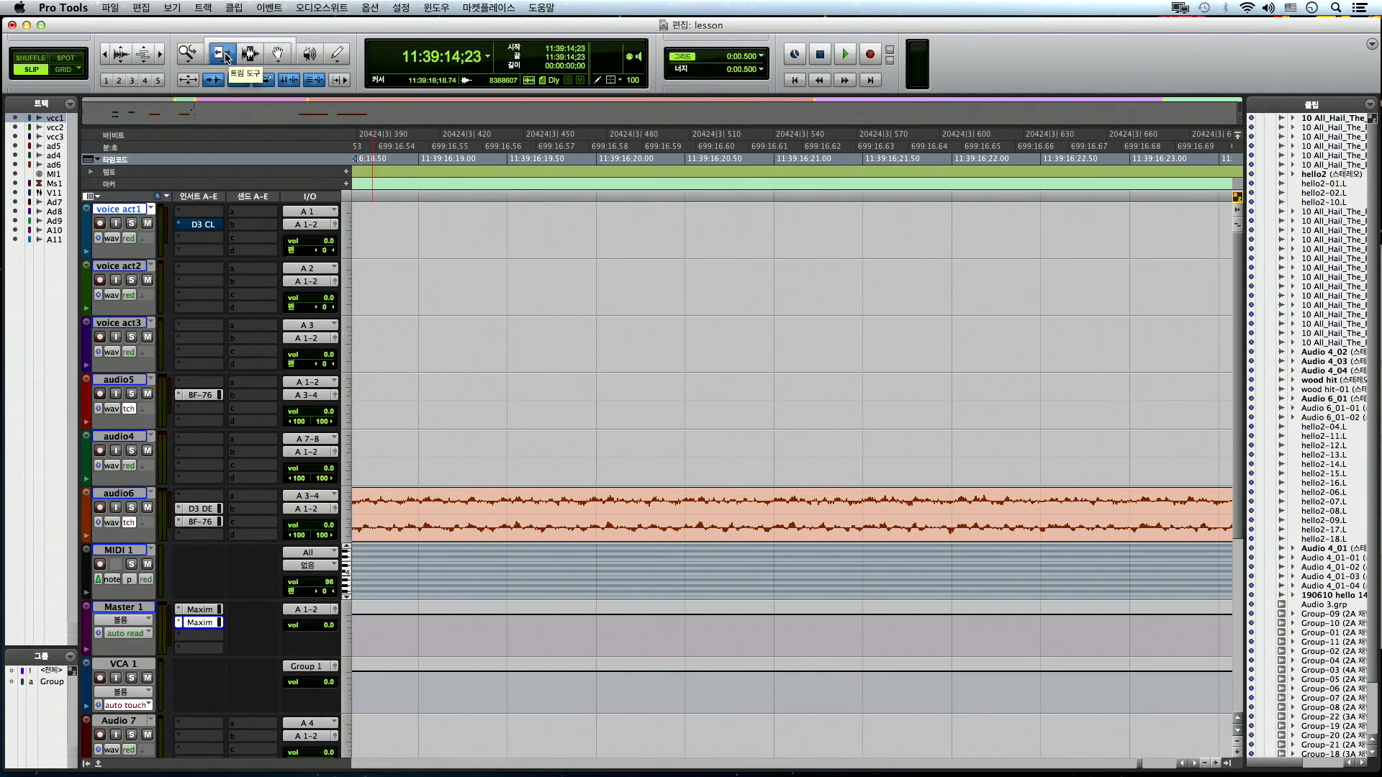
{"action": "key", "text": "r"}
{"action": "key", "text": "r"}
{"action": "key", "text": "r"}
{"action": "key", "text": "r"}
{"action": "key", "text": "r"}
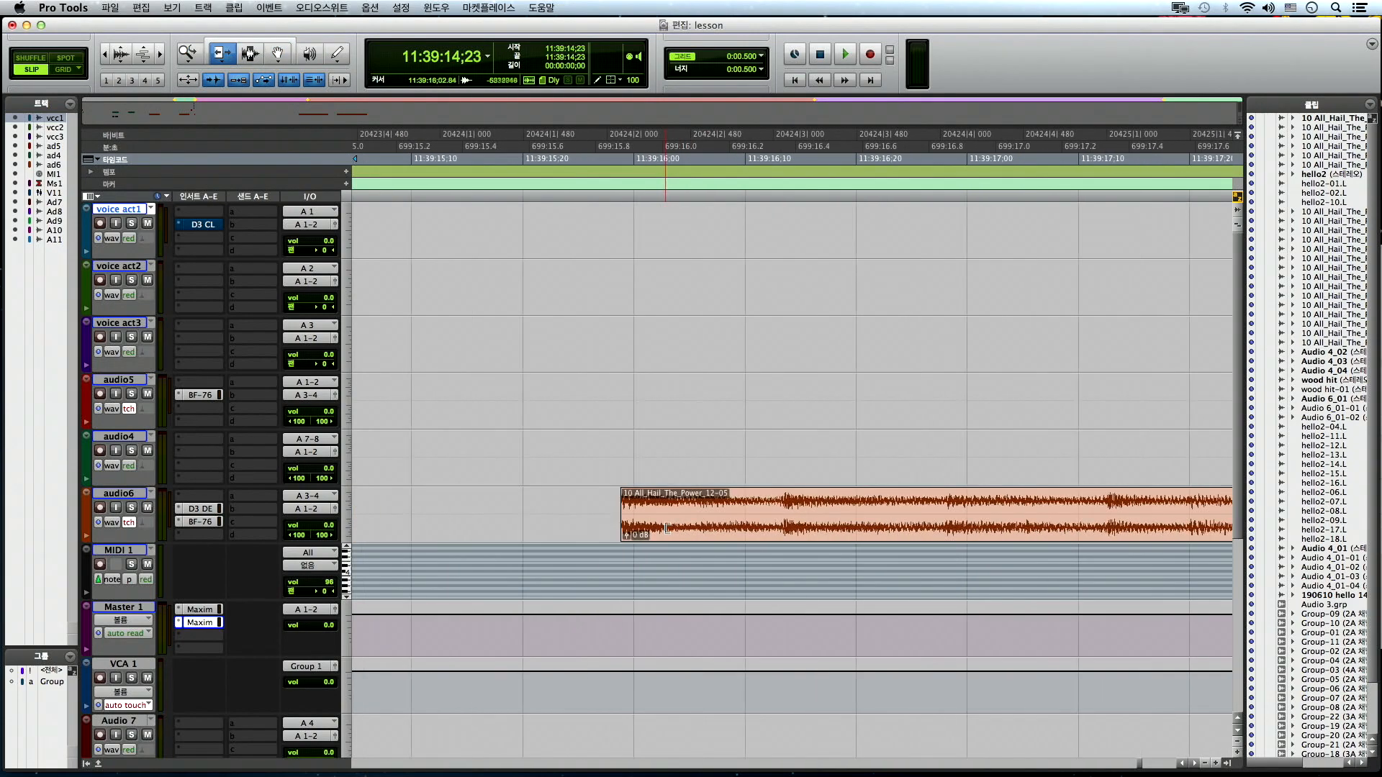
{"action": "left_click_drag", "start_coordinate": [710, 509], "coordinate": [787, 510]}
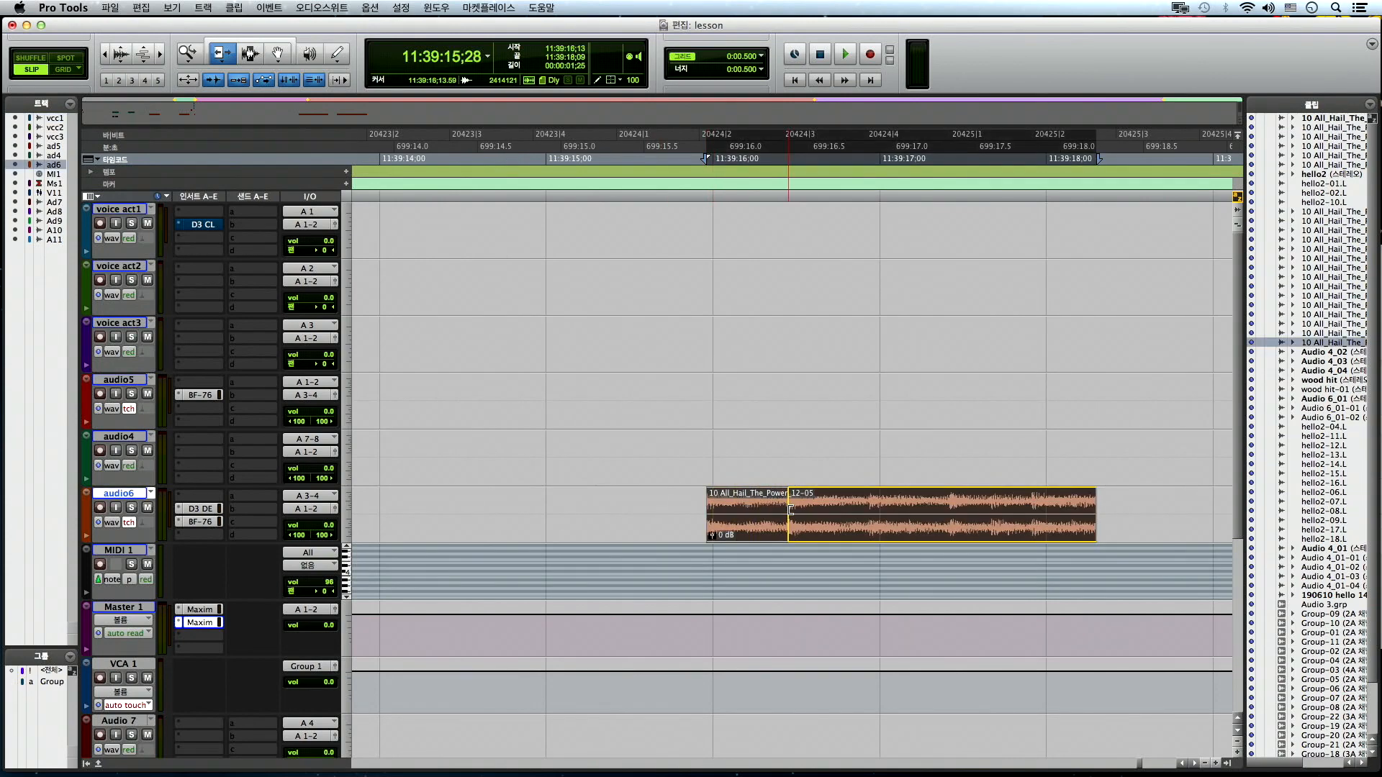
- Trim the end of the audio6 clip back to about 11:39:17;27
{"action": "key", "text": "t"}
{"action": "key", "text": "t"}
{"action": "mouse_move", "coordinate": [753, 508]}
{"action": "left_mouse_down"}
{"action": "mouse_move", "coordinate": [663, 505]}
{"action": "mouse_move", "coordinate": [739, 506]}
{"action": "left_mouse_up"}
{"action": "key", "text": "r"}
{"action": "key", "text": "r"}
{"action": "scroll", "coordinate": [740, 506], "scroll_direction": "right", "scroll_amount": 5}
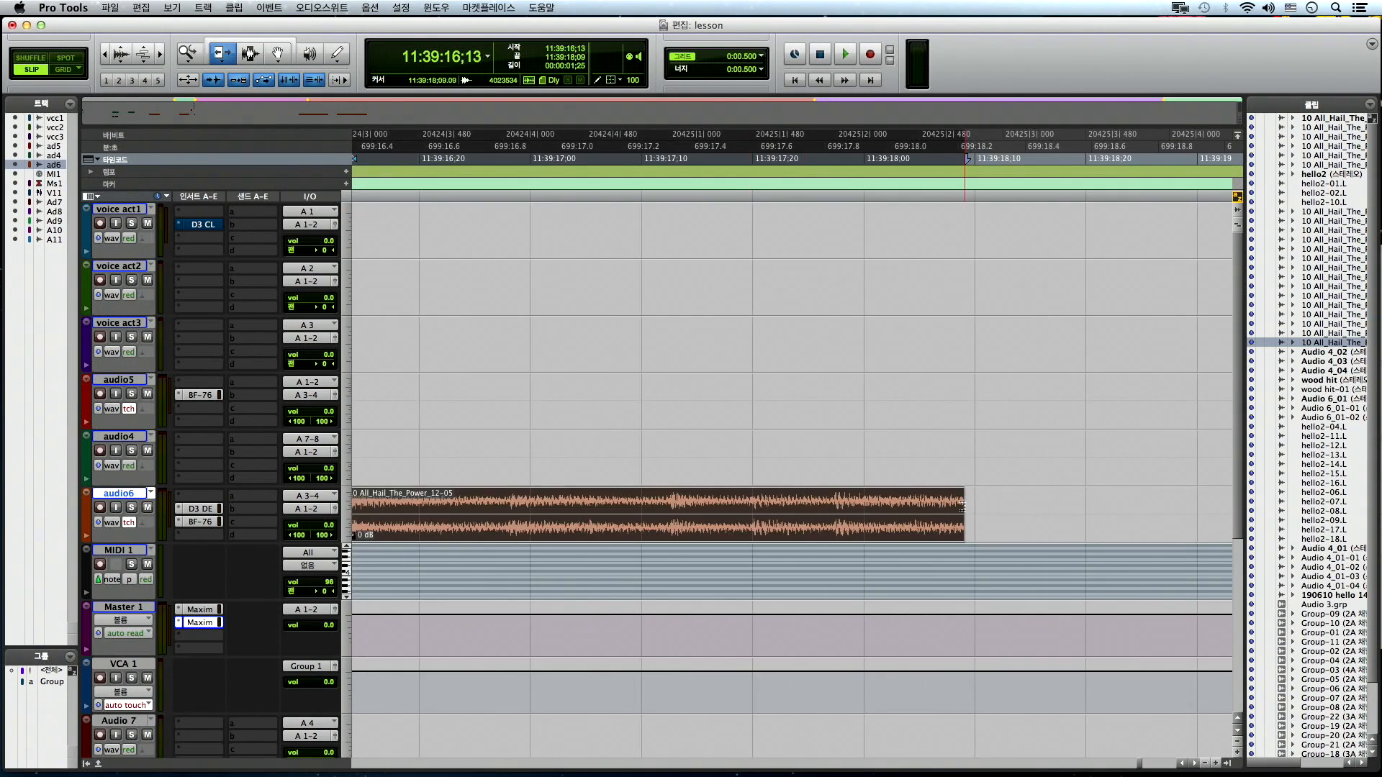
{"action": "left_click_drag", "start_coordinate": [957, 501], "coordinate": [835, 498]}
{"action": "key", "text": "r"}
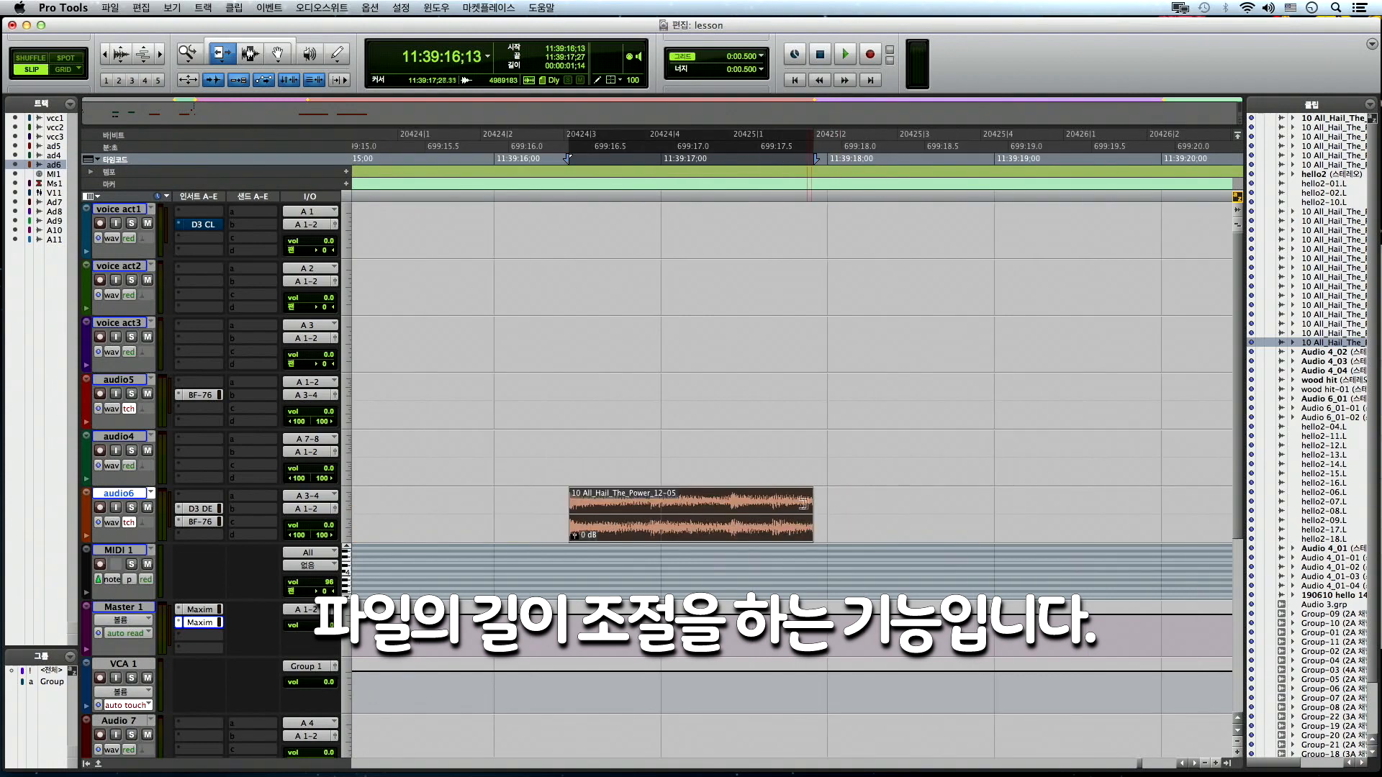
- With the TCE Trim tool, try compressing the audio6 clip's start to 11:39:16;22 and stretching it to 11:39:16;00, undoing each change
{"action": "left_click", "coordinate": [225, 61]}
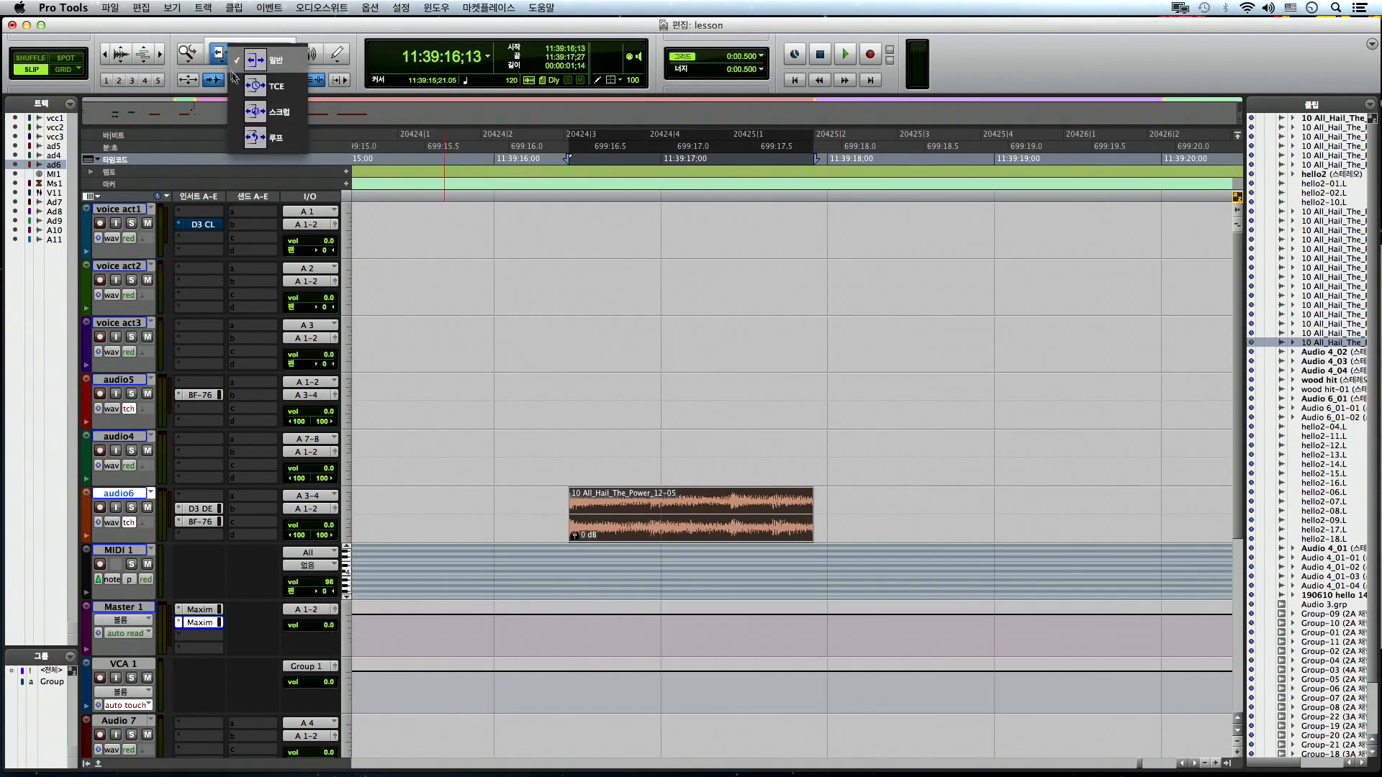
{"action": "left_click", "coordinate": [241, 84]}
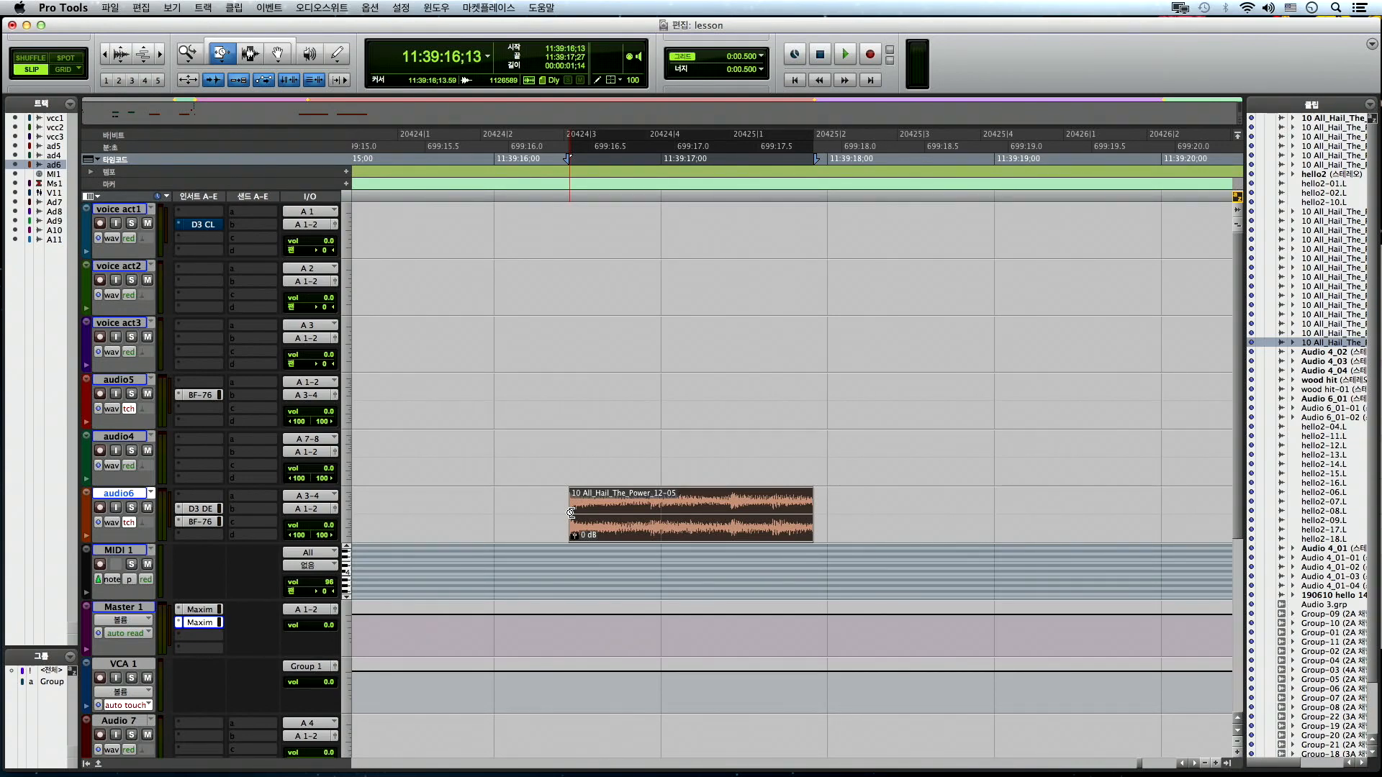
{"action": "left_click_drag", "start_coordinate": [572, 513], "coordinate": [623, 511]}
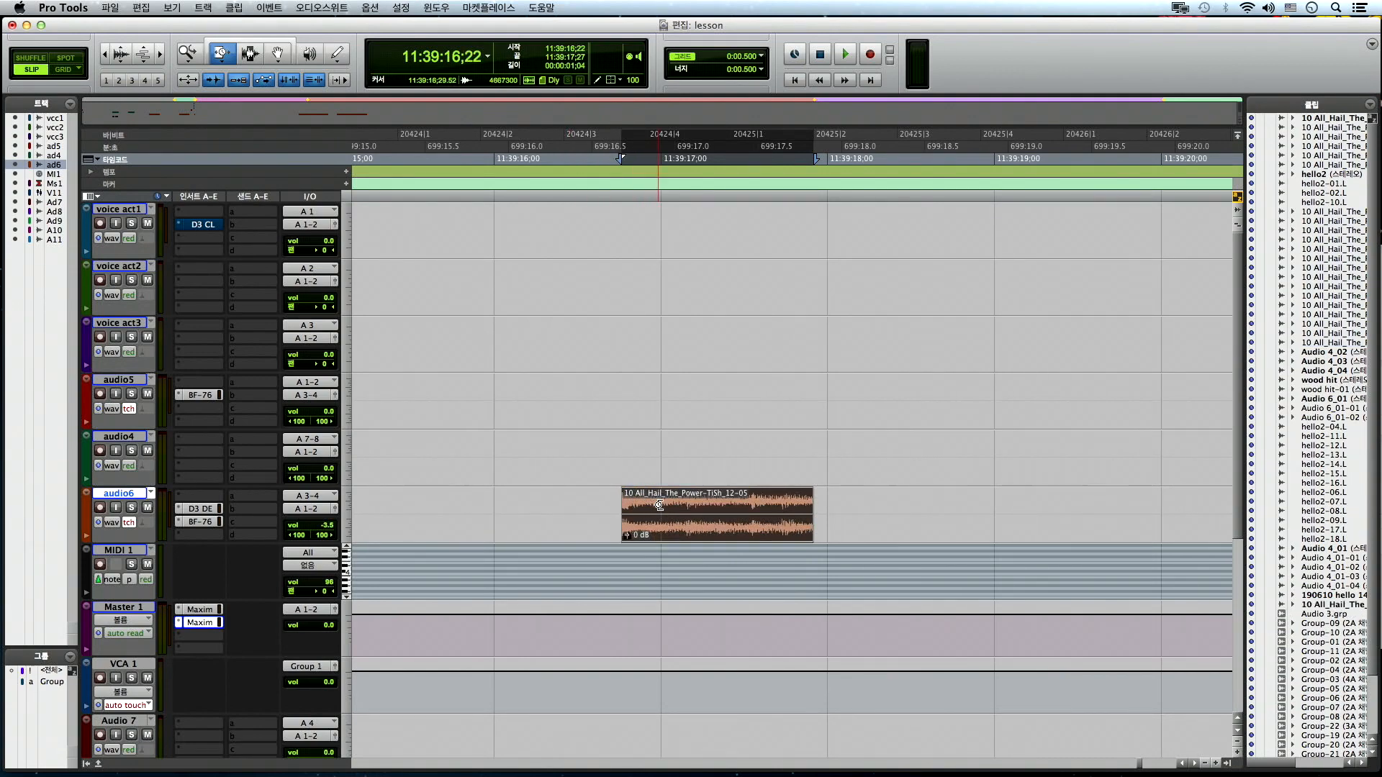
{"action": "key", "text": "super+z"}
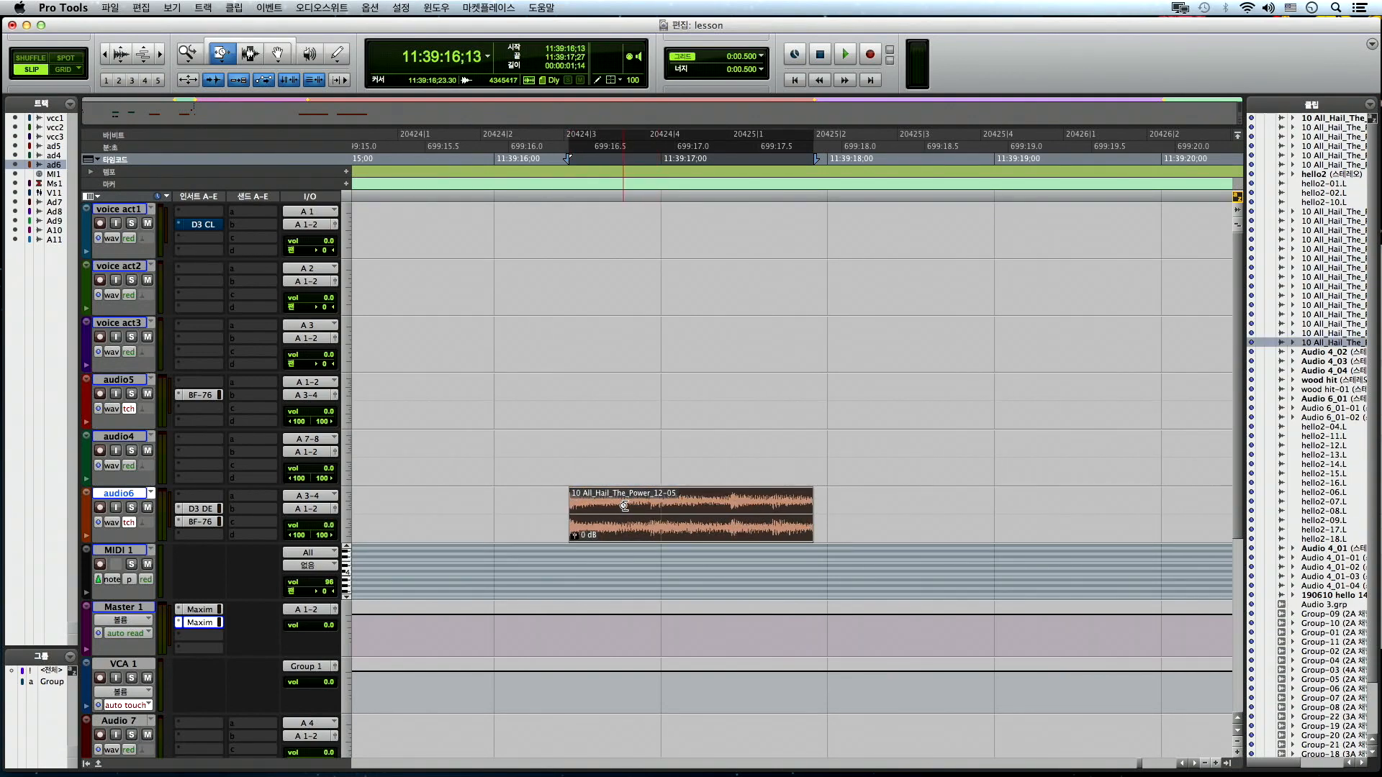
{"action": "left_click_drag", "start_coordinate": [574, 506], "coordinate": [496, 505]}
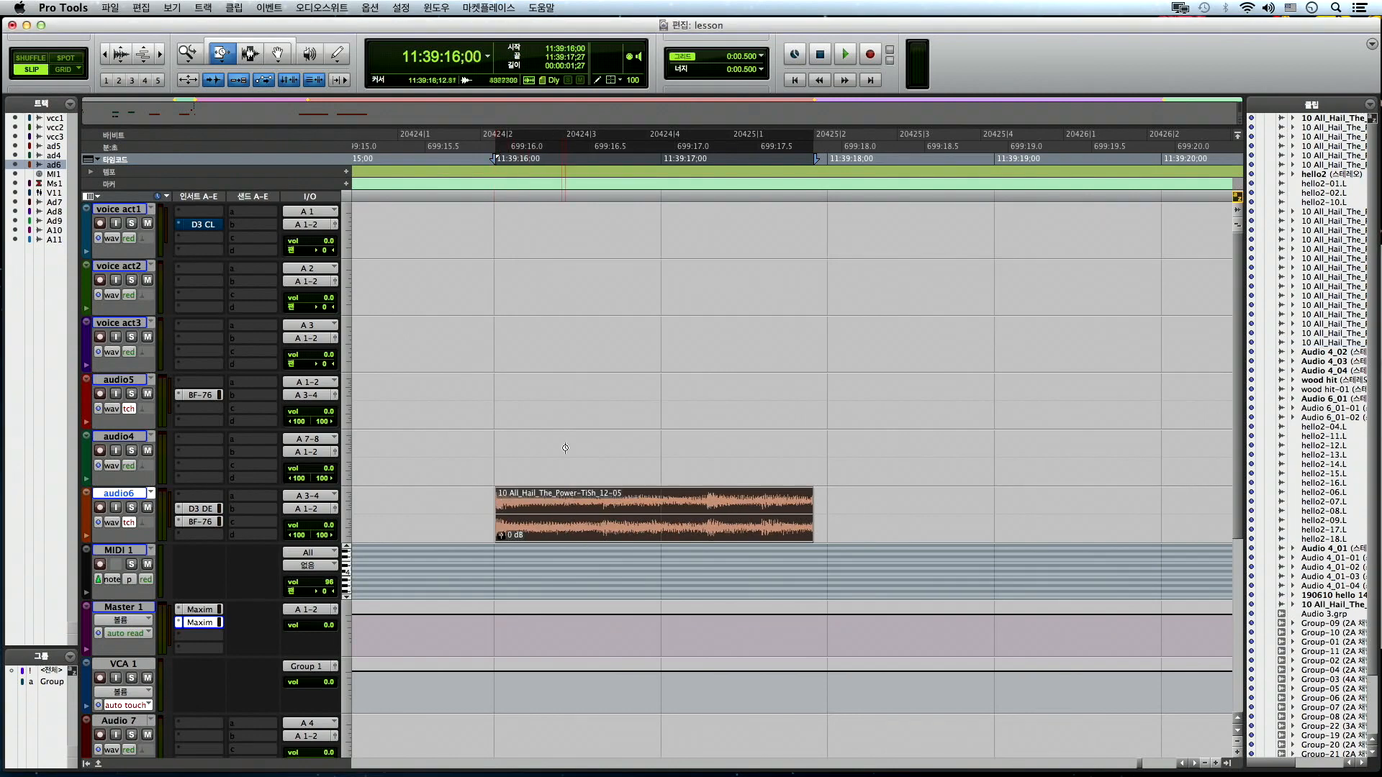
{"action": "key", "text": "super+z"}
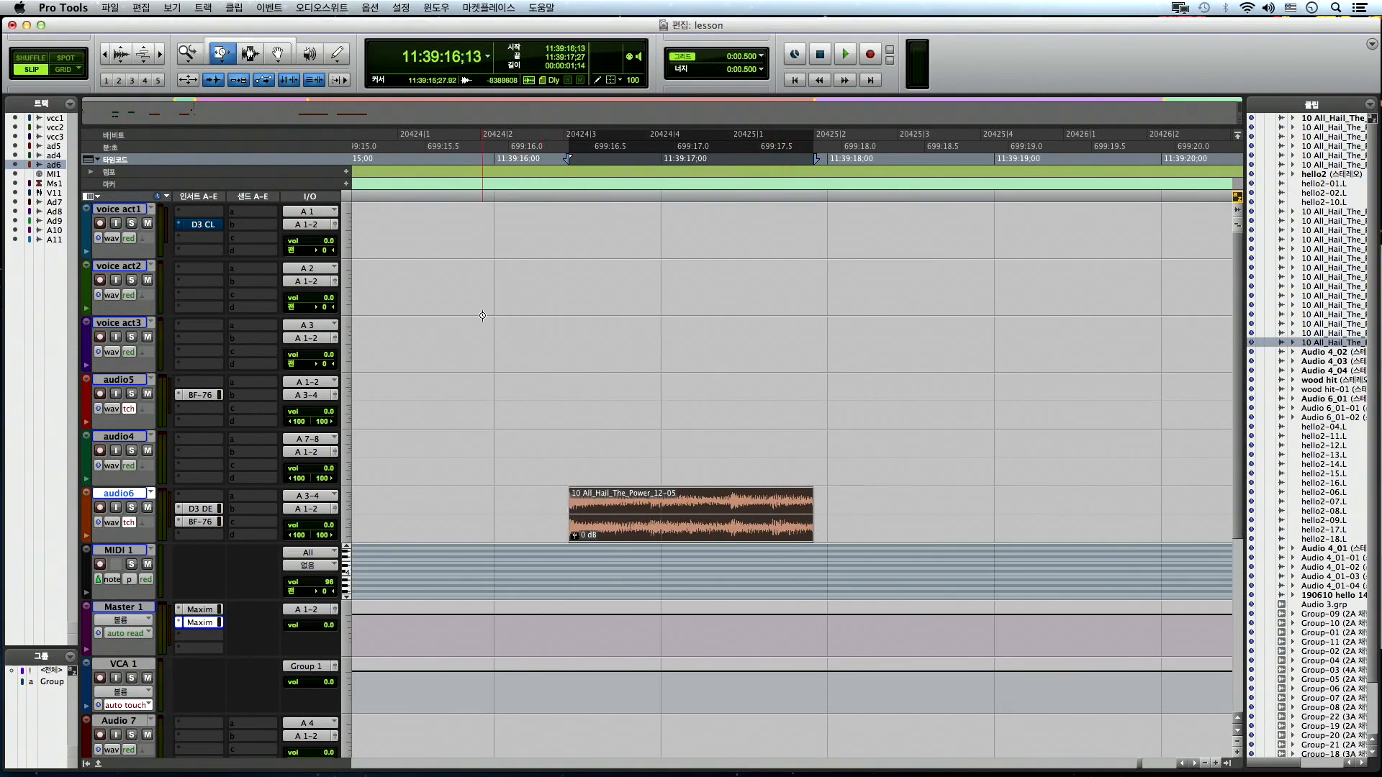
- Switch the Trim tool to Scrub mode and trim the audio6 clip's start to about 11:39:16;27 by ear
{"action": "left_click", "coordinate": [225, 59]}
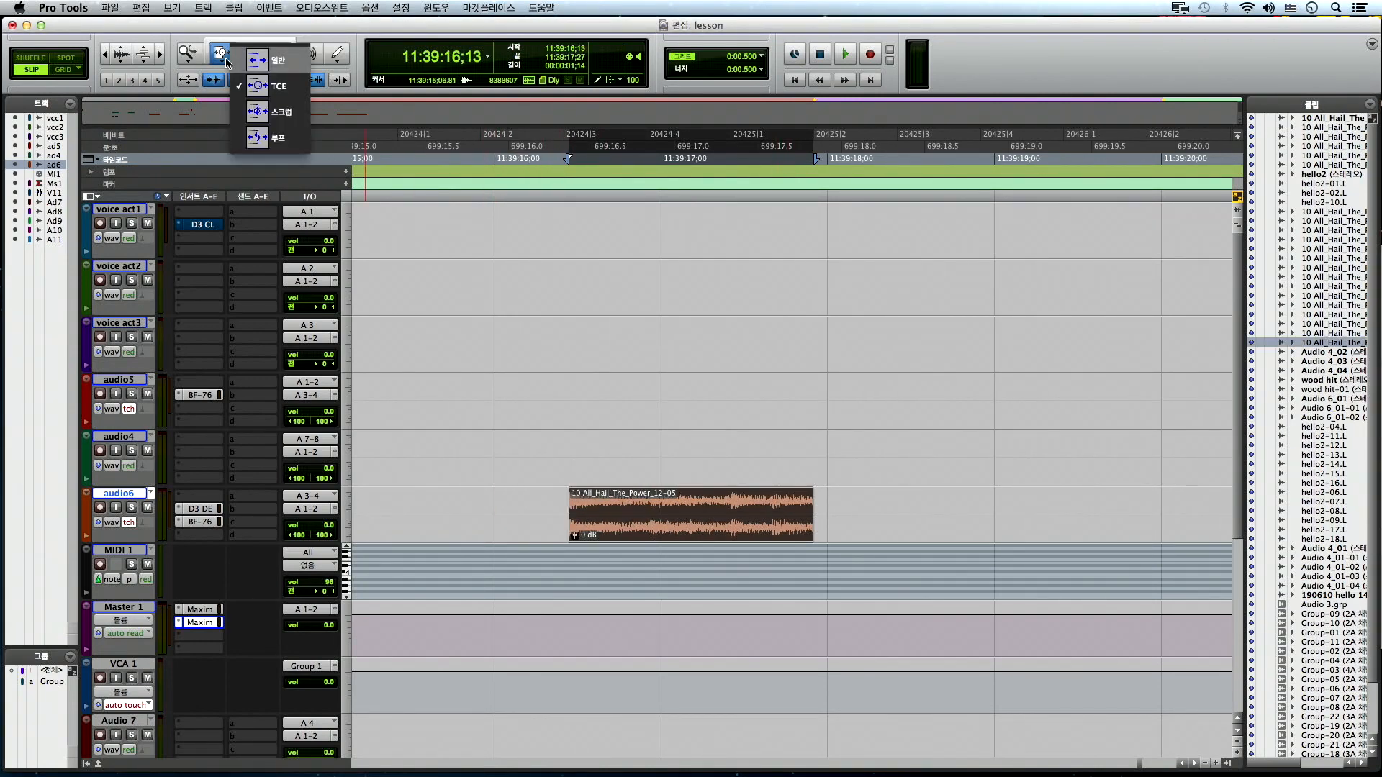
{"action": "left_click", "coordinate": [254, 112]}
{"action": "key", "text": "r"}
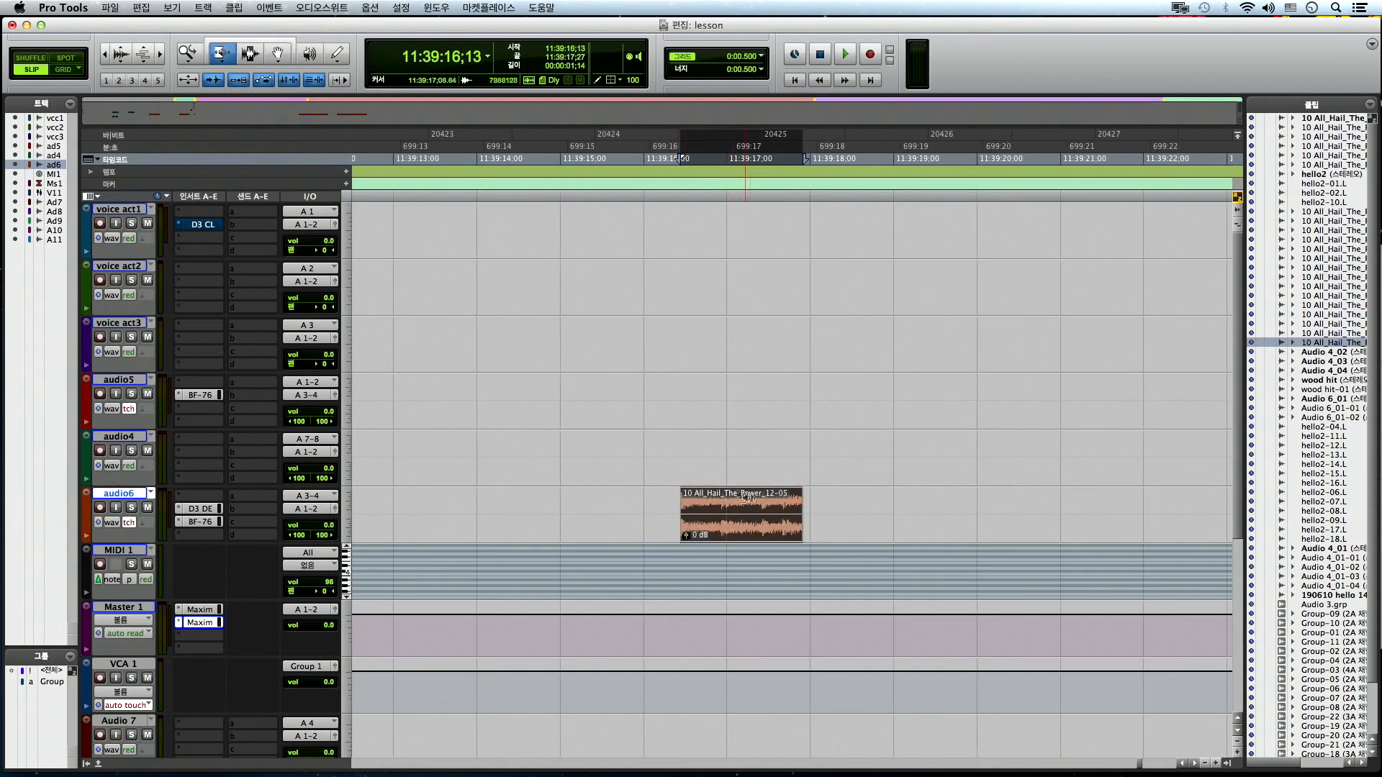
{"action": "mouse_move", "coordinate": [705, 497]}
{"action": "left_mouse_down"}
{"action": "mouse_move", "coordinate": [724, 497]}
{"action": "mouse_move", "coordinate": [679, 497]}
{"action": "left_mouse_up"}
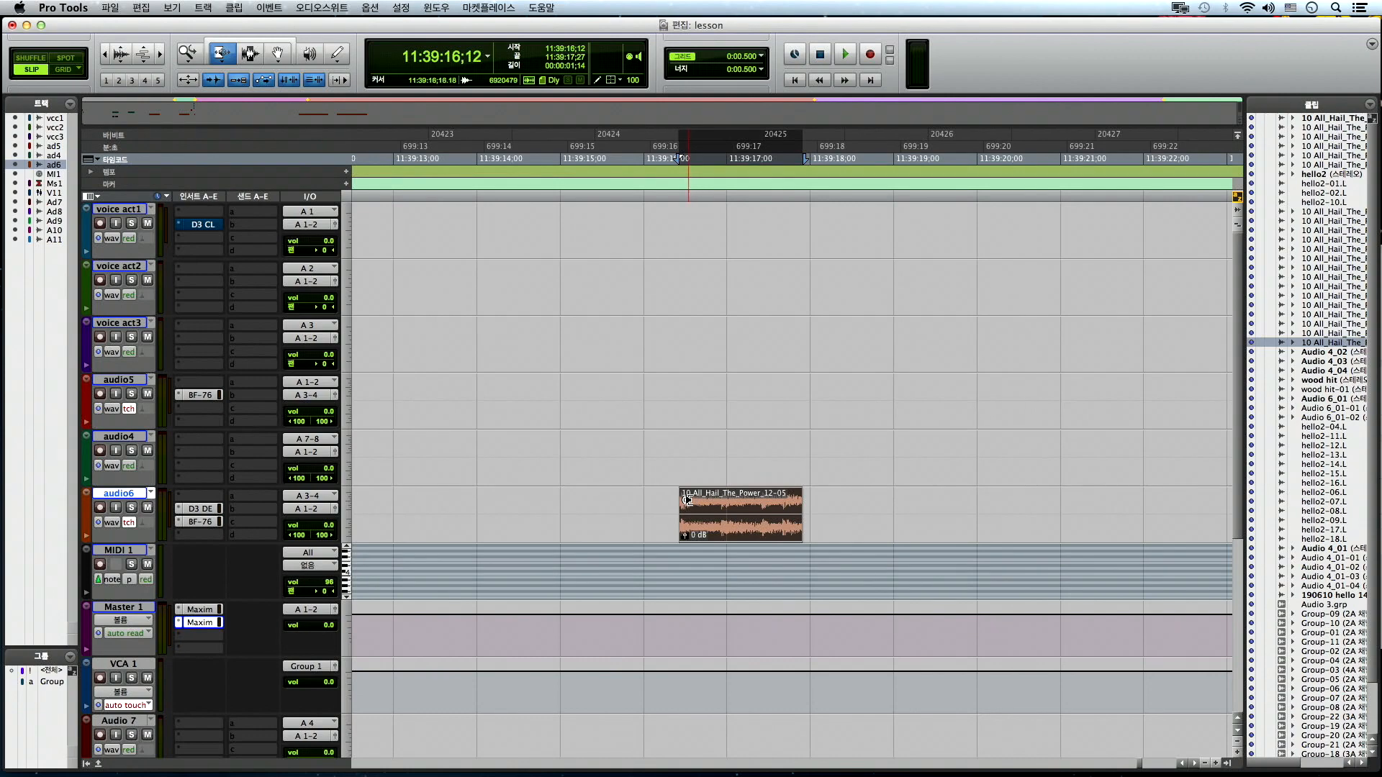
{"action": "left_click_drag", "start_coordinate": [695, 500], "coordinate": [825, 503]}
{"action": "key", "text": "super+bracketright"}
{"action": "key", "text": "super+bracketright"}
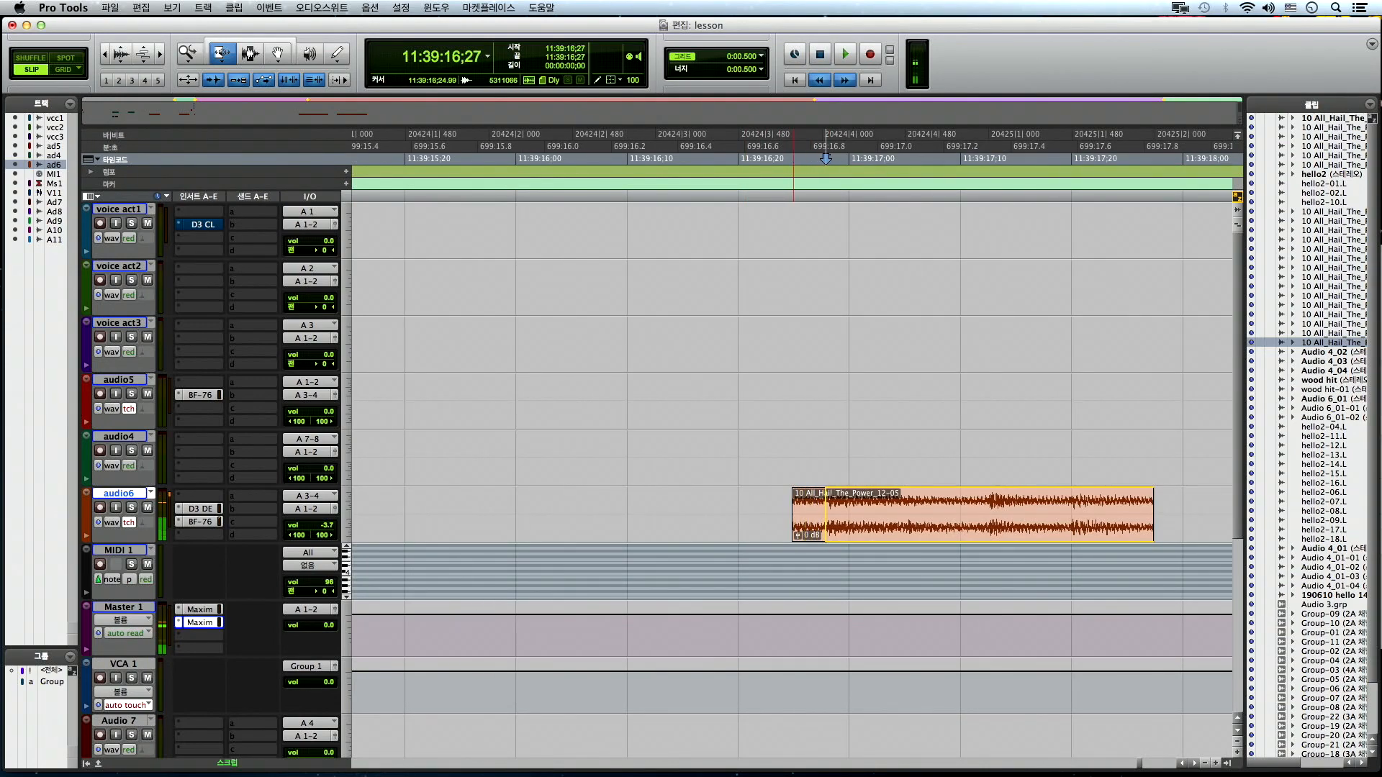
{"action": "key", "text": "space"}
{"action": "key", "text": "space"}
{"action": "key", "text": "super+bracketleft"}
{"action": "key", "text": "super+bracketleft"}
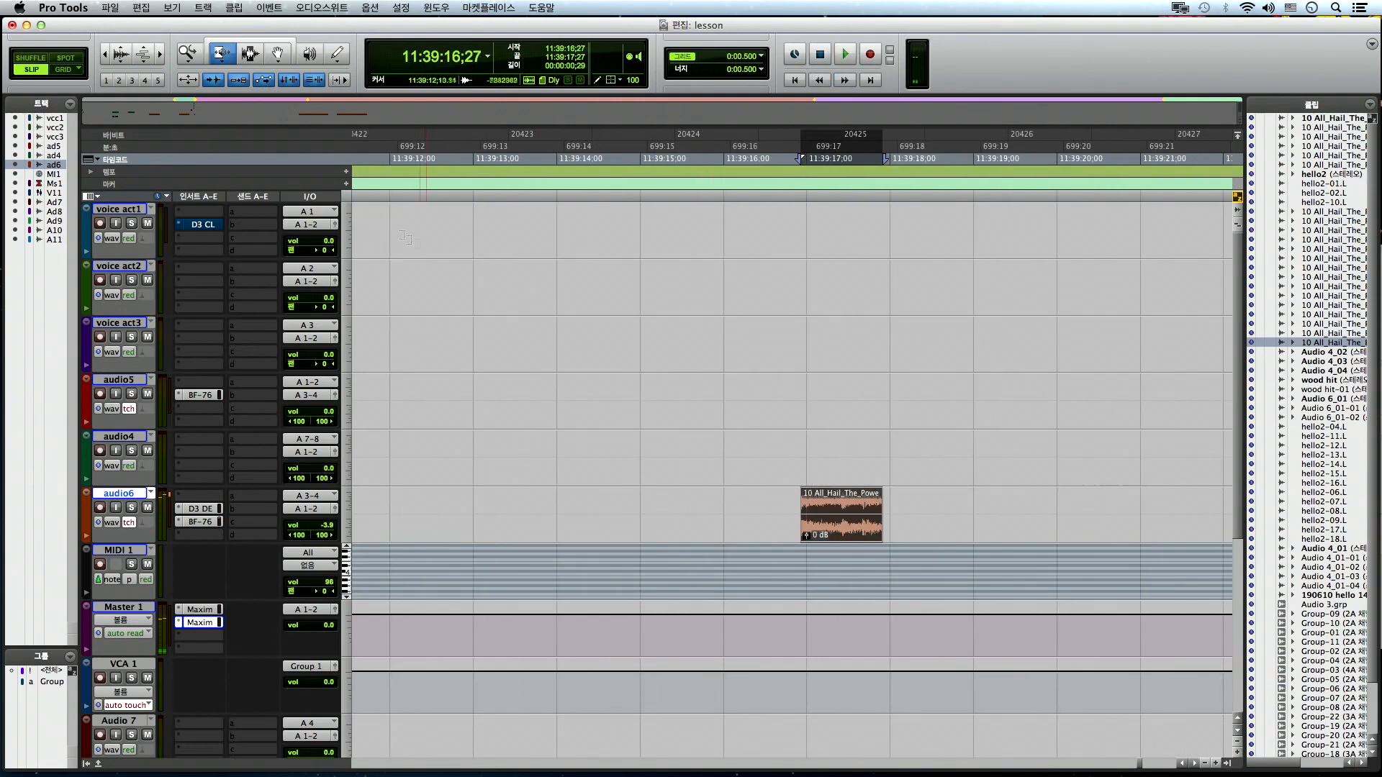
- Set the Trim tool to Loop mode
{"action": "left_click", "coordinate": [231, 53]}
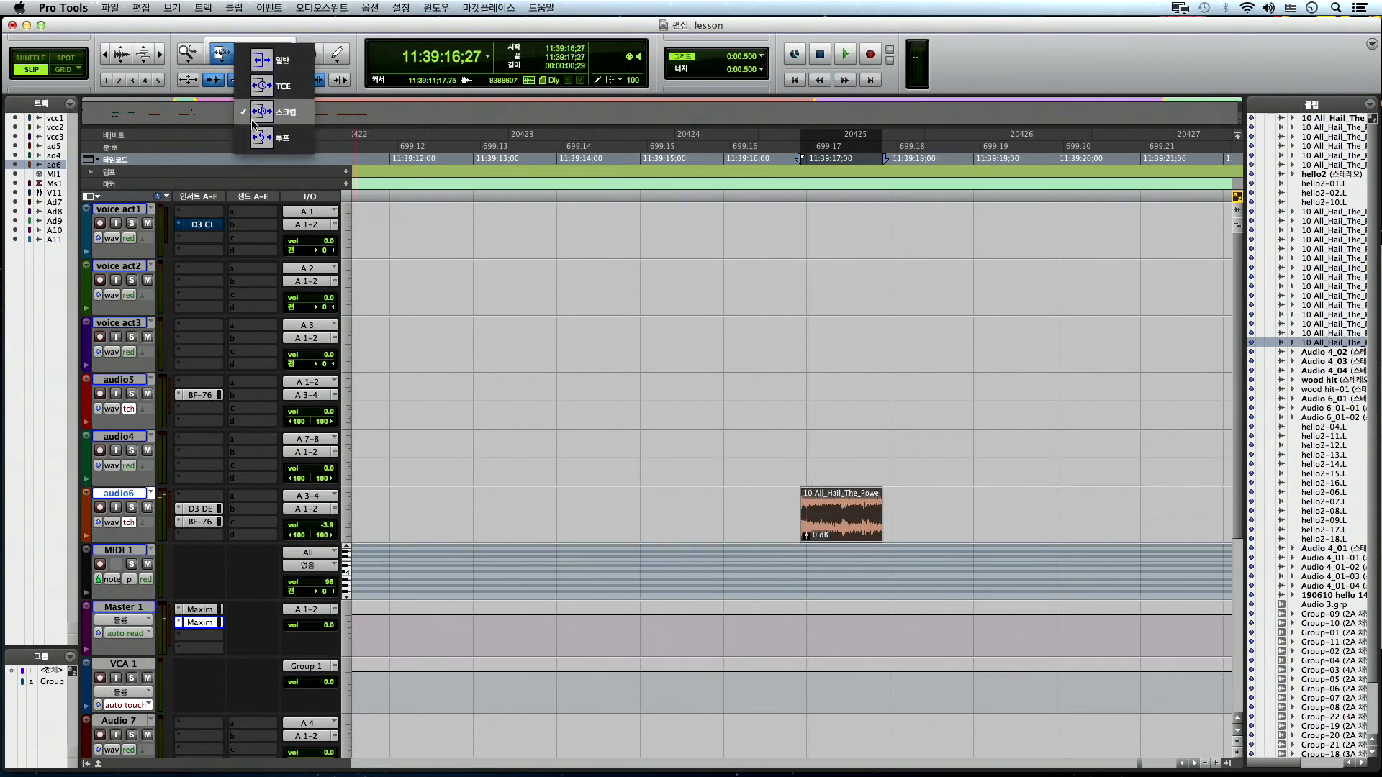
{"action": "left_click", "coordinate": [263, 137]}
{"action": "scroll", "coordinate": [847, 518], "scroll_direction": "right", "scroll_amount": 5}
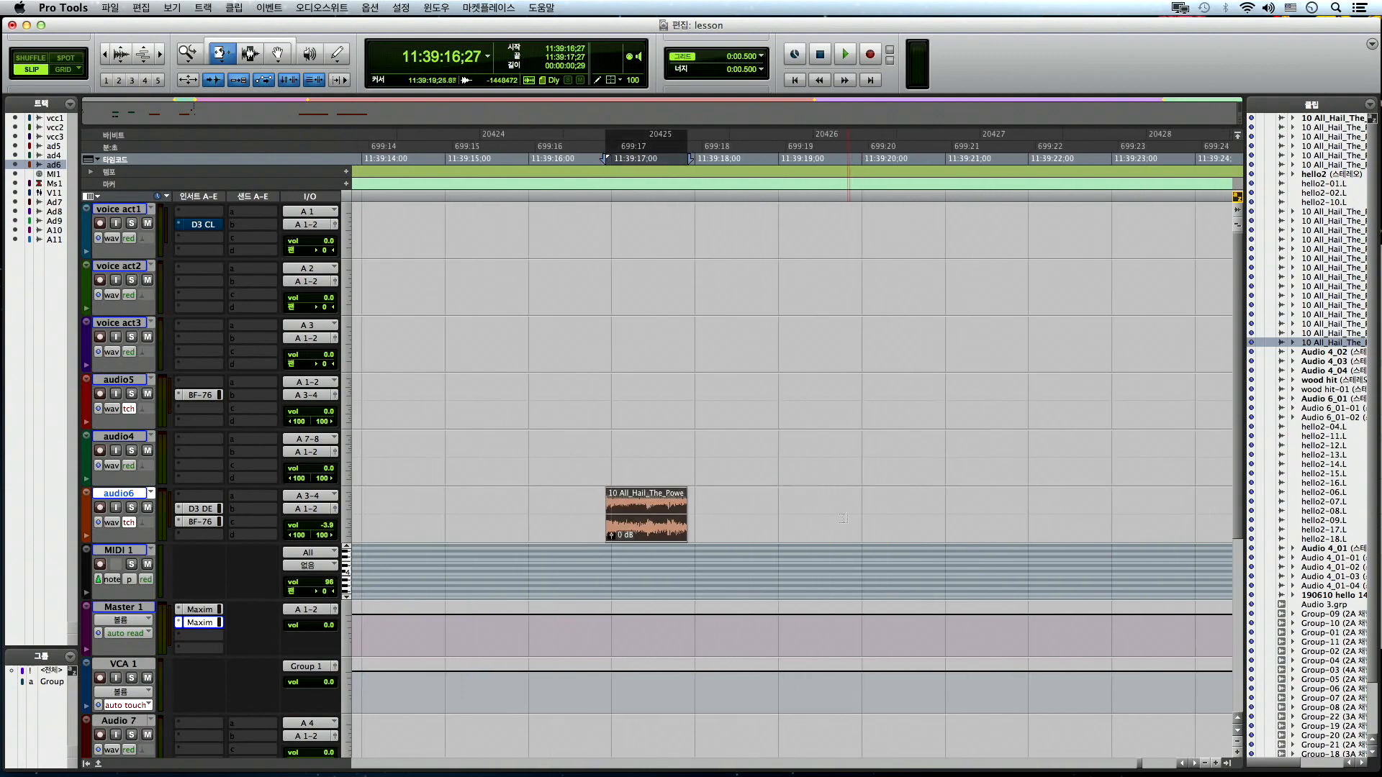
- Activate the Smart Tool, place the edit cursor just after the audio6 clip, and import the Synergy audio file into the session
{"action": "key", "text": "F7+F8"}
{"action": "left_click", "coordinate": [732, 507]}
{"action": "key", "text": "super+bracketleft"}
{"action": "key", "text": "super+bracketleft"}
{"action": "key", "text": "super+shift+i"}
{"action": "double_click", "coordinate": [339, 149]}
{"action": "left_click", "coordinate": [1188, 681]}
{"action": "left_click", "coordinate": [1188, 681]}
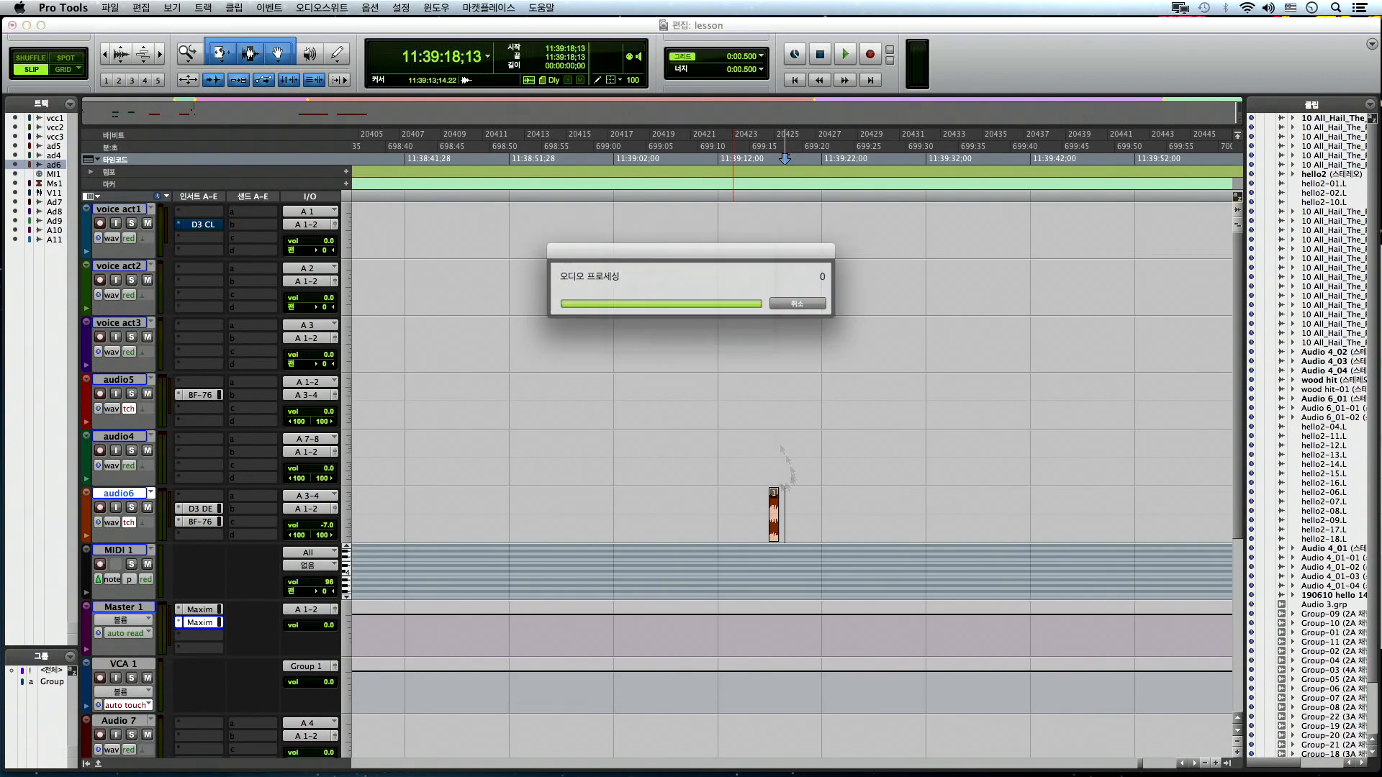
- Place the Synergy clip on audio6 well after the existing clip and play it from its first hit, about 11:39:30;05
{"action": "left_click_drag", "start_coordinate": [1326, 212], "coordinate": [907, 517]}
{"action": "key", "text": "super+bracketright"}
{"action": "key", "text": "super+bracketright"}
{"action": "key", "text": "super+bracketright"}
{"action": "key", "text": "super+bracketright"}
{"action": "key", "text": "super+bracketright"}
{"action": "key", "text": "super+bracketright"}
{"action": "key", "text": "super+bracketright"}
{"action": "key", "text": "super+bracketleft"}
{"action": "left_click", "coordinate": [881, 497]}
{"action": "key", "text": "space"}
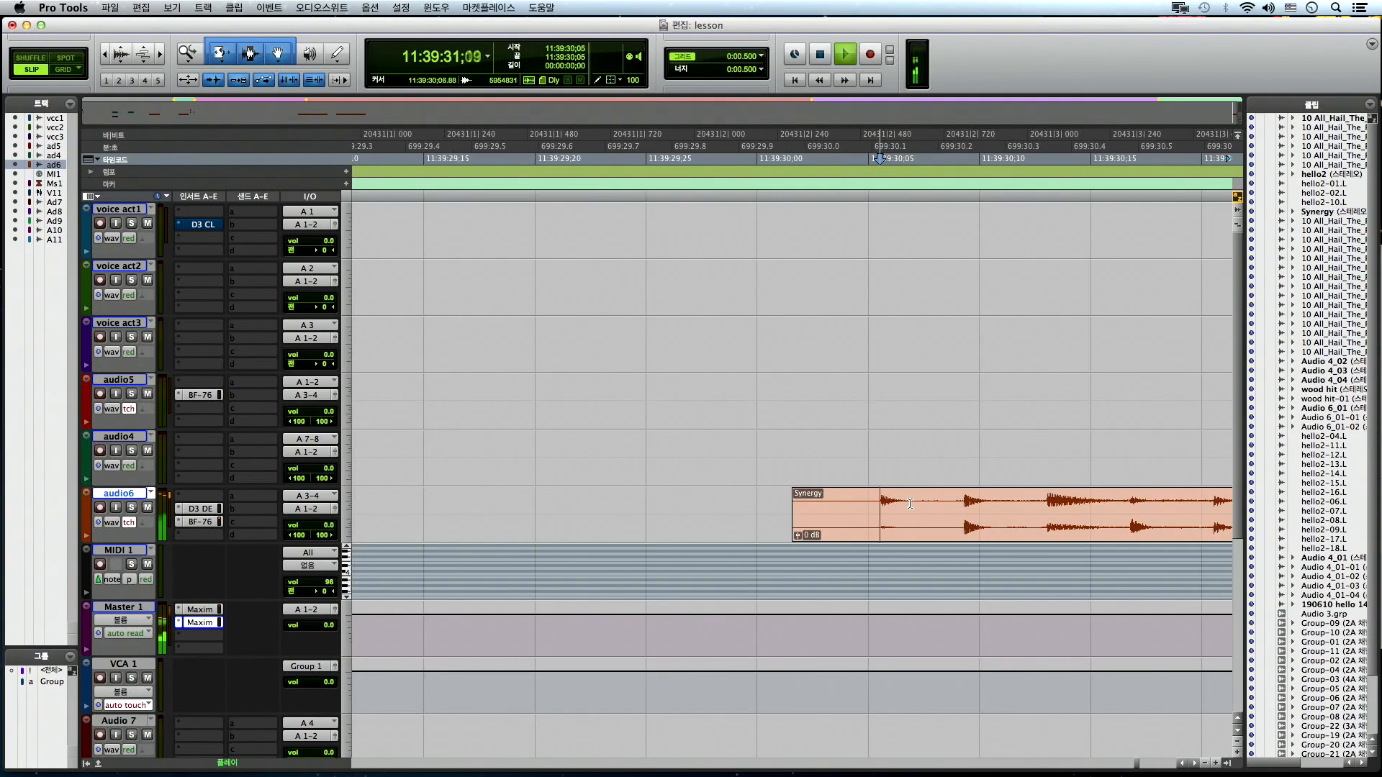
- Stop playback and trim the start of the Synergy clip on audio6 to its first hit at 11:39:30;05
{"action": "key", "text": "super+bracketleft"}
{"action": "key", "text": "super+bracketleft"}
{"action": "key", "text": "super+bracketleft"}
{"action": "key", "text": "space"}
{"action": "left_click", "coordinate": [567, 497]}
{"action": "key", "text": "super+bracketright"}
{"action": "key", "text": "super+bracketright"}
{"action": "key", "text": "super+bracketright"}
{"action": "left_click", "coordinate": [696, 495]}
{"action": "key", "text": "t"}
{"action": "key", "text": "t"}
{"action": "key", "text": "a"}
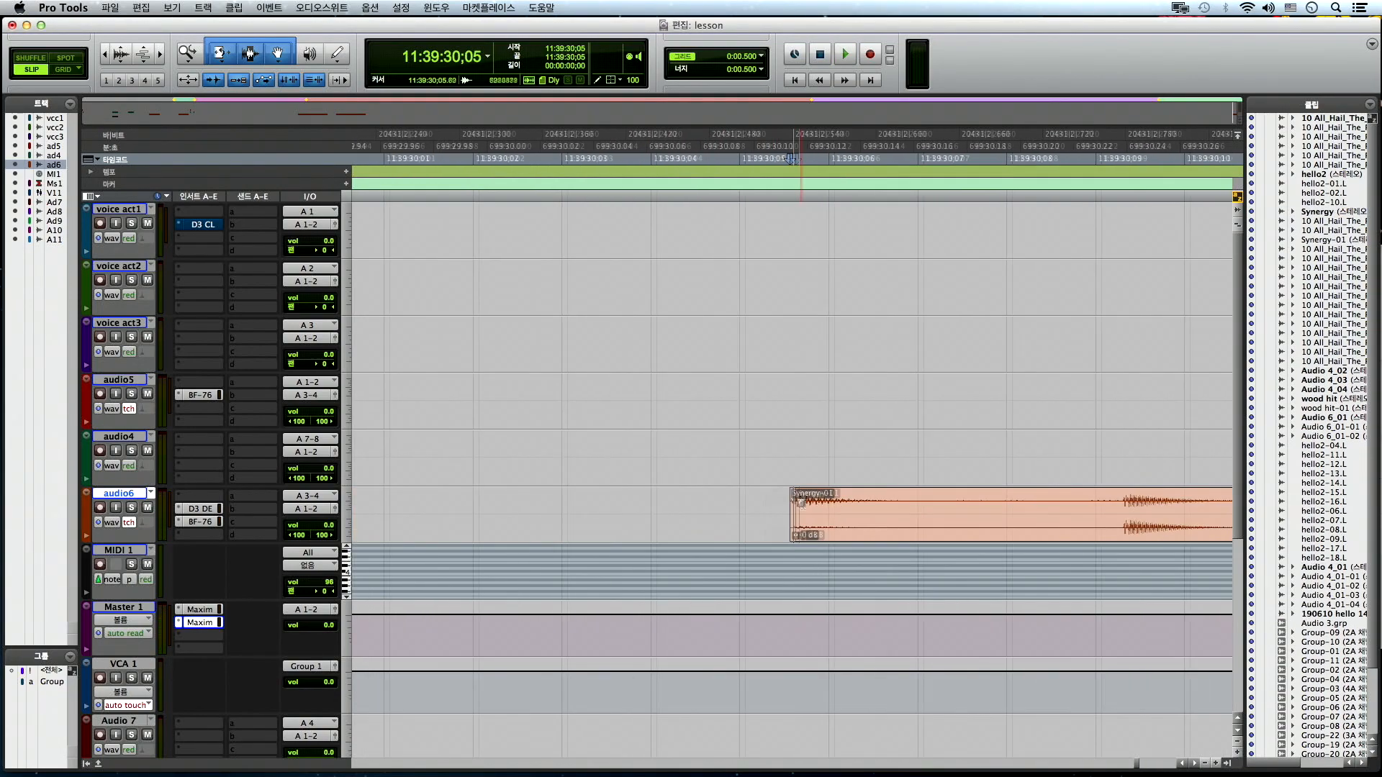
- Audition the Synergy clip, split it at 11:39:32;05 and delete the part after the split
{"action": "key", "text": "space"}
{"action": "key", "text": "r"}
{"action": "key", "text": "r"}
{"action": "key", "text": "r"}
{"action": "key", "text": "space"}
{"action": "key", "text": "t"}
{"action": "key", "text": "t"}
{"action": "left_click", "coordinate": [807, 496]}
{"action": "key", "text": "b"}
{"action": "key", "text": "r"}
{"action": "key", "text": "r"}
{"action": "key", "text": "r"}
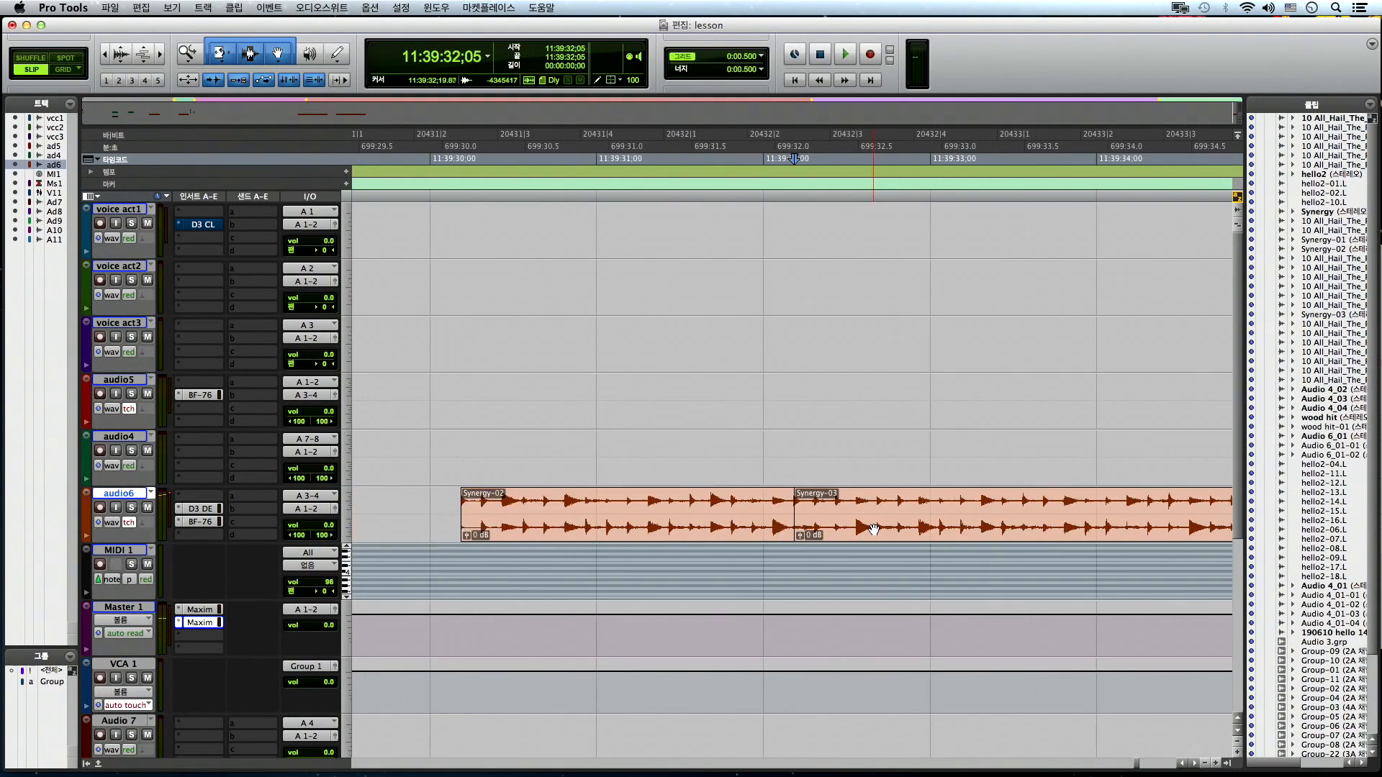
{"action": "left_click", "coordinate": [835, 531]}
{"action": "key", "text": "Delete"}
- Select the shortened Synergy clip and duplicate it four times back to back on audio6
{"action": "left_click", "coordinate": [741, 530]}
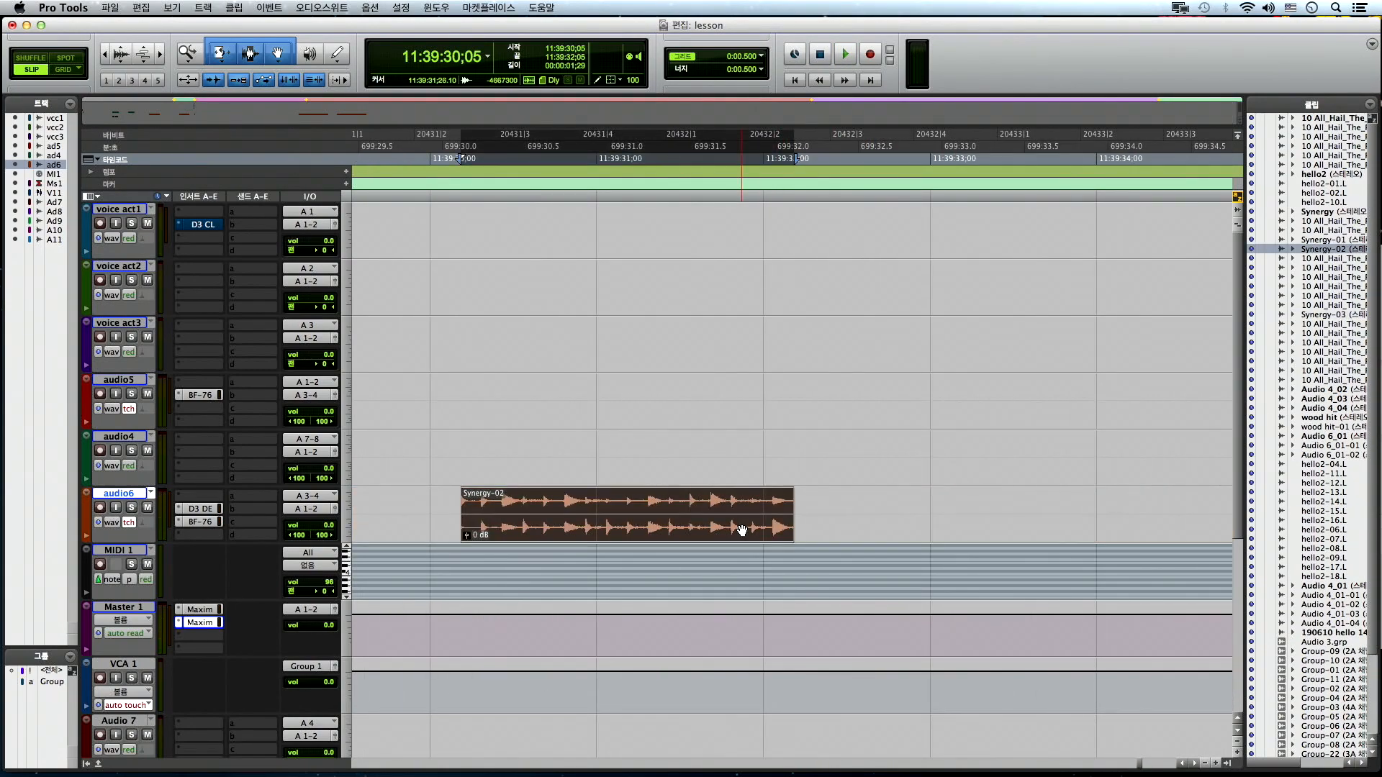
{"action": "key", "text": "r"}
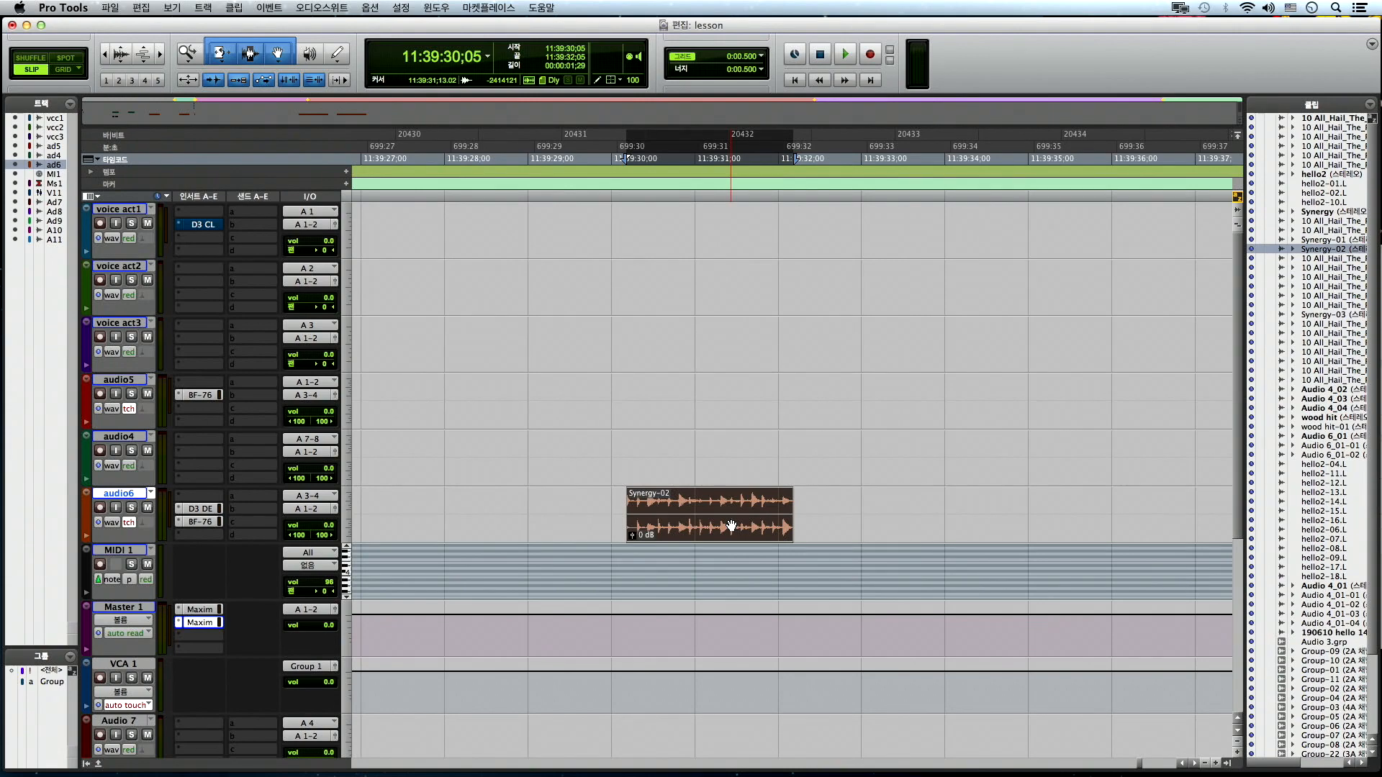
{"action": "key", "text": "super+d"}
{"action": "key", "text": "super+d"}
{"action": "key", "text": "super+d"}
{"action": "key", "text": "super+d"}
{"action": "key", "text": "r"}
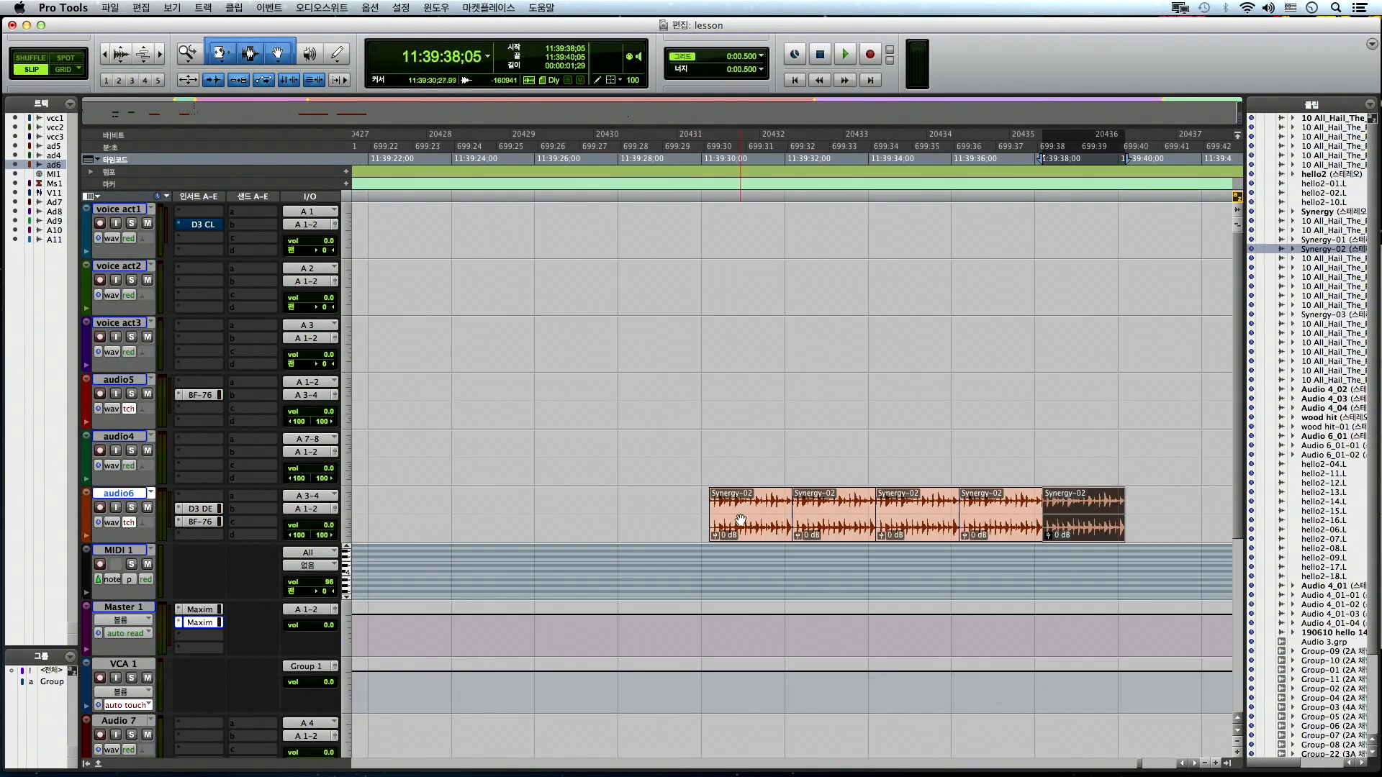
- Play the row of duplicated Synergy clips from its start to check that the loop runs smoothly
{"action": "left_click", "coordinate": [756, 504]}
{"action": "key", "text": "space"}
{"action": "left_click", "coordinate": [703, 498]}
{"action": "key", "text": "space"}
{"action": "key", "text": "t"}
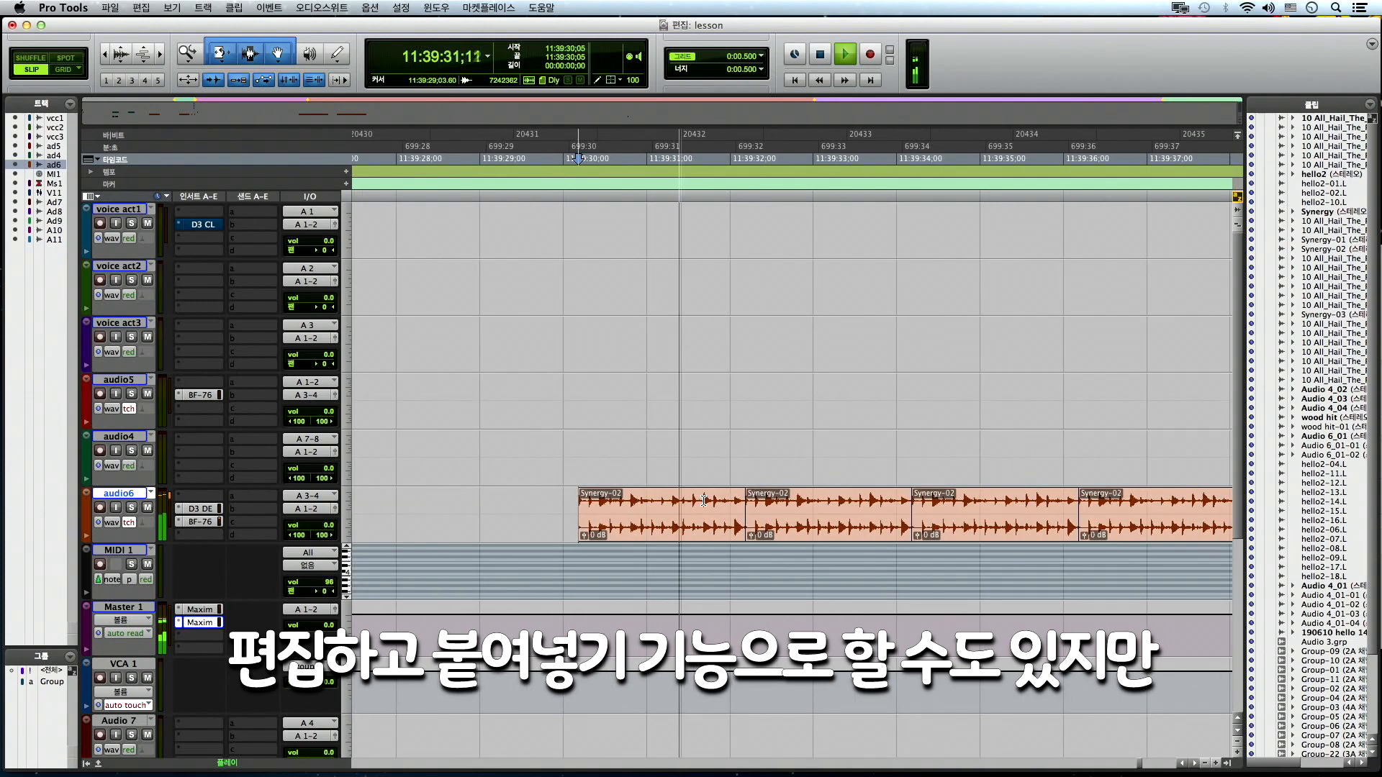
{"action": "key", "text": "space"}
{"action": "key", "text": "r"}
- Undo the four duplications of the Synergy clip
{"action": "key", "text": "super+z"}
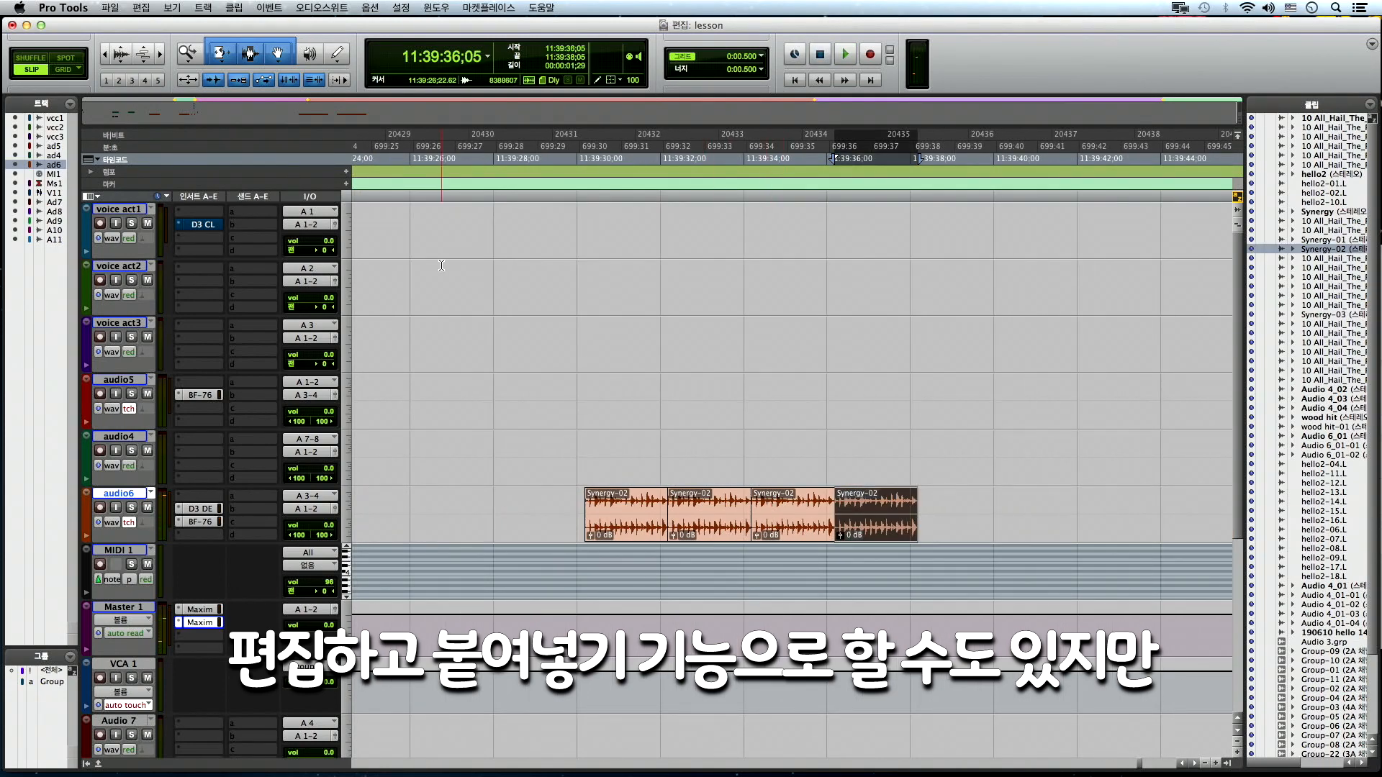
{"action": "key", "text": "super+z"}
{"action": "key", "text": "super+z"}
{"action": "key", "text": "super+z"}
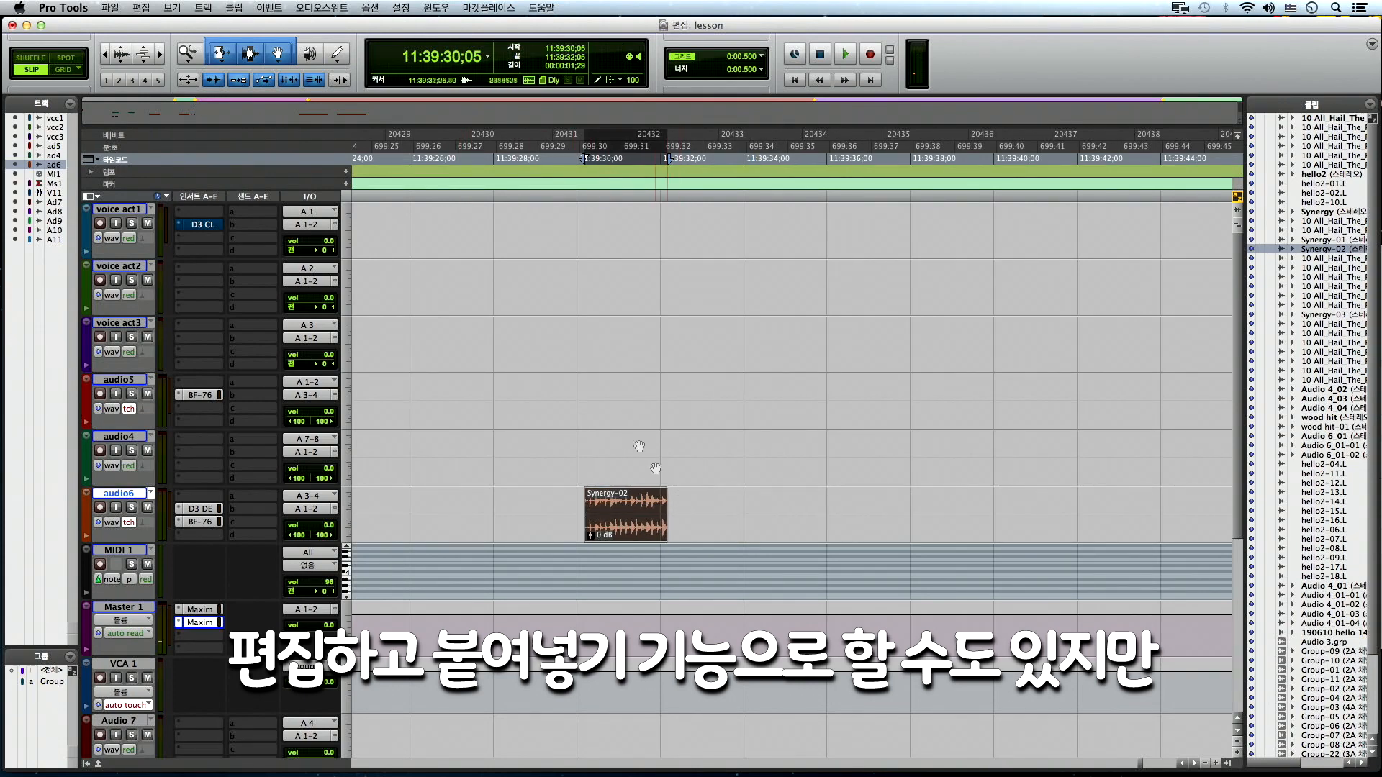
- Activate the Trim tool in Loop mode and extend the Synergy clip's end to about 11:39:40;09 as repeated loops
{"action": "left_click", "coordinate": [219, 53]}
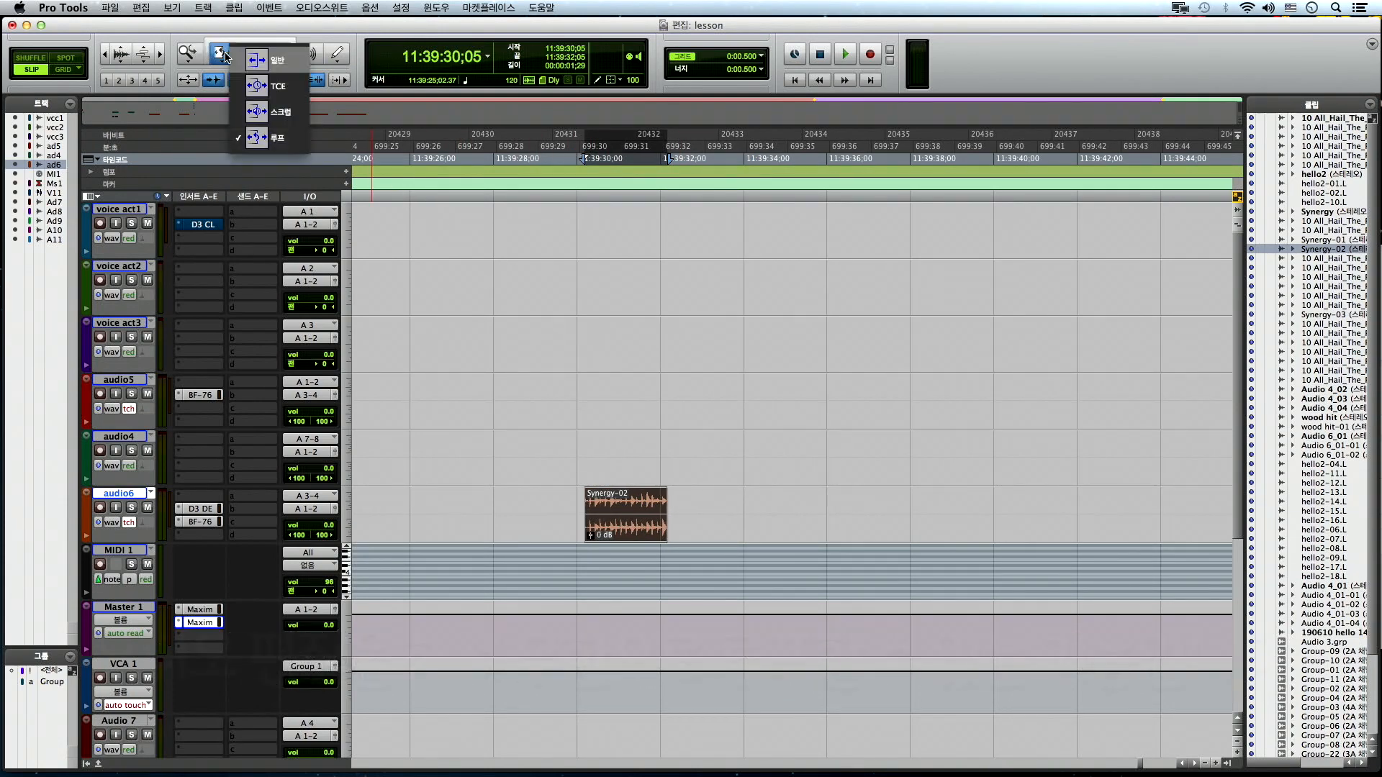
{"action": "left_click", "coordinate": [254, 137]}
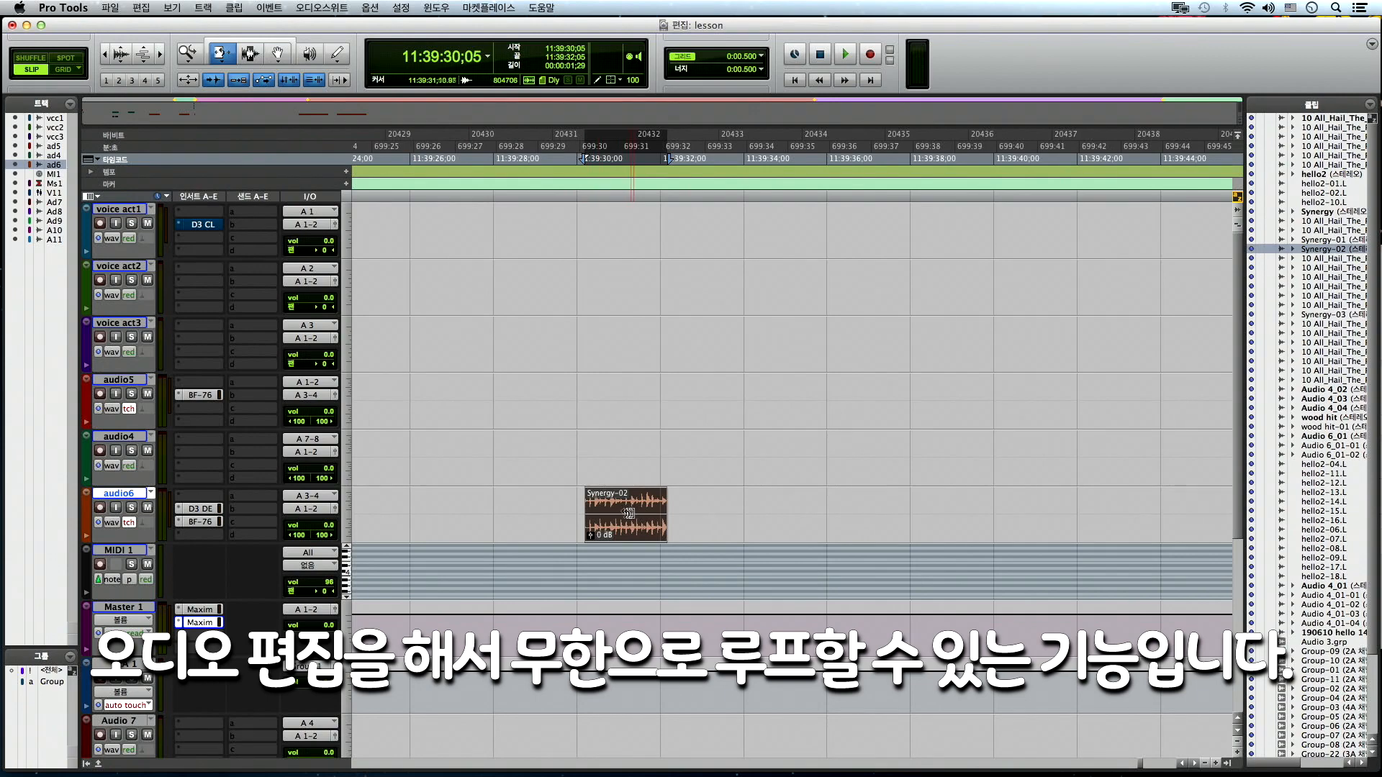
{"action": "left_click_drag", "start_coordinate": [663, 506], "coordinate": [1006, 504]}
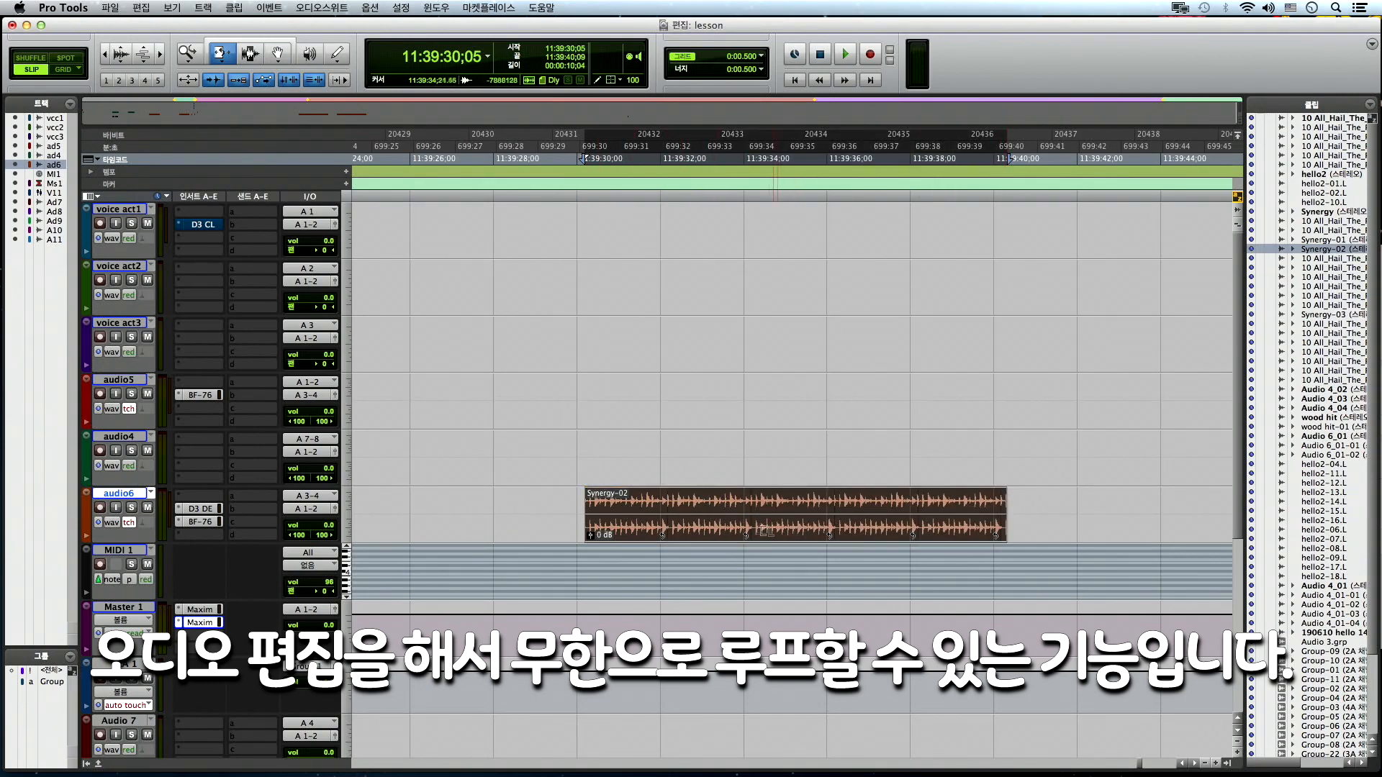
{"action": "scroll", "coordinate": [1004, 508], "scroll_direction": "right", "scroll_amount": 3}
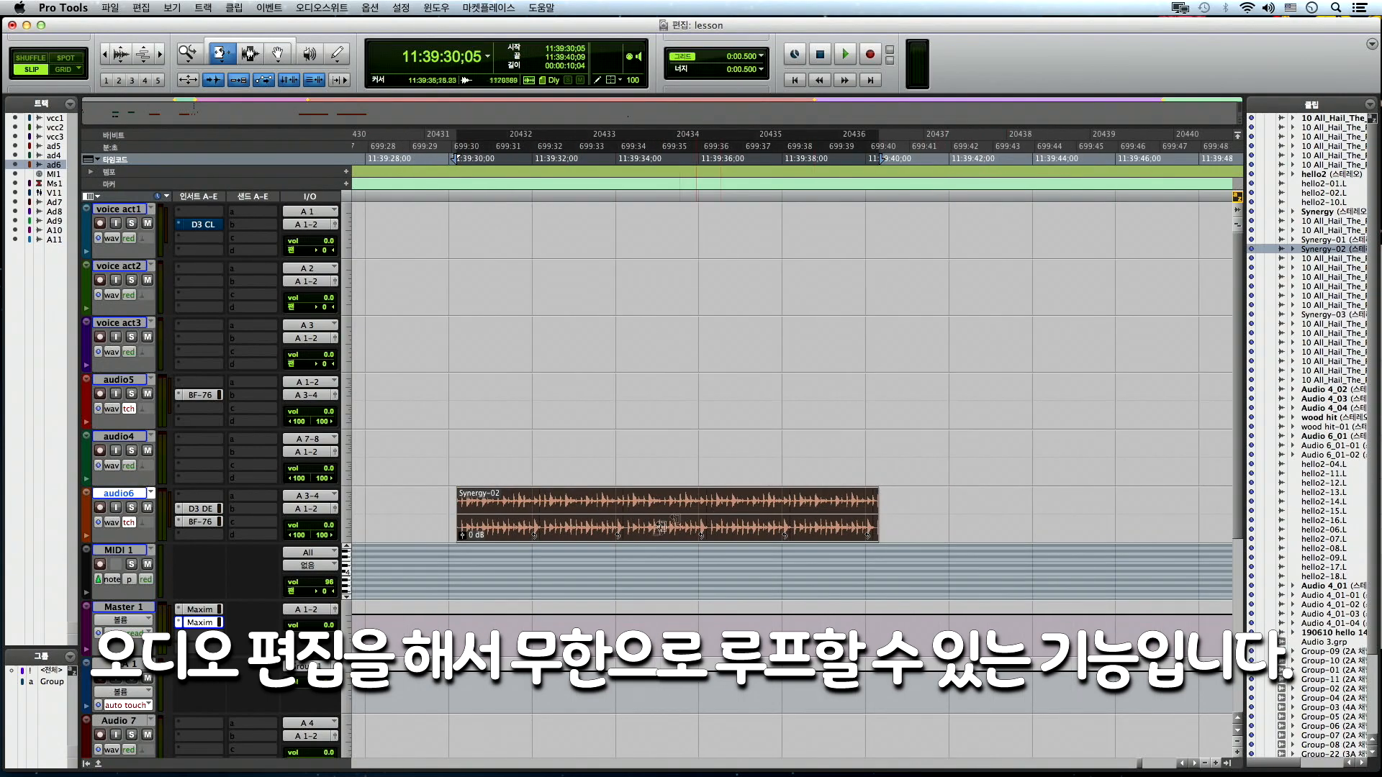
- Inspect and play the looped Synergy clip, and undo the loop trim
{"action": "key", "text": "t"}
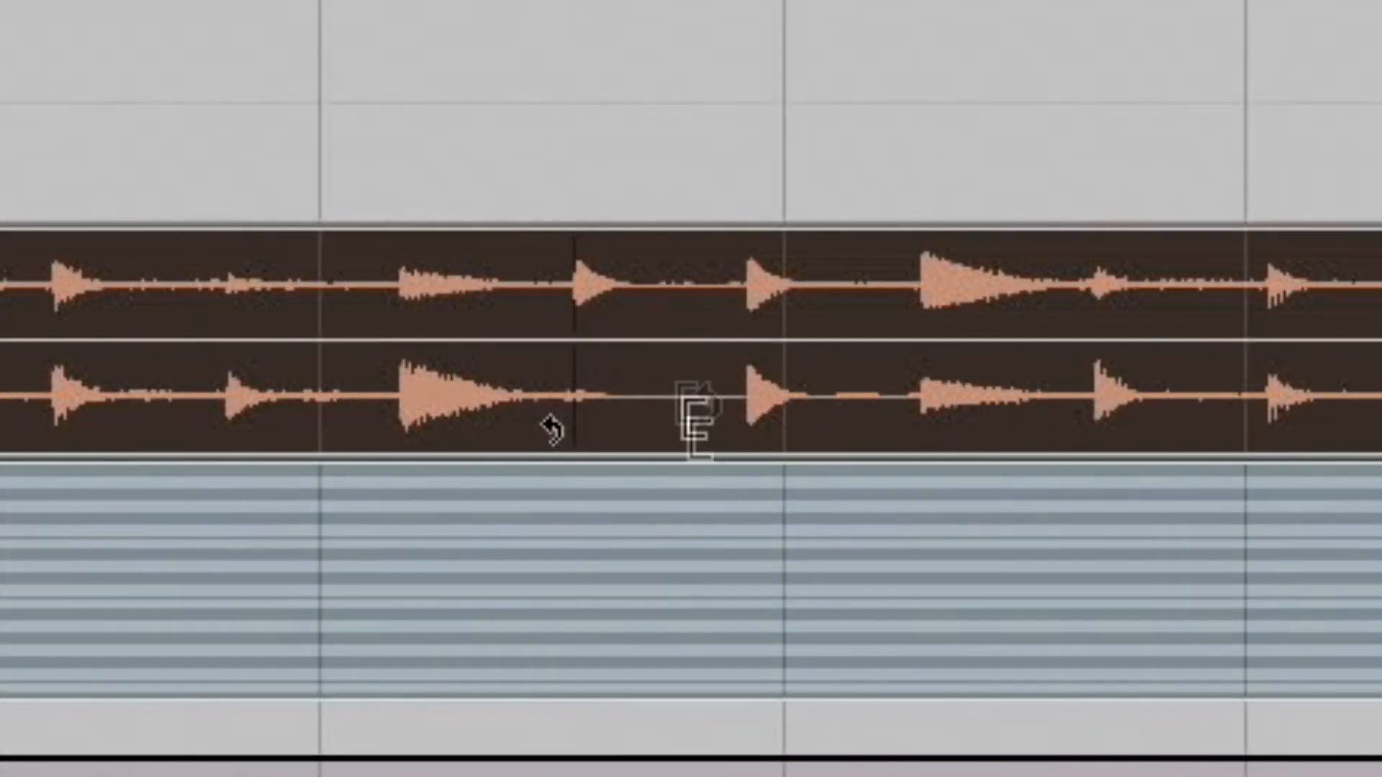
{"action": "key", "text": "r"}
{"action": "key", "text": "r"}
{"action": "key", "text": "r"}
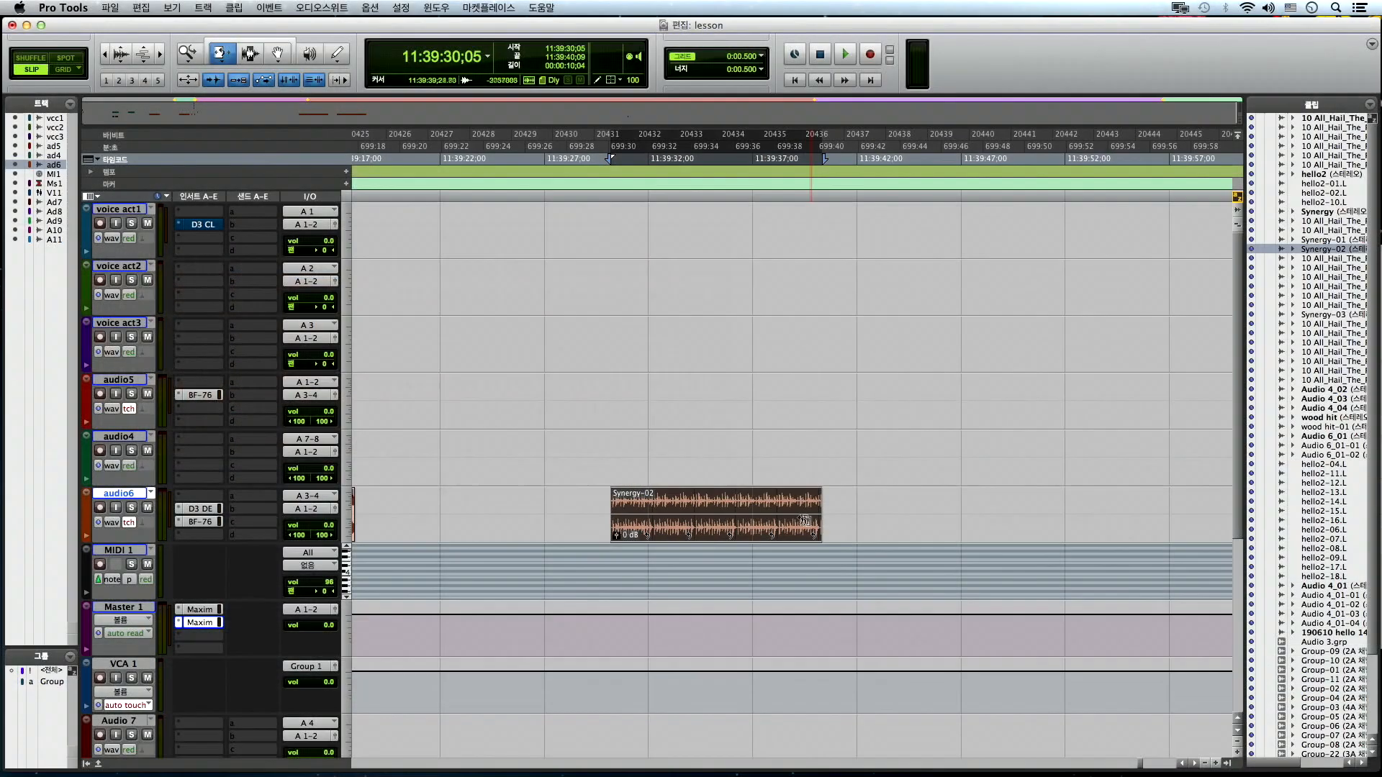
{"action": "key", "text": "space"}
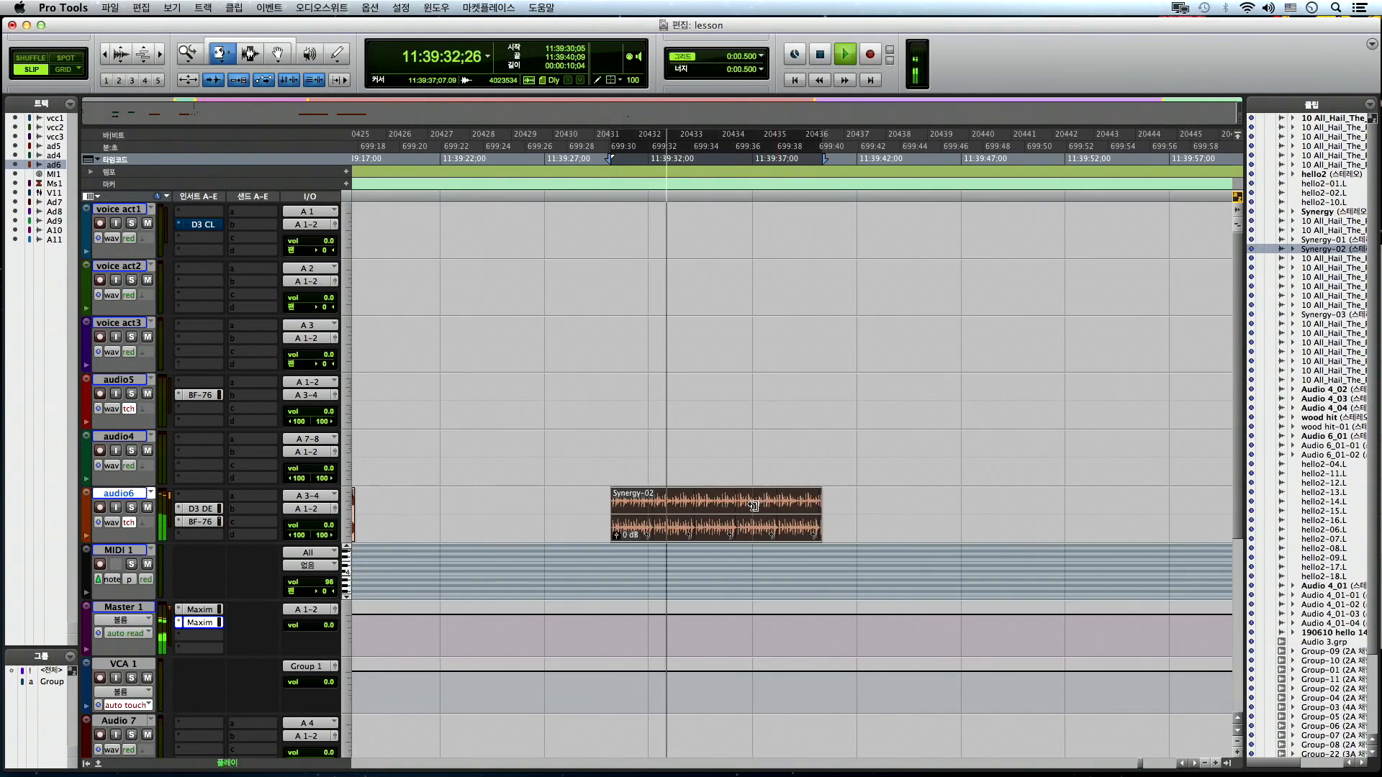
{"action": "key", "text": "space"}
{"action": "key", "text": "super+z"}
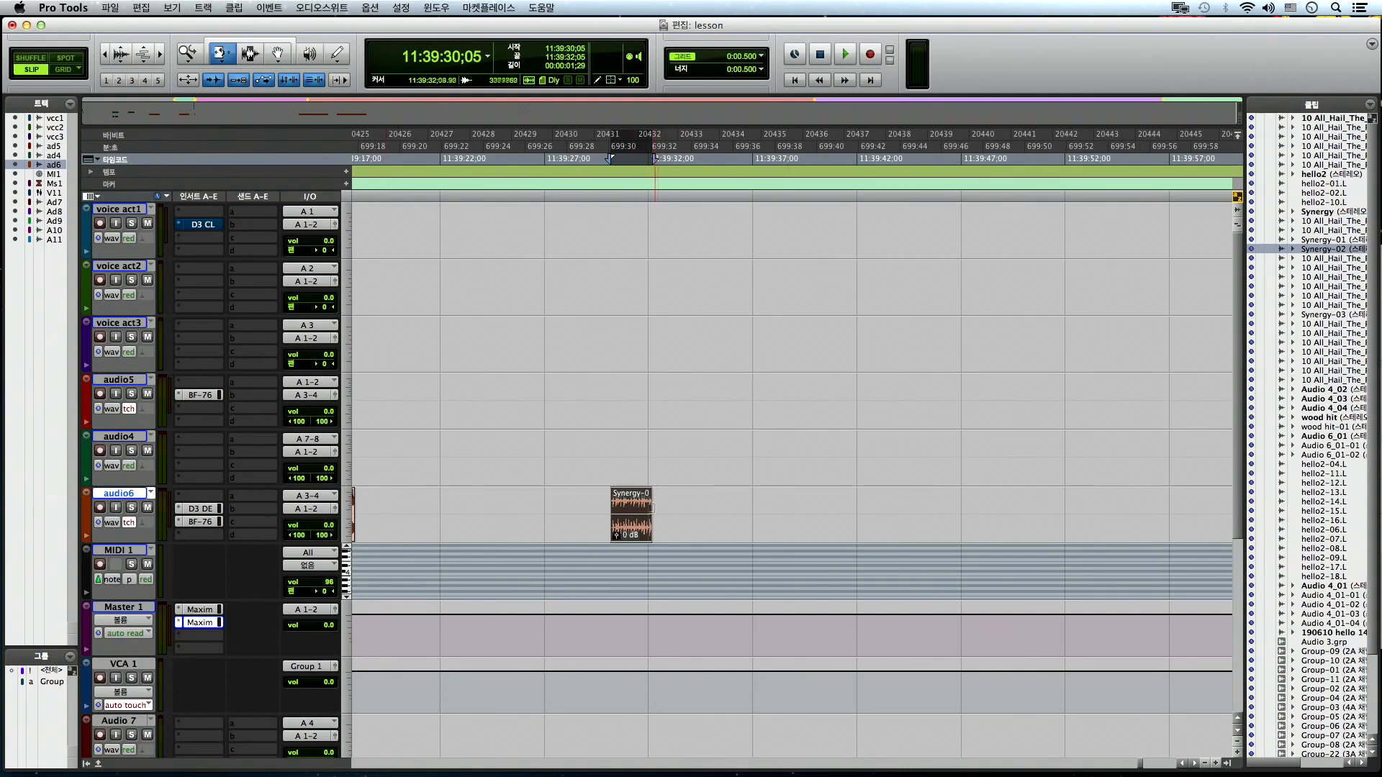
{"action": "key", "text": "super+bracketleft"}
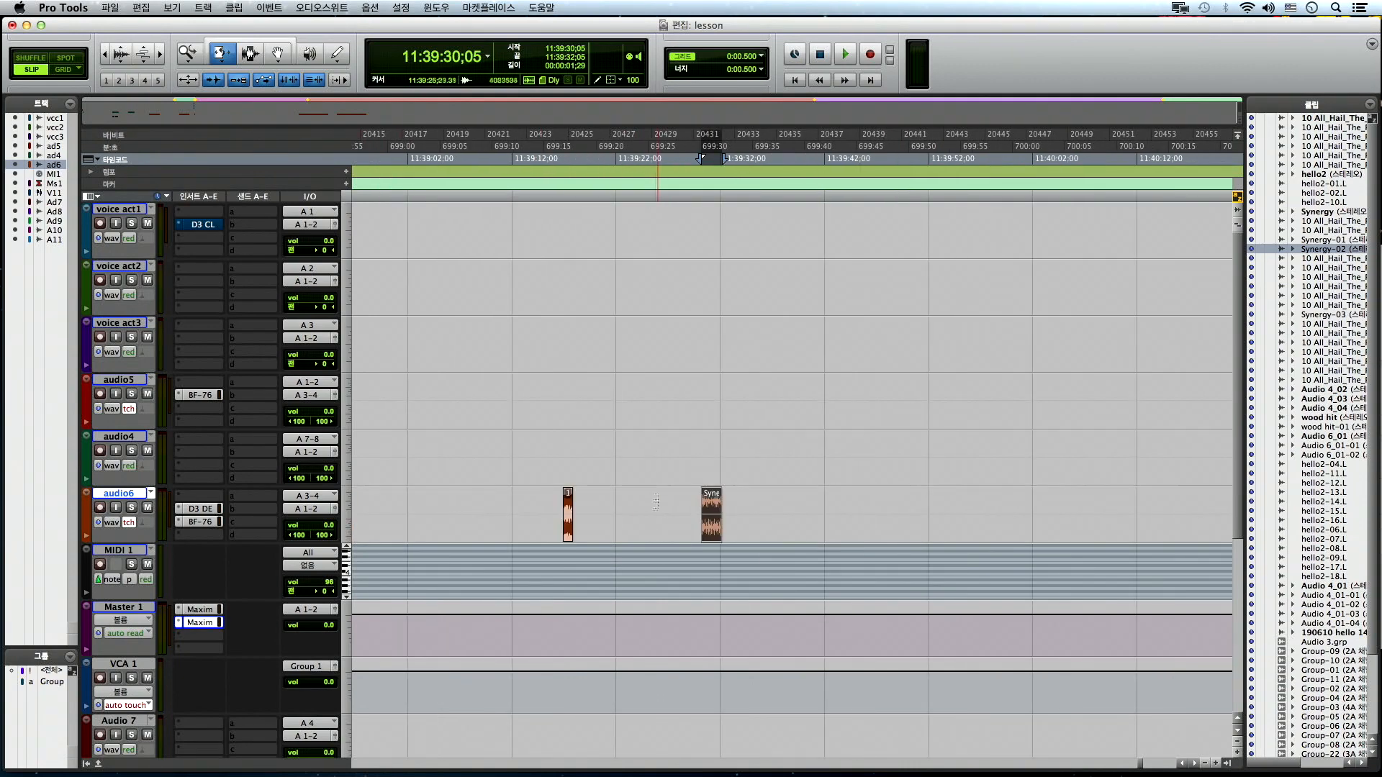
- Activate the Selector tool and try range selections on the Synergy clip on audio6
{"action": "left_click", "coordinate": [226, 58]}
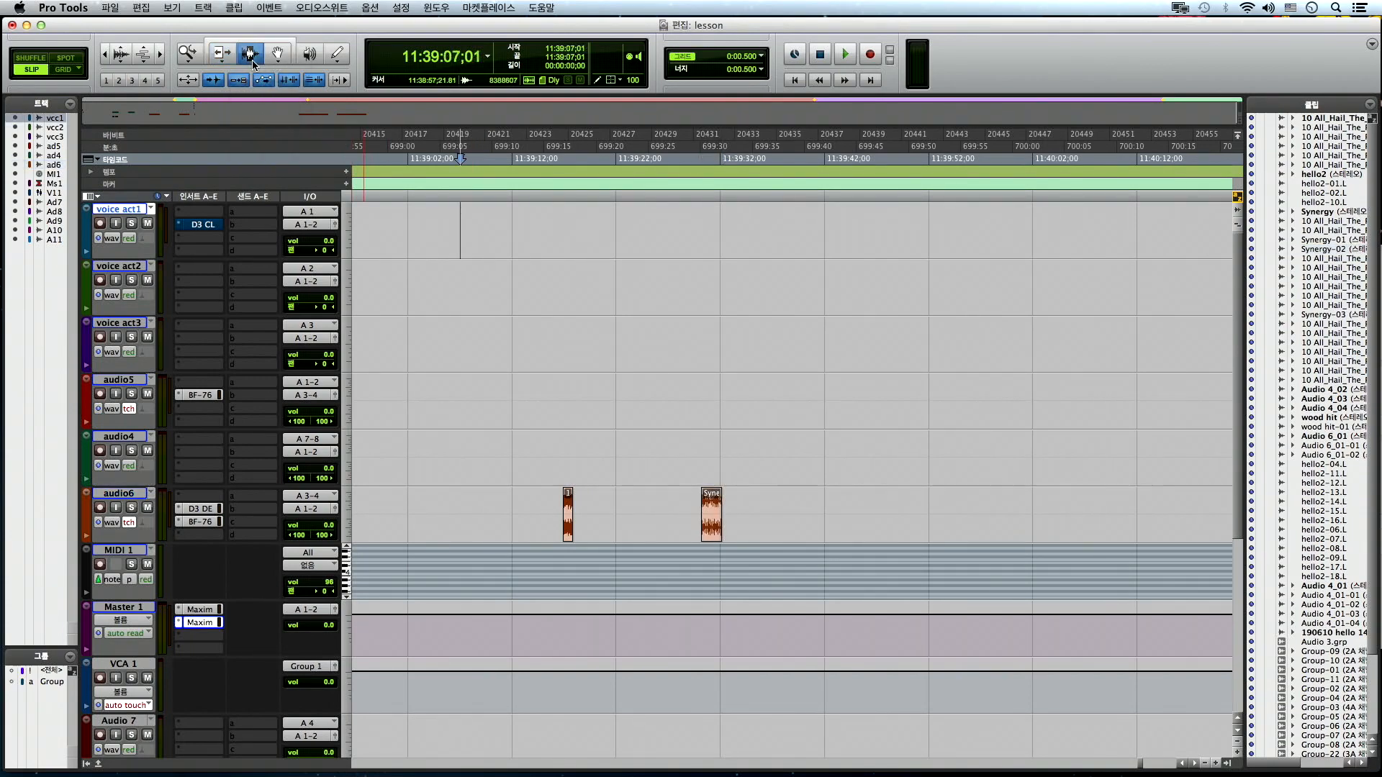
{"action": "left_click", "coordinate": [251, 55]}
{"action": "left_click", "coordinate": [688, 492]}
{"action": "key", "text": "t"}
{"action": "key", "text": "t"}
{"action": "key", "text": "t"}
{"action": "scroll", "coordinate": [720, 503], "scroll_direction": "right", "scroll_amount": 5}
{"action": "left_click_drag", "start_coordinate": [713, 508], "coordinate": [765, 507]}
{"action": "left_click_drag", "start_coordinate": [576, 508], "coordinate": [734, 508]}
- Place the edit cursor at the hit near 11:39:31;09 in the Synergy clip and split the clip there
{"action": "left_click", "coordinate": [642, 508]}
{"action": "key", "text": "t"}
{"action": "key", "text": "t"}
{"action": "key", "text": "t"}
{"action": "key", "text": "t"}
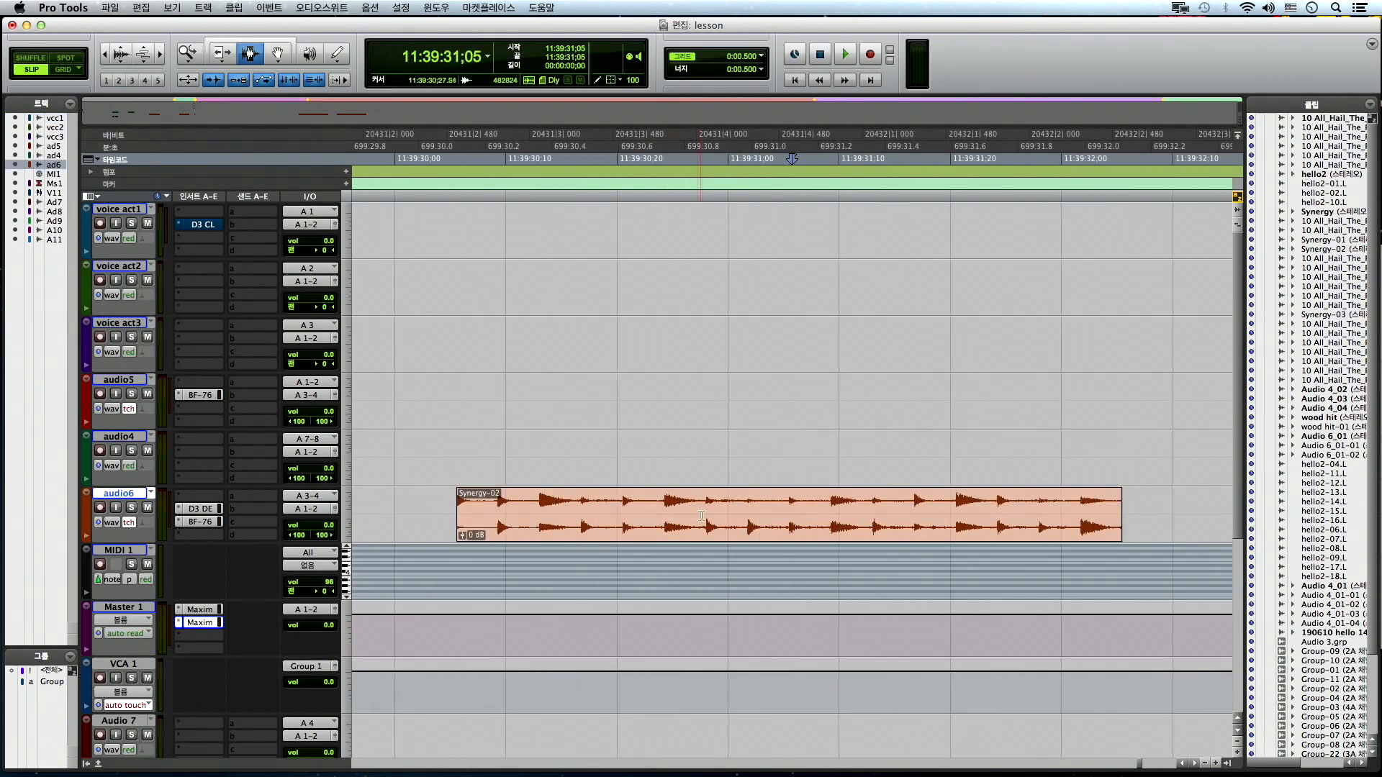
{"action": "left_click", "coordinate": [1031, 504]}
{"action": "left_click", "coordinate": [926, 504]}
{"action": "key", "text": "t"}
{"action": "key", "text": "t"}
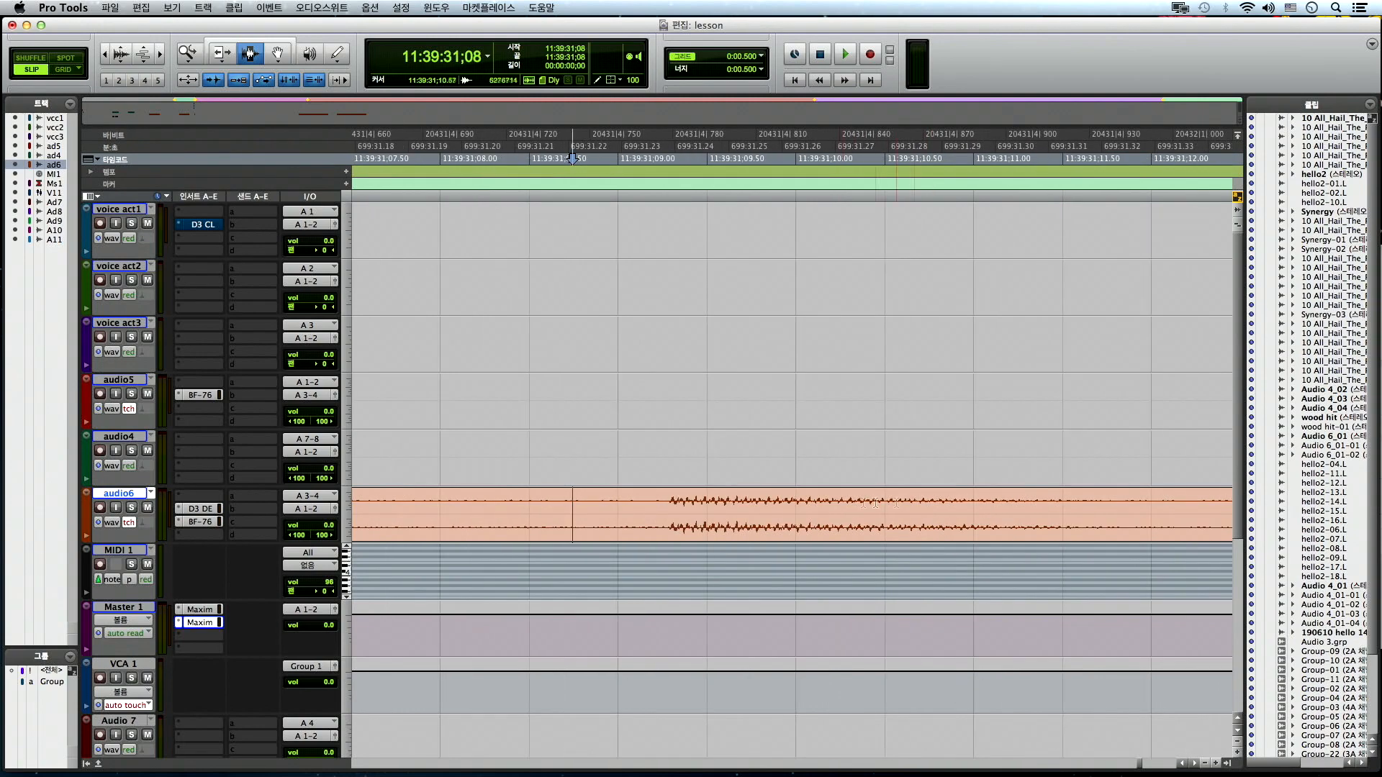
{"action": "left_click", "coordinate": [655, 497]}
{"action": "left_click", "coordinate": [658, 501]}
{"action": "left_click", "coordinate": [670, 501]}
{"action": "double_click", "coordinate": [670, 502]}
{"action": "left_click", "coordinate": [669, 502]}
{"action": "key", "text": "b"}
- Split the Synergy clip again at the following hit, near 11:39:31;13, and place the cursor inside the isolated piece
{"action": "left_click_drag", "start_coordinate": [727, 509], "coordinate": [809, 515]}
{"action": "left_click", "coordinate": [818, 517]}
{"action": "key", "text": "r"}
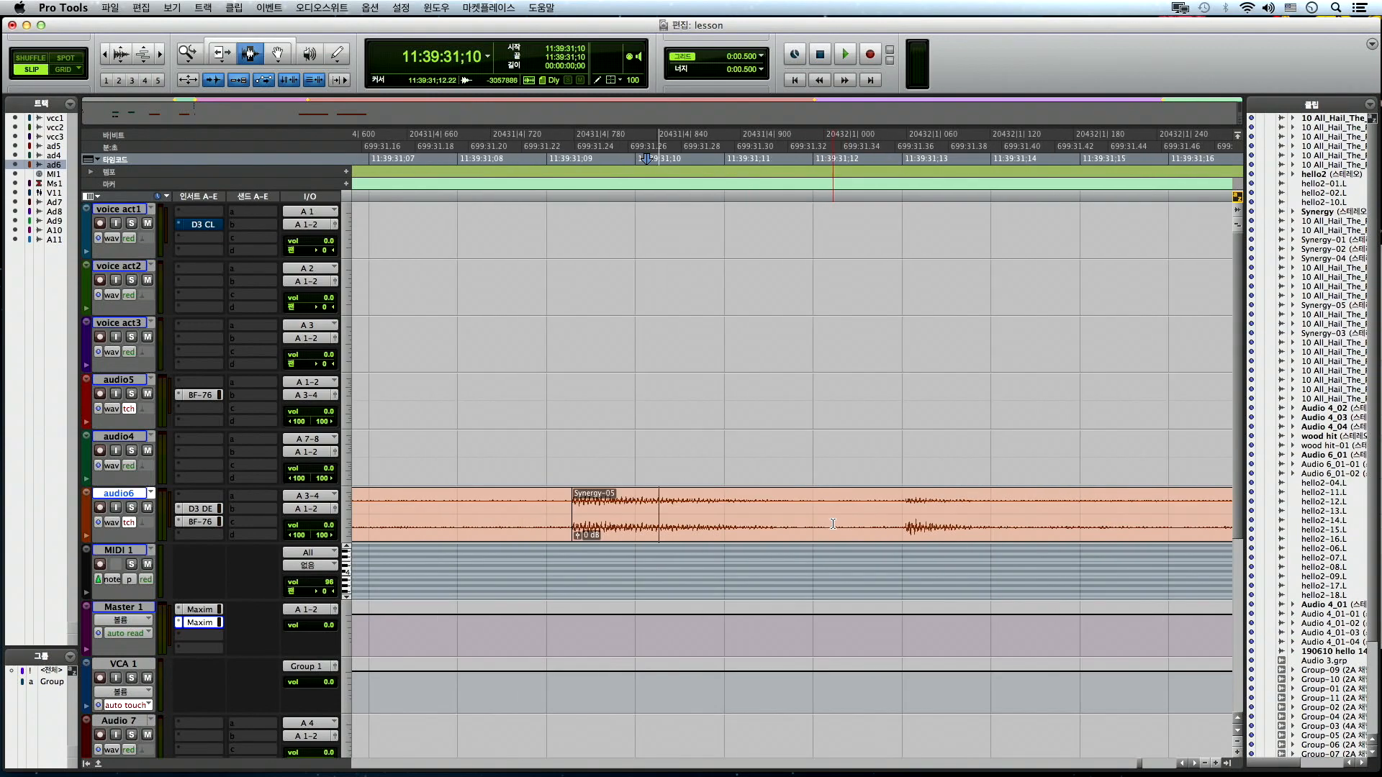
{"action": "left_click", "coordinate": [895, 507]}
{"action": "key", "text": "b"}
{"action": "key", "text": "r"}
{"action": "key", "text": "r"}
{"action": "left_click", "coordinate": [794, 527]}
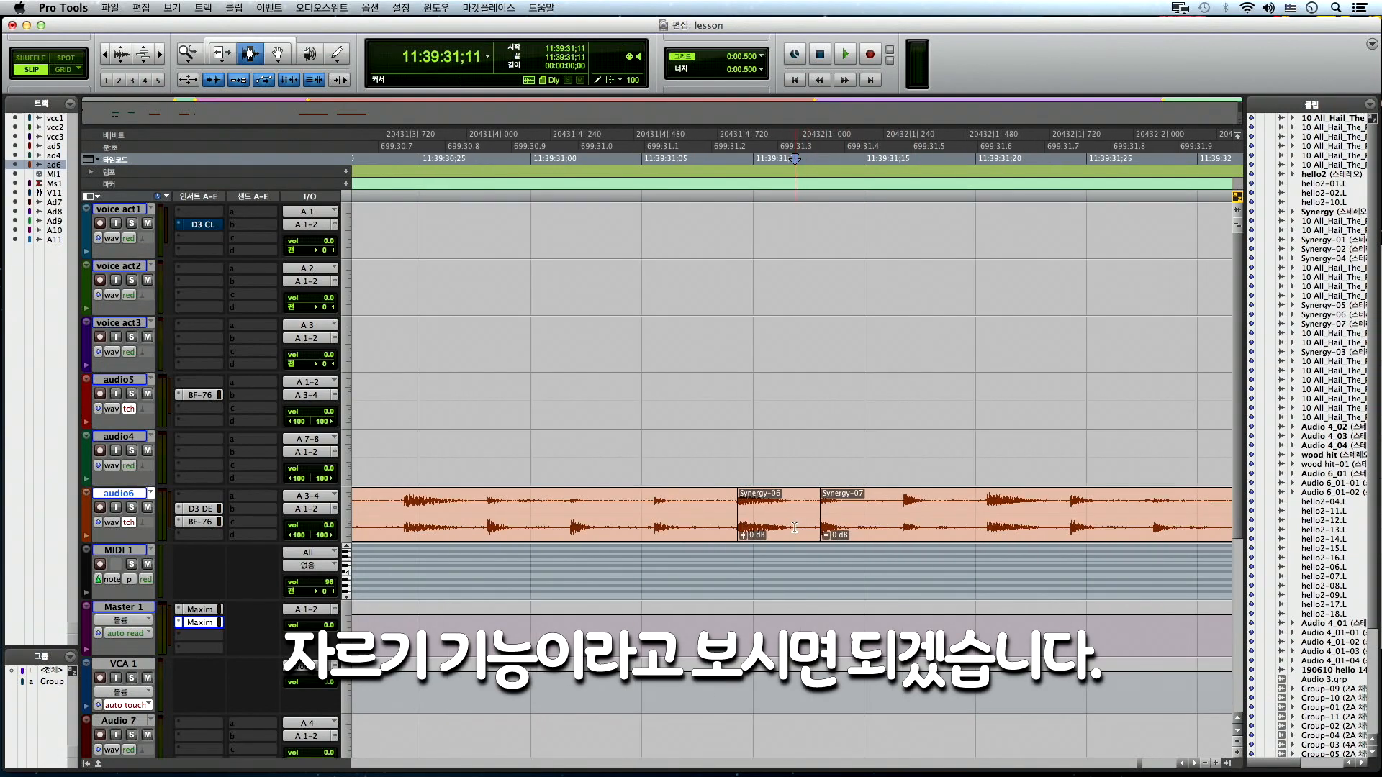
- Undo both splits of the Synergy clip
{"action": "key", "text": "r"}
{"action": "key", "text": "super+z"}
{"action": "key", "text": "super+z"}
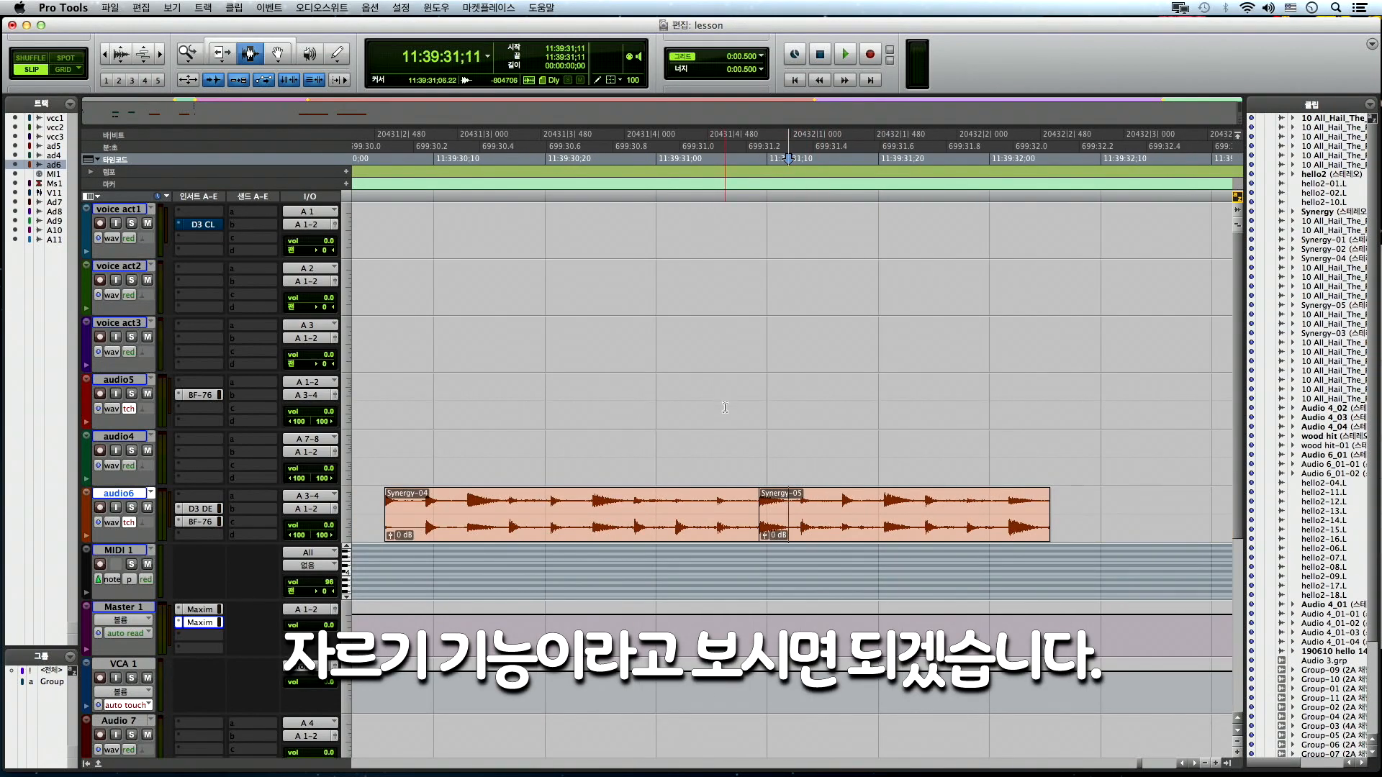
- Select the whole Synergy clip on audio6 with the Selector tool
{"action": "key", "text": "r"}
{"action": "left_click_drag", "start_coordinate": [633, 514], "coordinate": [655, 497]}
{"action": "left_click", "coordinate": [652, 495]}
{"action": "double_click", "coordinate": [652, 498]}
{"action": "key", "text": "t"}
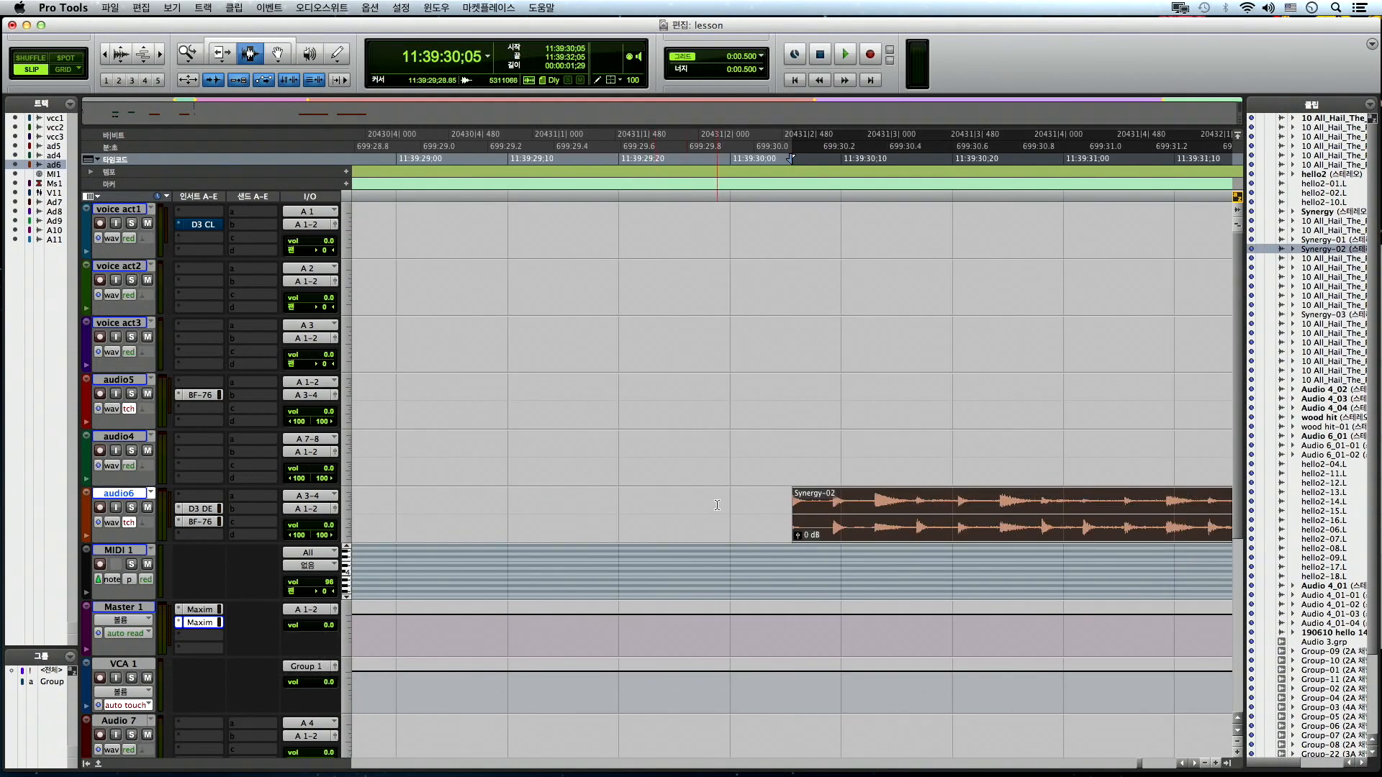
{"action": "scroll", "coordinate": [718, 499], "scroll_direction": "right", "scroll_amount": 4}
{"action": "key", "text": "r"}
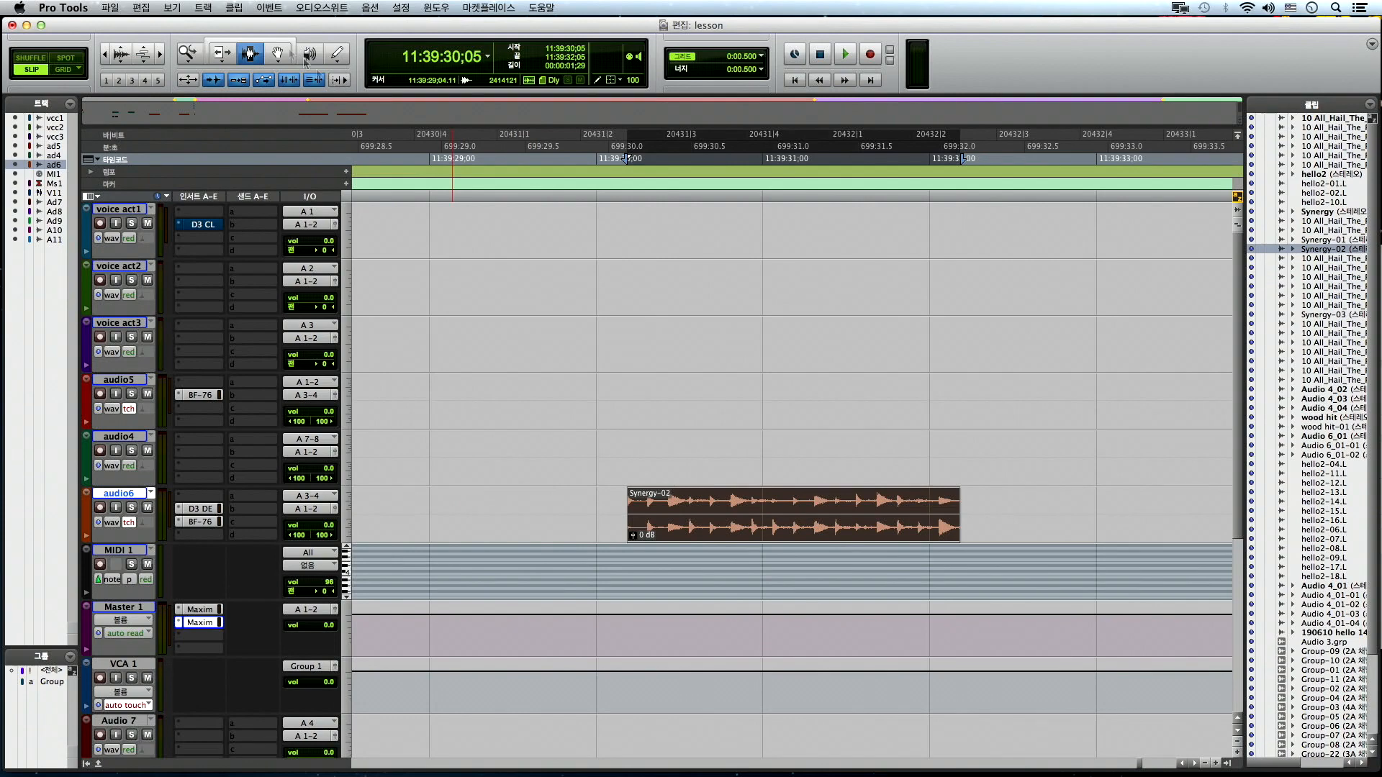
- Activate the Grabber tool and move the Synergy clip earlier on audio6 so it starts at 11:39:30;00
{"action": "left_click", "coordinate": [278, 54]}
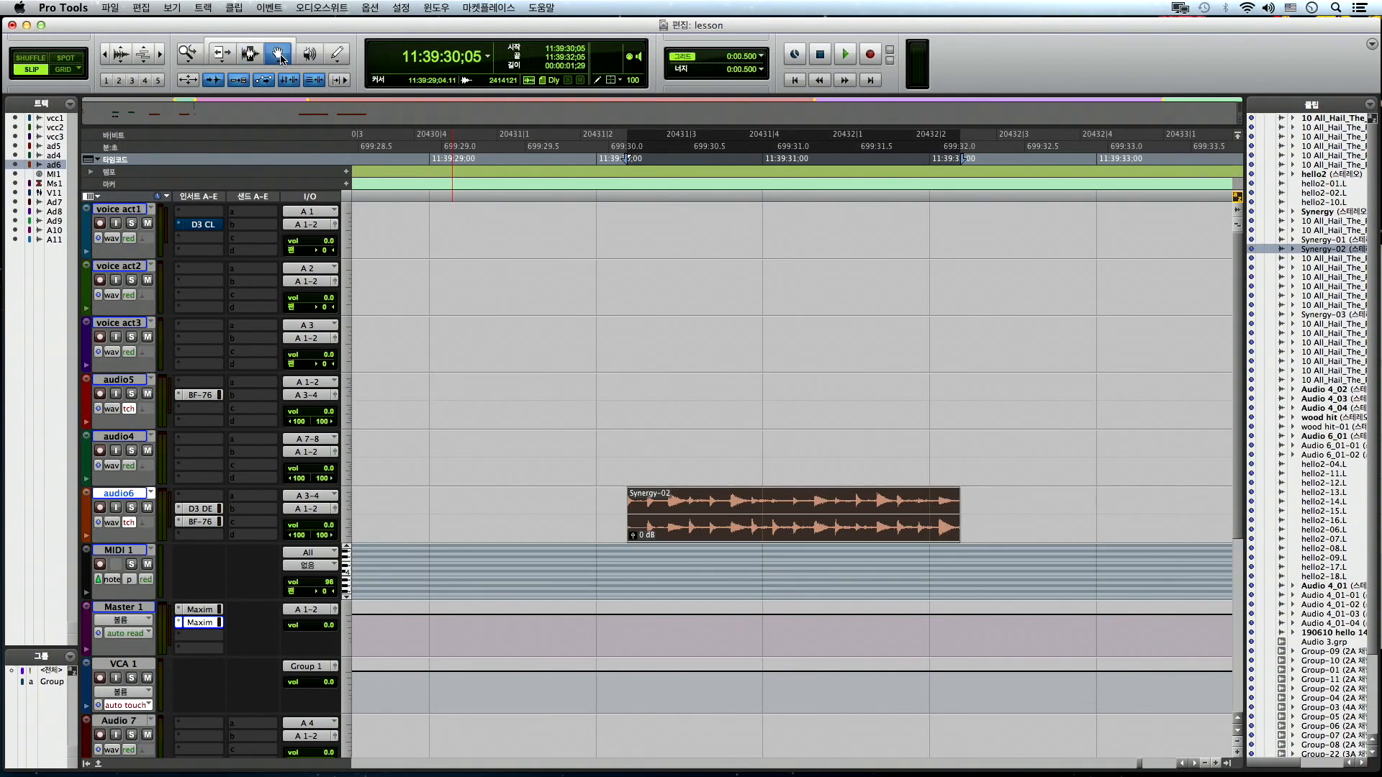
{"action": "left_click", "coordinate": [485, 229]}
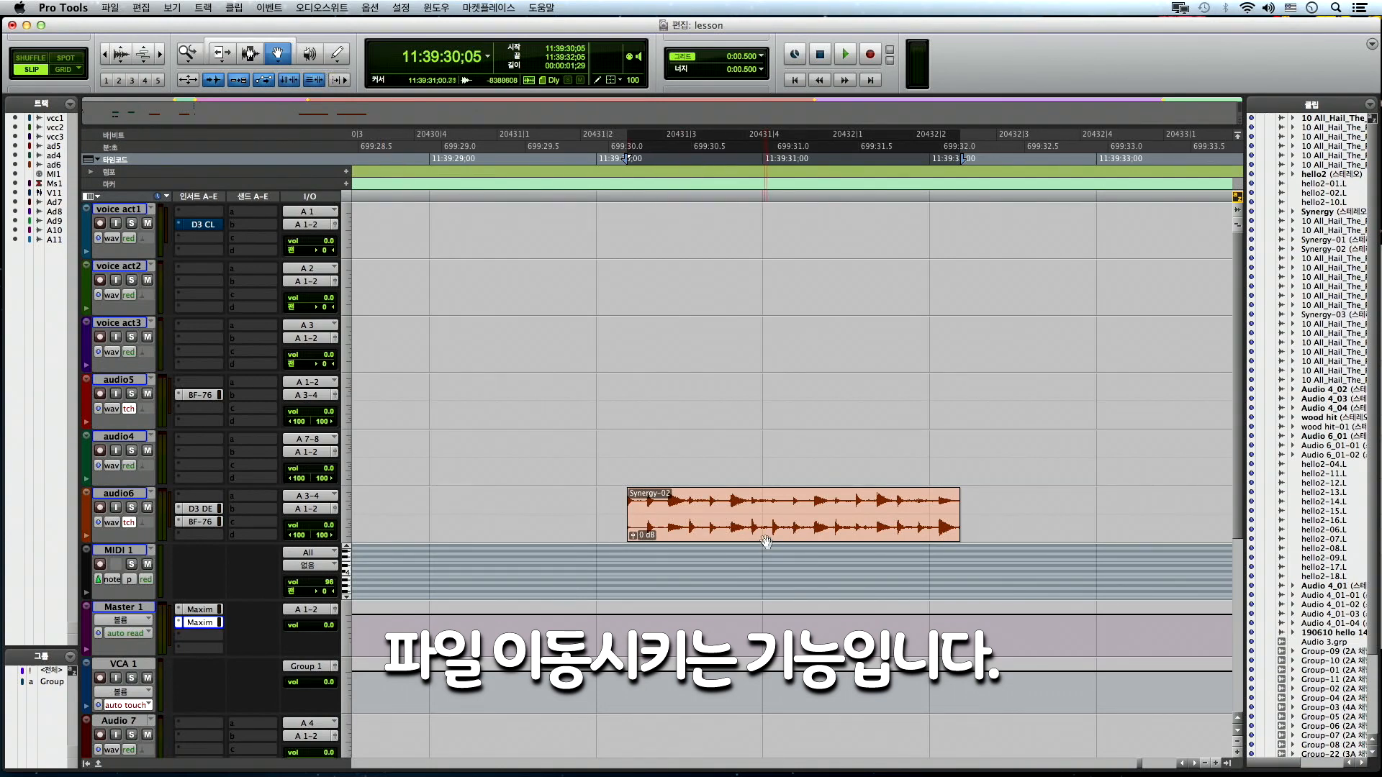
{"action": "left_click_drag", "start_coordinate": [749, 530], "coordinate": [720, 523]}
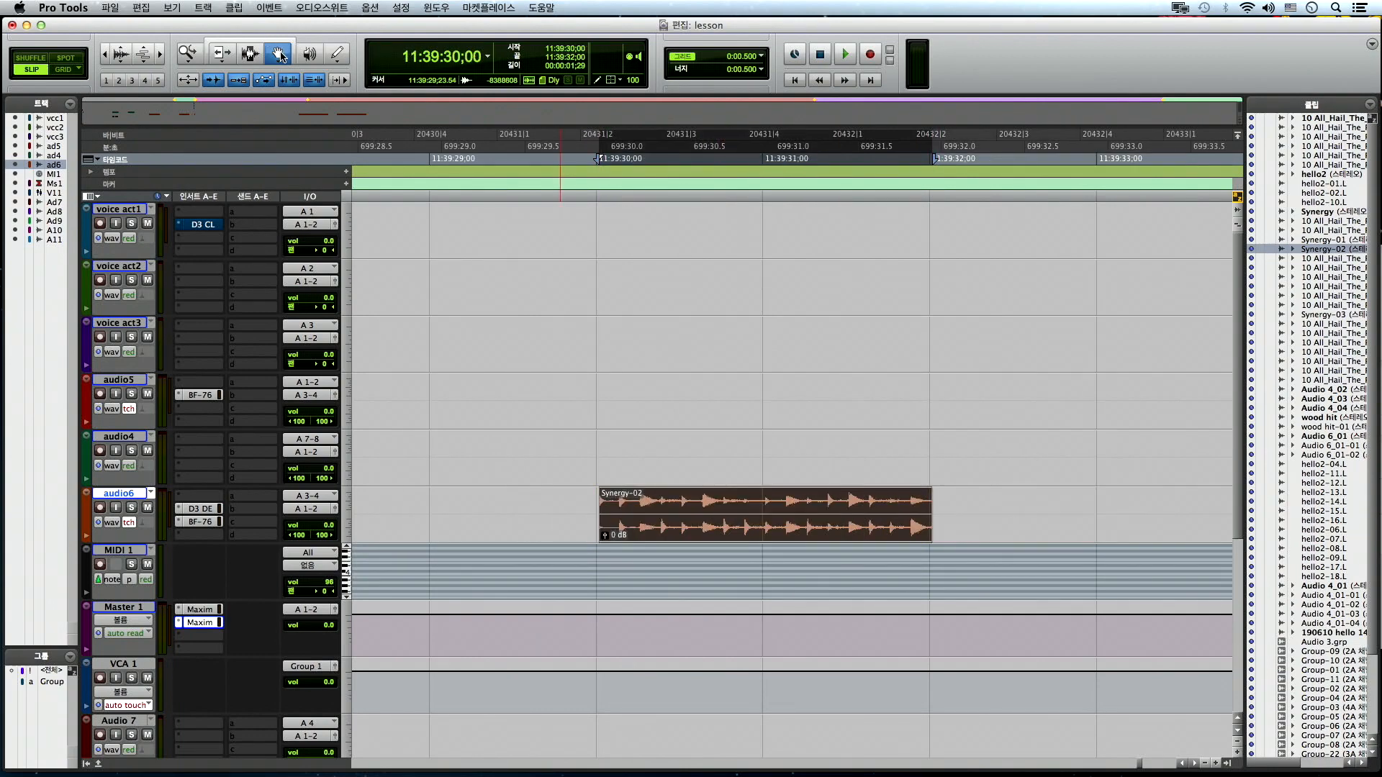
{"action": "left_click", "coordinate": [278, 54]}
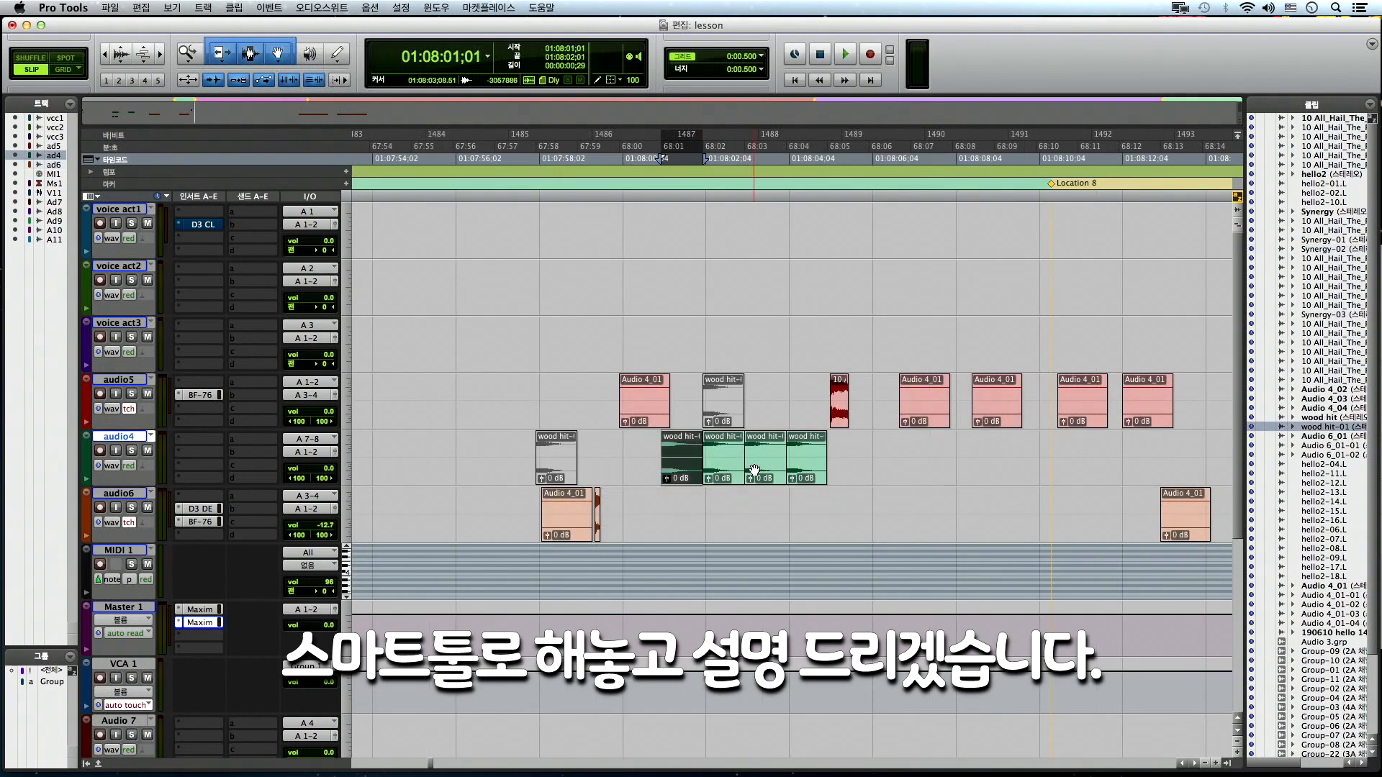
- Select the first three adjoining wood hit clips on audio4, move them to audio6 at 01:08:03;17, and undo the move
{"action": "left_click", "coordinate": [754, 470], "text": "shift"}
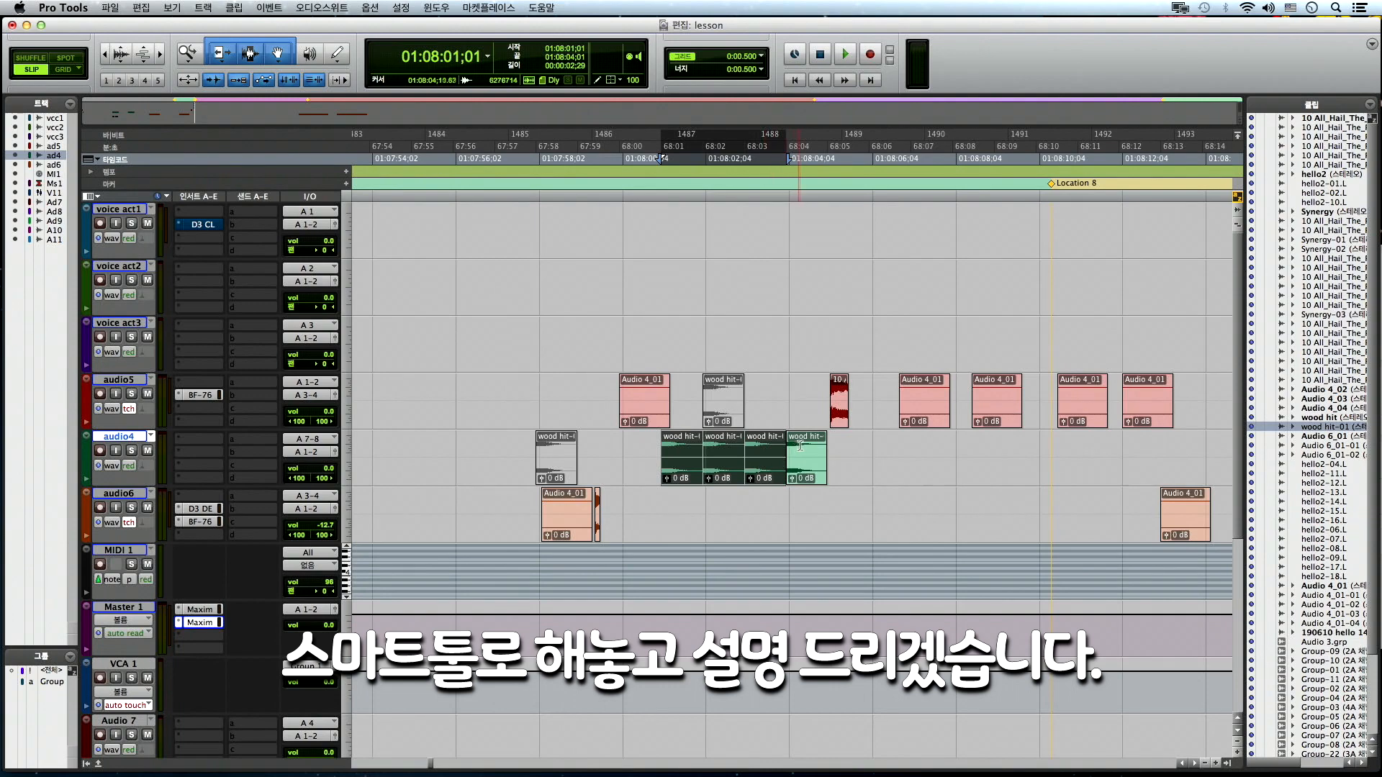
{"action": "left_click_drag", "start_coordinate": [760, 477], "coordinate": [866, 510]}
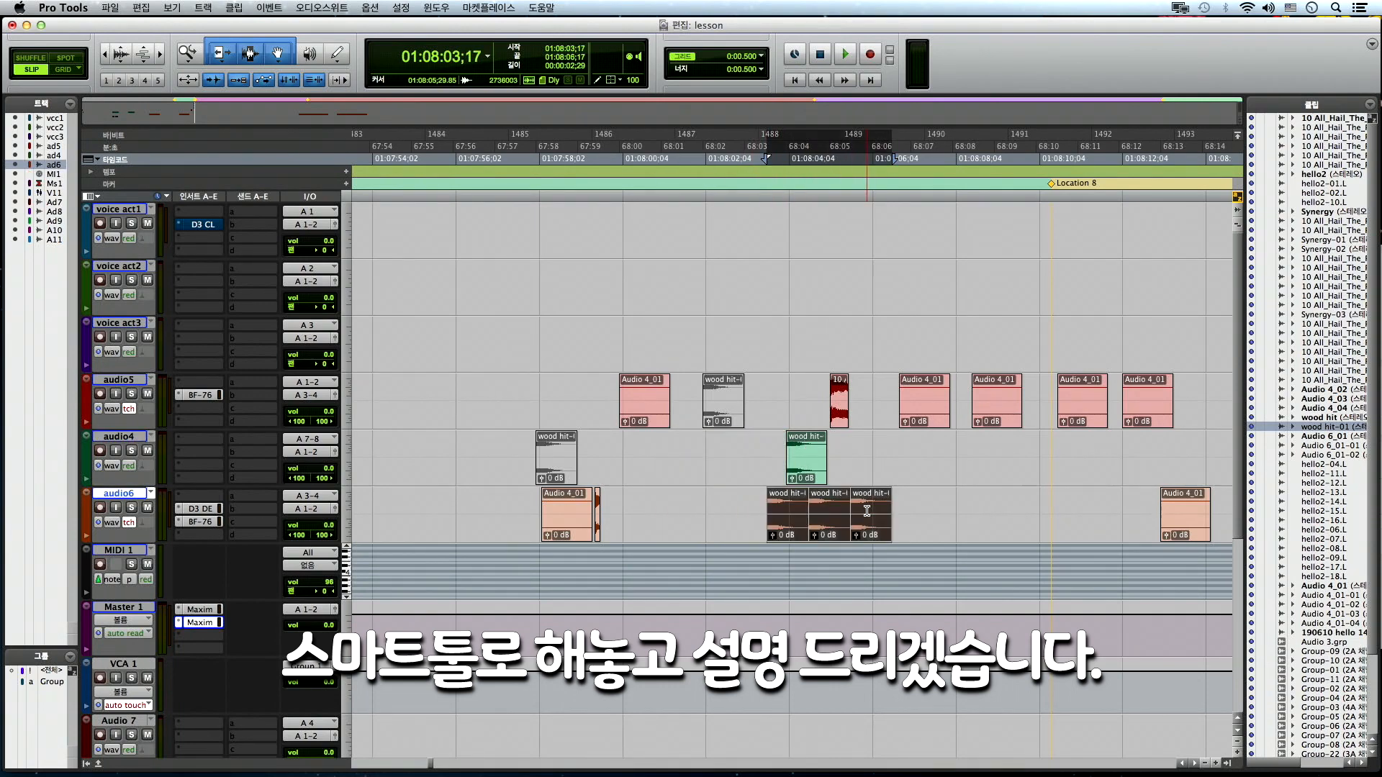
{"action": "key", "text": "super+z"}
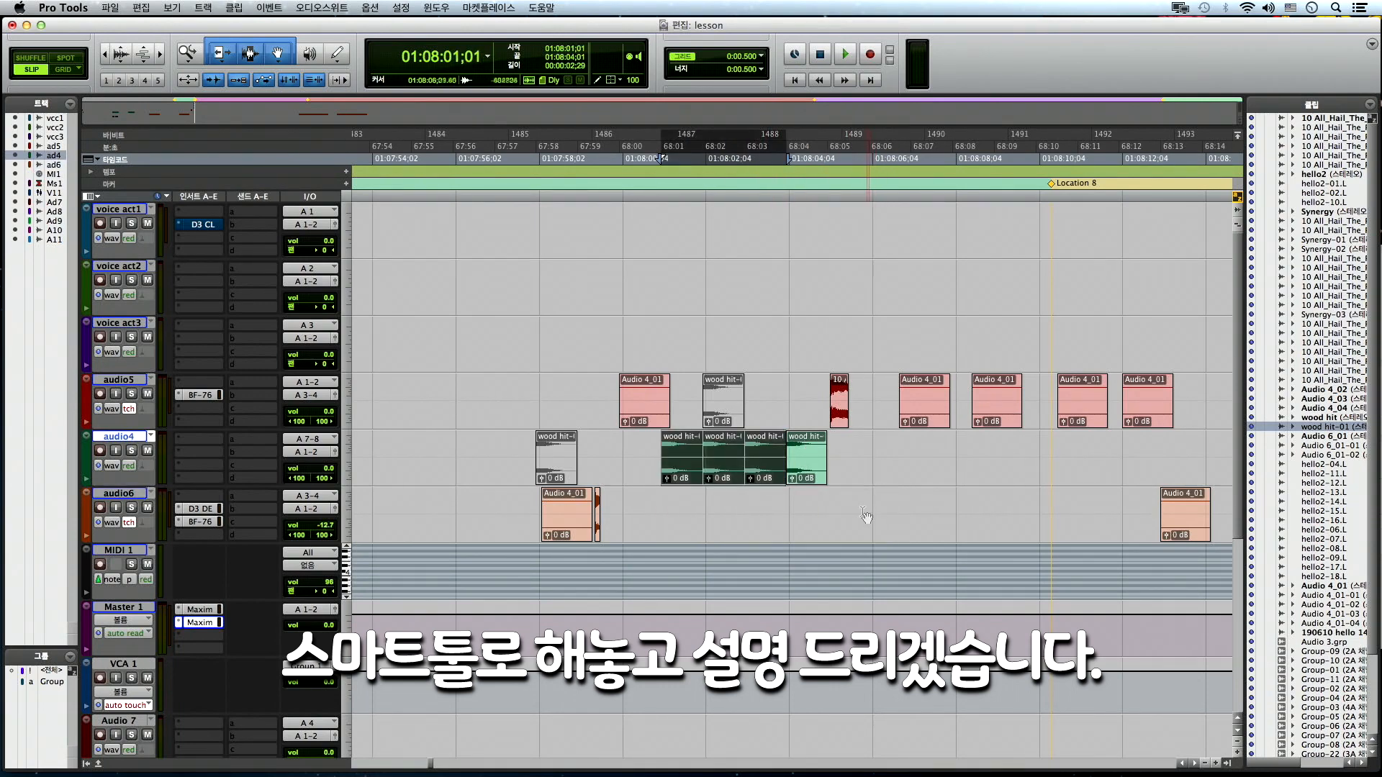
- Switch the Grabber tool to Separation mode and locate the Synergy clip on audio4
{"action": "left_click", "coordinate": [277, 54]}
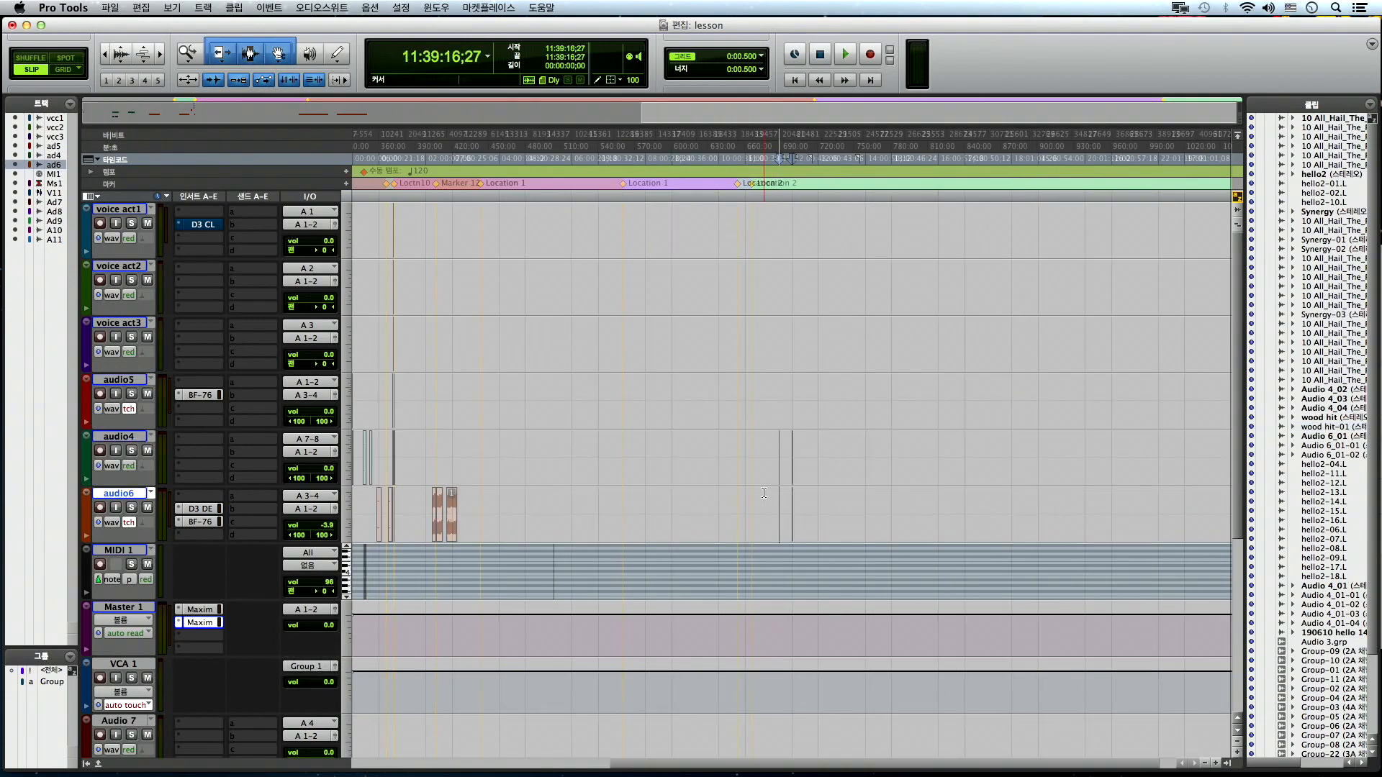
{"action": "key", "text": "t"}
{"action": "key", "text": "t"}
{"action": "key", "text": "t"}
{"action": "key", "text": "t"}
{"action": "key", "text": "t"}
{"action": "key", "text": "t"}
{"action": "key", "text": "t"}
{"action": "key", "text": "t"}
{"action": "key", "text": "t"}
{"action": "key", "text": "t"}
{"action": "key", "text": "t"}
{"action": "scroll", "coordinate": [823, 500], "scroll_direction": "right", "scroll_amount": 5}
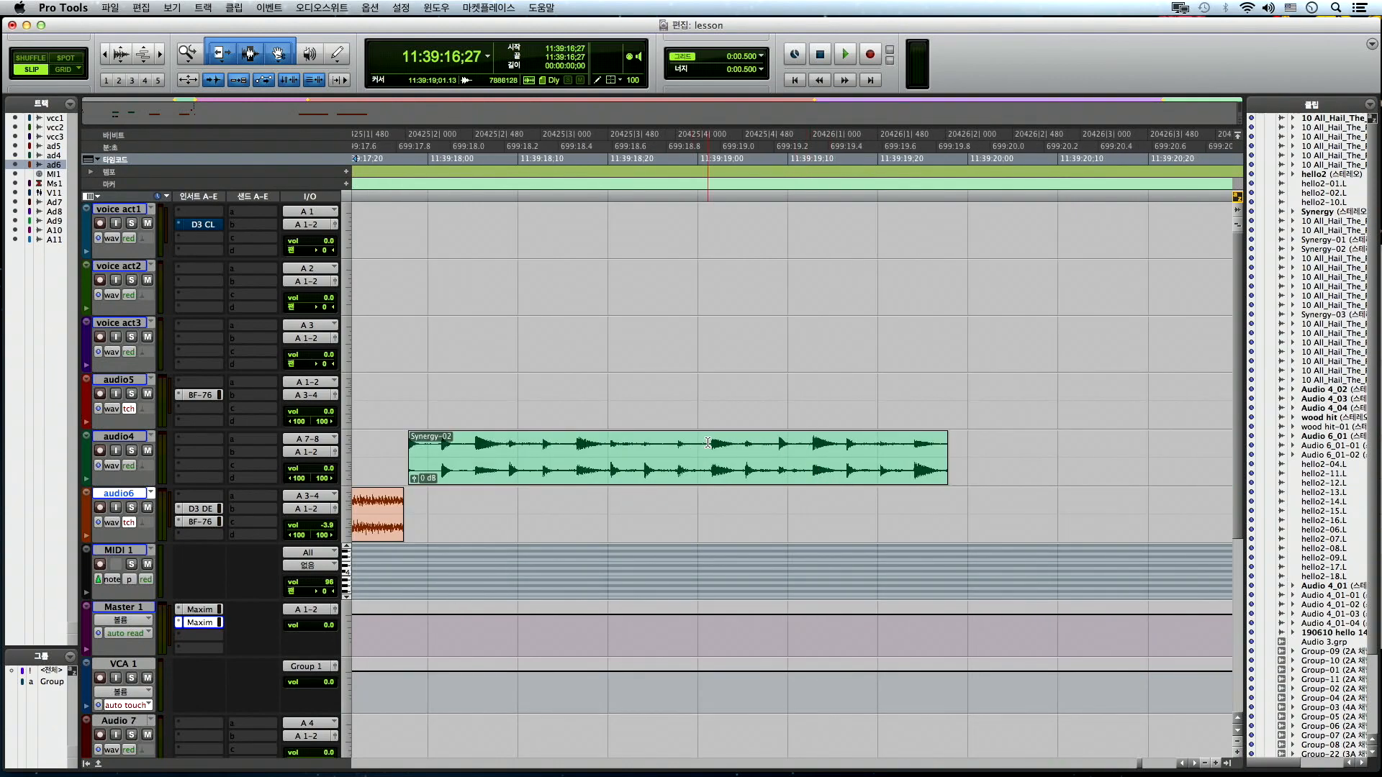
- Separate the Synergy clip on audio4 at the transient at 11:39:19;01
{"action": "left_click", "coordinate": [711, 443]}
{"action": "key", "text": "t"}
{"action": "key", "text": "t"}
{"action": "key", "text": "t"}
{"action": "key", "text": "t"}
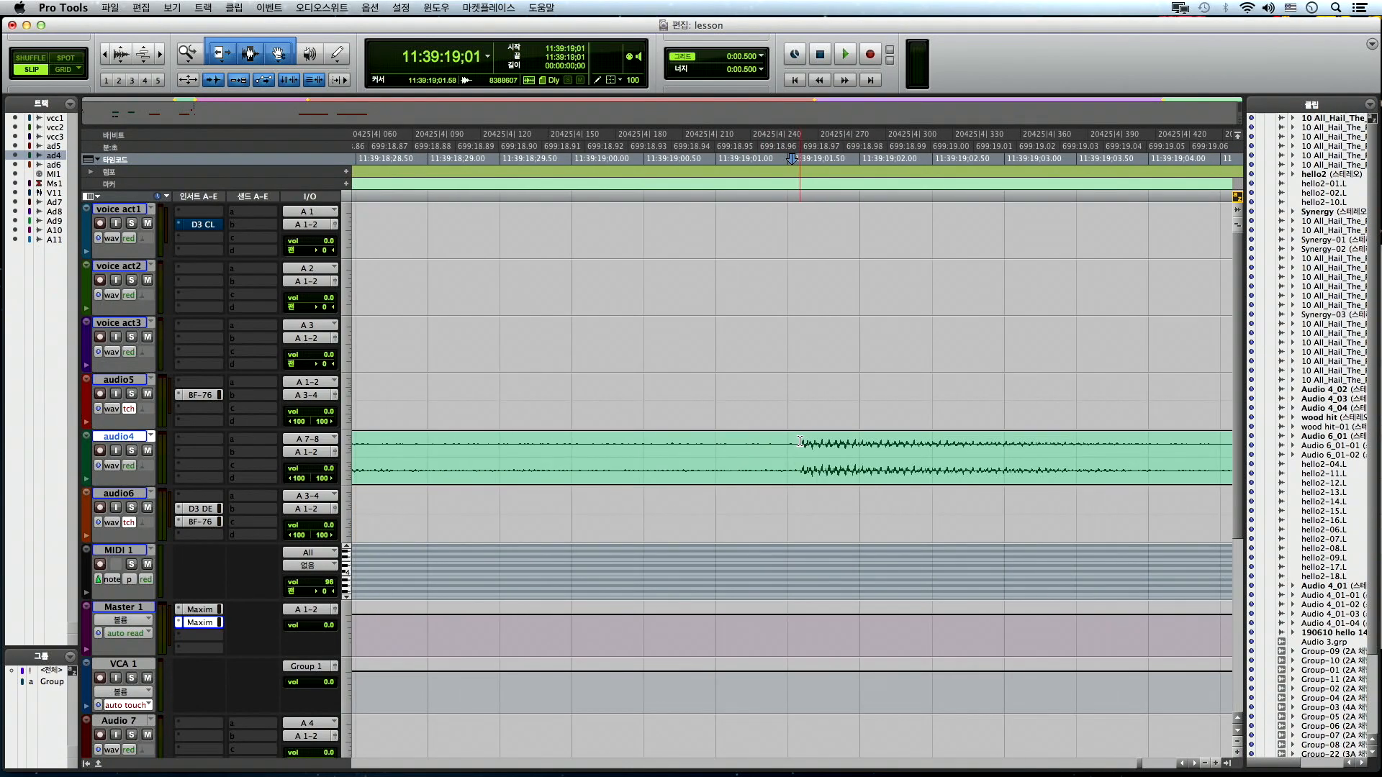
{"action": "left_click", "coordinate": [800, 441]}
{"action": "key", "text": "b"}
- Select the later piece of the split Synergy clip on audio4, and undo the split
{"action": "key", "text": "r"}
{"action": "key", "text": "r"}
{"action": "key", "text": "r"}
{"action": "left_click", "coordinate": [827, 470]}
{"action": "key", "text": "r"}
{"action": "left_click_drag", "start_coordinate": [827, 470], "coordinate": [936, 469]}
{"action": "key", "text": "r"}
{"action": "key", "text": "r"}
{"action": "key", "text": "t"}
{"action": "key", "text": "t"}
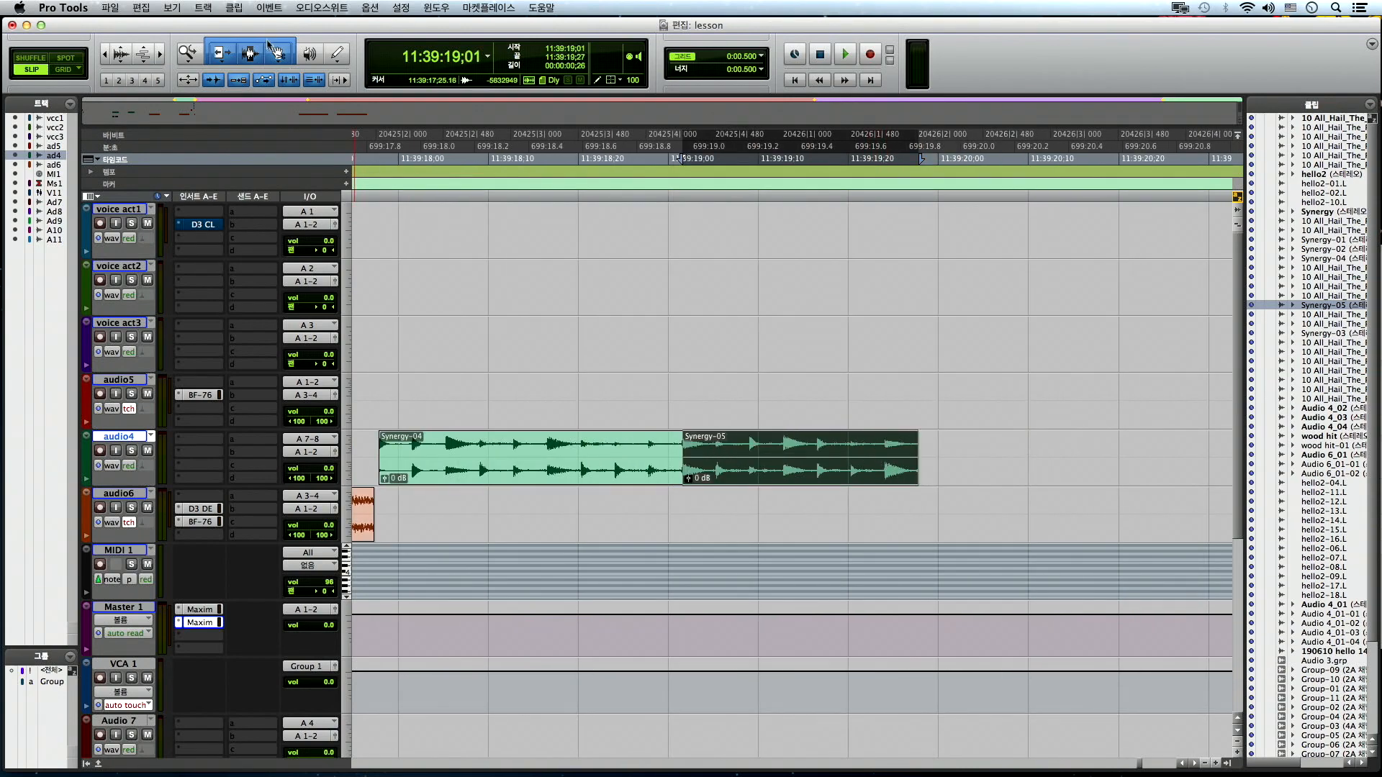
{"action": "left_click", "coordinate": [683, 461]}
{"action": "key", "text": "t"}
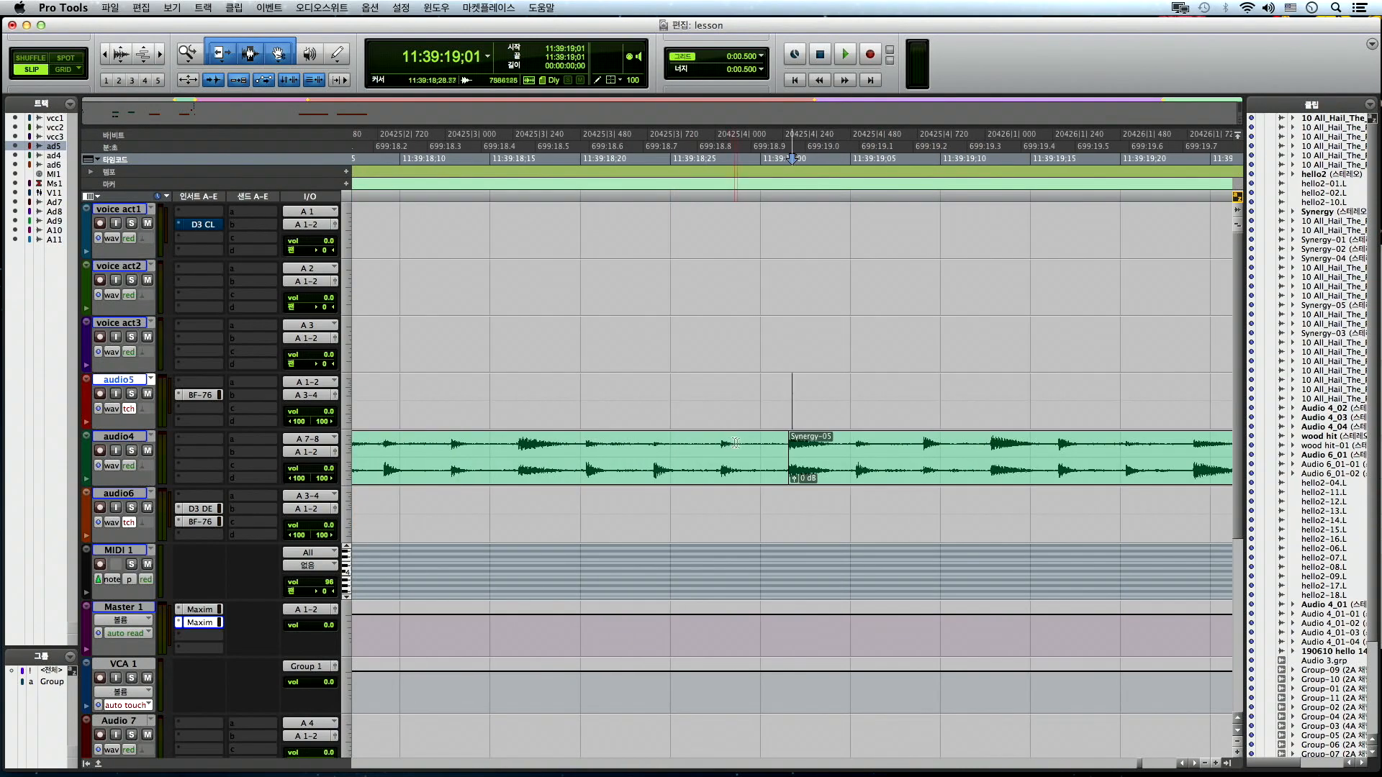
{"action": "key", "text": "r"}
{"action": "scroll", "coordinate": [788, 445], "scroll_direction": "right", "scroll_amount": 5}
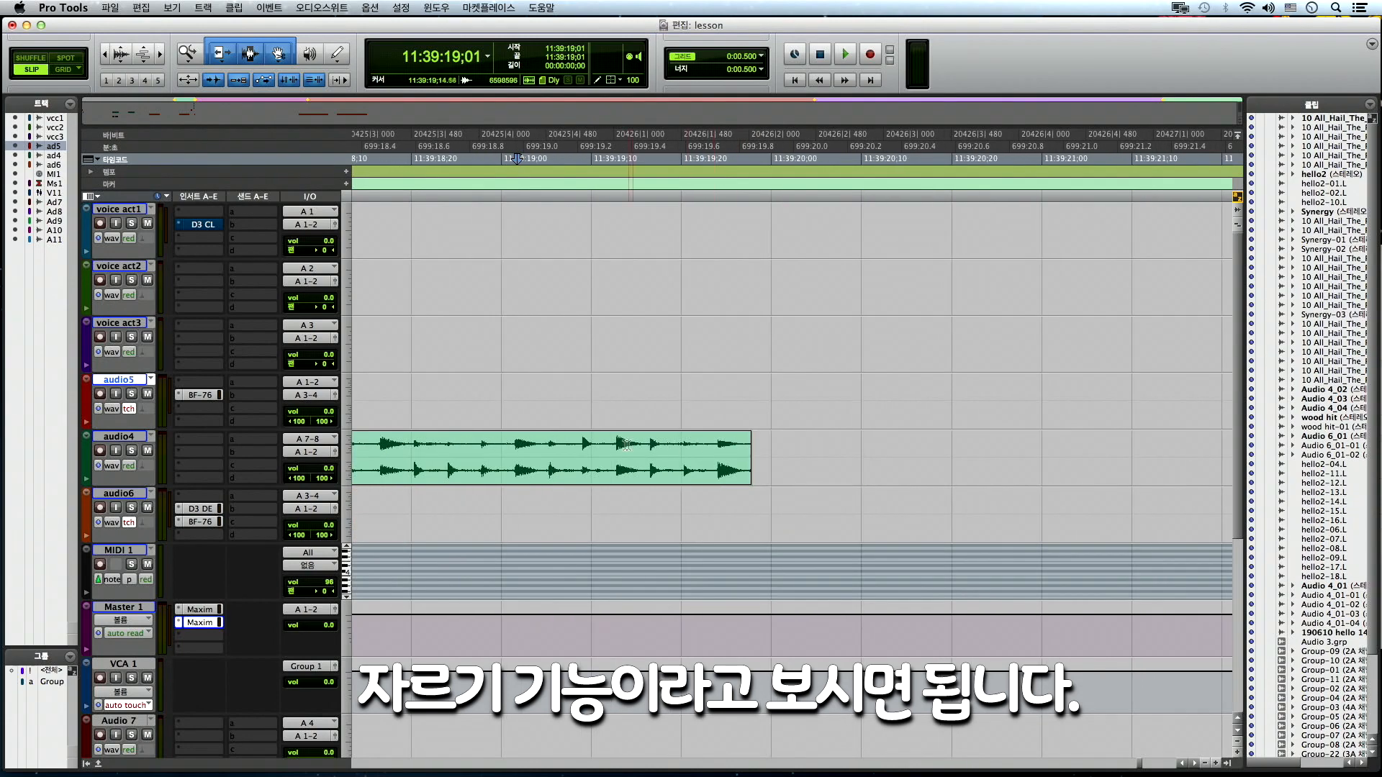
- Separate the Synergy clip from 11:39:19;01 onward by moving that selection to 11:39:20;18, and likewise pull off the end of the remaining piece
{"action": "left_click_drag", "start_coordinate": [514, 438], "coordinate": [881, 450]}
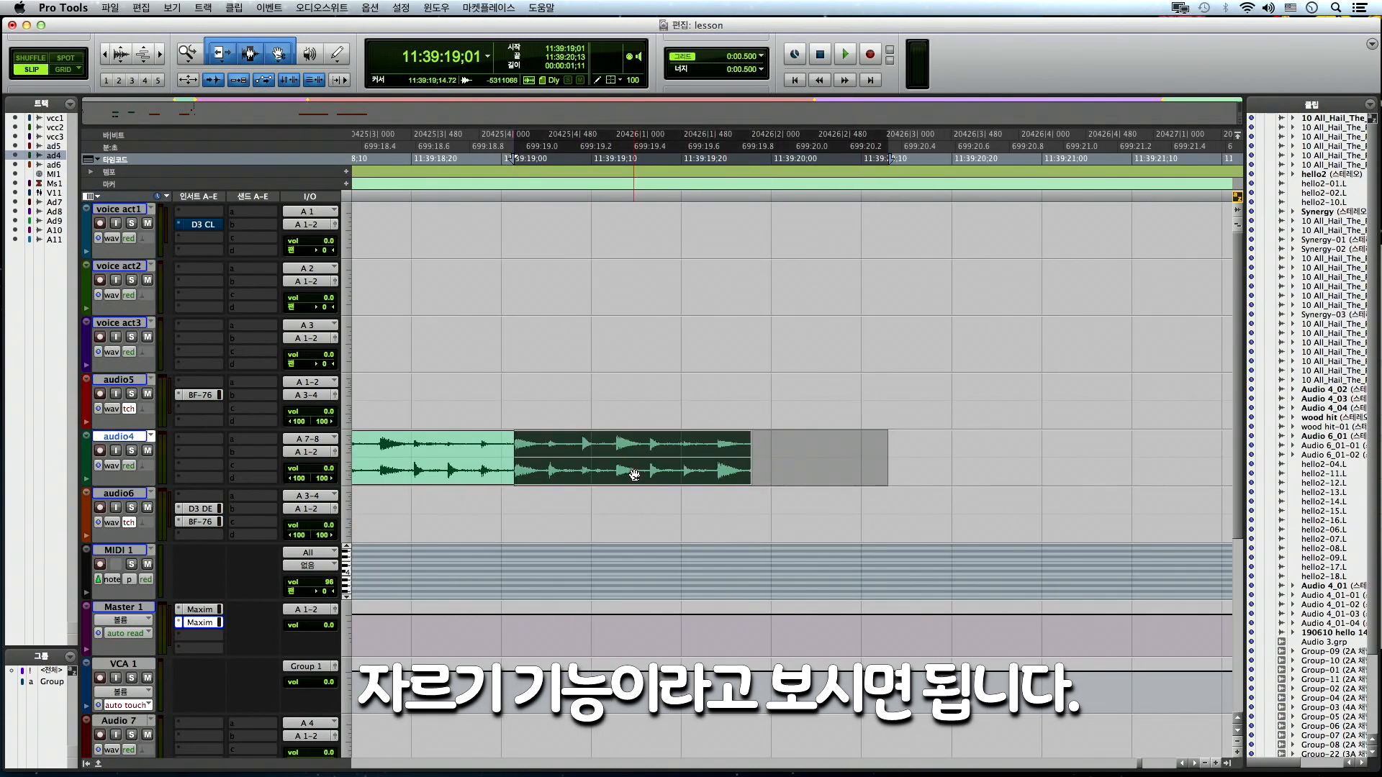
{"action": "left_click_drag", "start_coordinate": [634, 474], "coordinate": [1055, 472]}
{"action": "key", "text": "r"}
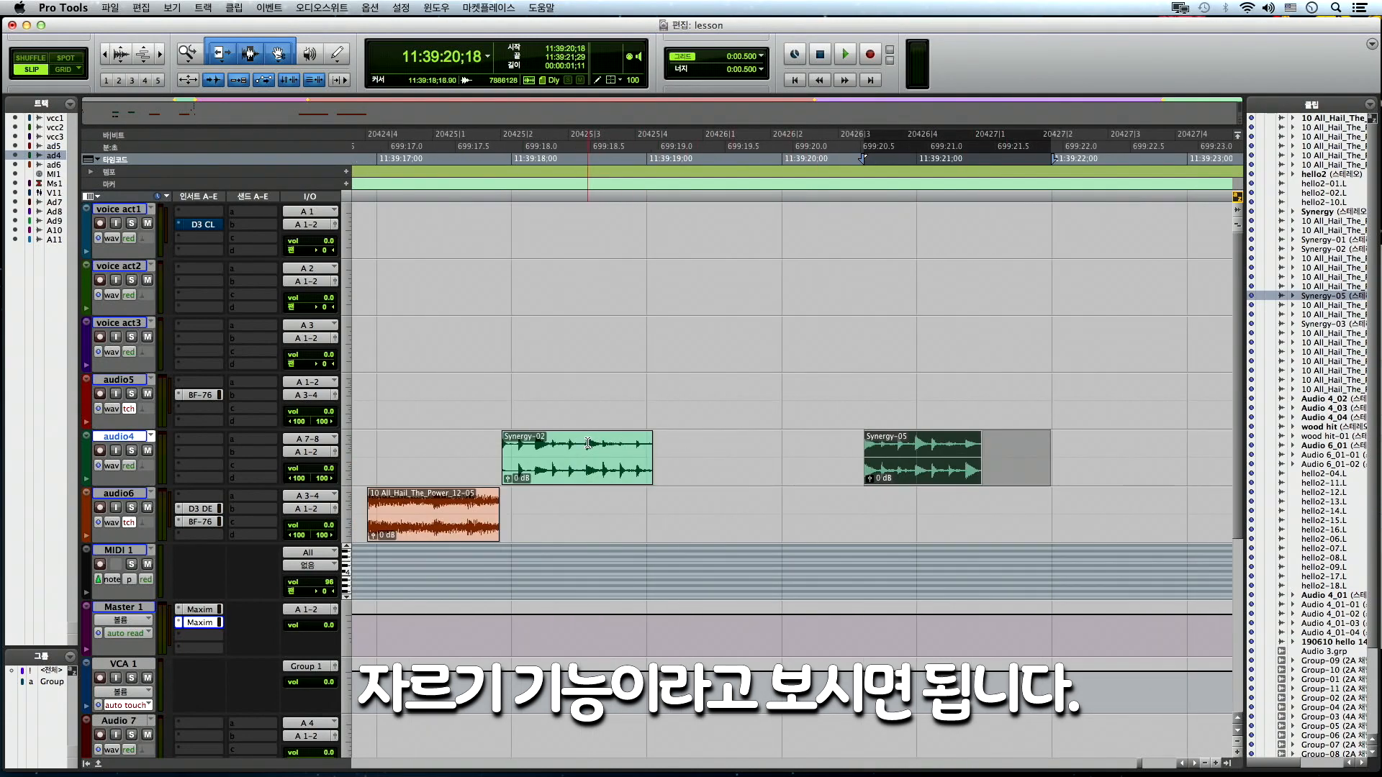
{"action": "left_click_drag", "start_coordinate": [587, 444], "coordinate": [669, 445]}
{"action": "left_click_drag", "start_coordinate": [592, 475], "coordinate": [687, 476]}
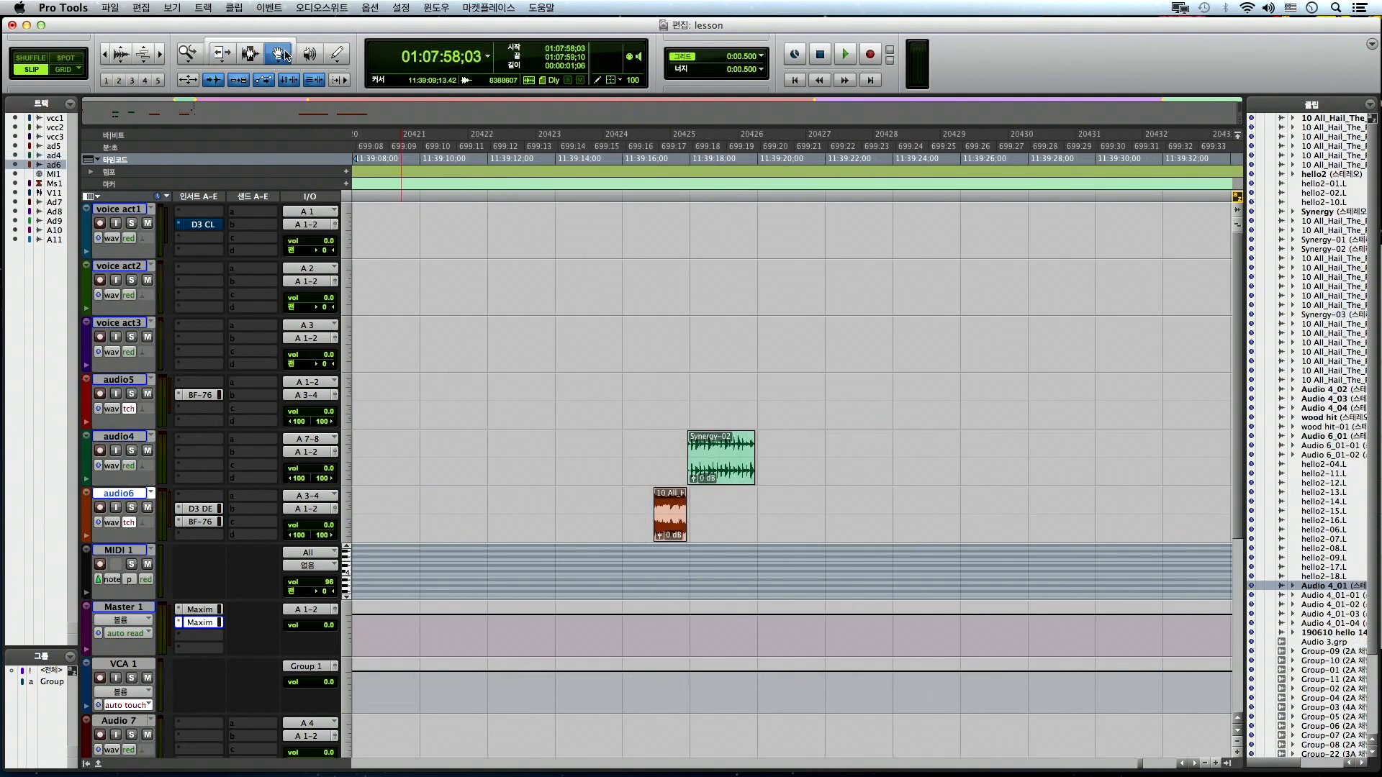
- Switch the Grabber tool to Object mode and bring the clips around 01:08:05 on audio4, audio5 and audio6 into view
{"action": "left_click", "coordinate": [278, 53]}
{"action": "left_click", "coordinate": [333, 111]}
{"action": "key", "text": "r"}
{"action": "left_click", "coordinate": [534, 441]}
{"action": "key", "text": "r"}
{"action": "key", "text": "r"}
{"action": "key", "text": "r"}
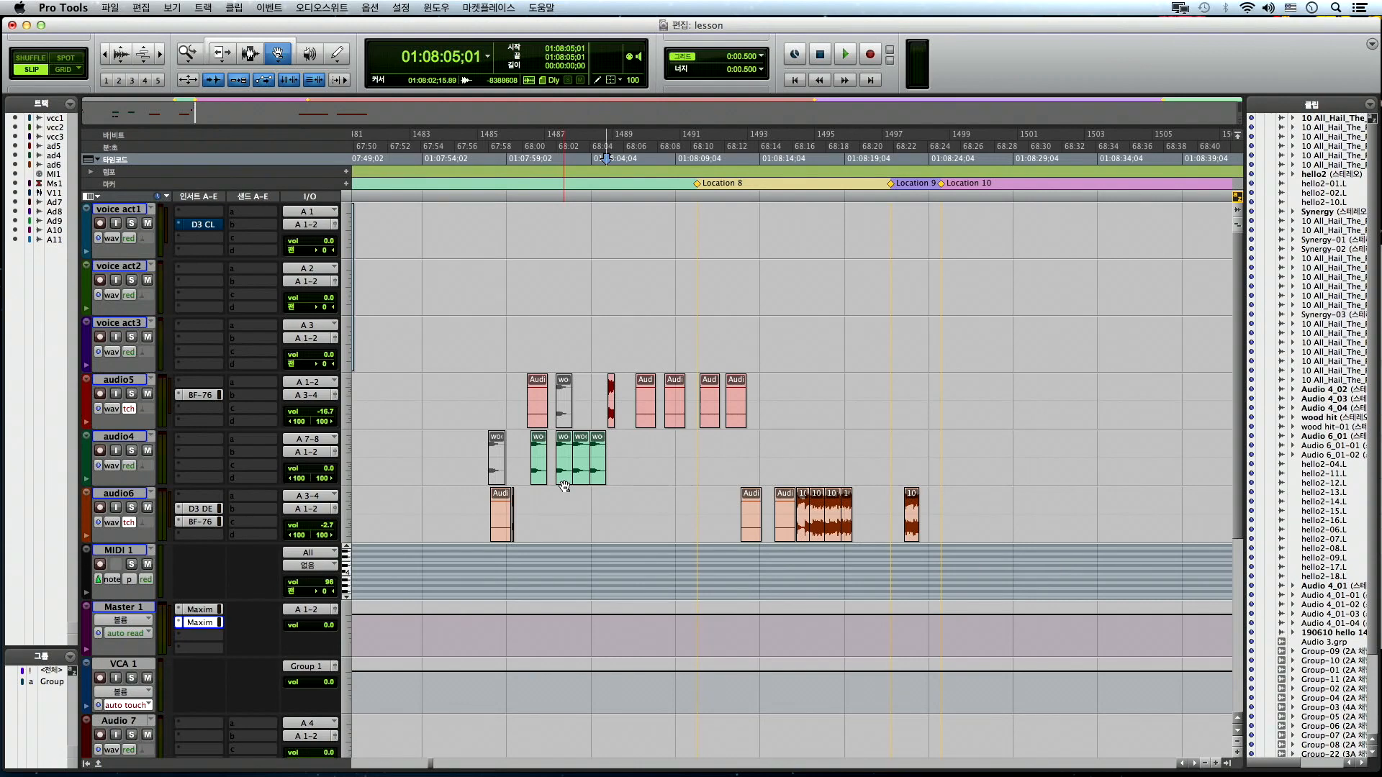
- Select one wood hit clip on audio4 and two separate clips each on audio5 and audio6, and move them together to 01:08:31;21
{"action": "left_click", "coordinate": [564, 461]}
{"action": "left_click", "coordinate": [614, 417], "text": "shift"}
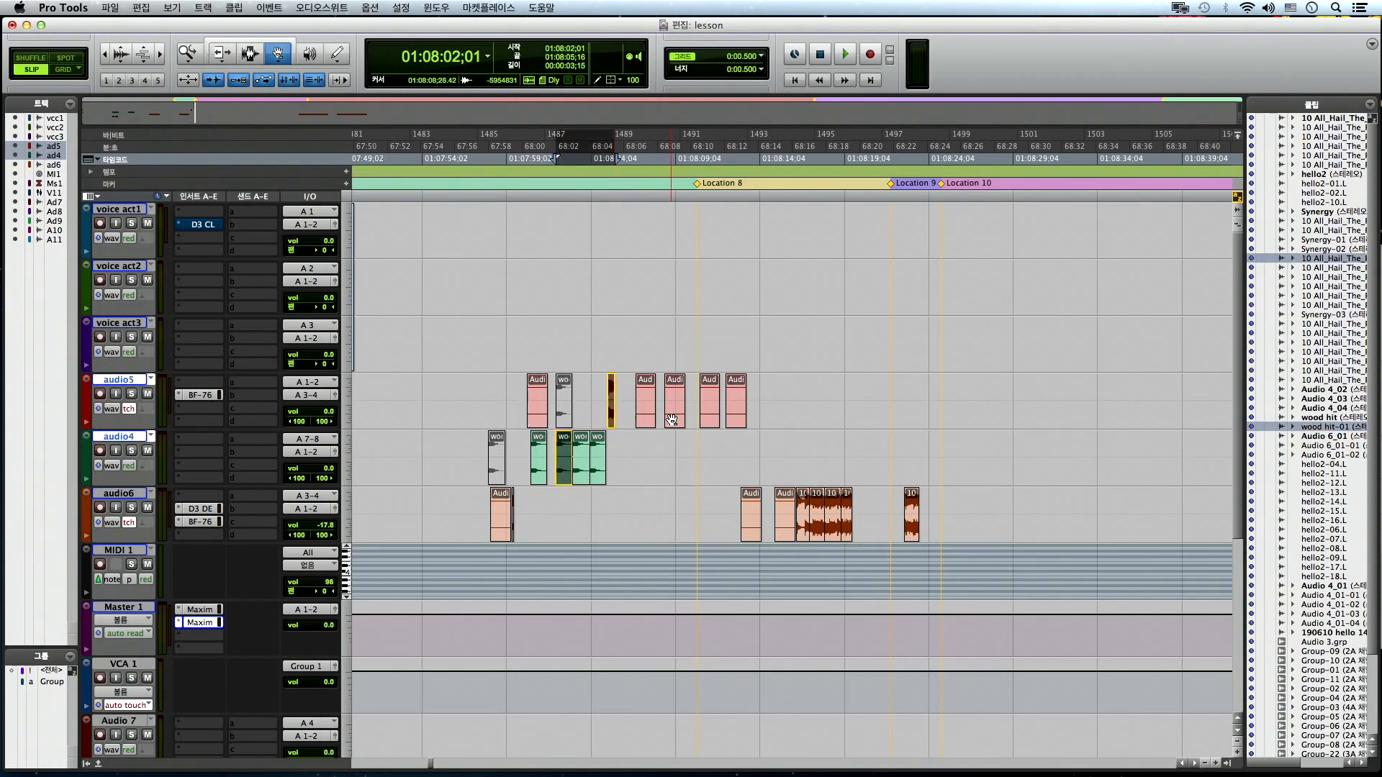
{"action": "left_click", "coordinate": [672, 419], "text": "shift"}
{"action": "left_click", "coordinate": [809, 533], "text": "shift"}
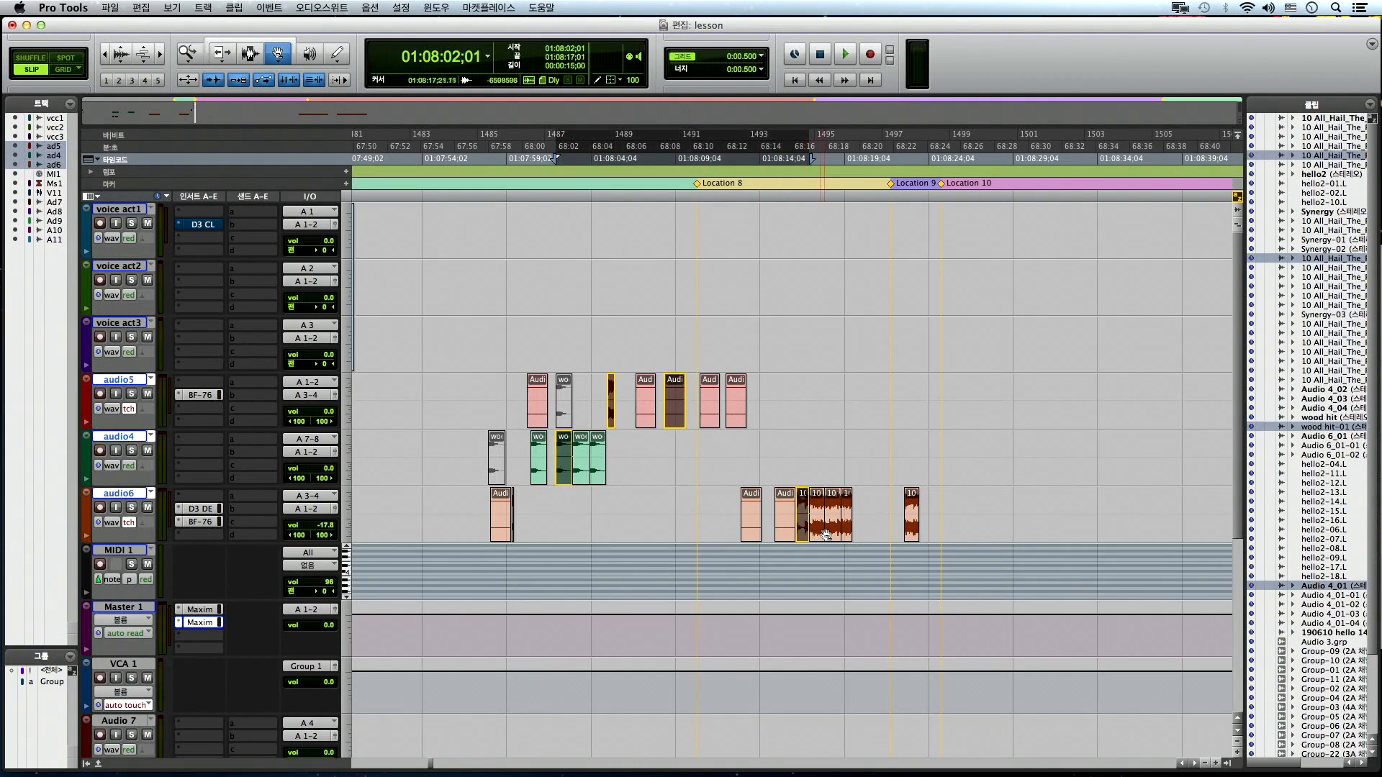
{"action": "left_click", "coordinate": [832, 536], "text": "shift"}
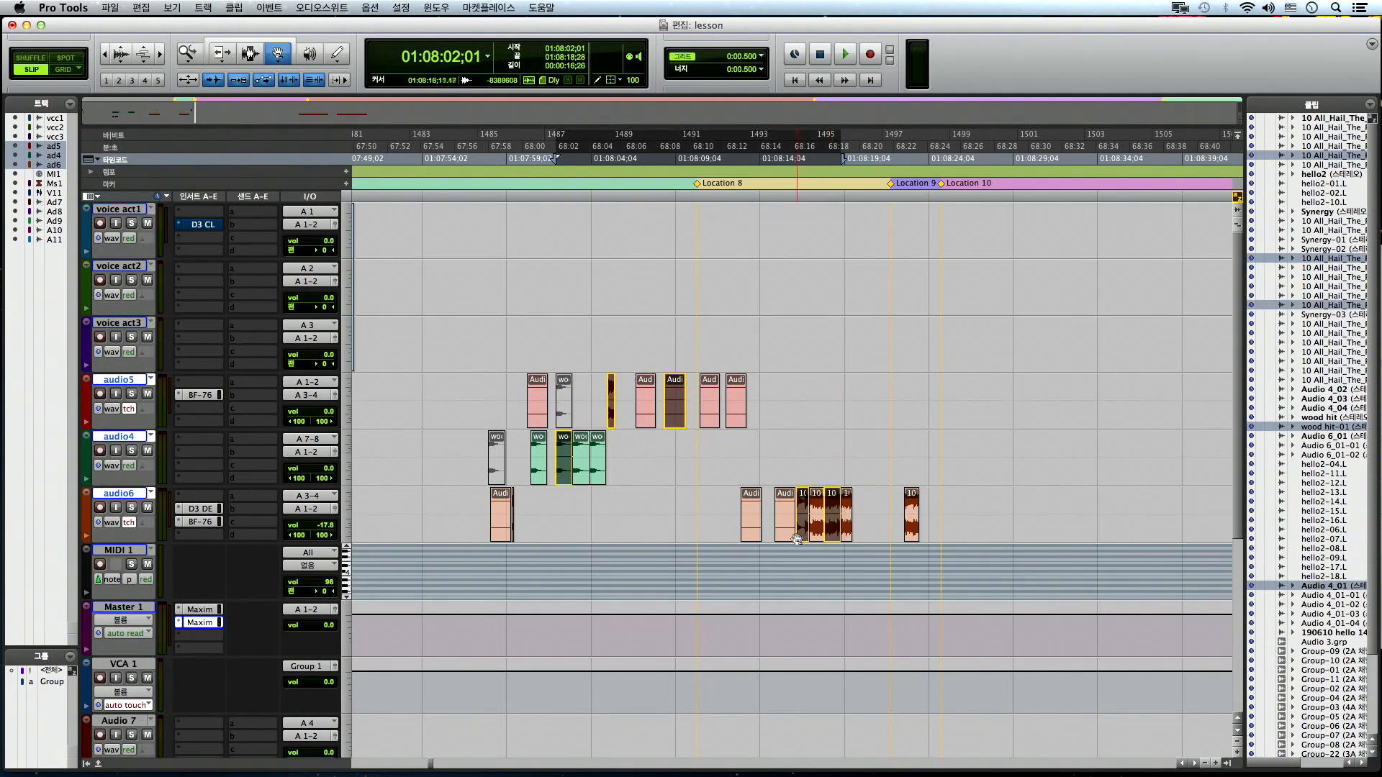
{"action": "key", "text": "super+bracketleft"}
{"action": "left_click_drag", "start_coordinate": [701, 412], "coordinate": [932, 421]}
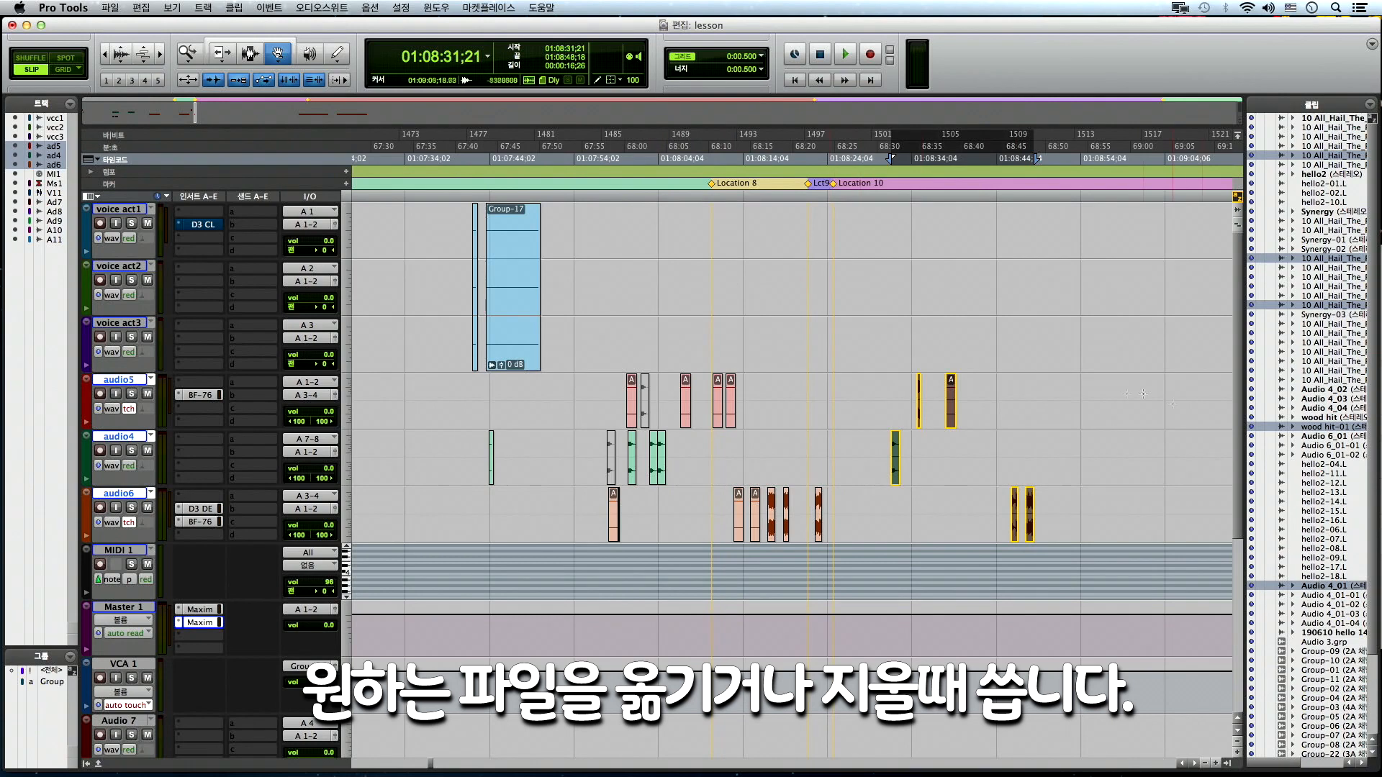
- Undo and redo the move of the five selected clips twice
{"action": "key", "text": "super+z"}
{"action": "key", "text": "super+shift+z"}
{"action": "key", "text": "super+z"}
{"action": "key", "text": "super+shift+z"}
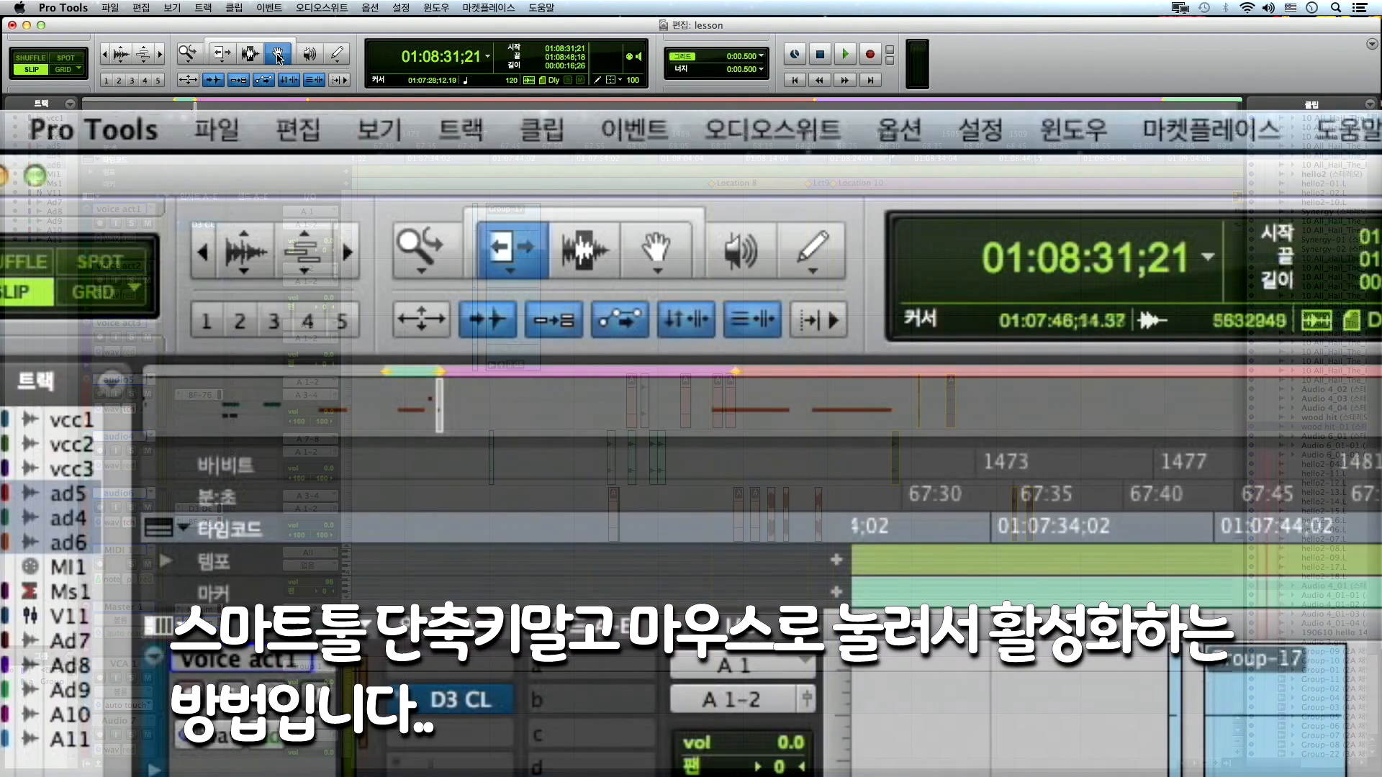
- Activate the Smart Tool to combine the Trim, Selector and Grabber tools
{"action": "left_click", "coordinate": [277, 57]}
{"action": "left_click", "coordinate": [251, 42]}
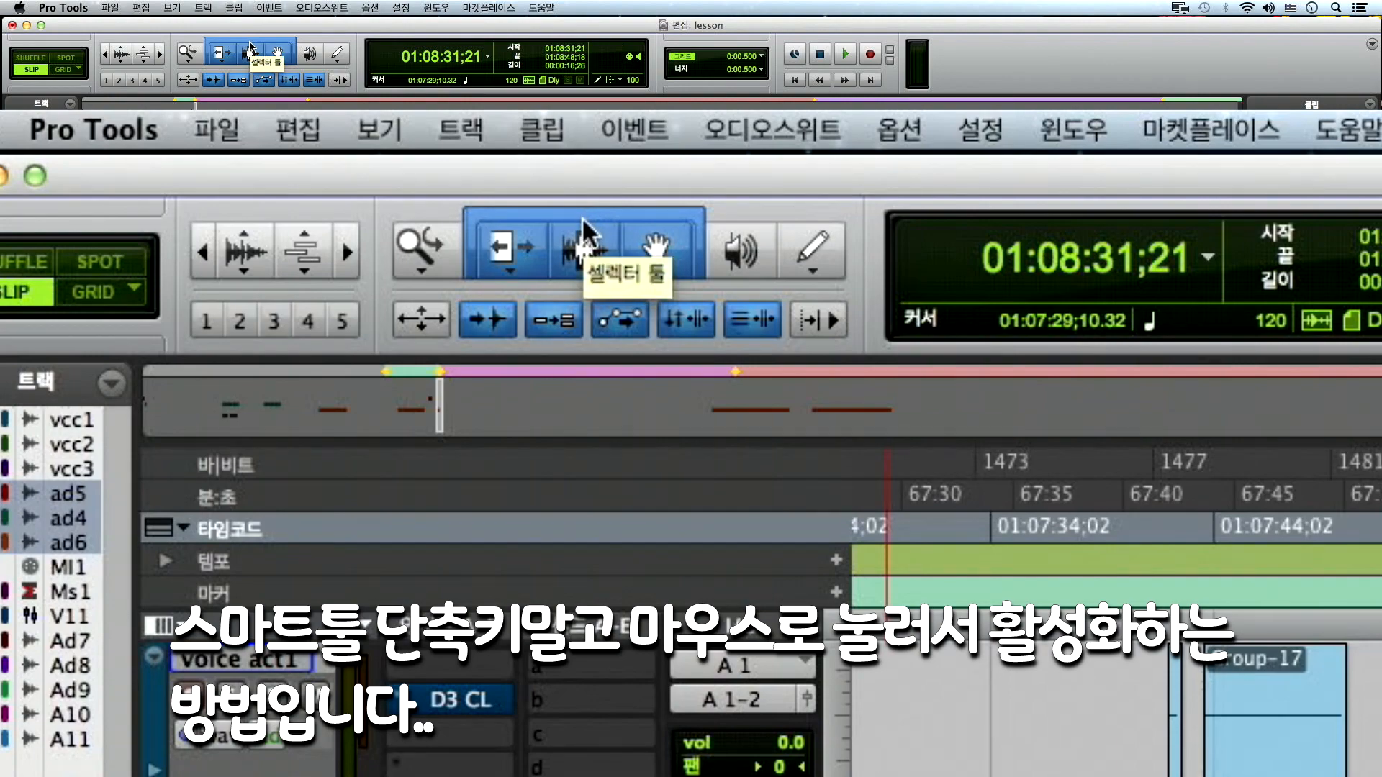
{"action": "left_click", "coordinate": [854, 439]}
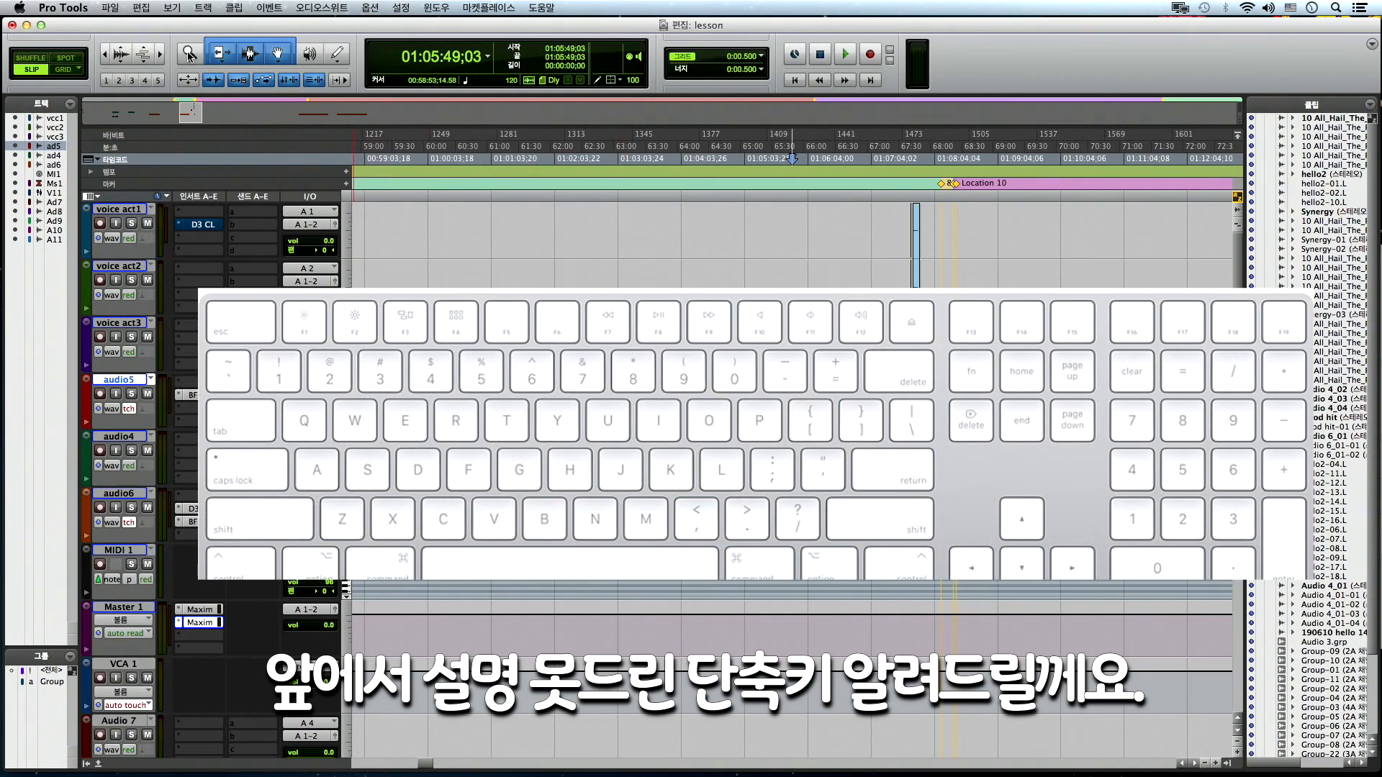
- Activate the Zoomer, Trim, Selector, Grabber and Scrubber tools one after another
{"action": "key", "text": "F5"}
{"action": "key", "text": "F6"}
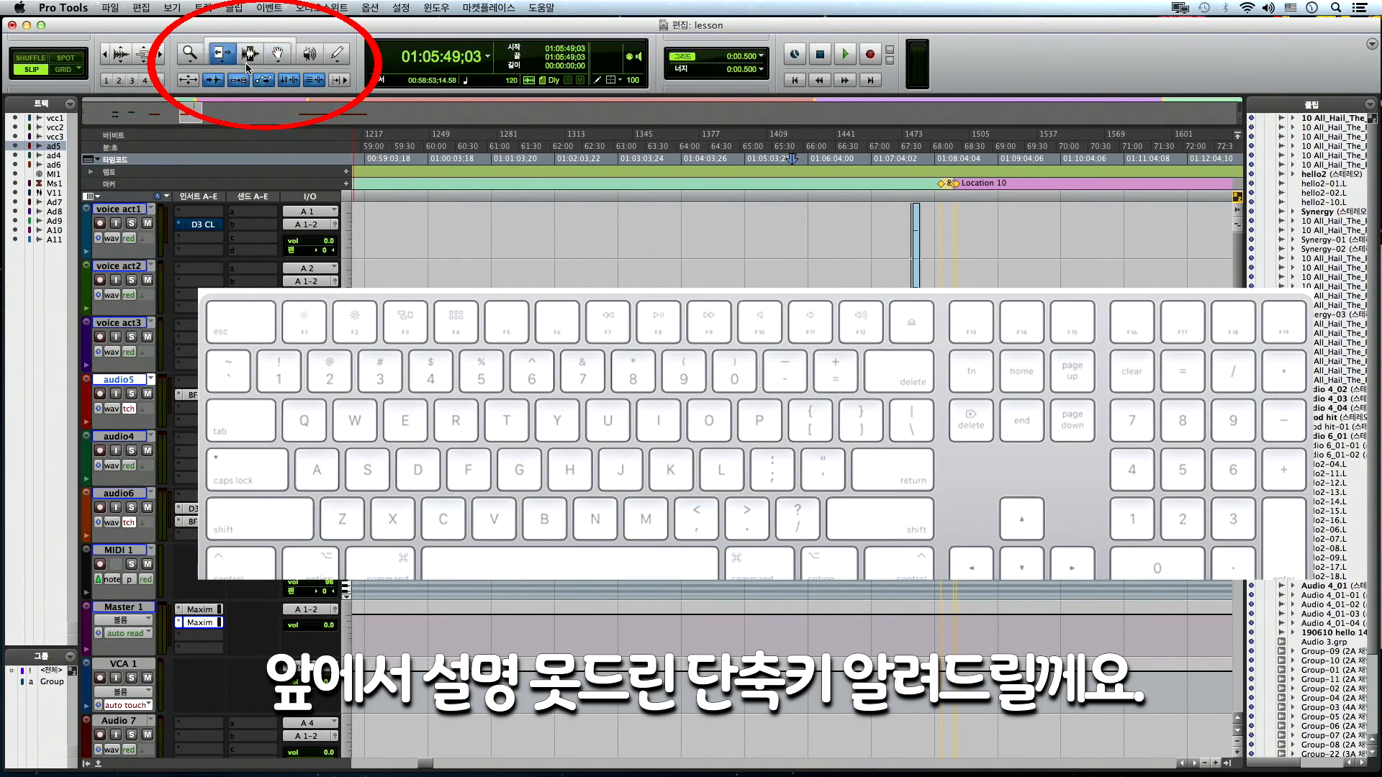
{"action": "key", "text": "F7"}
{"action": "key", "text": "F8"}
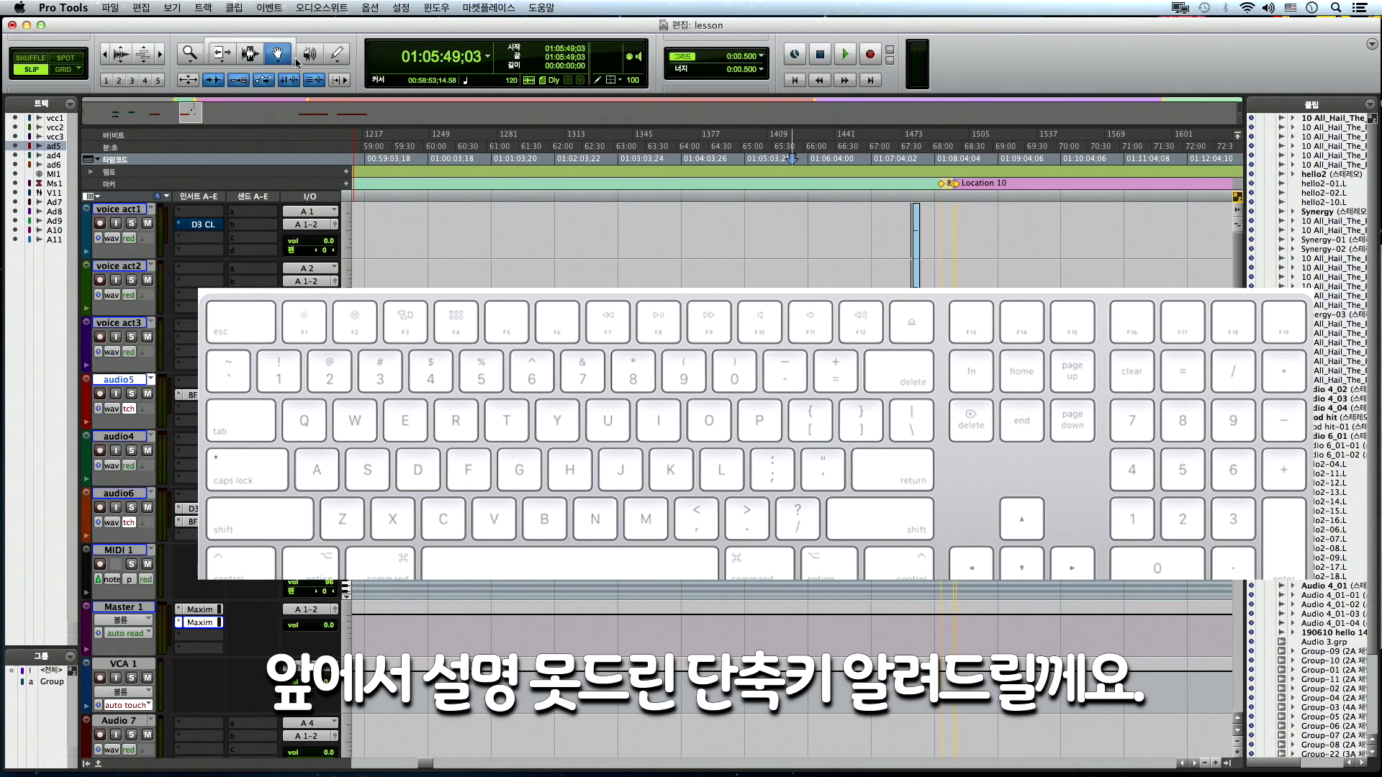
{"action": "key", "text": "F9"}
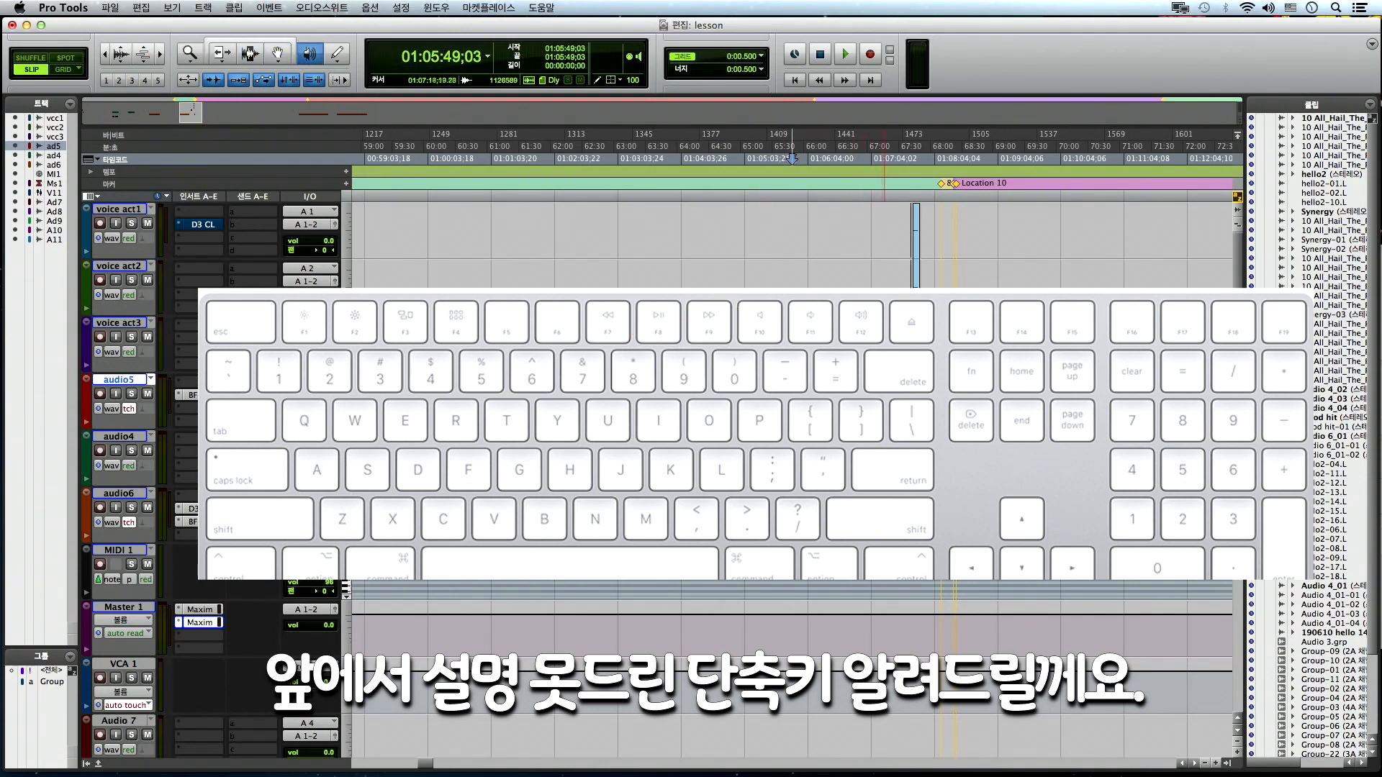
- Scrub a short stretch of the audio on audio5 with the Scrubber tool
{"action": "key", "text": "t"}
{"action": "key", "text": "t"}
{"action": "left_click_drag", "start_coordinate": [816, 394], "coordinate": [836, 394]}
{"action": "key", "text": "r"}
{"action": "key", "text": "r"}
- Scrub the beginning of the All Hail The Power clip on audio6 around 01:06:30;22
{"action": "scroll", "coordinate": [826, 502], "scroll_direction": "right", "scroll_amount": 5}
{"action": "left_click", "coordinate": [731, 502]}
{"action": "key", "text": "t"}
{"action": "key", "text": "t"}
{"action": "key", "text": "t"}
{"action": "key", "text": "t"}
{"action": "mouse_move", "coordinate": [632, 502]}
{"action": "left_mouse_down"}
{"action": "mouse_move", "coordinate": [668, 502]}
{"action": "mouse_move", "coordinate": [622, 503]}
{"action": "left_mouse_up"}
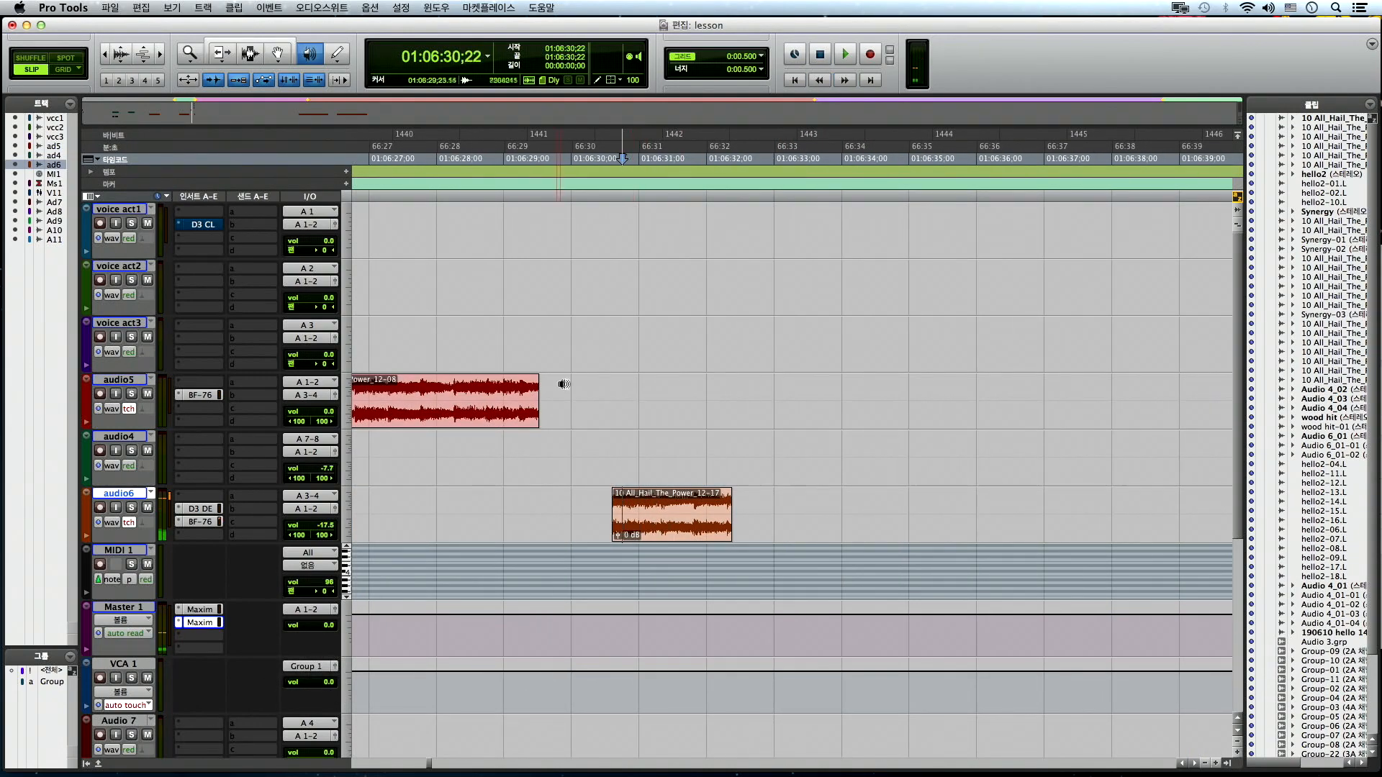
- Show audio6's volume automation and draw rising and falling segments from the clip to about 01:06:35 with the Pencil tool in Line mode
{"action": "left_click", "coordinate": [333, 55]}
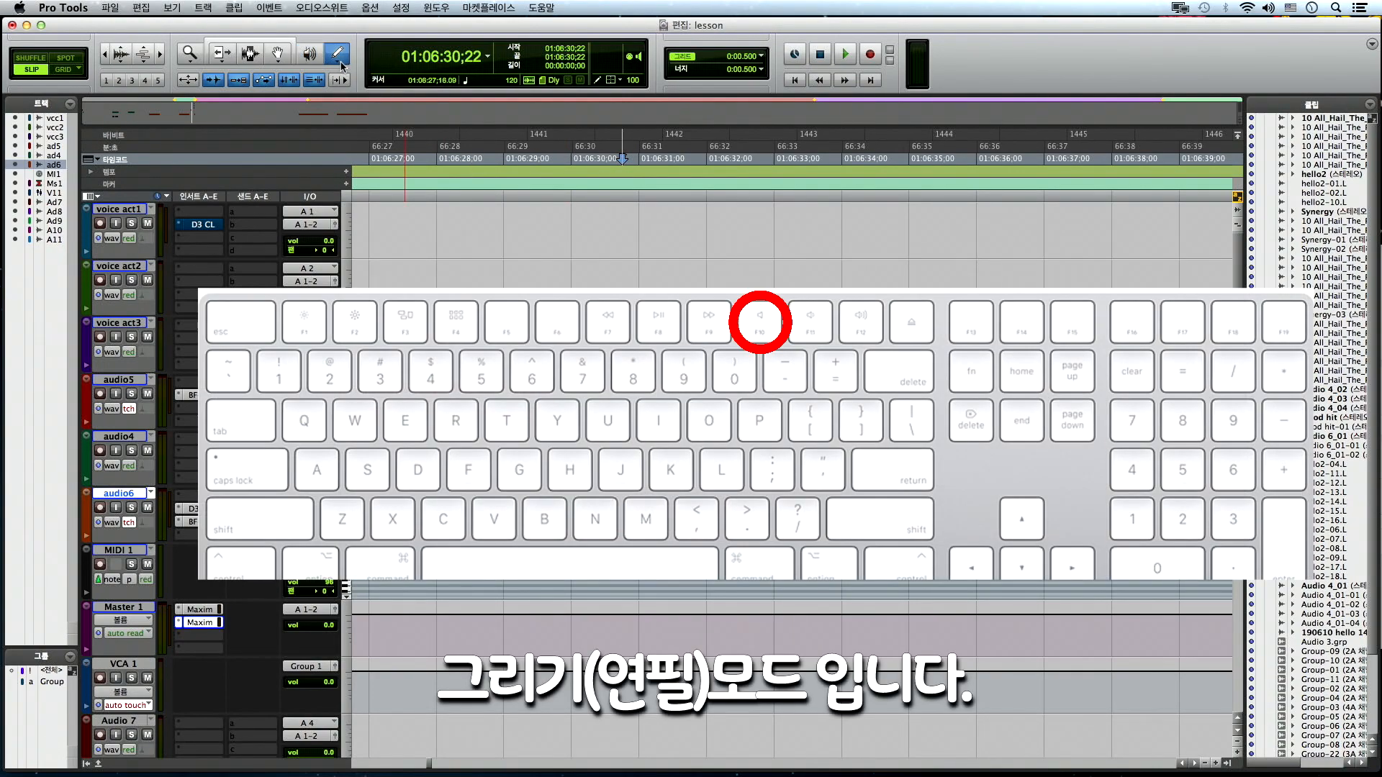
{"action": "left_click", "coordinate": [342, 66]}
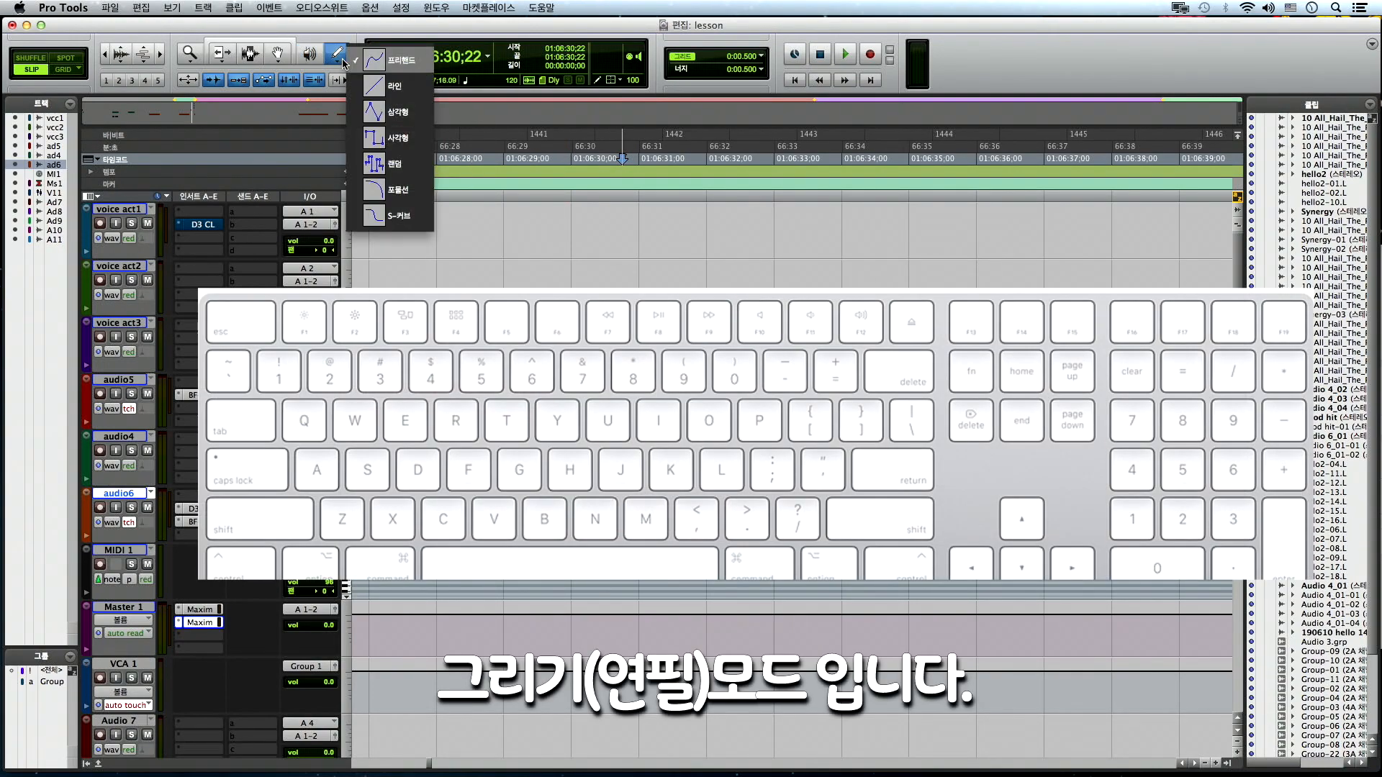
{"action": "left_click", "coordinate": [380, 85]}
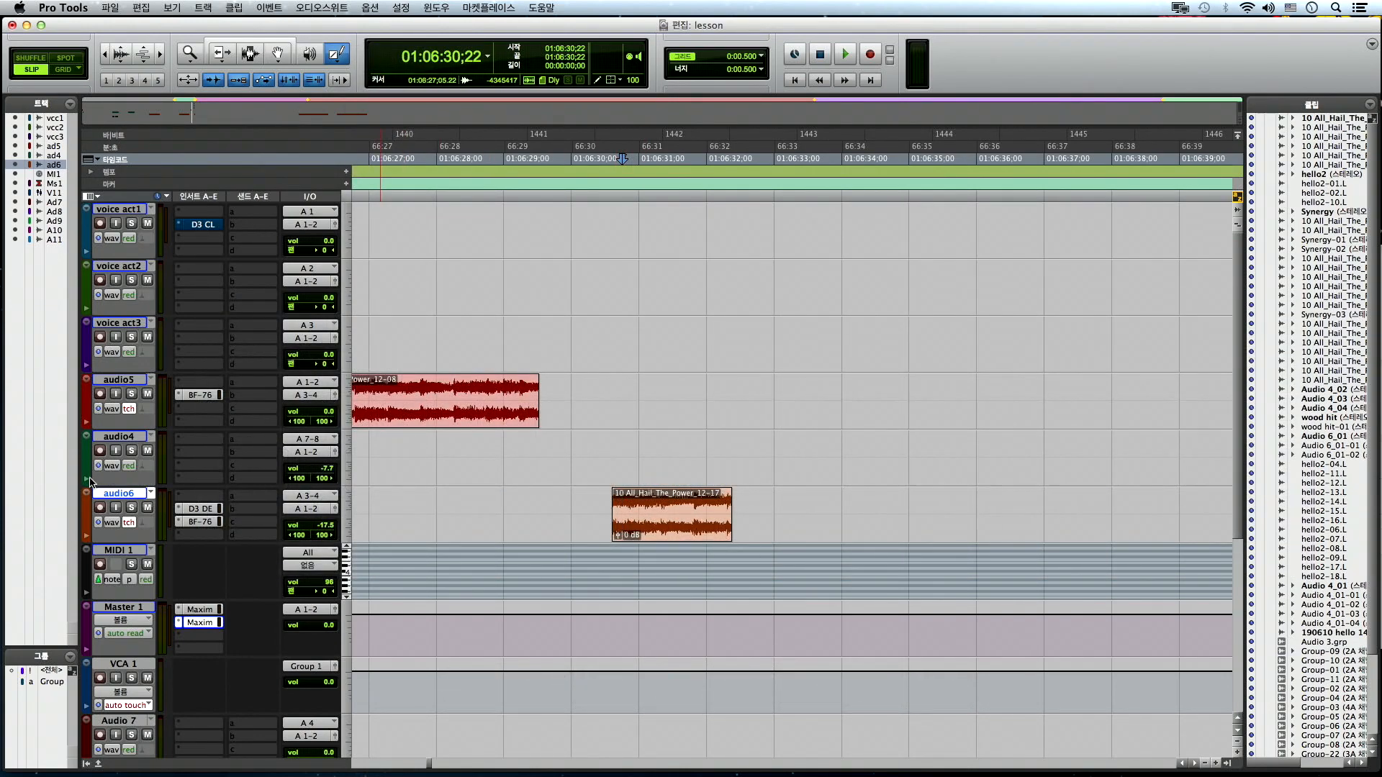
{"action": "key", "text": "ctrl+minus"}
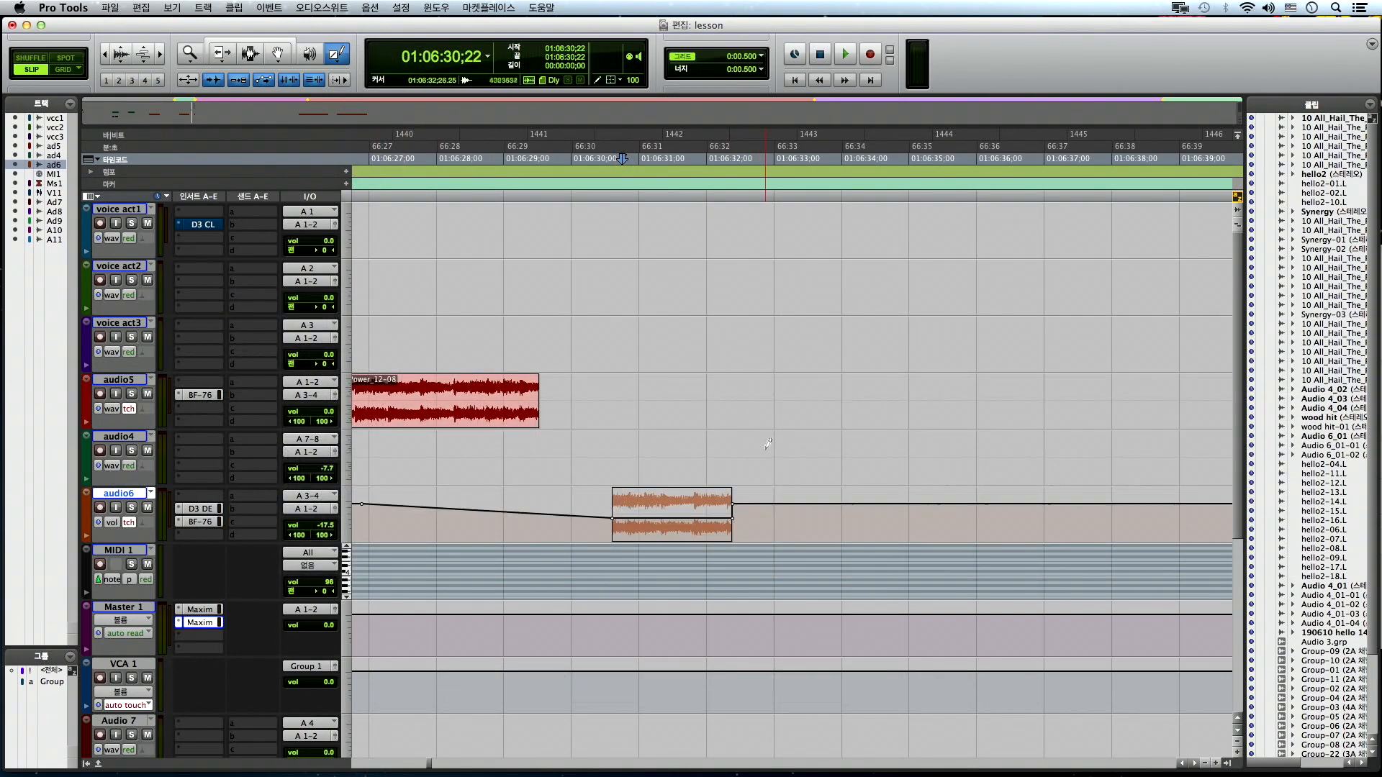
{"action": "mouse_move", "coordinate": [670, 531]}
{"action": "left_mouse_down"}
{"action": "mouse_move", "coordinate": [791, 484]}
{"action": "mouse_move", "coordinate": [813, 540]}
{"action": "mouse_move", "coordinate": [884, 489]}
{"action": "mouse_move", "coordinate": [914, 525]}
{"action": "left_mouse_up"}
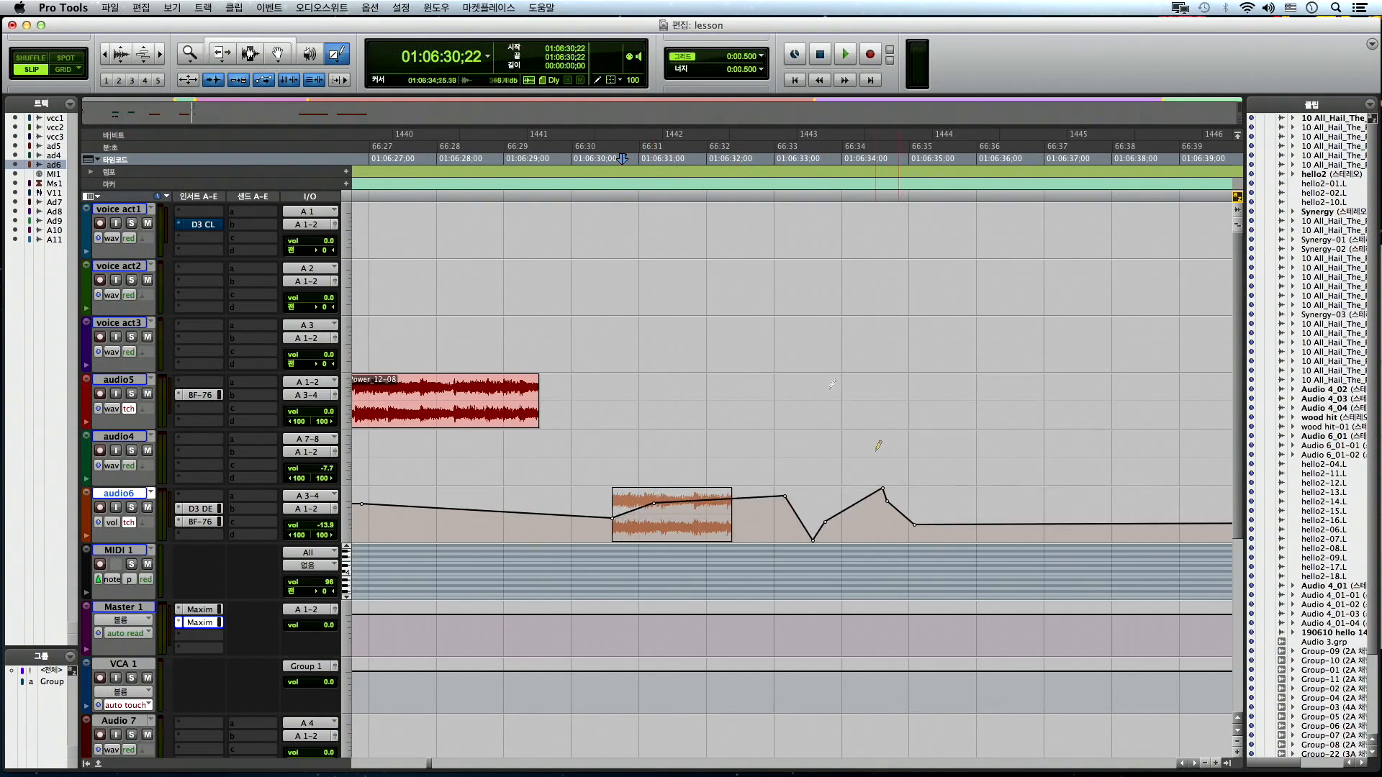
- Set the Pencil tool to Triangle mode and draw a triangle-wave volume pattern on audio6 from about 01:06:31 to 01:06:36
{"action": "left_click", "coordinate": [340, 49]}
{"action": "left_click", "coordinate": [382, 113]}
{"action": "mouse_move", "coordinate": [637, 504]}
{"action": "left_mouse_down"}
{"action": "mouse_move", "coordinate": [749, 528]}
{"action": "mouse_move", "coordinate": [974, 536]}
{"action": "left_mouse_up"}
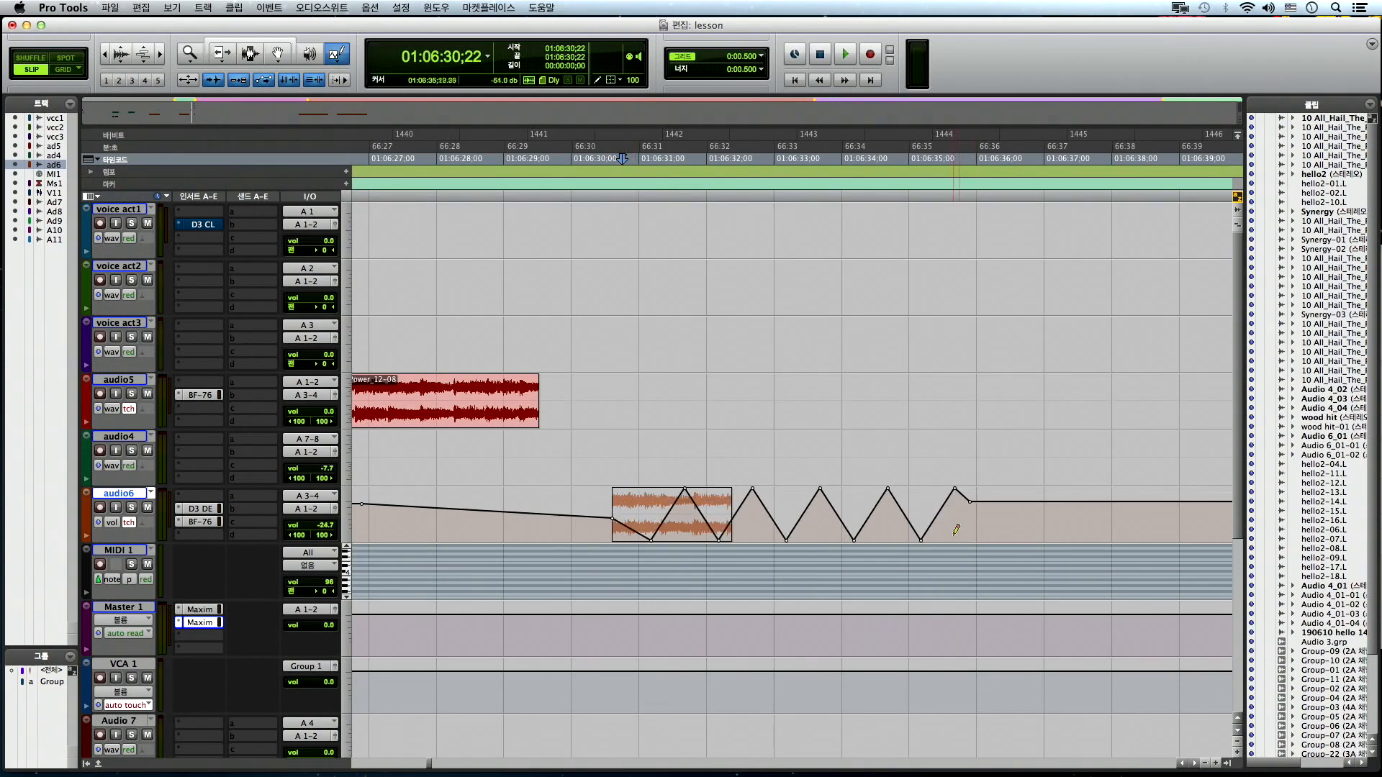
- Set the Pencil tool to Square mode and draw a square-wave volume pattern over the same stretch of audio6
{"action": "left_click", "coordinate": [340, 57]}
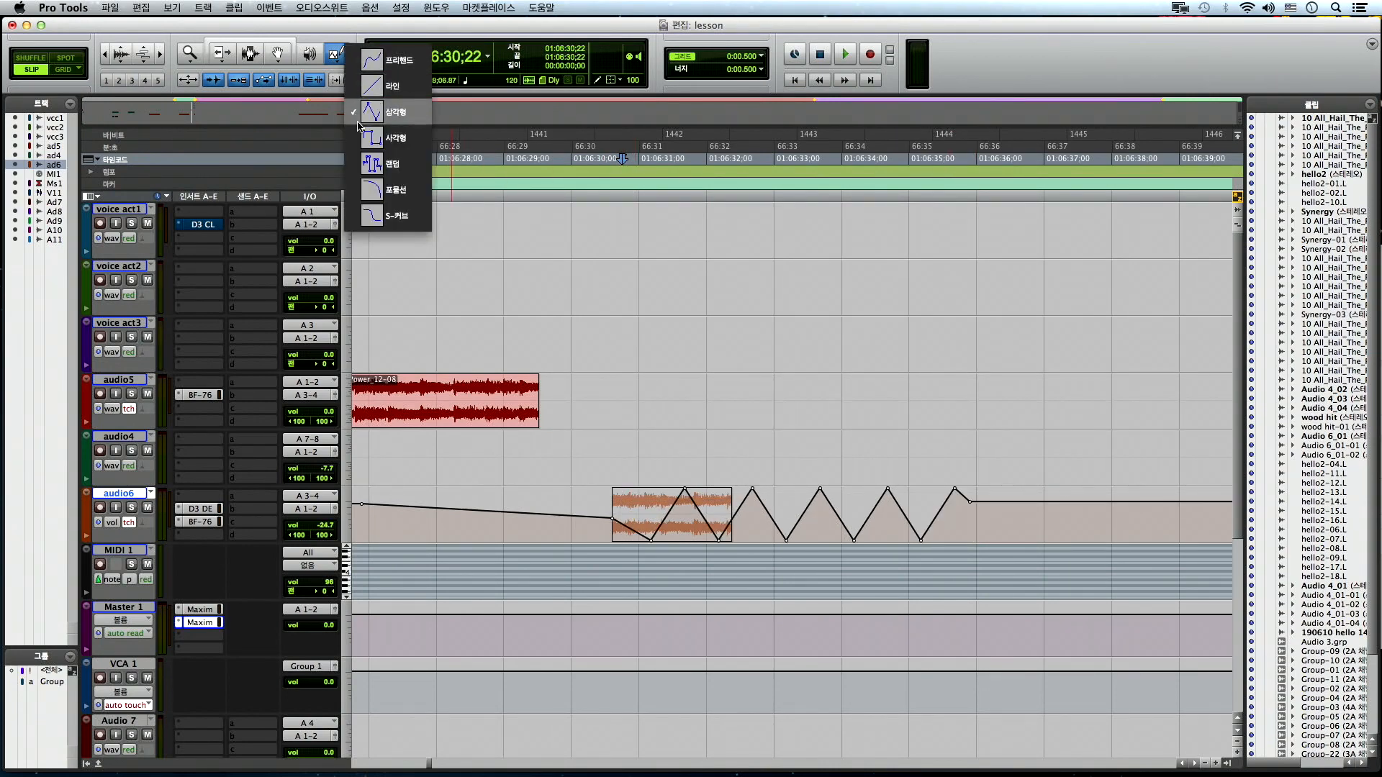
{"action": "left_click", "coordinate": [381, 91]}
{"action": "left_click_drag", "start_coordinate": [627, 522], "coordinate": [929, 523]}
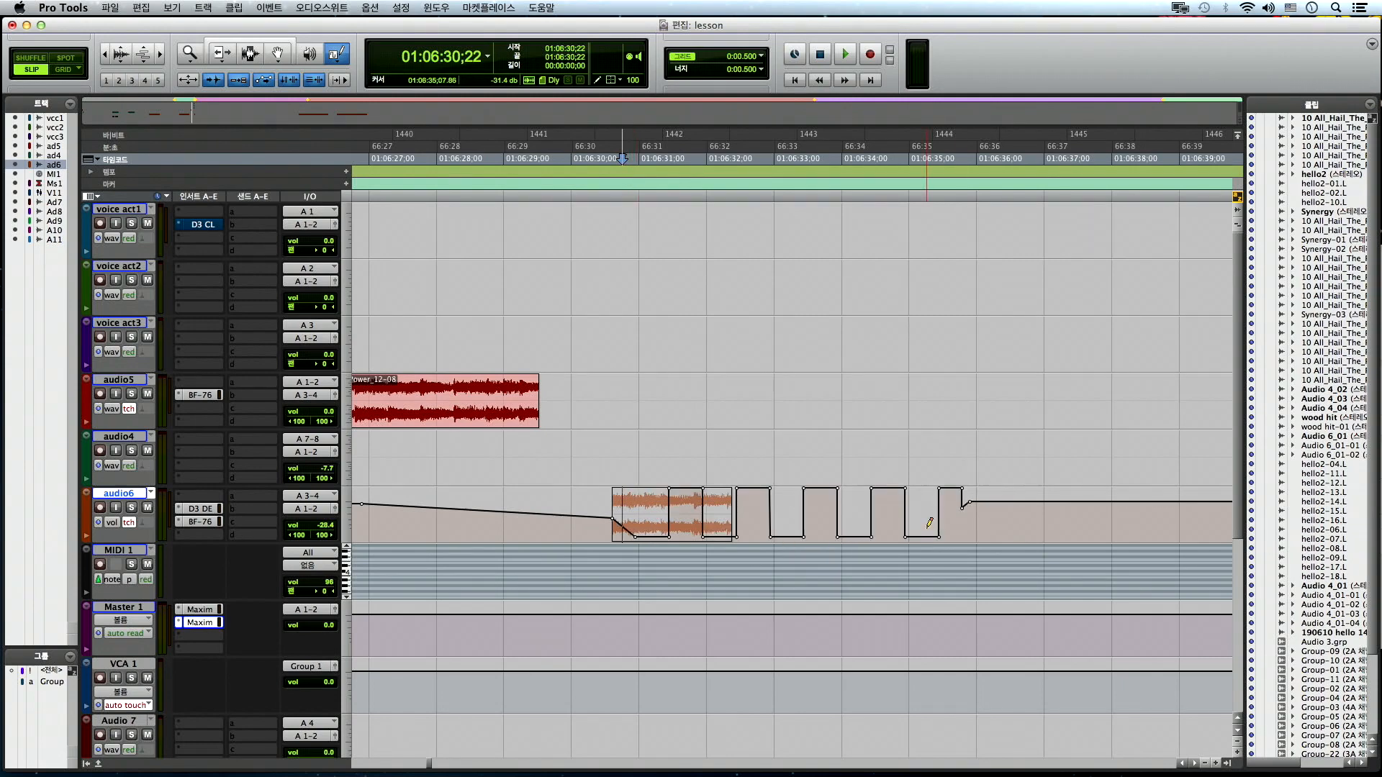
- Set the Pencil tool to Random mode and draw random volume steps on audio6 from about 01:06:31 to 01:06:36
{"action": "left_click", "coordinate": [339, 57]}
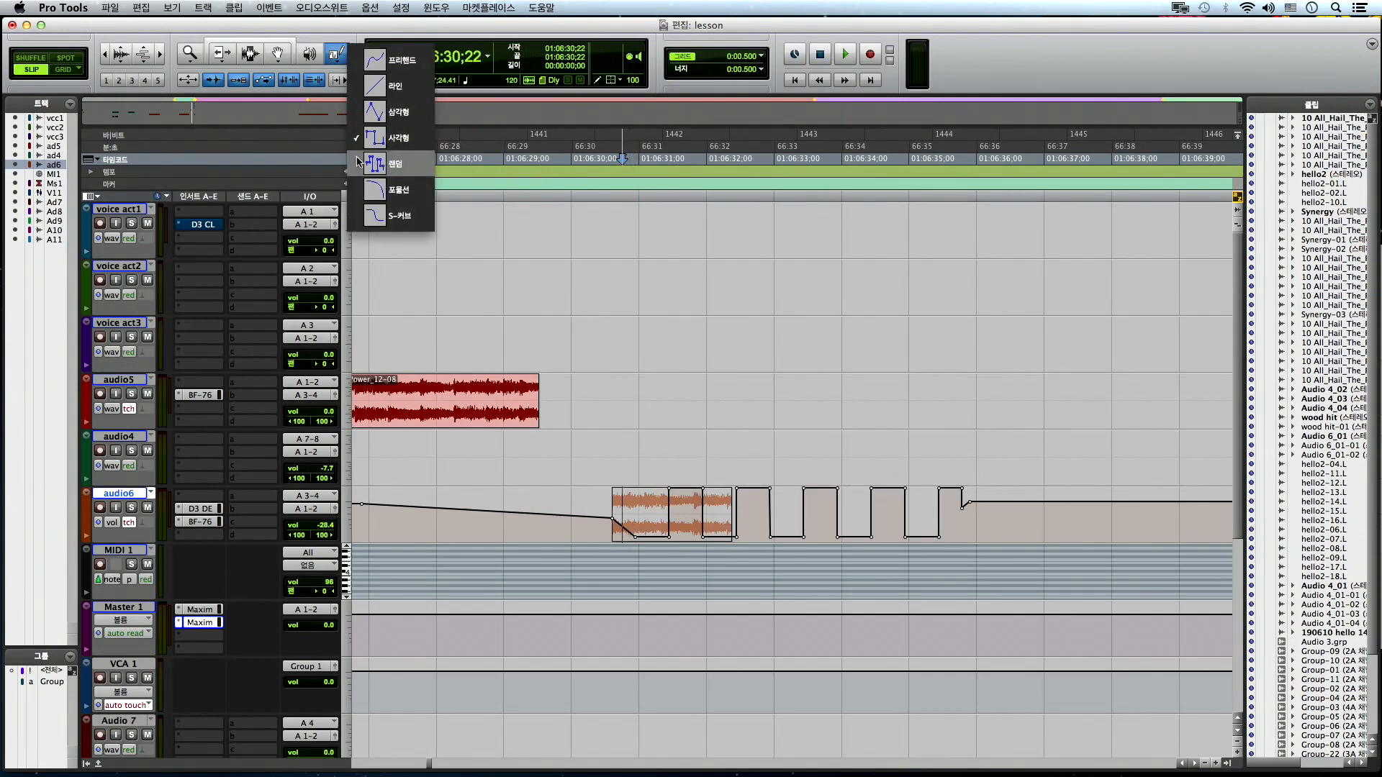
{"action": "left_click", "coordinate": [382, 173]}
{"action": "left_click_drag", "start_coordinate": [655, 518], "coordinate": [980, 536]}
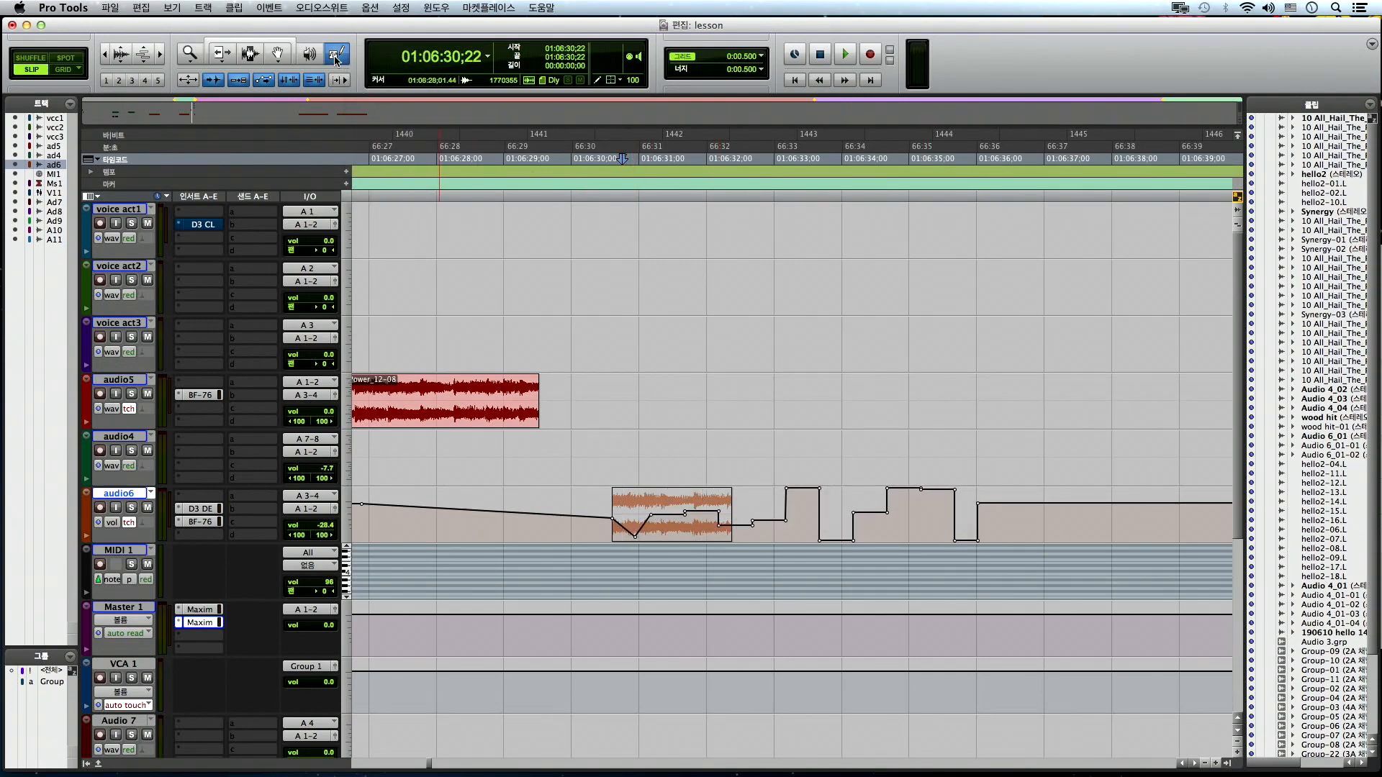
- Set the Pencil tool to Freehand mode and bring up the audio6 waveform enlarged at about 02:11:58
{"action": "left_click", "coordinate": [336, 61]}
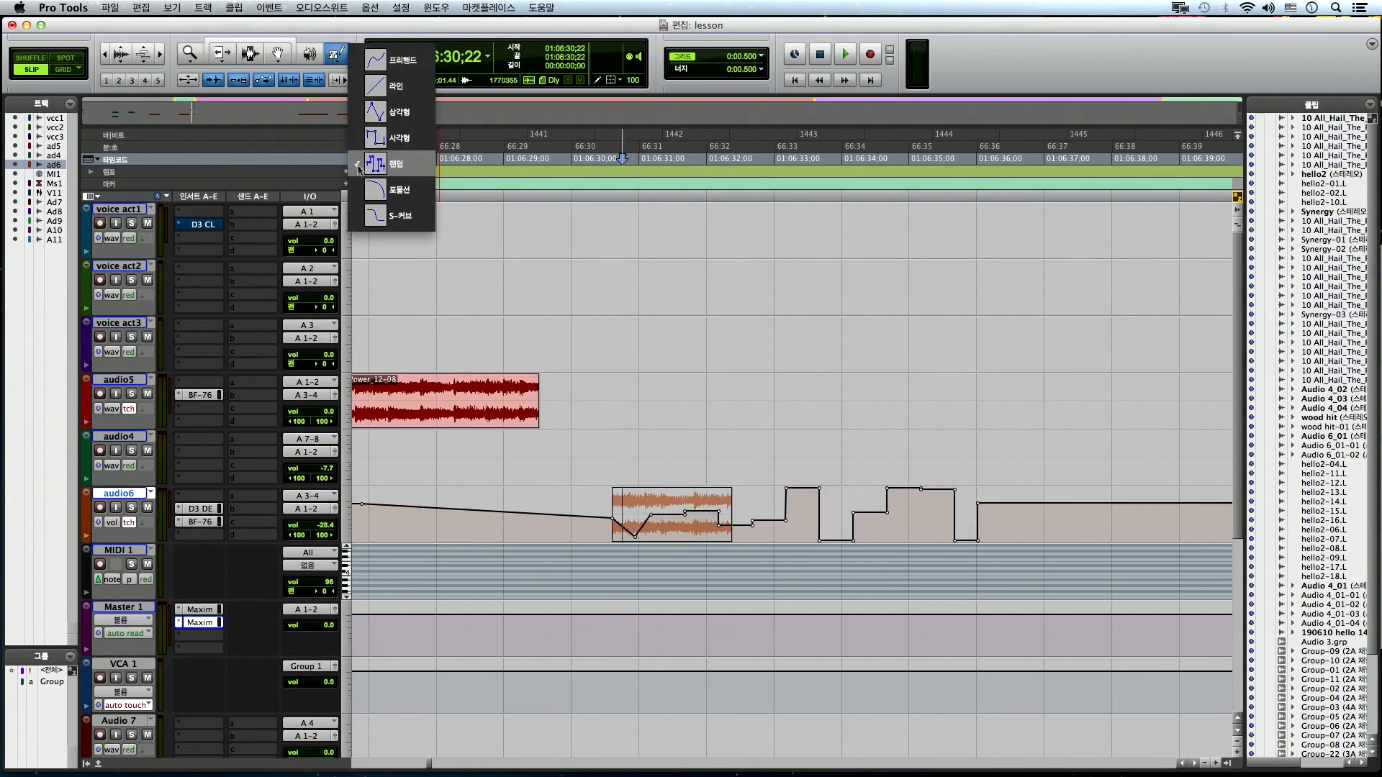
{"action": "left_click", "coordinate": [390, 59]}
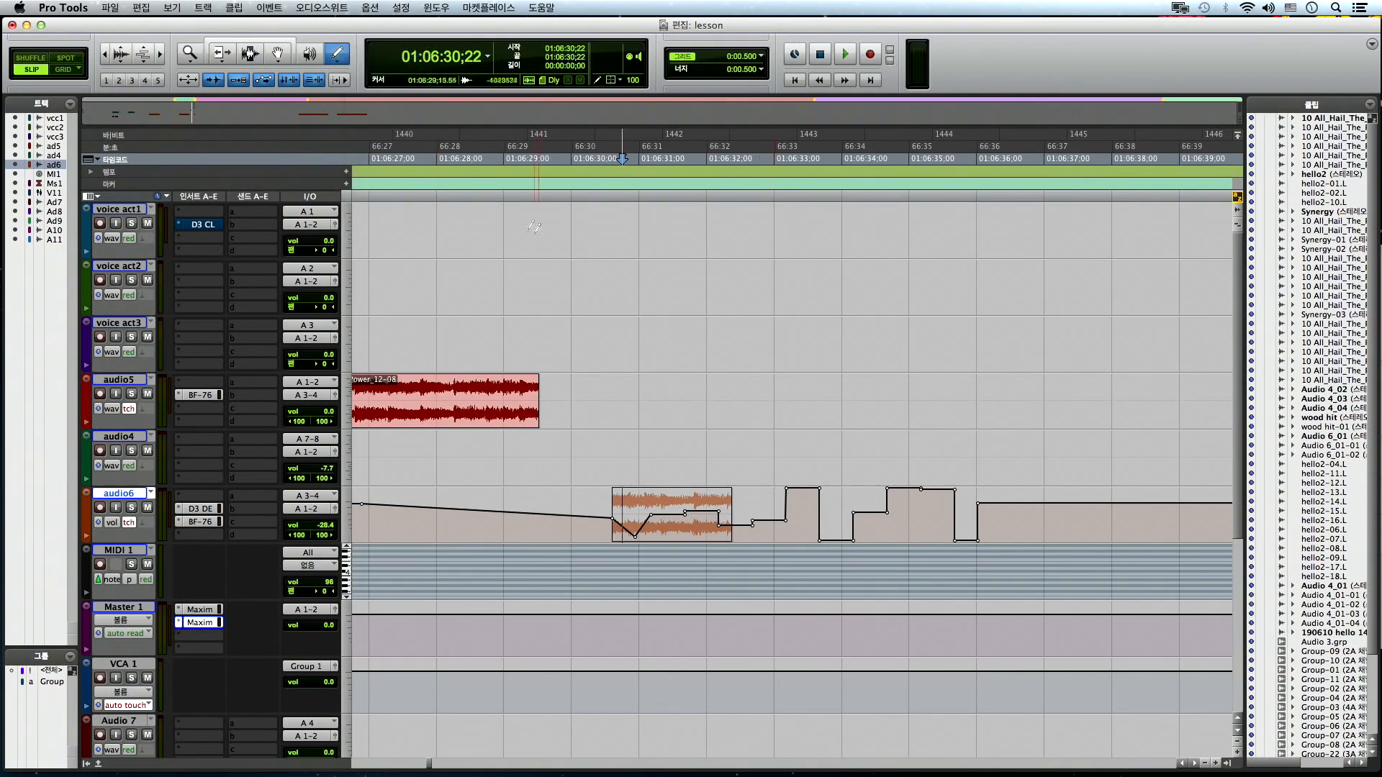
{"action": "key", "text": "r"}
{"action": "key", "text": "r"}
{"action": "key", "text": "r"}
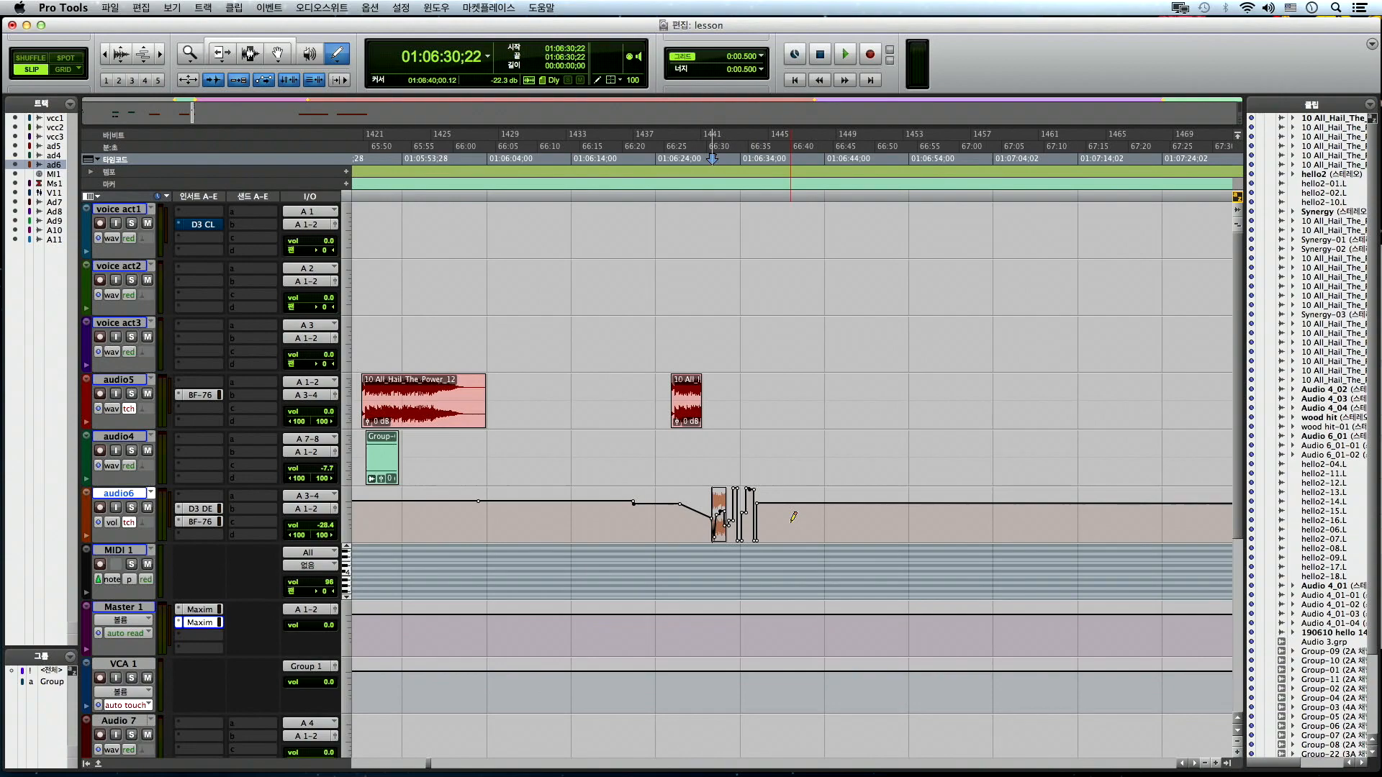
{"action": "key", "text": "super+7"}
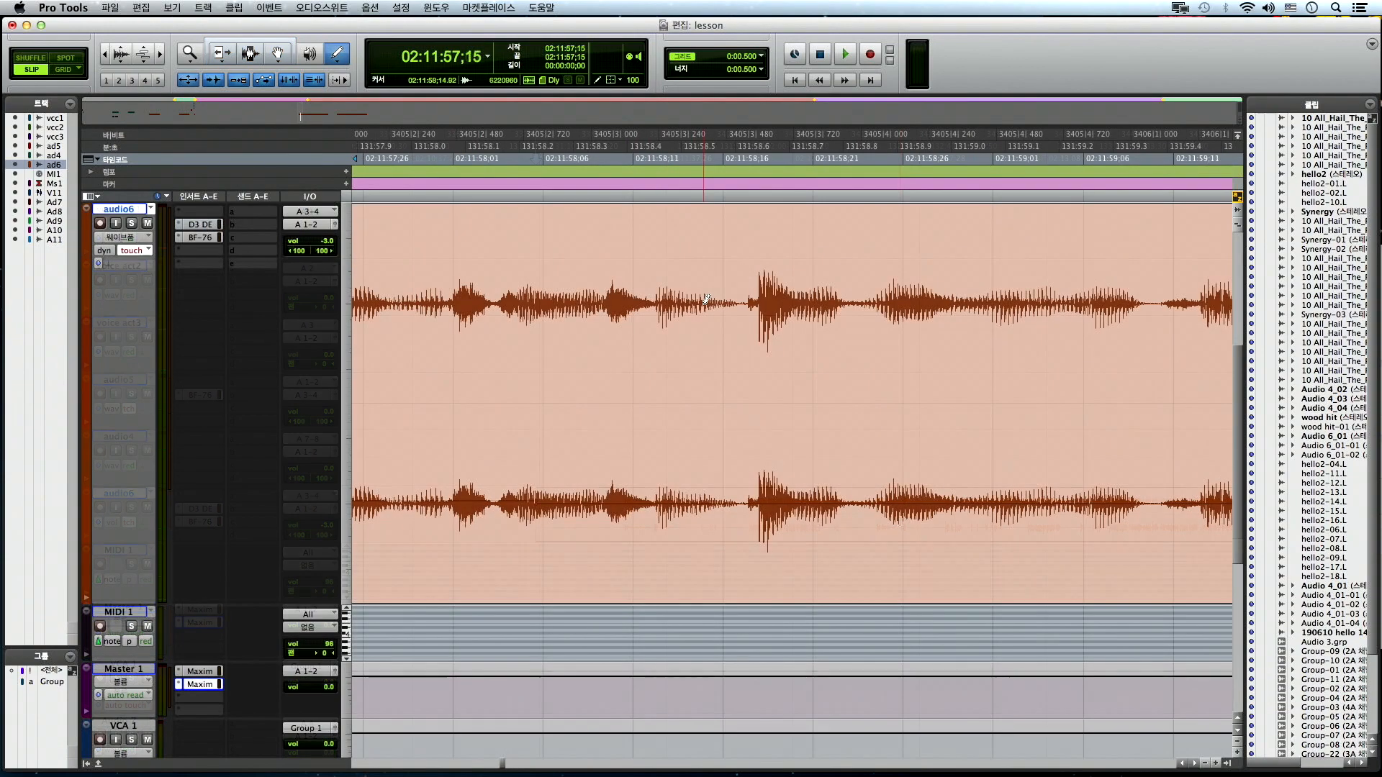
- Examine audio6's waveform around 02:11:58;18 at higher time magnification and with its amplitude display enlarged
{"action": "key", "text": "t"}
{"action": "key", "text": "t"}
{"action": "key", "text": "t"}
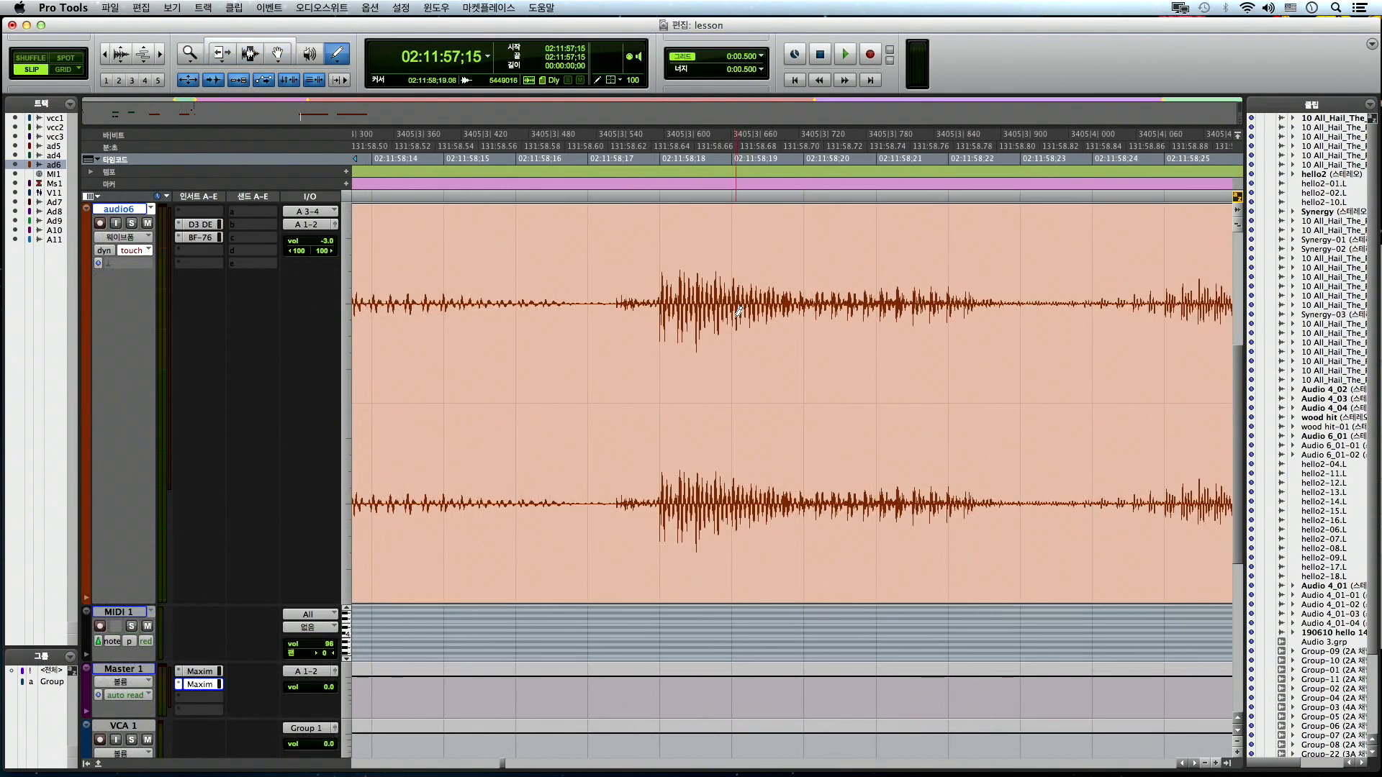
{"action": "key", "text": "r"}
{"action": "key", "text": "super+alt+bracketright"}
{"action": "key", "text": "super+alt+bracketright"}
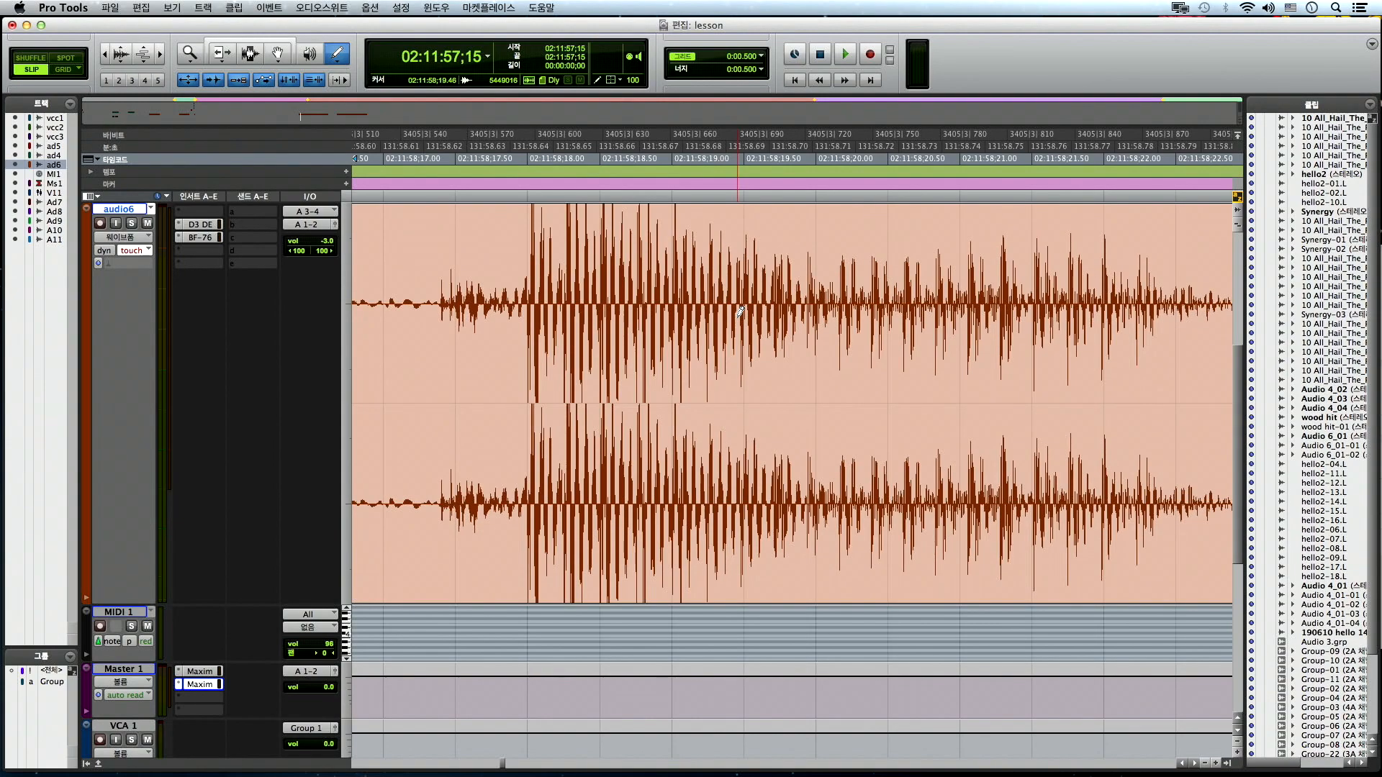
{"action": "key", "text": "r"}
{"action": "key", "text": "t"}
{"action": "scroll", "coordinate": [740, 306], "scroll_direction": "left", "scroll_amount": 5}
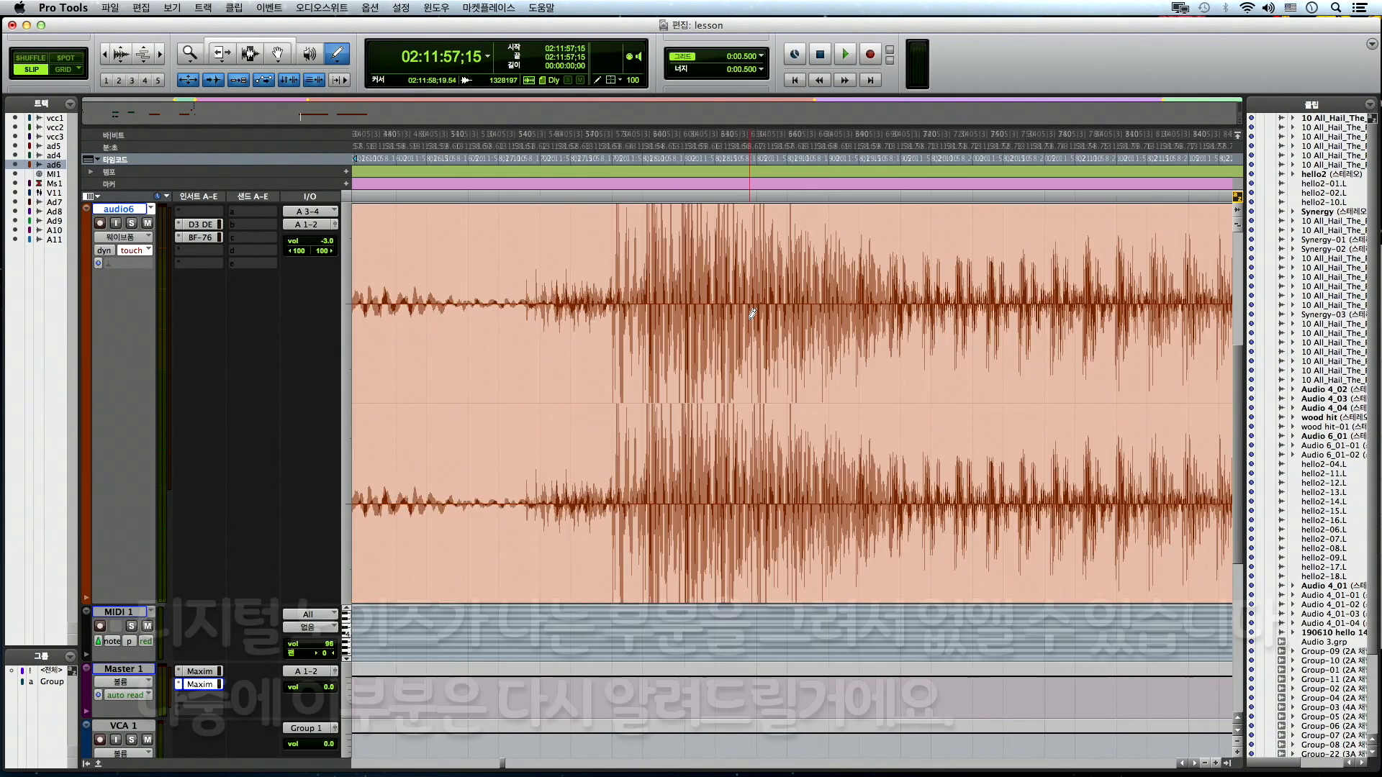
- With the Smart Tool active, place the edit cursor at about 02:11:58;18 on audio6 and magnify the waveform until it is a single line
{"action": "key", "text": "F7+F8"}
{"action": "left_click", "coordinate": [754, 296]}
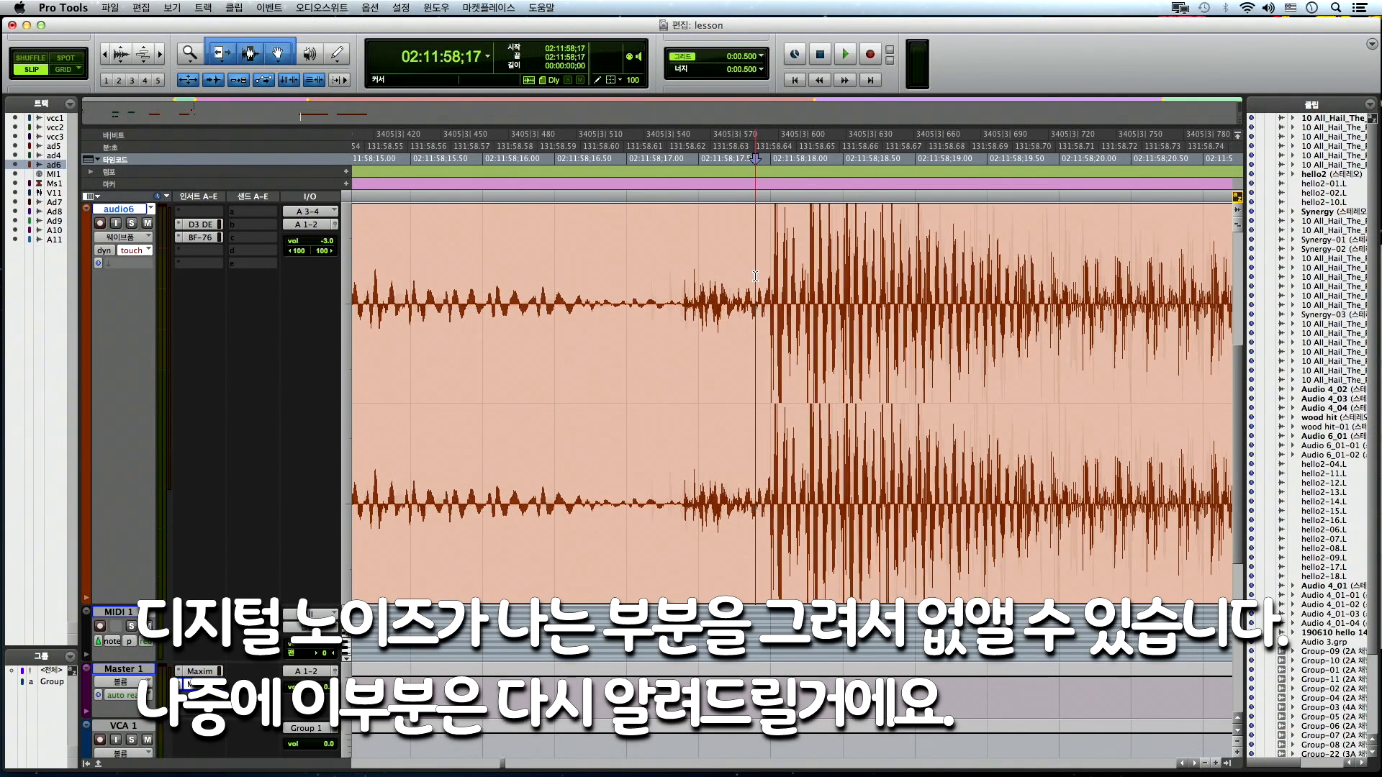
{"action": "key", "text": "t"}
{"action": "key", "text": "t"}
{"action": "key", "text": "t"}
{"action": "left_click", "coordinate": [918, 285]}
{"action": "key", "text": "t"}
{"action": "scroll", "coordinate": [917, 285], "scroll_direction": "right", "scroll_amount": 3}
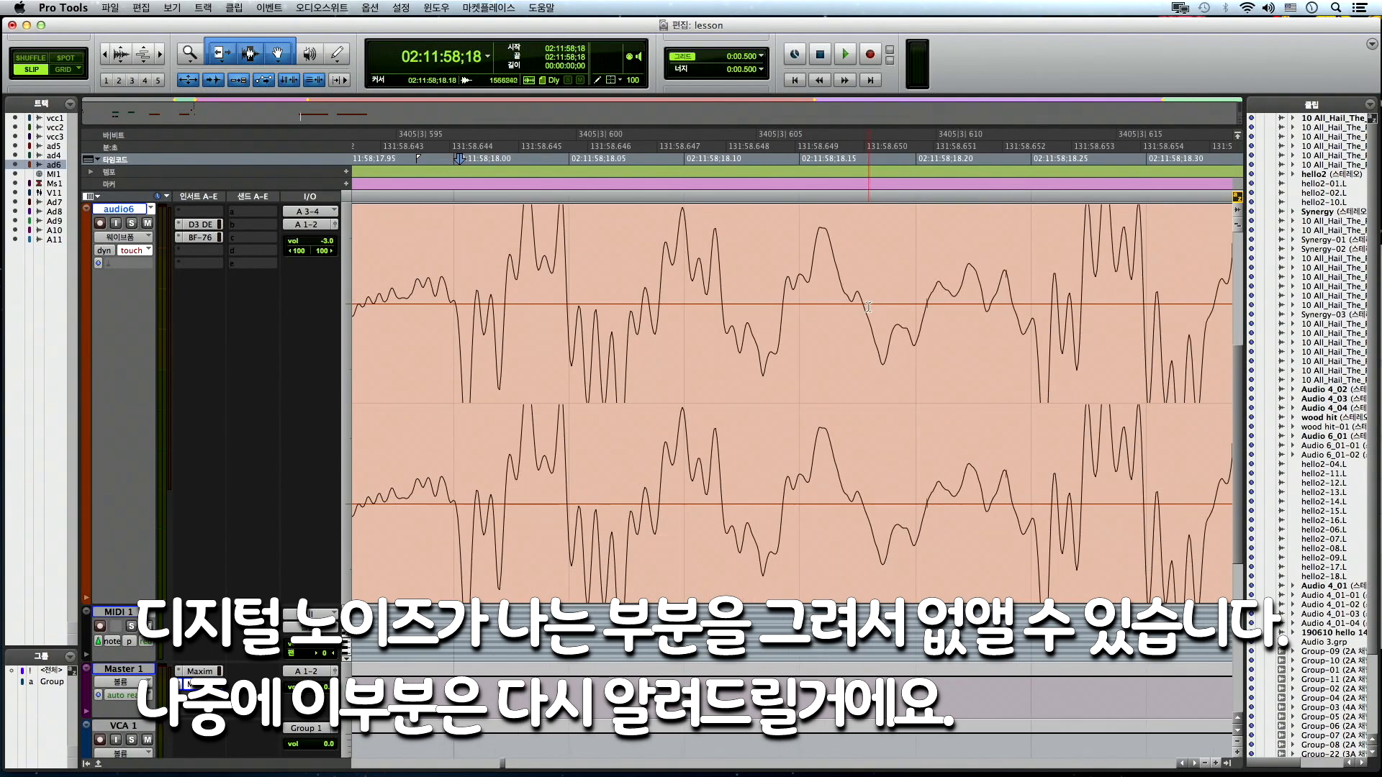
{"action": "left_click", "coordinate": [924, 283]}
{"action": "key", "text": "t"}
{"action": "key", "text": "t"}
{"action": "key", "text": "t"}
{"action": "key", "text": "r"}
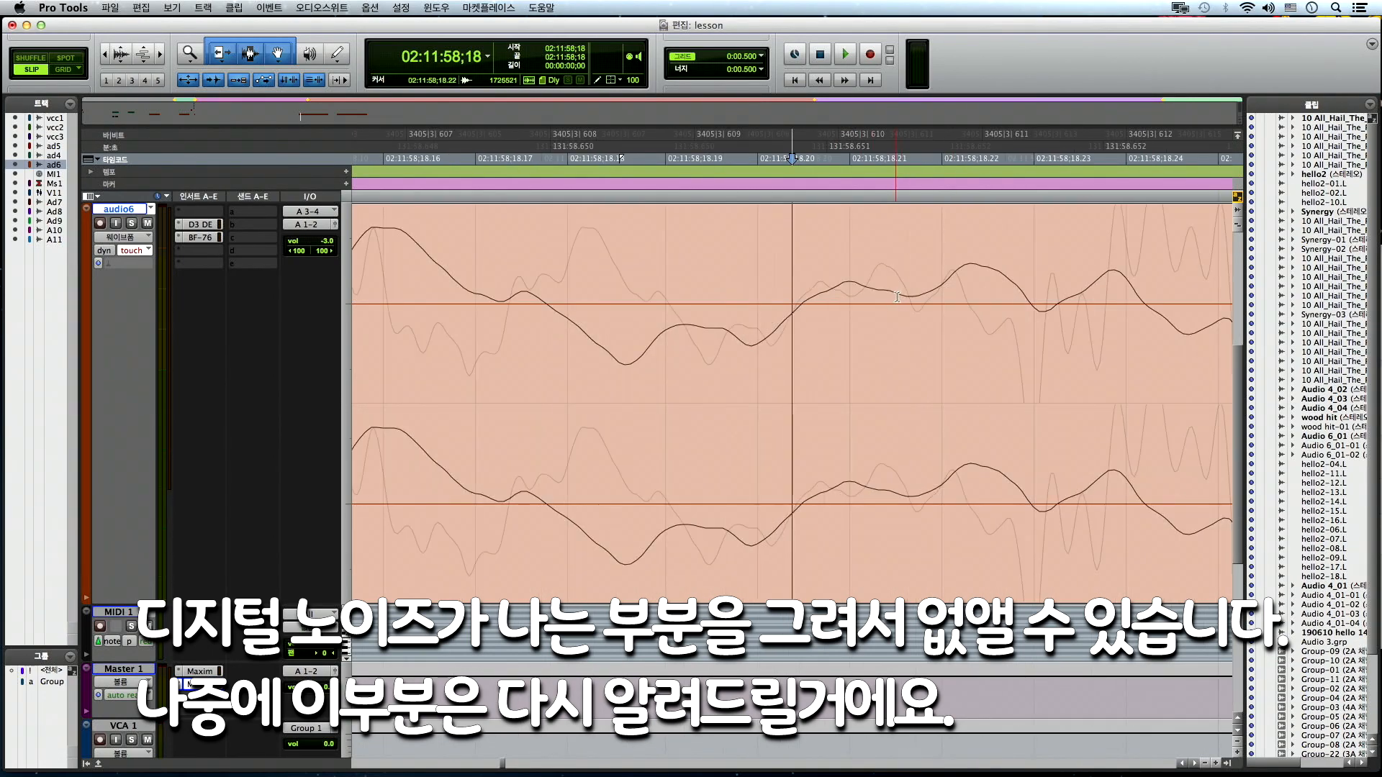
- Select a short stretch of audio6's waveform just after 02:12:28;00, spanning about 02:12:28;00.10 to 02:12:28;00.50
{"action": "key", "text": "r"}
{"action": "scroll", "coordinate": [847, 320], "scroll_direction": "right", "scroll_amount": 1}
{"action": "key", "text": "r"}
{"action": "key", "text": "r"}
{"action": "key", "text": "r"}
{"action": "key", "text": "r"}
{"action": "key", "text": "r"}
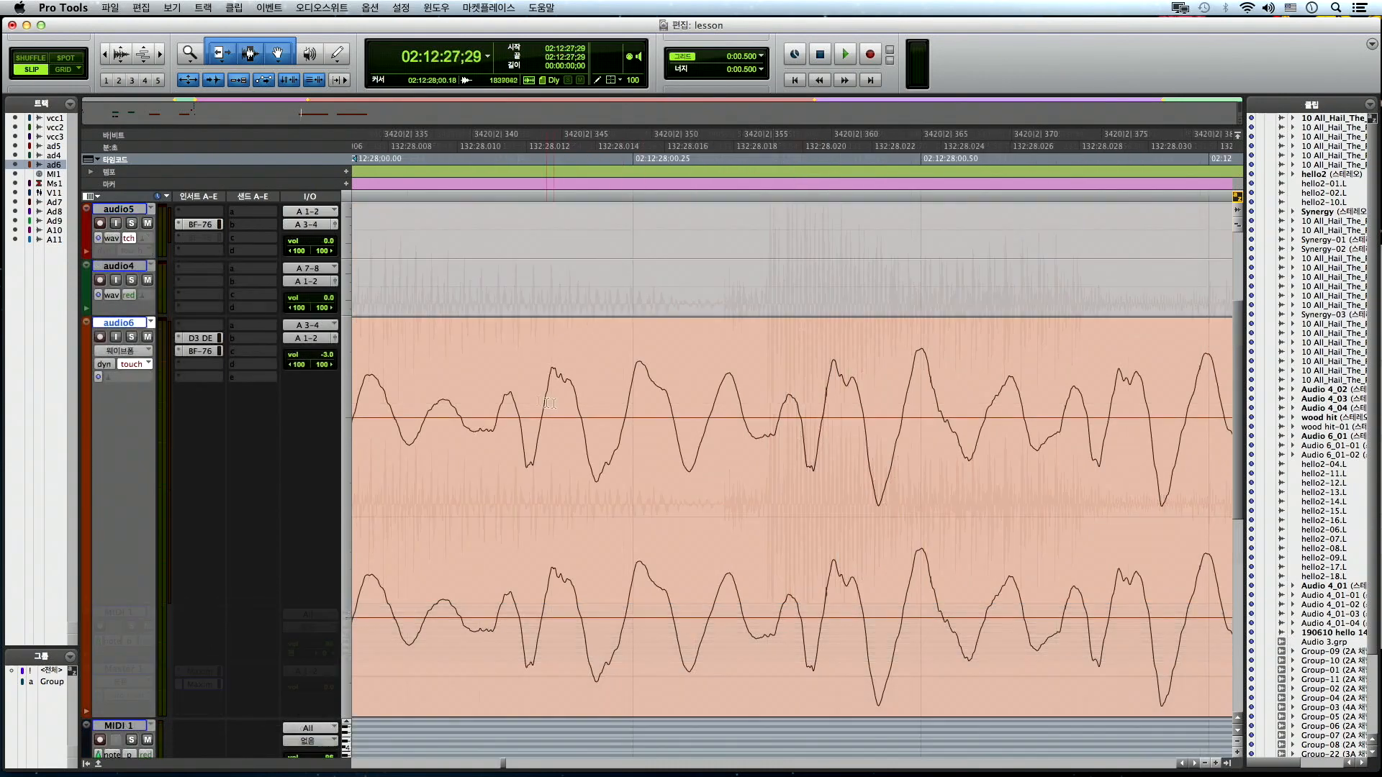
{"action": "mouse_move", "coordinate": [462, 418]}
{"action": "left_mouse_down"}
{"action": "mouse_move", "coordinate": [906, 417]}
{"action": "mouse_move", "coordinate": [449, 407]}
{"action": "left_mouse_up"}
{"action": "left_click", "coordinate": [951, 406]}
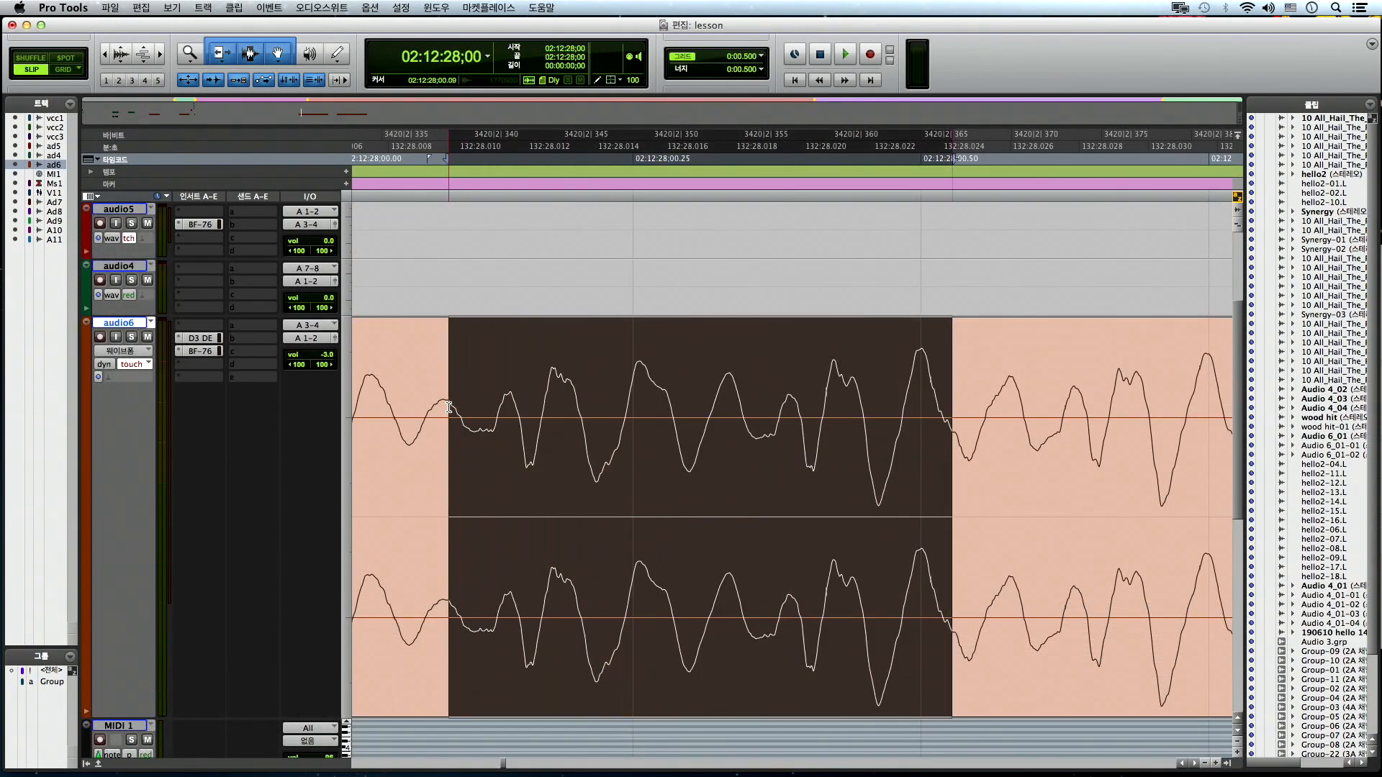
- Redraw a small part of the waveform peak on audio6 at about 02:12:28;00.20 with the Pencil tool
{"action": "left_click", "coordinate": [337, 54]}
{"action": "key", "text": "t"}
{"action": "key", "text": "t"}
{"action": "key", "text": "t"}
{"action": "key", "text": "r"}
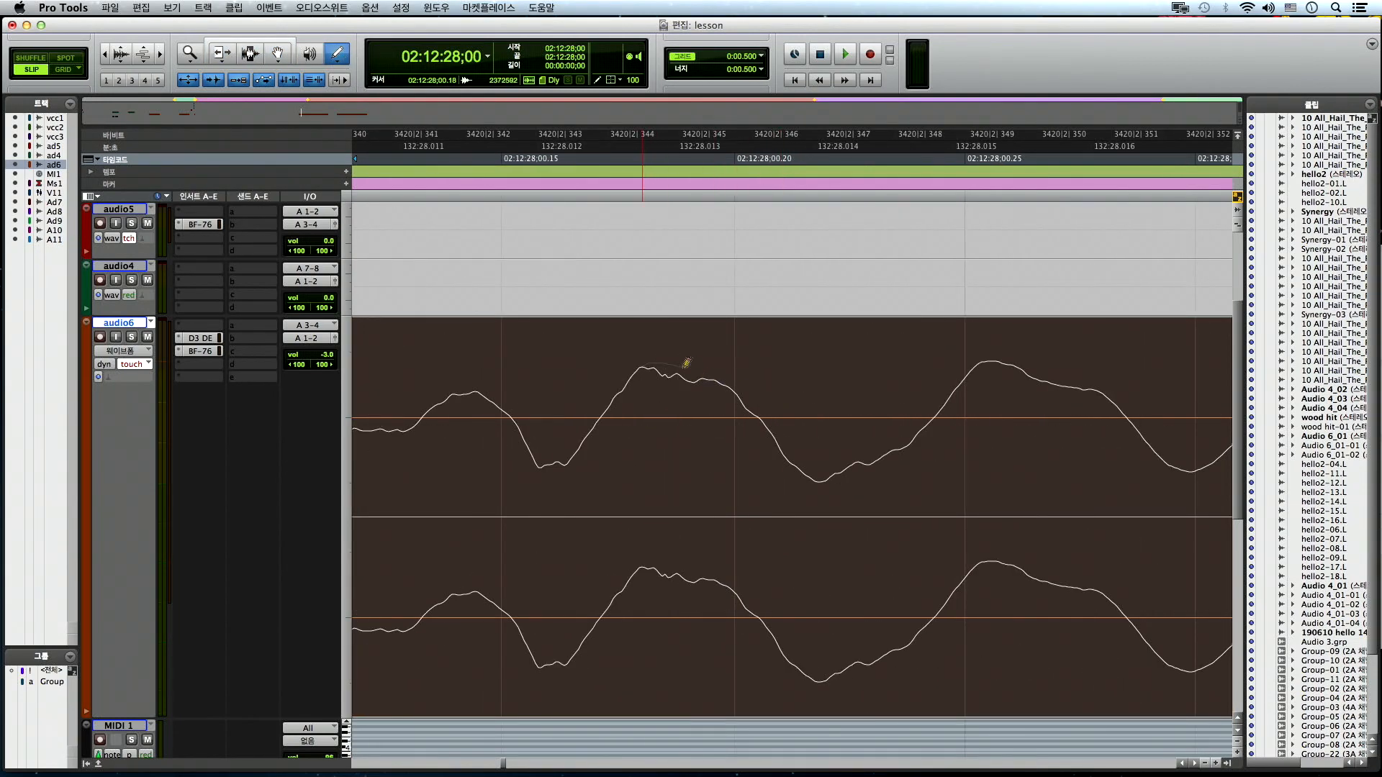
{"action": "left_click_drag", "start_coordinate": [717, 372], "coordinate": [722, 379]}
{"action": "key", "text": "r"}
{"action": "key", "text": "r"}
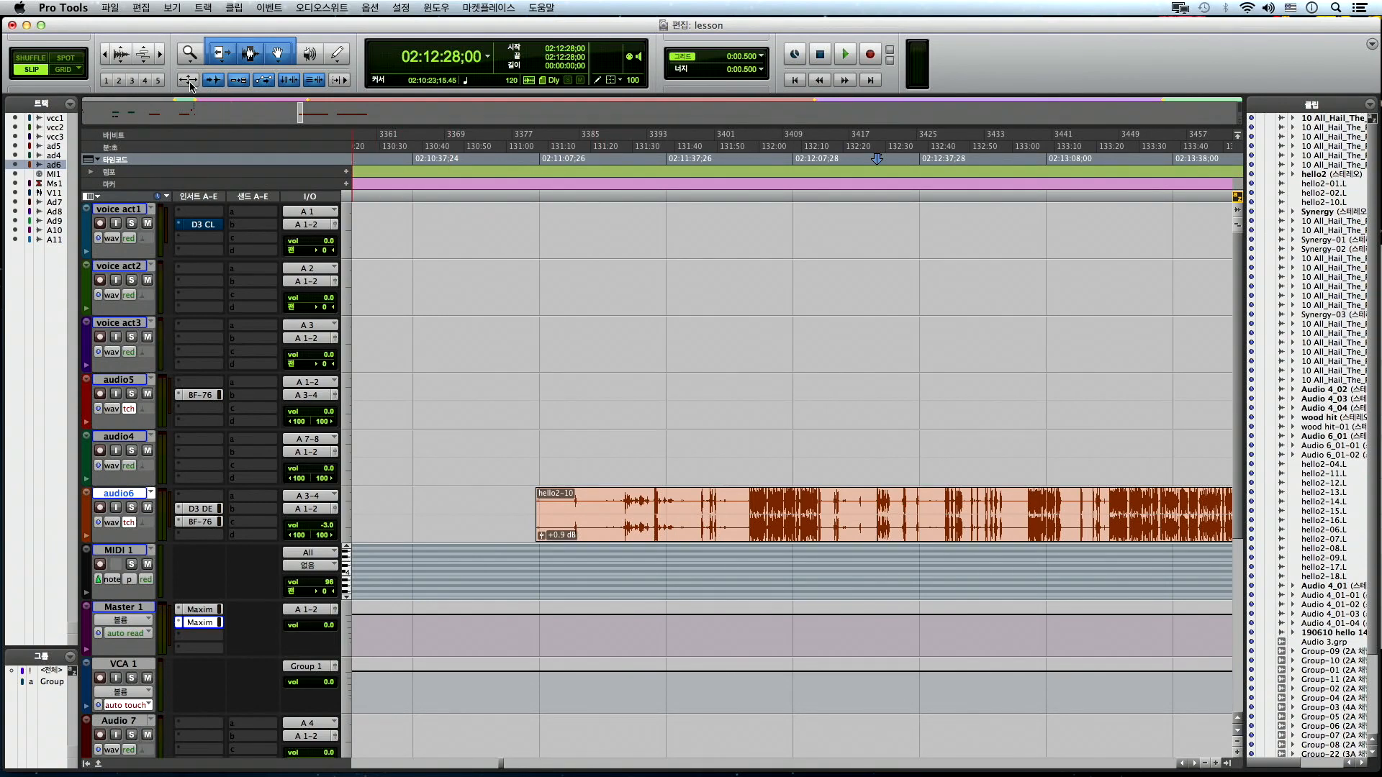
- Place the edit cursor at 02:11:28;26 in the hello2-10 clip on audio6 and magnify the timeline around it
{"action": "left_click", "coordinate": [541, 500]}
{"action": "left_click", "coordinate": [627, 505]}
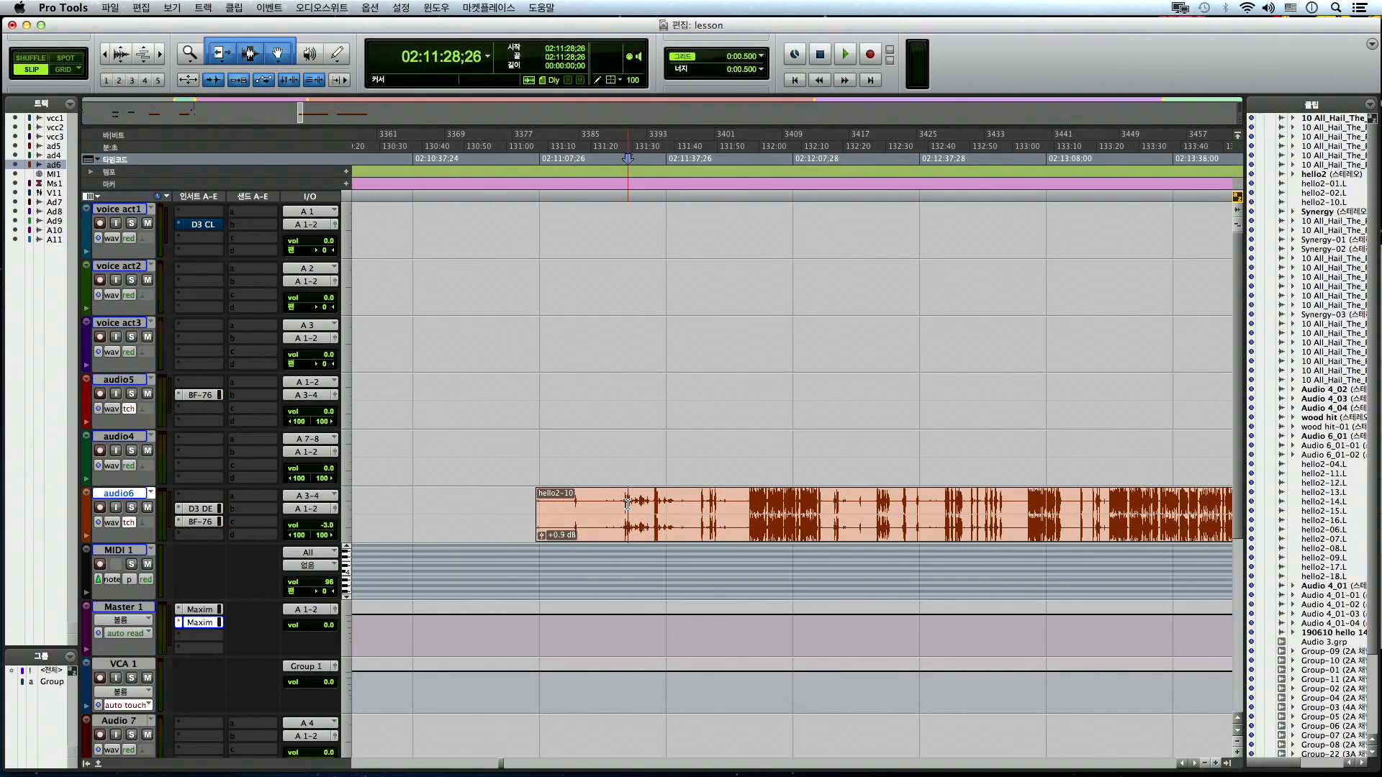
{"action": "key", "text": "t"}
{"action": "key", "text": "t"}
{"action": "key", "text": "r"}
{"action": "scroll", "coordinate": [681, 504], "scroll_direction": "right", "scroll_amount": 2}
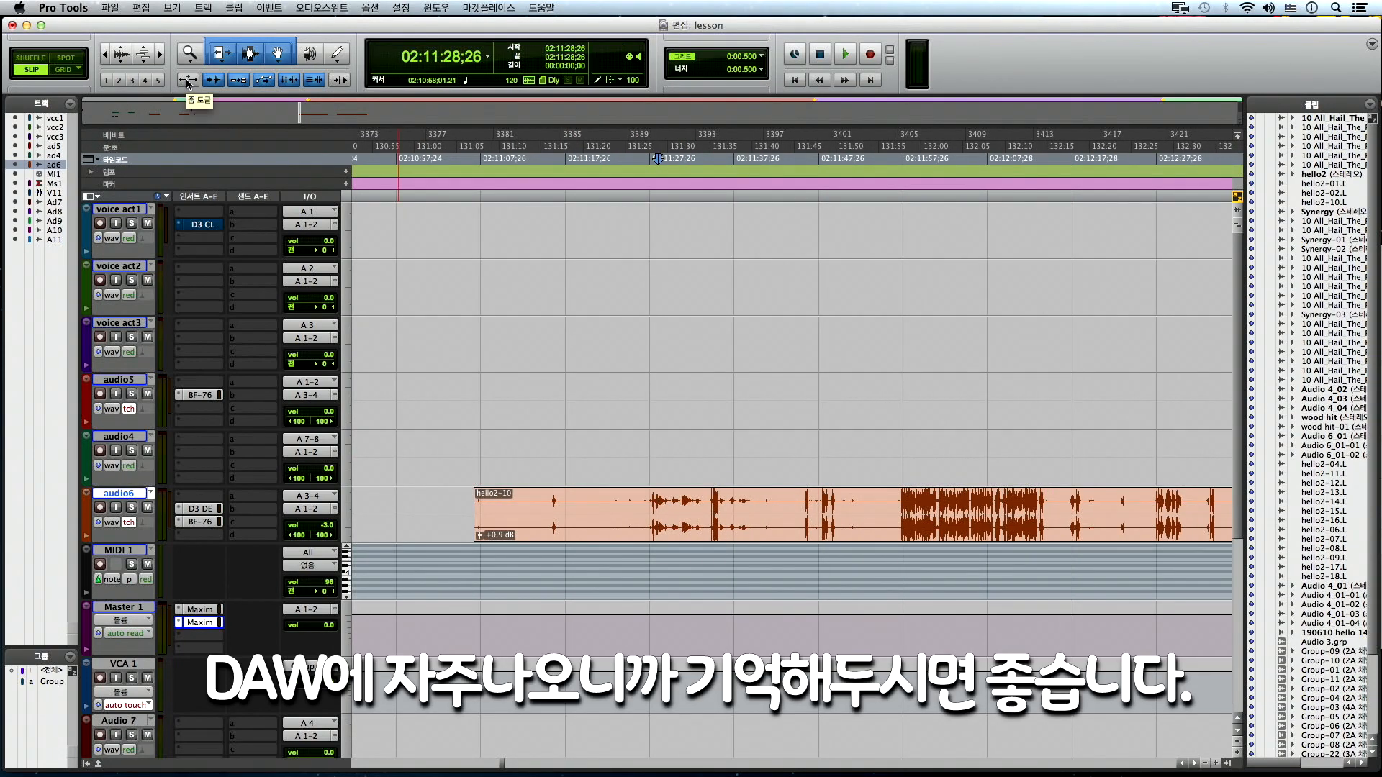
- Place the edit cursor at 02:11:17;03 and apply Zoom Toggle to audio6
{"action": "left_click", "coordinate": [558, 159]}
{"action": "key", "text": "e"}
{"action": "key", "text": "e"}
{"action": "key", "text": "e"}
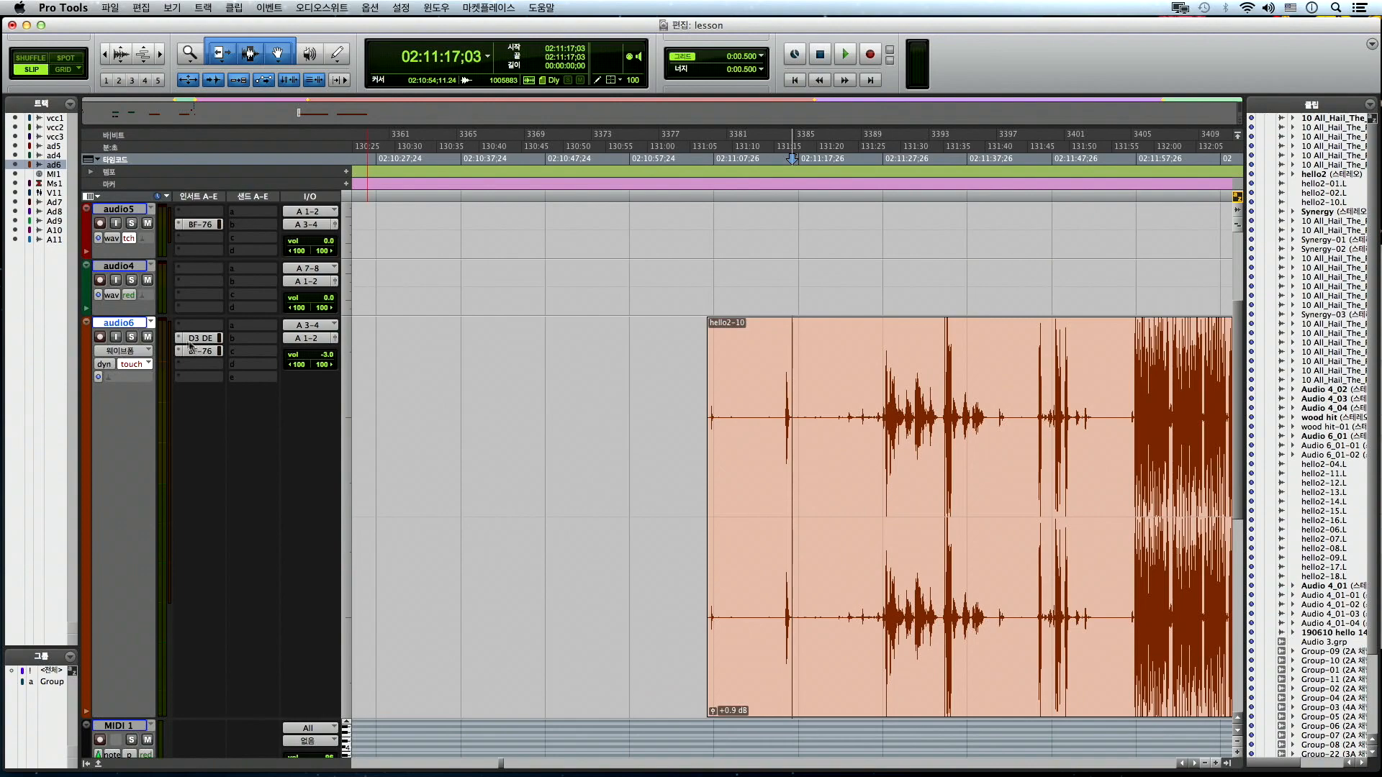
- Place the edit cursor at 02:11:27;28 in the enlarged hello2-10 clip and inspect the surrounding waveform closer up
{"action": "left_click", "coordinate": [884, 427]}
{"action": "key", "text": "t"}
{"action": "key", "text": "t"}
{"action": "key", "text": "t"}
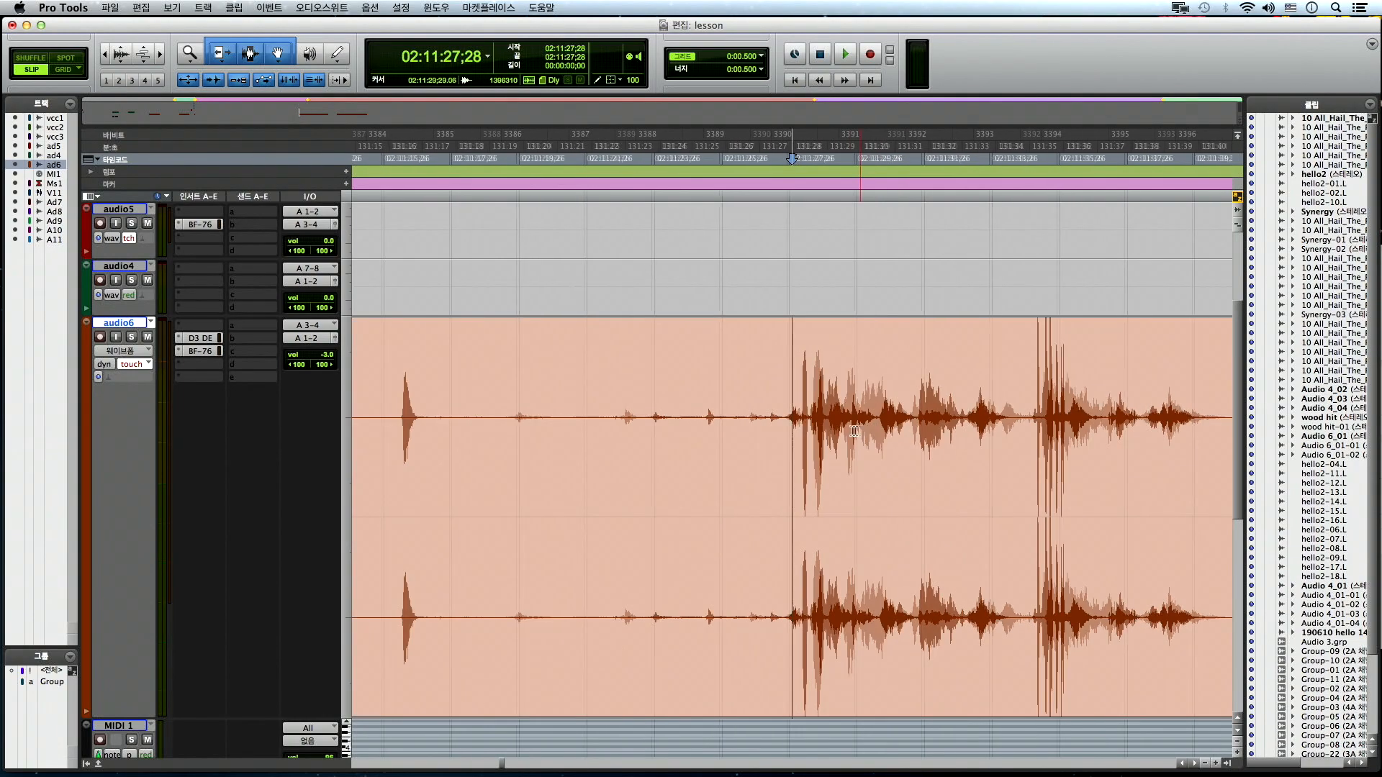
{"action": "left_click_drag", "start_coordinate": [815, 426], "coordinate": [1223, 445]}
{"action": "key", "text": "r"}
{"action": "key", "text": "r"}
{"action": "scroll", "coordinate": [1222, 445], "scroll_direction": "right", "scroll_amount": 5}
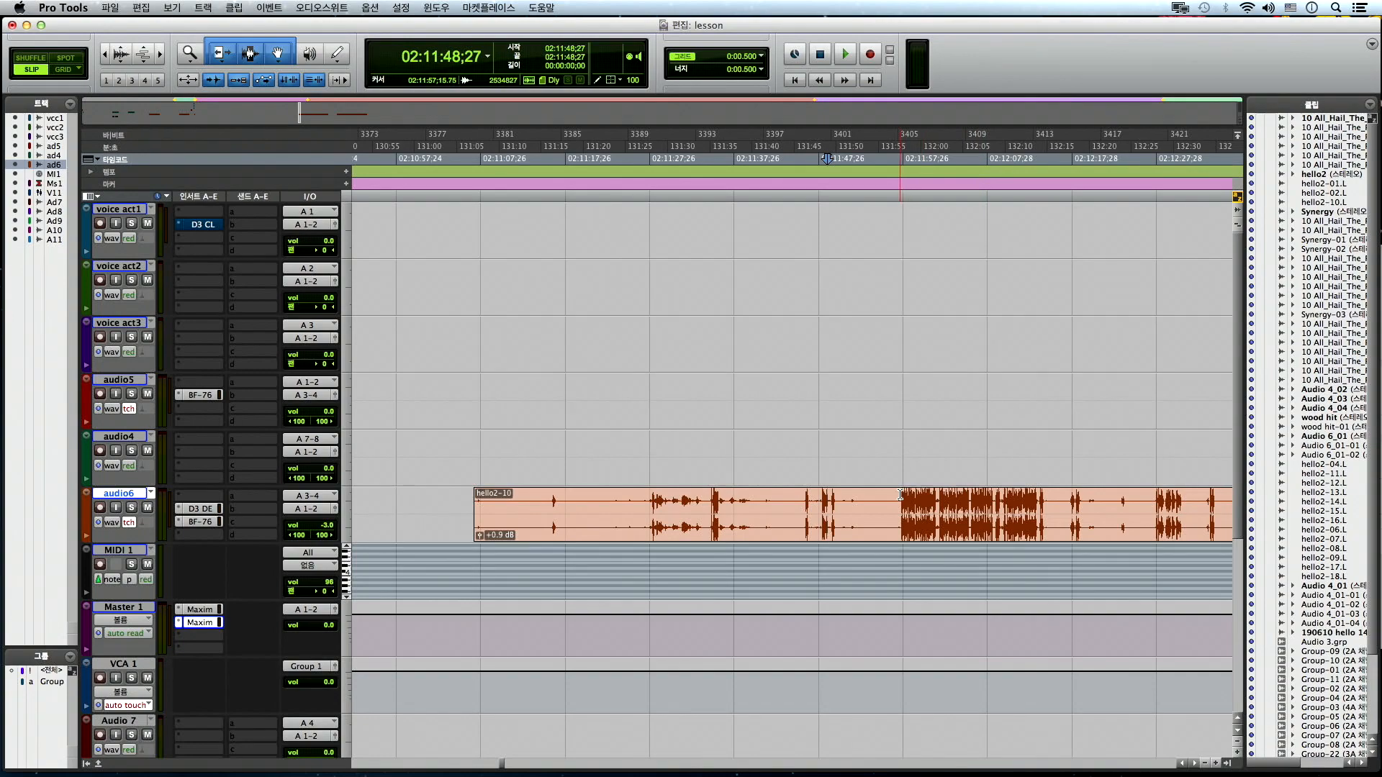
- Select the dense section of hello2-10 from 02:11:57;05 to about 02:12:14;26 and fill the view with it using Zoom Toggle
{"action": "left_click_drag", "start_coordinate": [901, 488], "coordinate": [945, 484]}
{"action": "key", "text": "e"}
{"action": "key", "text": "e"}
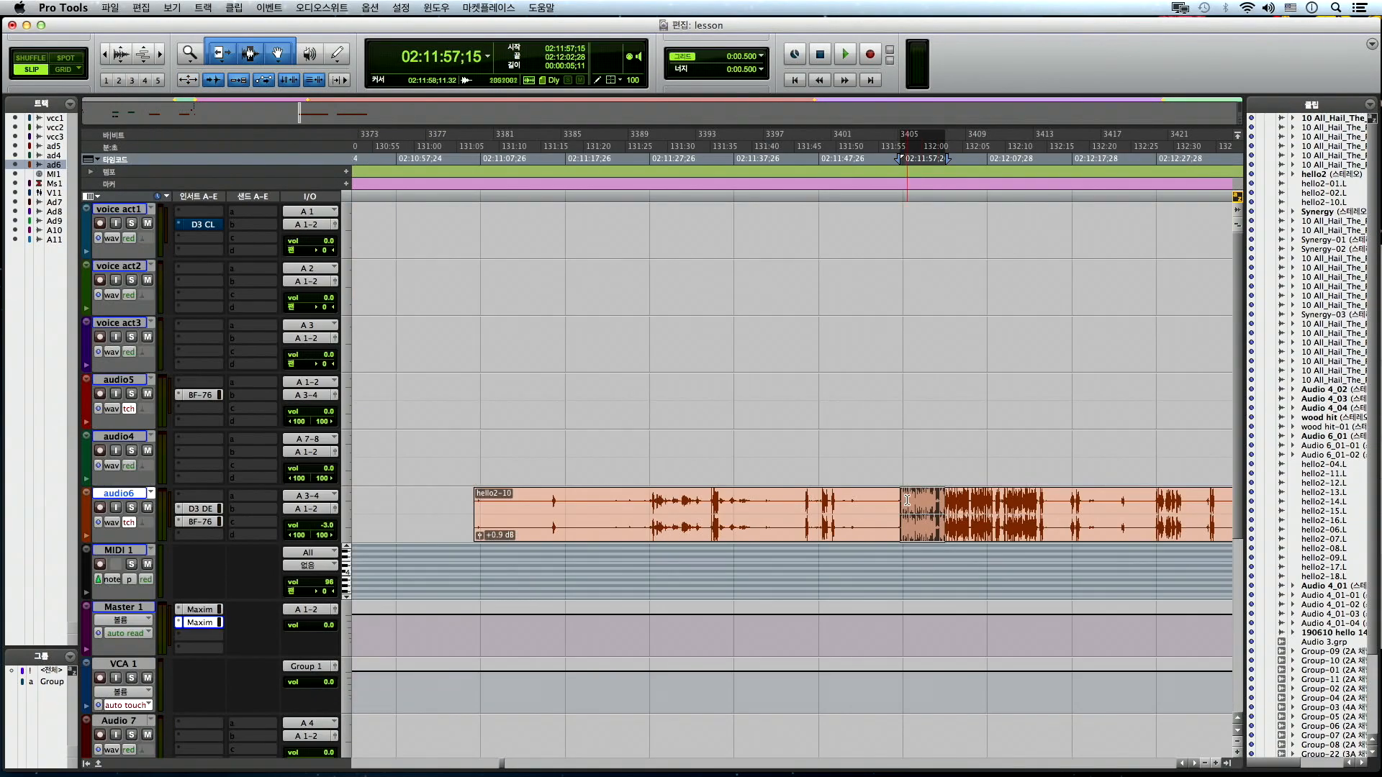
{"action": "left_click_drag", "start_coordinate": [900, 502], "coordinate": [1046, 502]}
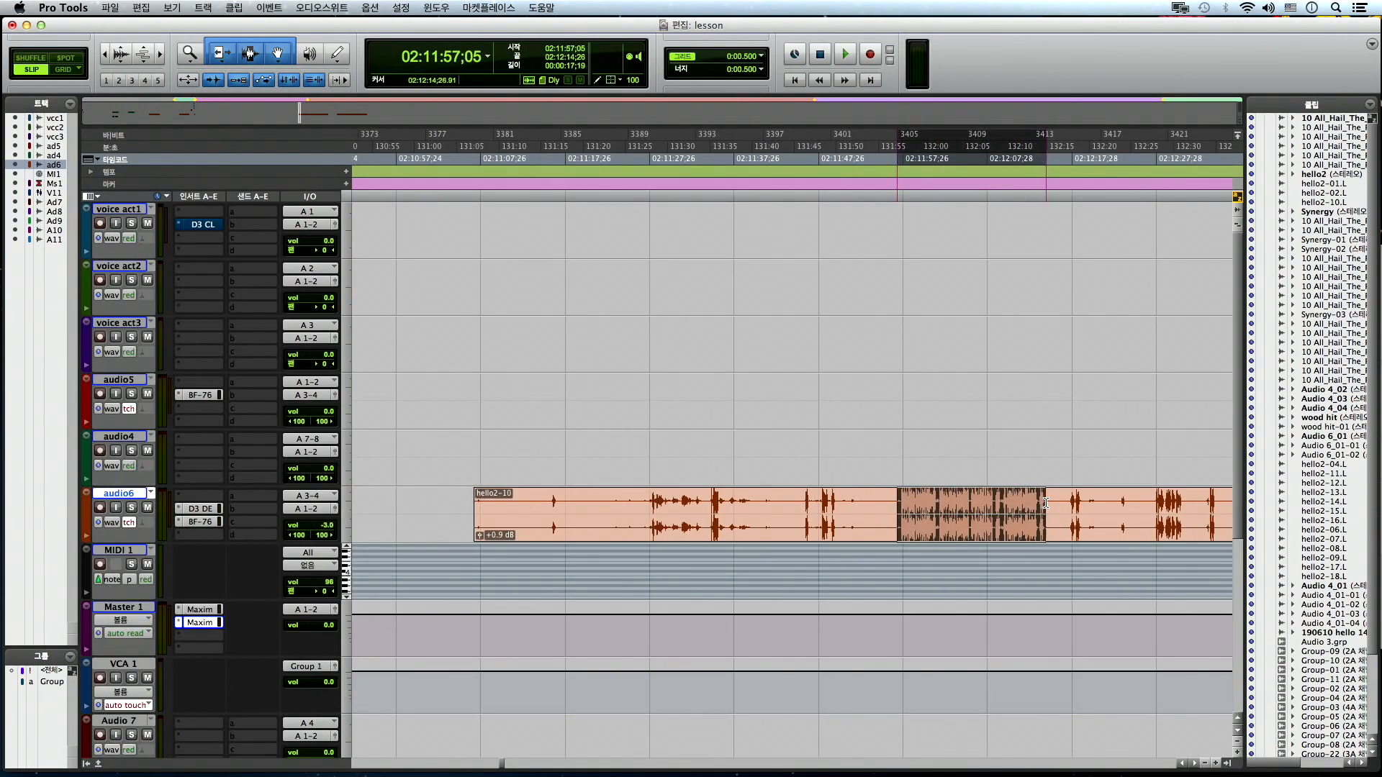
{"action": "key", "text": "e"}
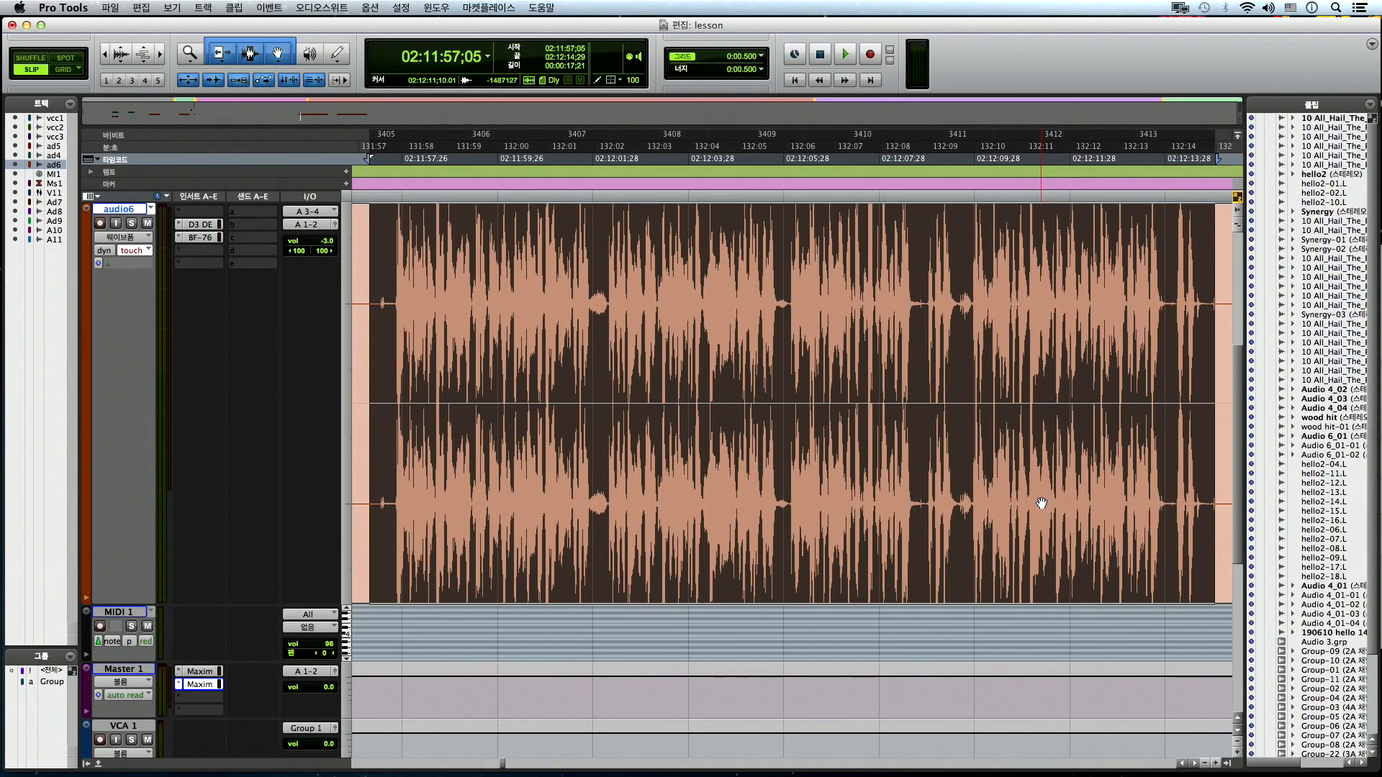
- Switch repeatedly between the normal view and the Zoom Toggle view of the selected hello2-10 section
{"action": "key", "text": "e"}
{"action": "key", "text": "e"}
{"action": "key", "text": "e"}
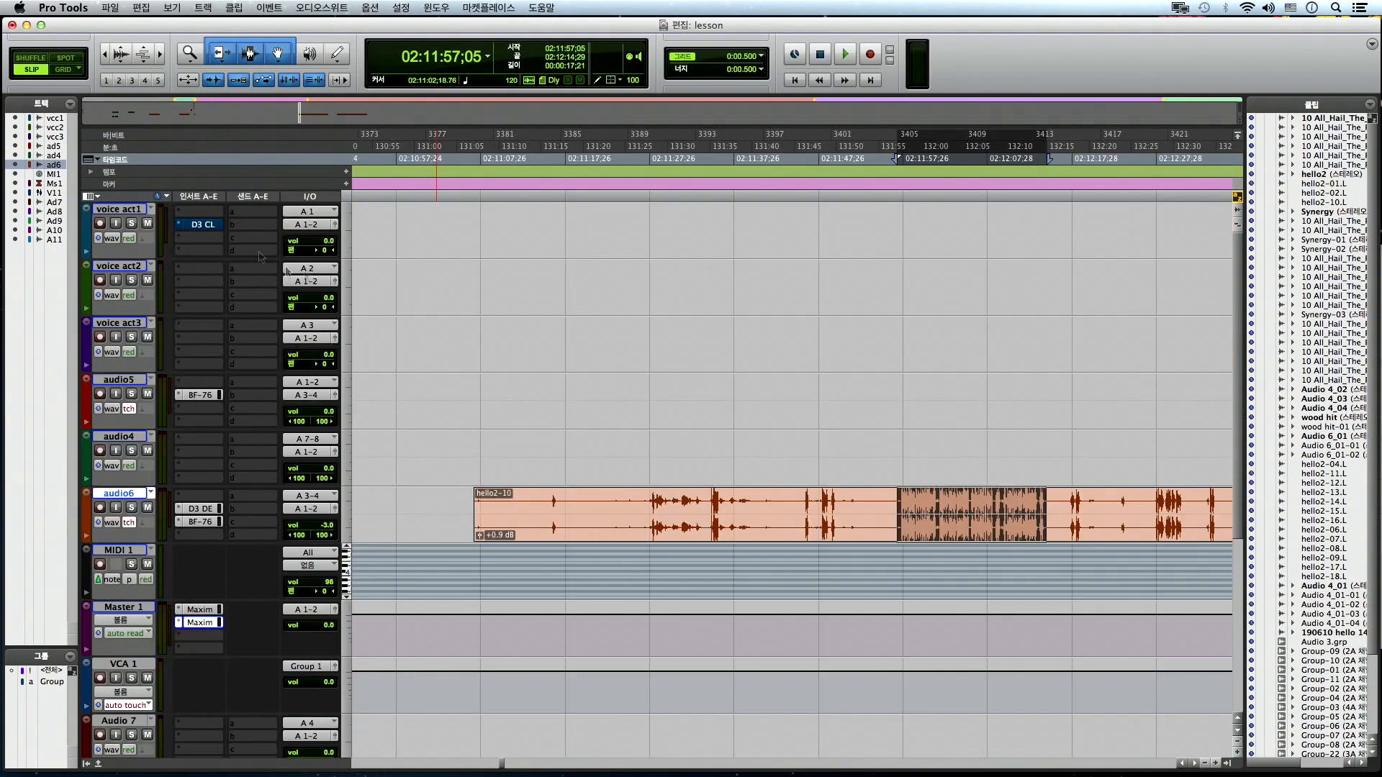
{"action": "key", "text": "e"}
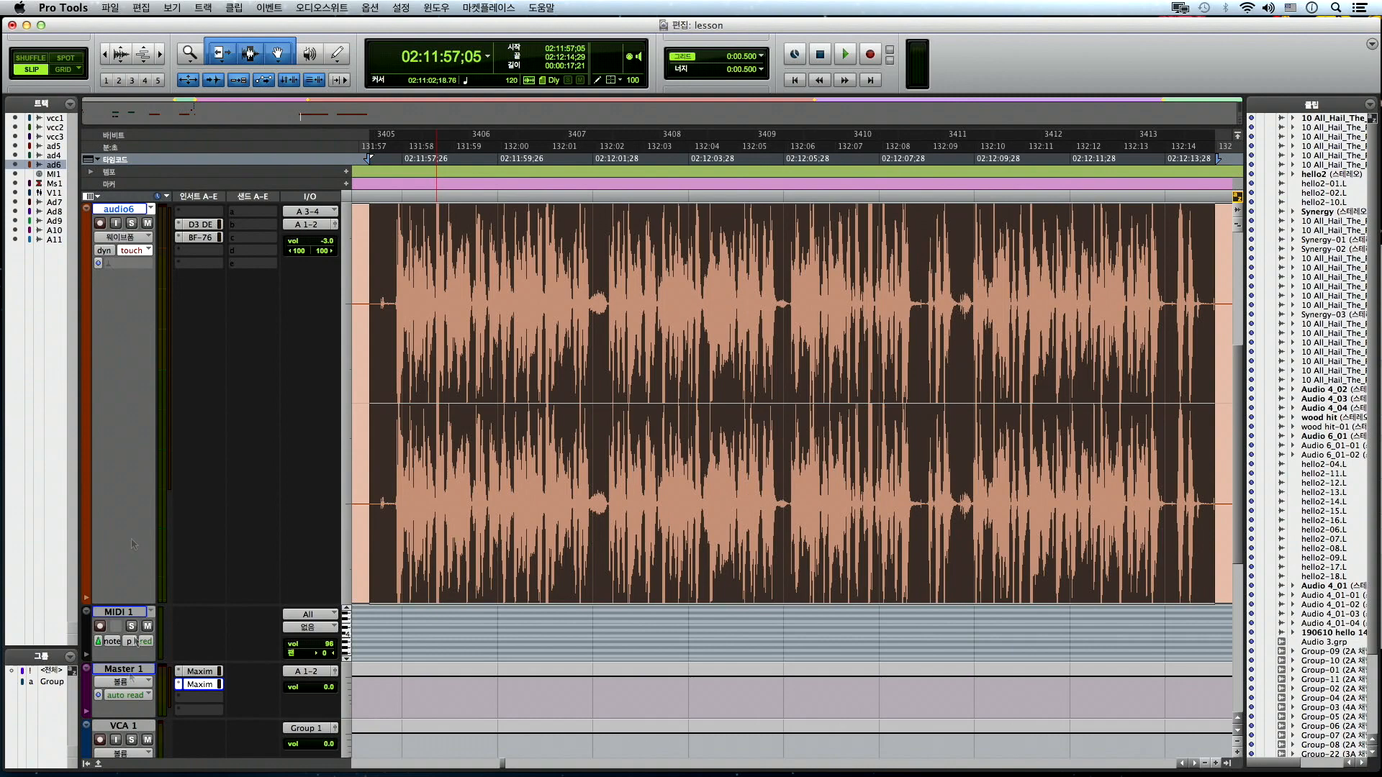
{"action": "key", "text": "e"}
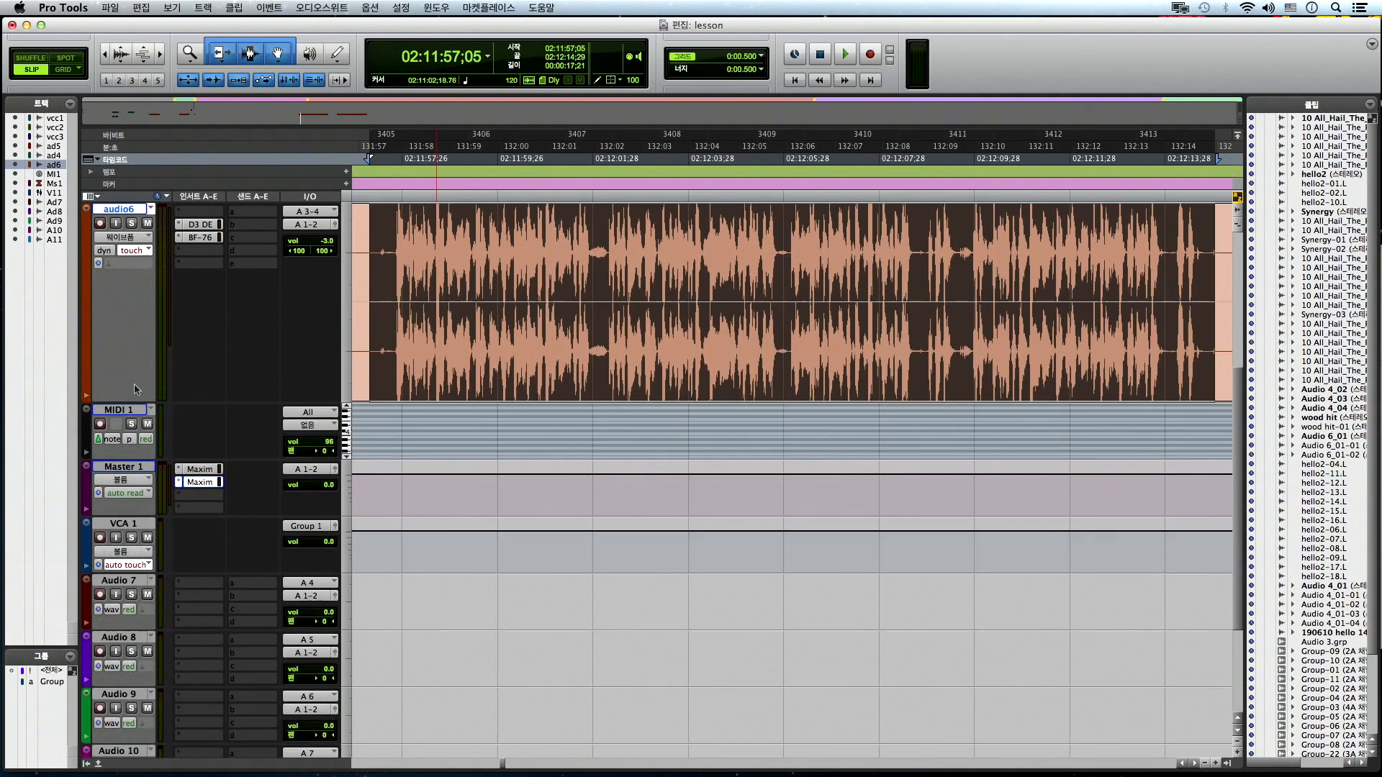
{"action": "key", "text": "e"}
{"action": "key", "text": "e"}
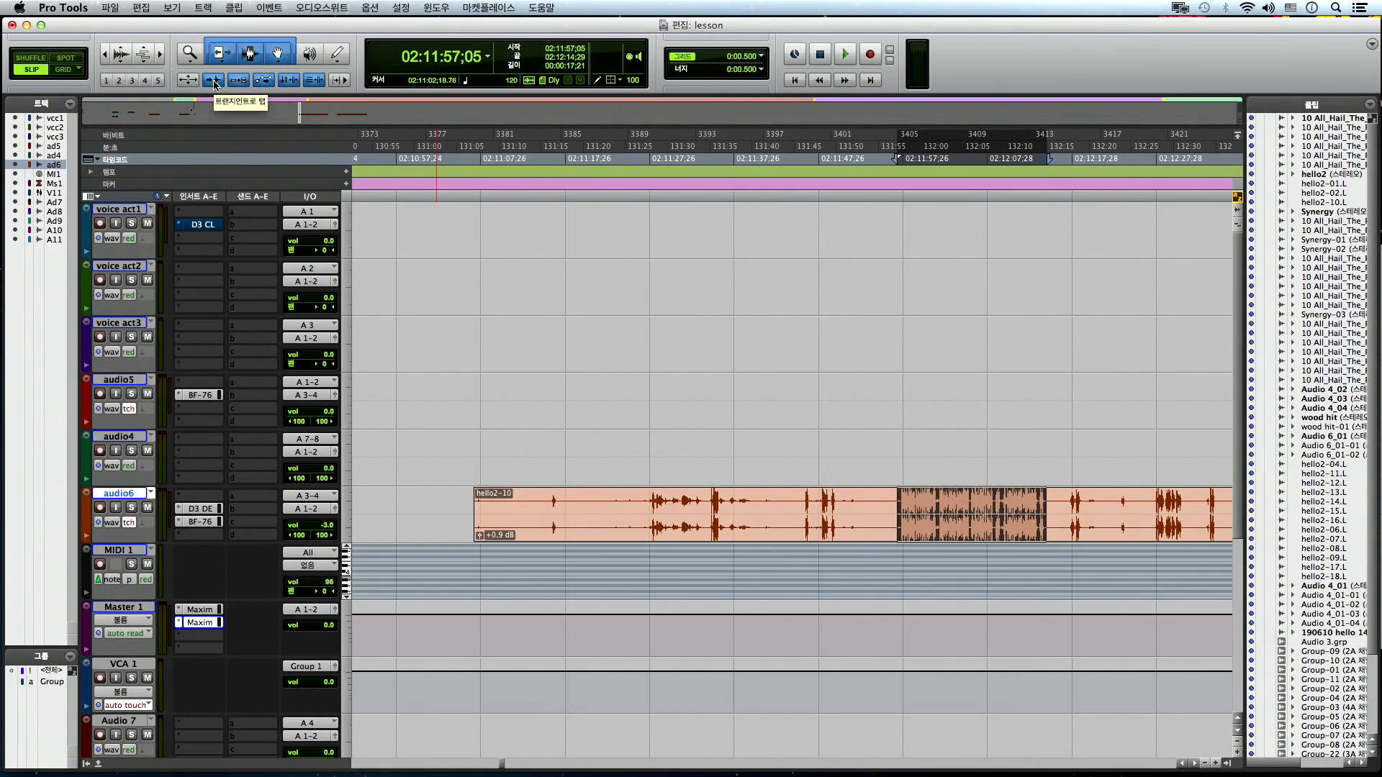
- Select a range across audio6 and audio4 near the session's end and move the edit cursor with Tab to Transient
{"action": "key", "text": "r"}
{"action": "key", "text": "r"}
{"action": "key", "text": "r"}
{"action": "key", "text": "r"}
{"action": "key", "text": "r"}
{"action": "key", "text": "r"}
{"action": "key", "text": "r"}
{"action": "key", "text": "r"}
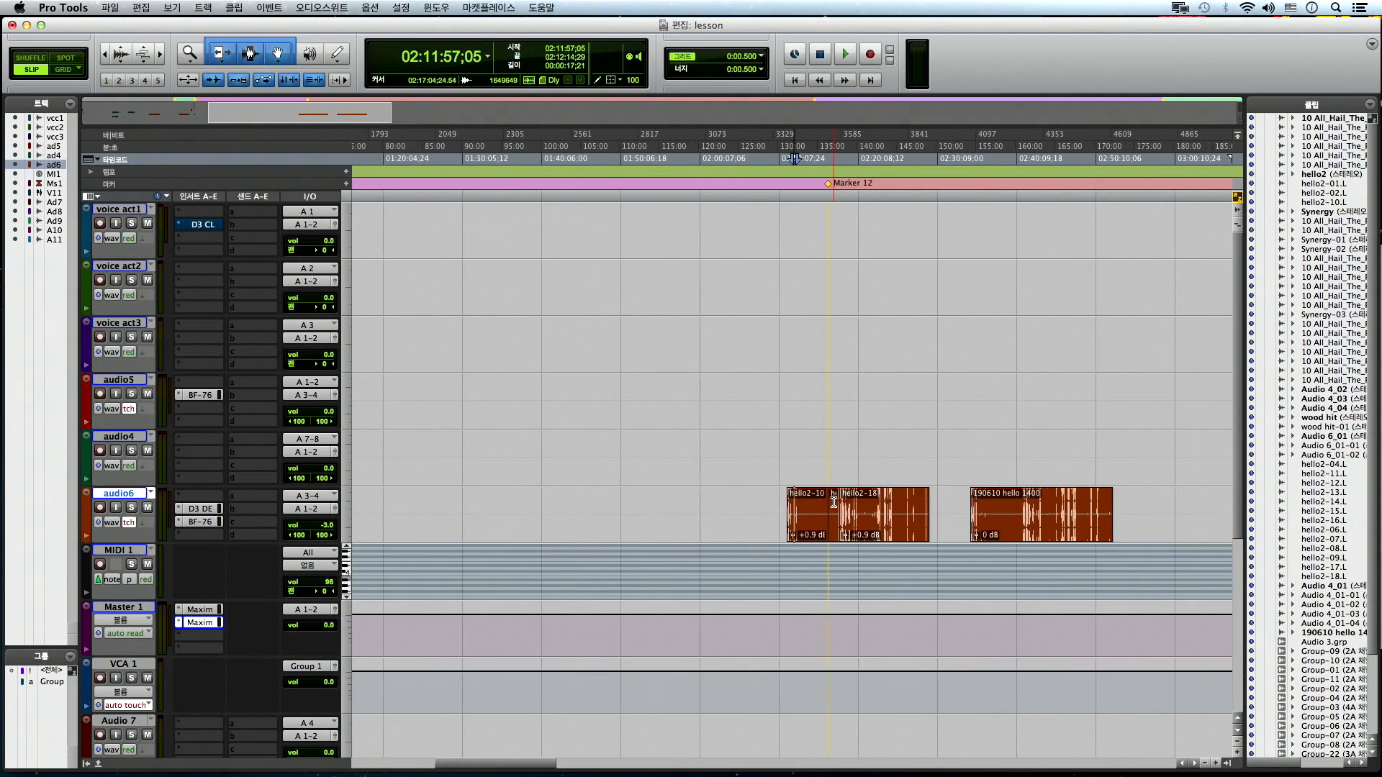
{"action": "key", "text": "r"}
{"action": "key", "text": "r"}
{"action": "left_click_drag", "start_coordinate": [764, 497], "coordinate": [912, 450]}
{"action": "key", "text": "Tab"}
- Magnify the timeline around 11:39:16;27 and select the 10 All_Hail_The_Power clip on audio6
{"action": "key", "text": "t"}
{"action": "key", "text": "t"}
{"action": "key", "text": "t"}
{"action": "key", "text": "t"}
{"action": "key", "text": "t"}
{"action": "key", "text": "t"}
{"action": "key", "text": "t"}
{"action": "key", "text": "t"}
{"action": "key", "text": "t"}
{"action": "key", "text": "t"}
{"action": "key", "text": "t"}
{"action": "key", "text": "t"}
{"action": "key", "text": "t"}
{"action": "key", "text": "t"}
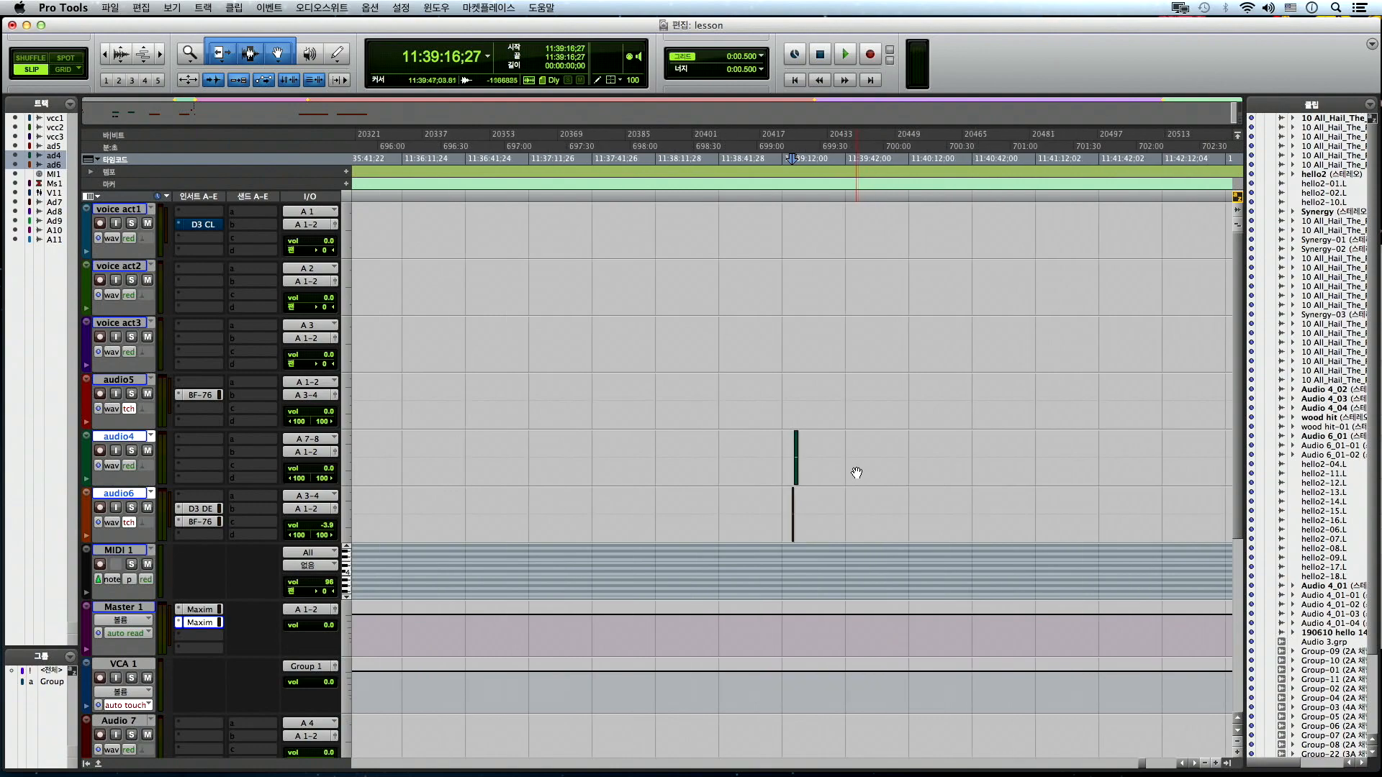
{"action": "left_click", "coordinate": [882, 530]}
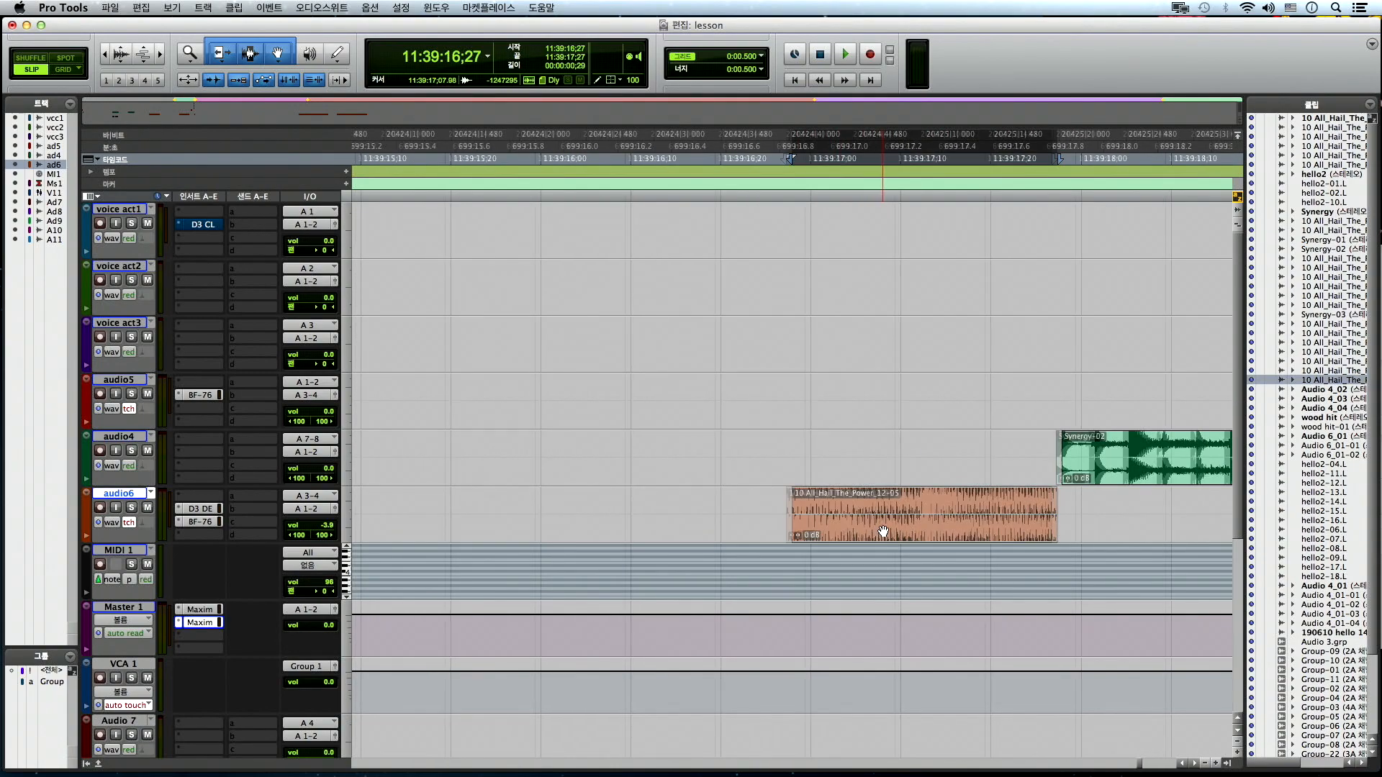
- Move the Synergy-02 clip on audio4 later so it starts at 11:39:20;10
{"action": "key", "text": "r"}
{"action": "scroll", "coordinate": [899, 497], "scroll_direction": "right", "scroll_amount": 4}
{"action": "left_click_drag", "start_coordinate": [905, 452], "coordinate": [1197, 452]}
{"action": "key", "text": "r"}
{"action": "left_click_drag", "start_coordinate": [906, 477], "coordinate": [1071, 475]}
{"action": "key", "text": "r"}
{"action": "scroll", "coordinate": [1055, 474], "scroll_direction": "right", "scroll_amount": 1}
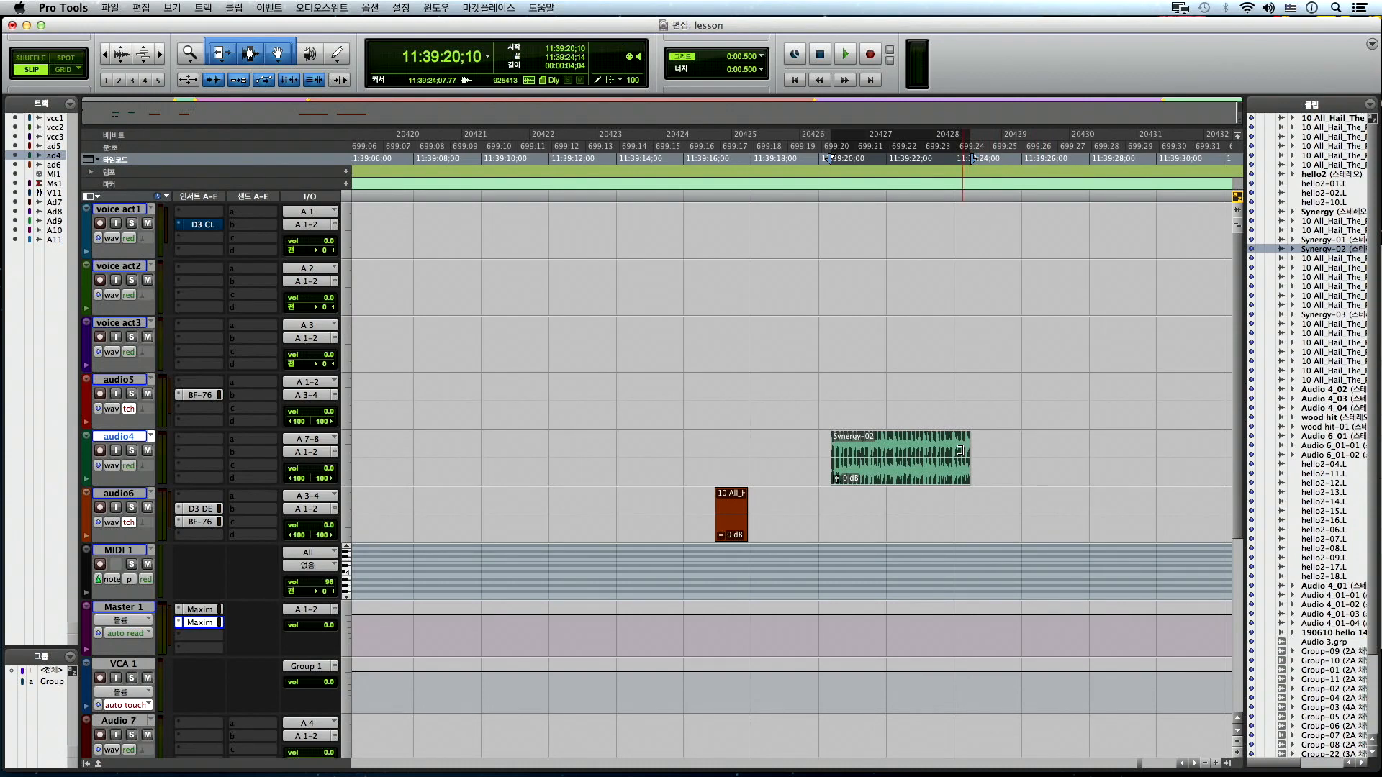
- Extend the end of Synergy-02 to a length of about 00:00:08;27 and magnify its opening hits
{"action": "left_click_drag", "start_coordinate": [960, 450], "coordinate": [1130, 451]}
{"action": "key", "text": "t"}
{"action": "key", "text": "t"}
{"action": "key", "text": "t"}
{"action": "key", "text": "t"}
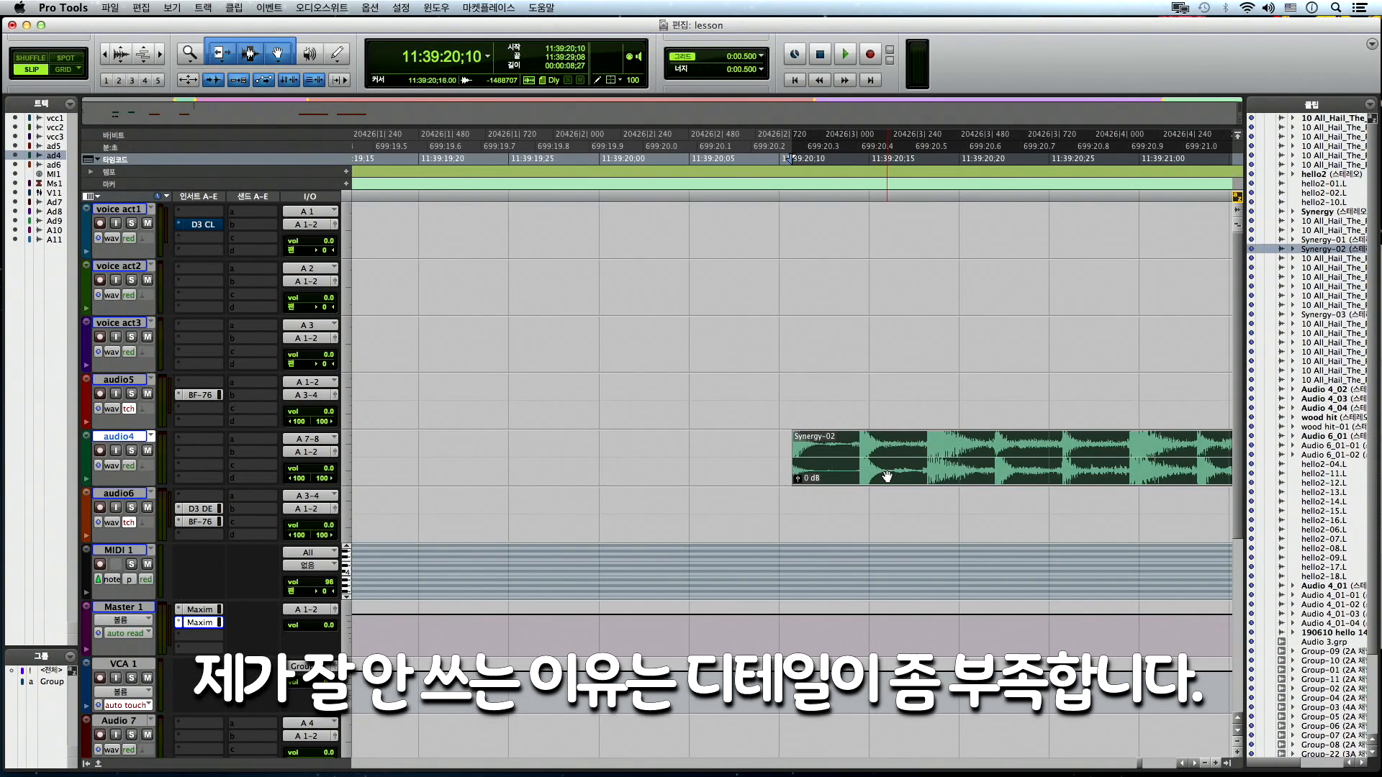
{"action": "key", "text": "r"}
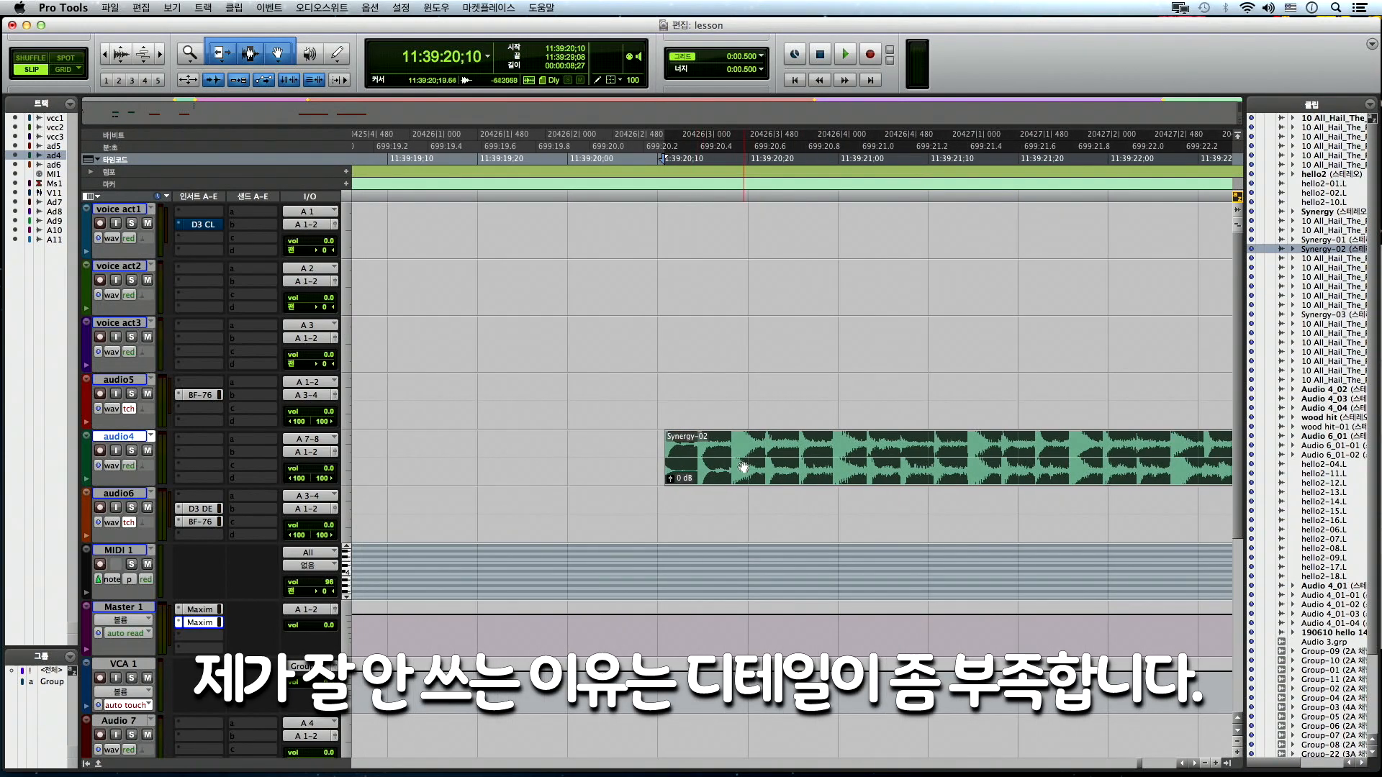
- Place the edit cursor ahead of Synergy-02 on audio4 and advance it with Tab to Transient to about 11:39:20;14
{"action": "left_click", "coordinate": [641, 467]}
{"action": "key", "text": "Tab"}
{"action": "left_click", "coordinate": [740, 467]}
{"action": "key", "text": "r"}
{"action": "scroll", "coordinate": [758, 474], "scroll_direction": "right", "scroll_amount": 3}
{"action": "key", "text": "r"}
{"action": "key", "text": "r"}
{"action": "left_click", "coordinate": [618, 460]}
{"action": "key", "text": "Tab"}
{"action": "left_click", "coordinate": [653, 410]}
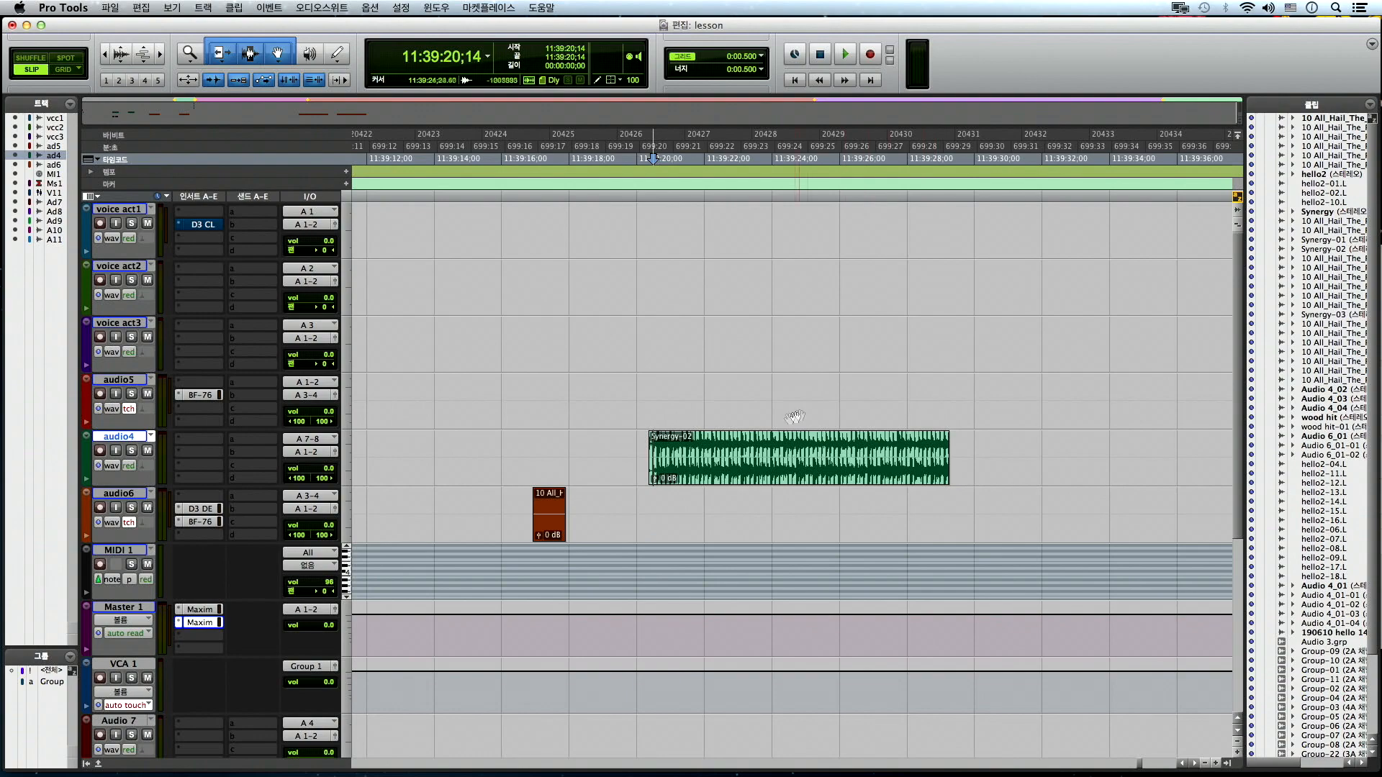
- Magnify the Synergy-02 waveform and move the edit cursor to the transient at 11:39:21;03
{"action": "key", "text": "t"}
{"action": "key", "text": "t"}
{"action": "key", "text": "t"}
{"action": "key", "text": "t"}
{"action": "left_click", "coordinate": [848, 457]}
{"action": "key", "text": "r"}
{"action": "left_click", "coordinate": [856, 459]}
{"action": "key", "text": "t"}
{"action": "key", "text": "t"}
{"action": "left_click", "coordinate": [848, 470]}
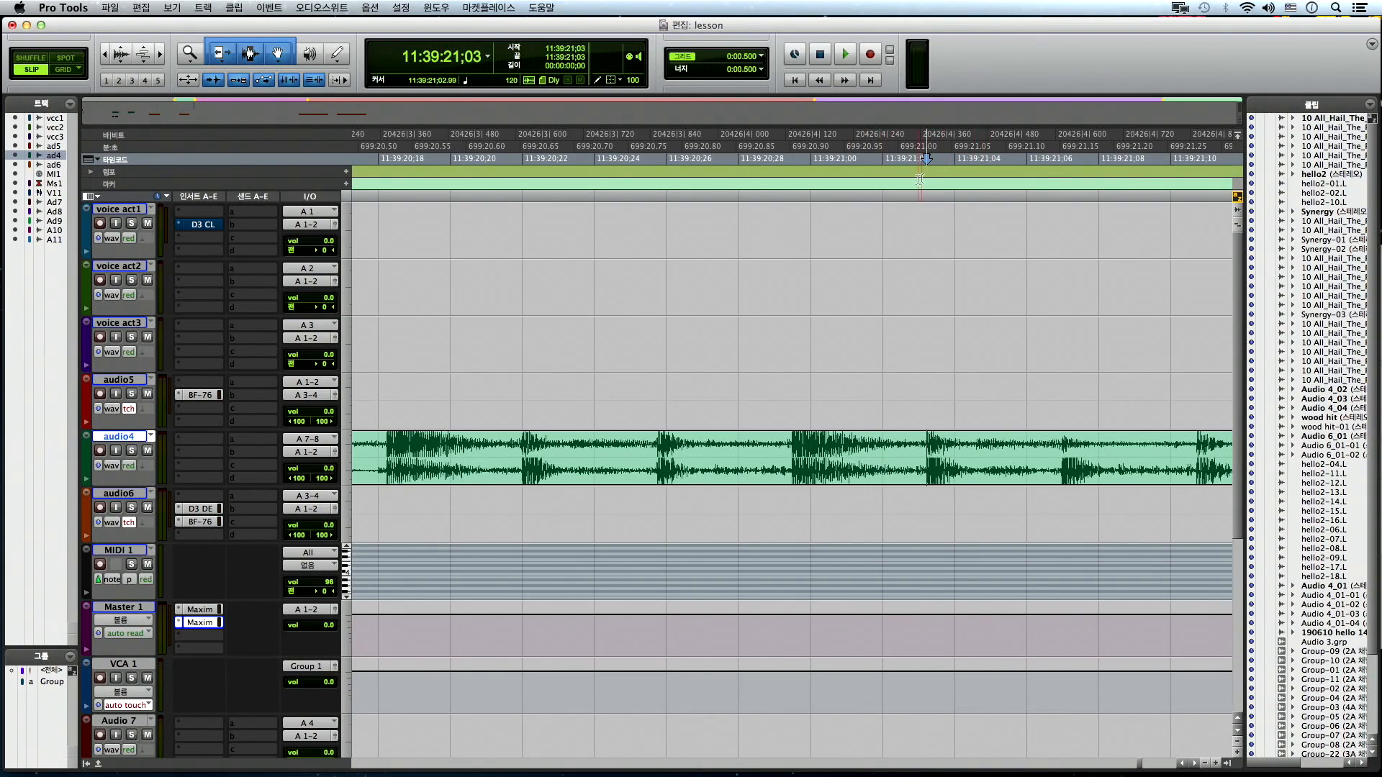
{"action": "scroll", "coordinate": [951, 348], "scroll_direction": "right", "scroll_amount": 4}
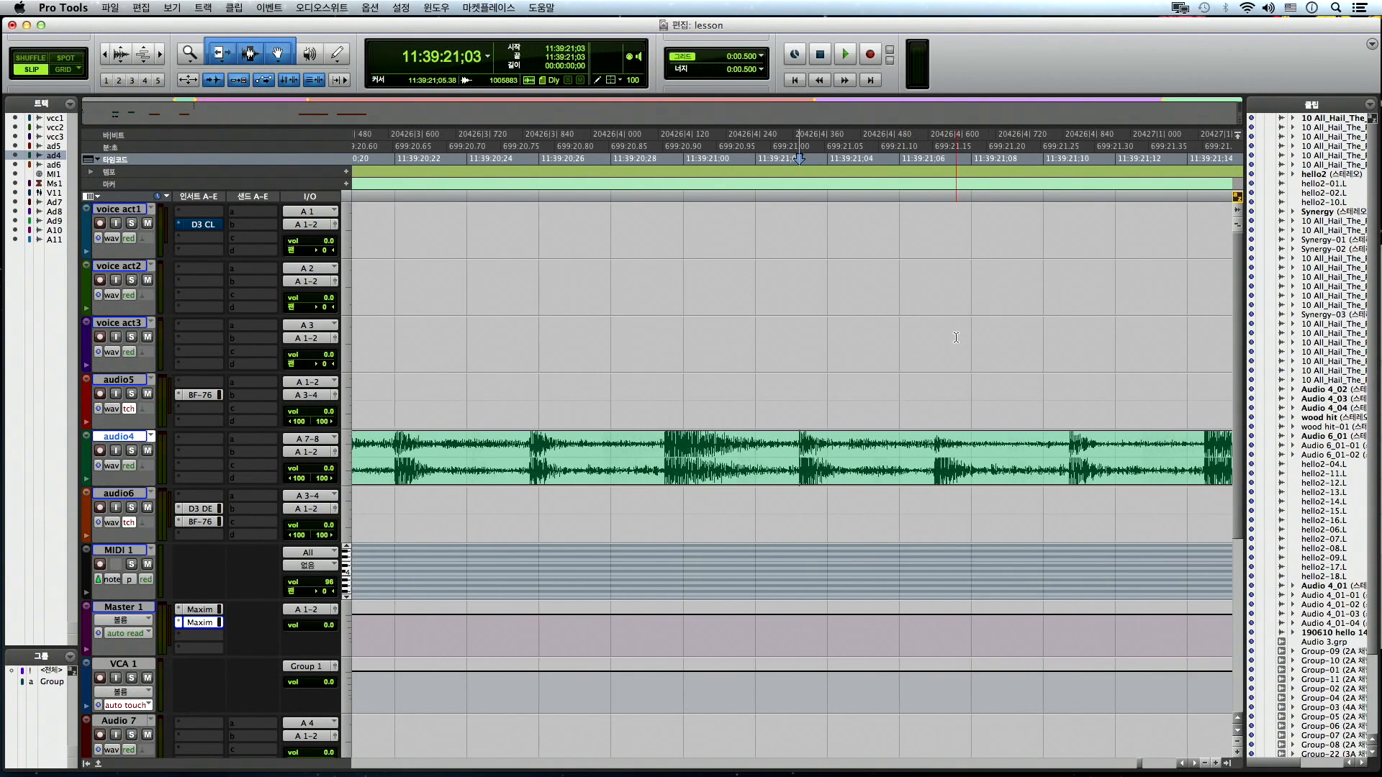
- Advance through the Synergy-02 hits on audio4 with Tab to Transient to 11:39:21;14 and examine that hit up close
{"action": "key", "text": "Tab"}
{"action": "key", "text": "Tab"}
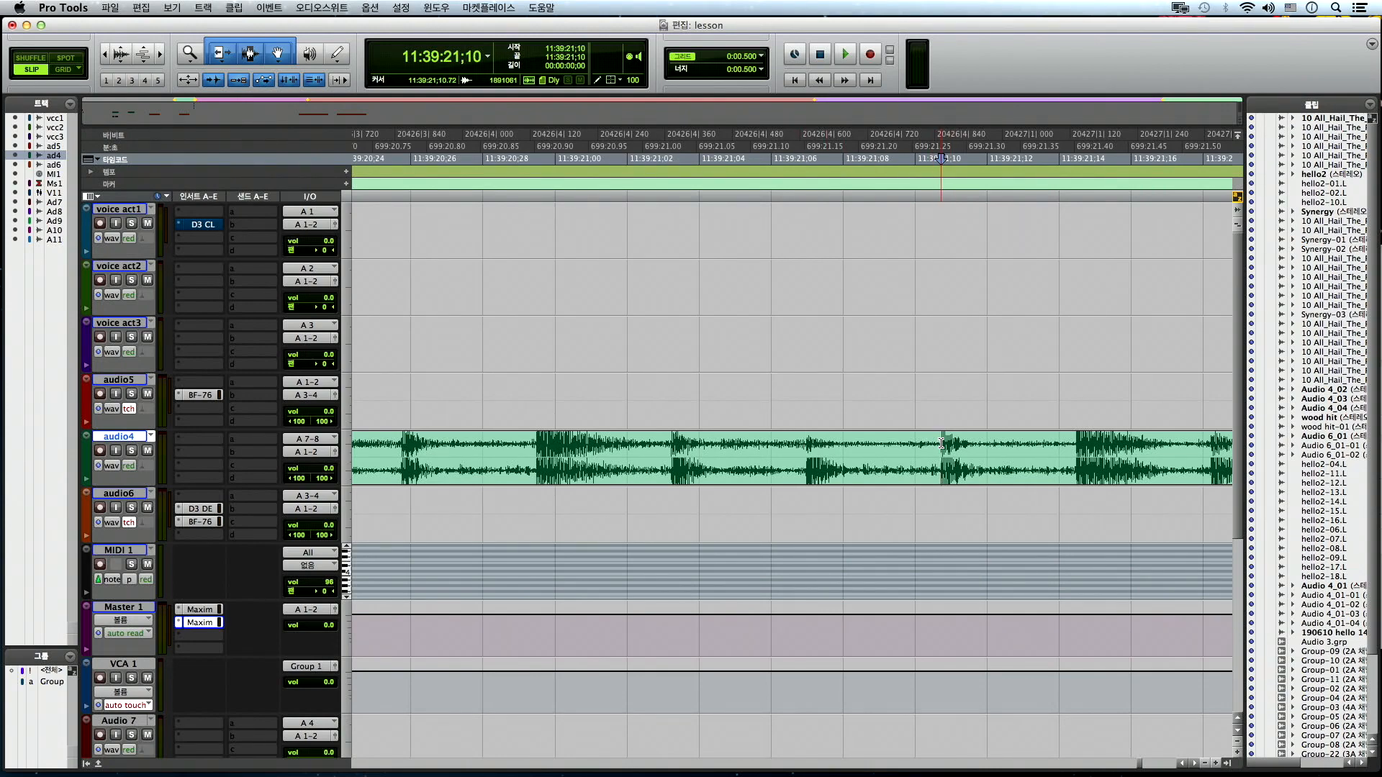
{"action": "left_click_drag", "start_coordinate": [941, 443], "coordinate": [988, 444]}
{"action": "key", "text": "Tab"}
{"action": "key", "text": "t"}
{"action": "key", "text": "t"}
{"action": "key", "text": "t"}
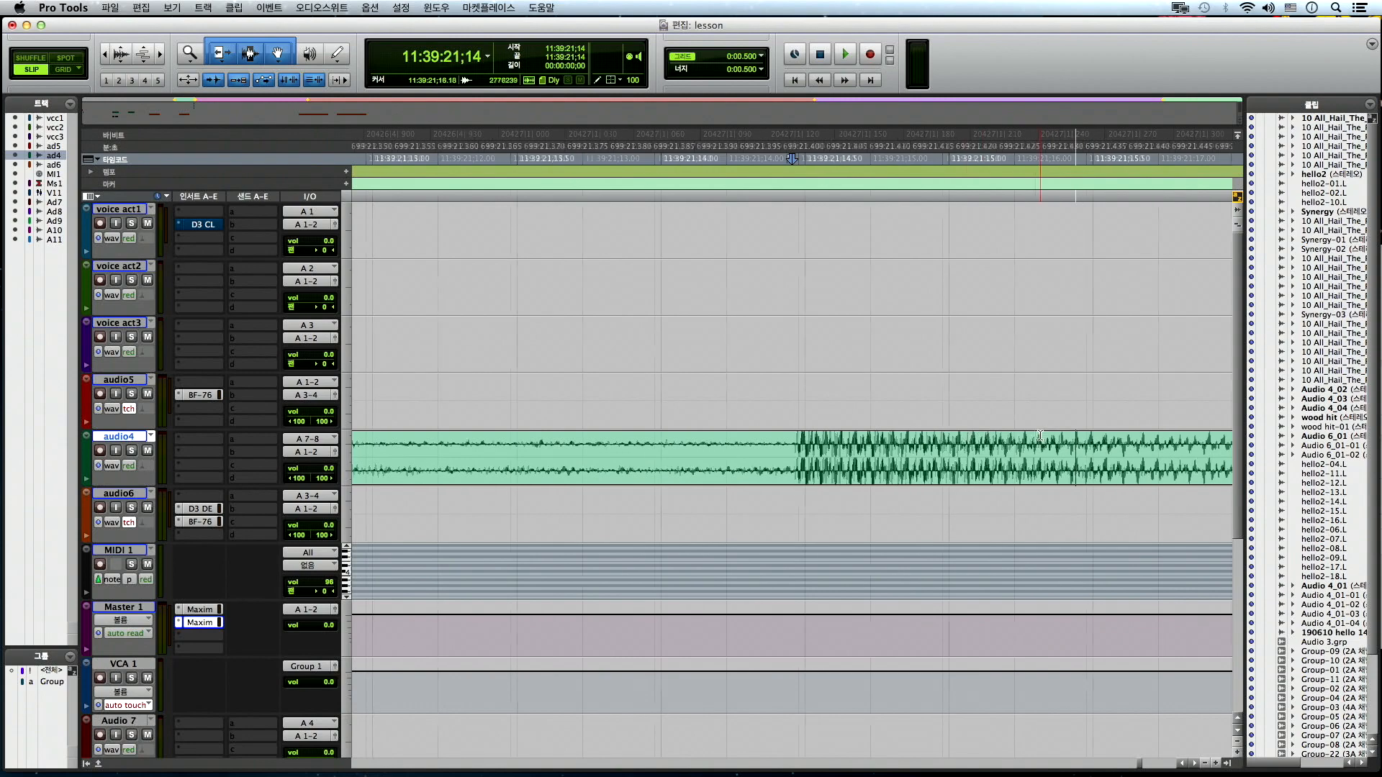
{"action": "key", "text": "r"}
{"action": "key", "text": "r"}
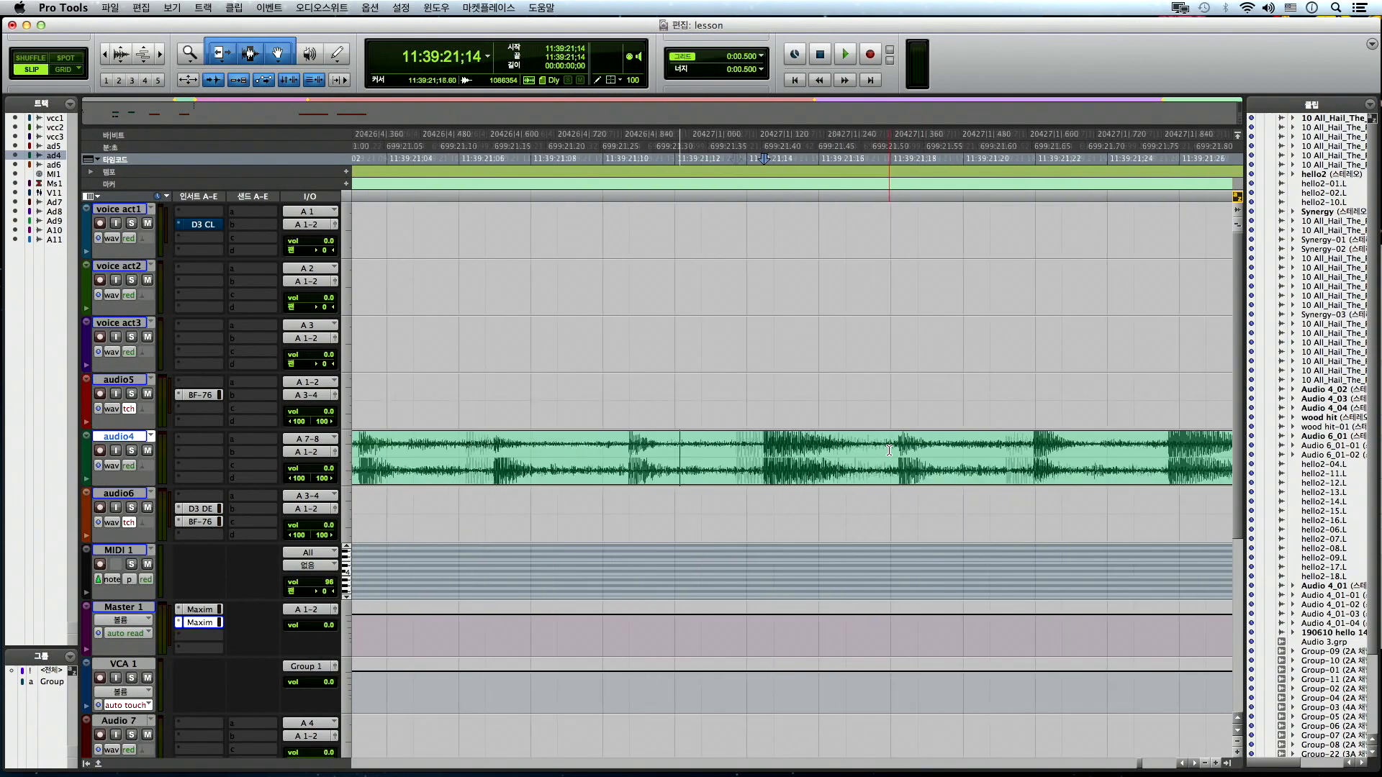
- Select the short hits starting at 11:39:21;18 and 11:39:21;21 on audio4, one after the other
{"action": "left_click_drag", "start_coordinate": [898, 446], "coordinate": [933, 444]}
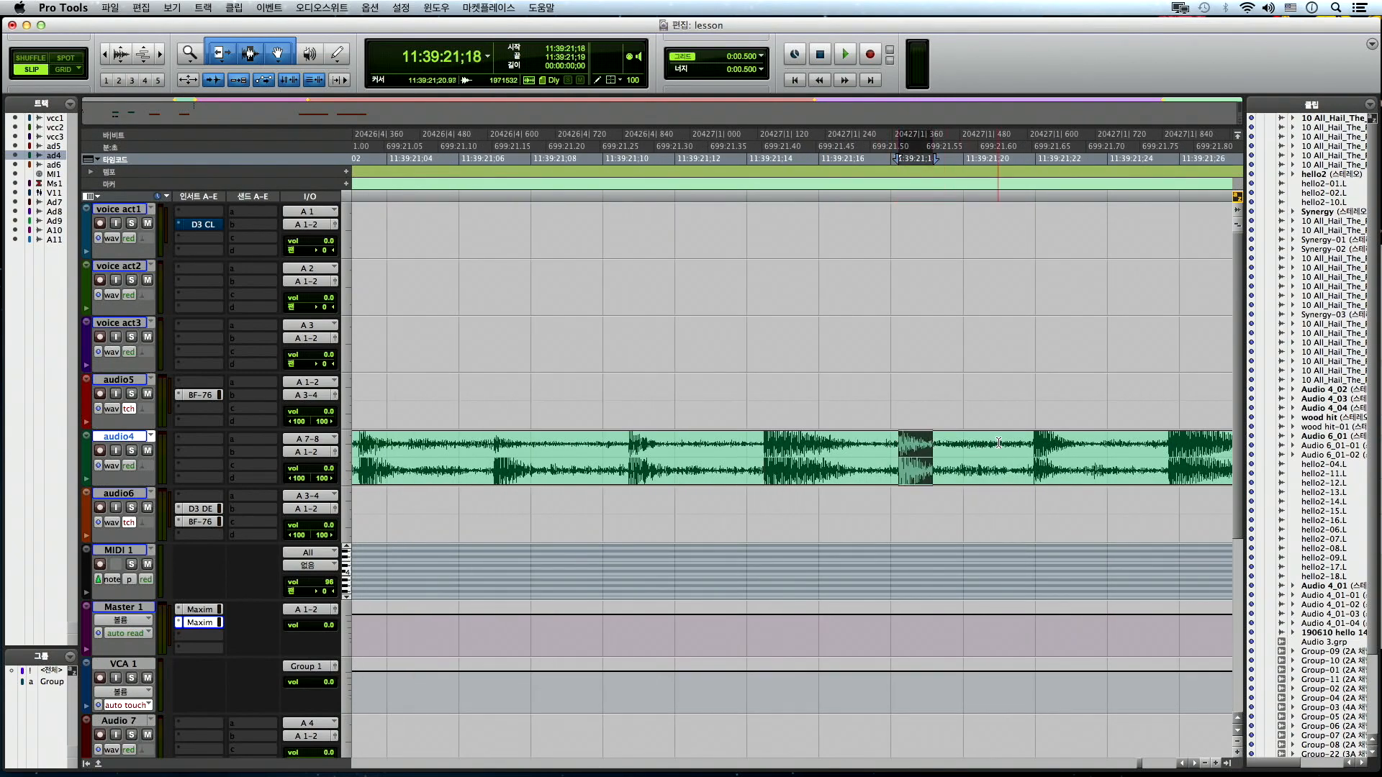
{"action": "left_click_drag", "start_coordinate": [1027, 442], "coordinate": [1063, 442]}
{"action": "scroll", "coordinate": [1036, 444], "scroll_direction": "right", "scroll_amount": 5}
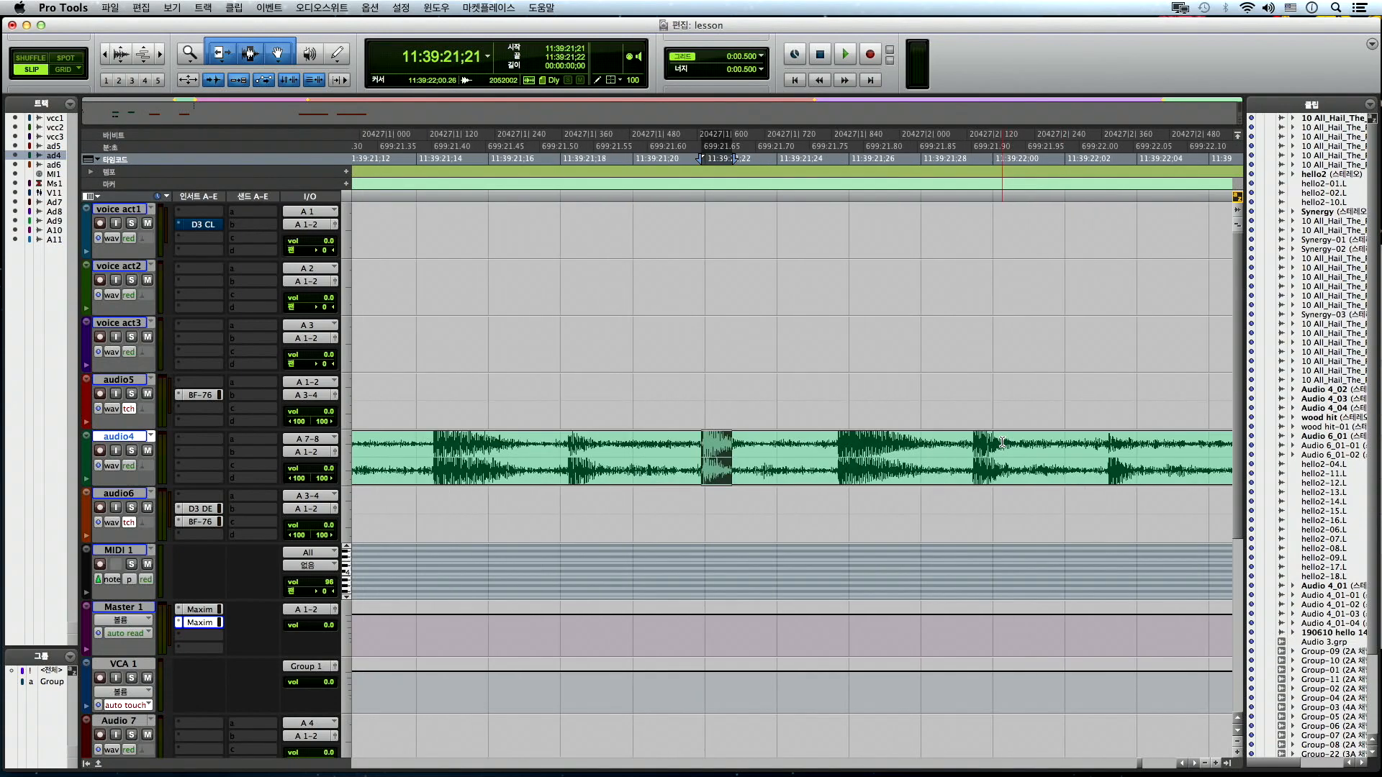
- Place the edit cursor at the strong hit at 11:39:21;25 on audio4 and inspect it at several magnifications
{"action": "left_click", "coordinate": [835, 447]}
{"action": "key", "text": "t"}
{"action": "key", "text": "t"}
{"action": "key", "text": "t"}
{"action": "left_click", "coordinate": [804, 443]}
{"action": "key", "text": "r"}
{"action": "key", "text": "r"}
{"action": "key", "text": "r"}
{"action": "key", "text": "r"}
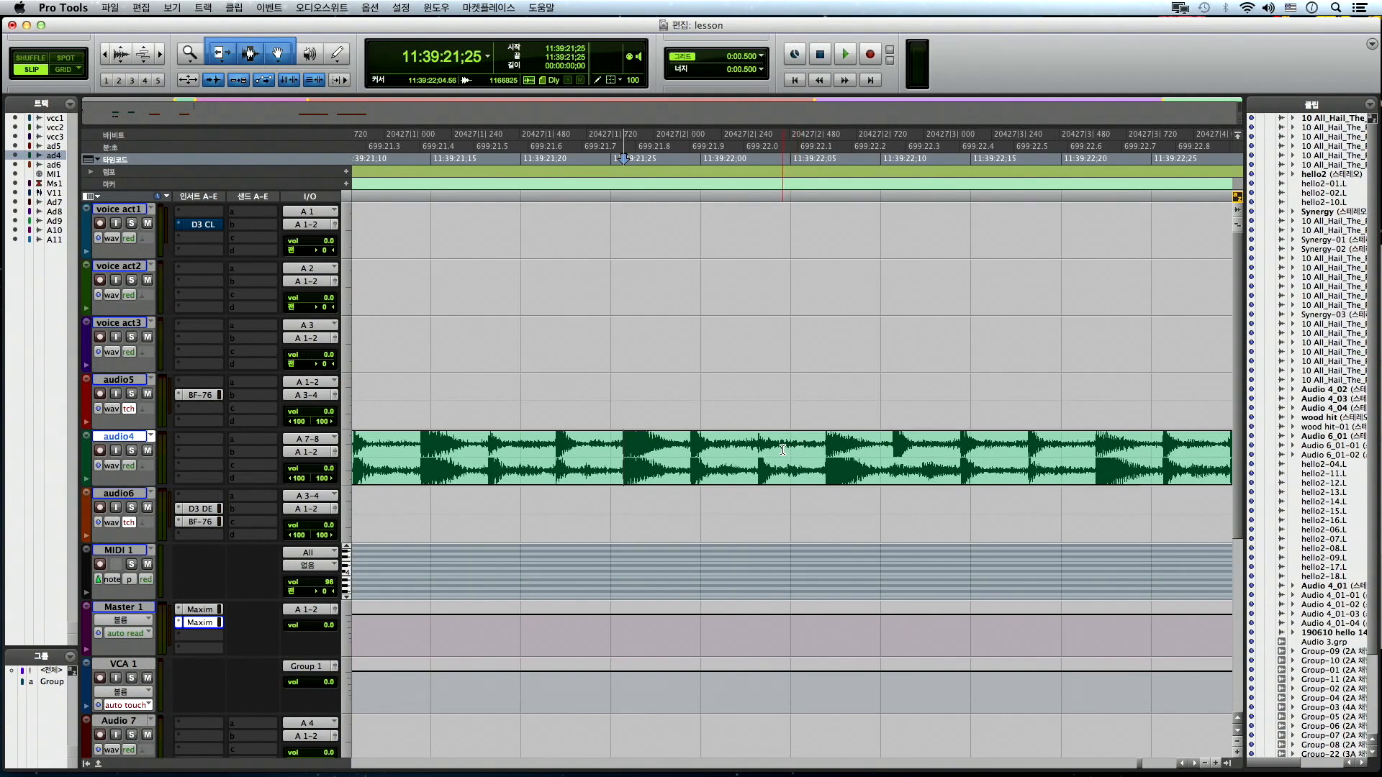
{"action": "key", "text": "r"}
{"action": "key", "text": "r"}
{"action": "key", "text": "r"}
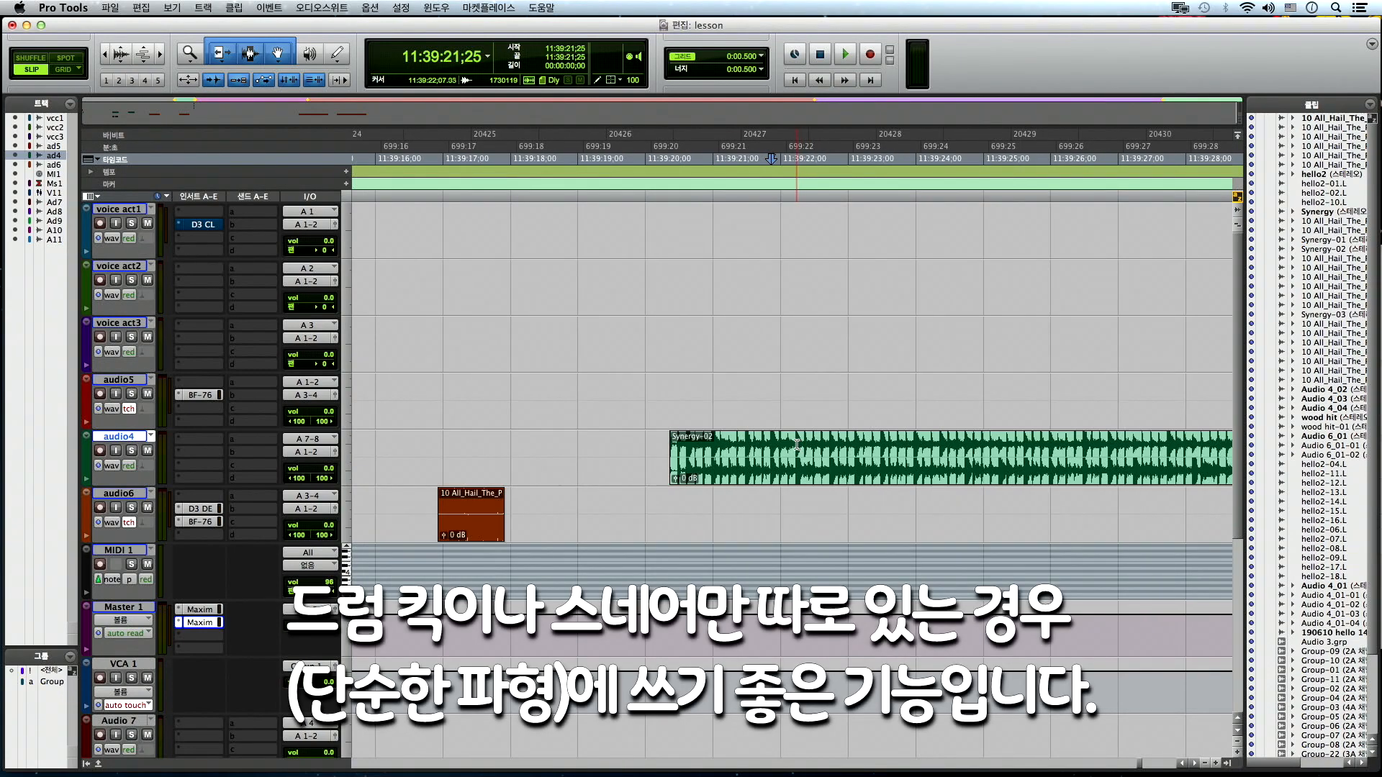
{"action": "key", "text": "t"}
{"action": "key", "text": "t"}
{"action": "key", "text": "t"}
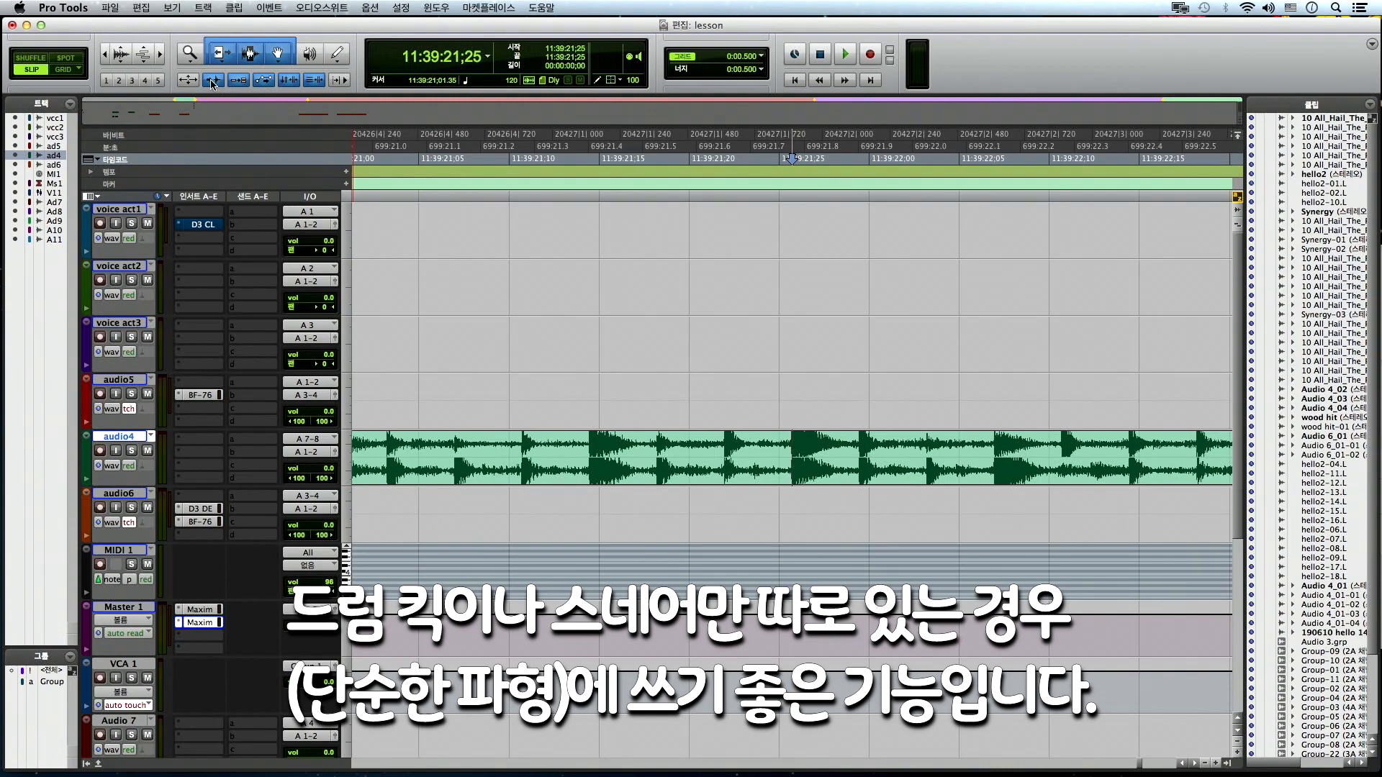
- Place the edit cursor further along Synergy-02 and advance it with Tab to Transient to 11:39:22;10
{"action": "scroll", "coordinate": [772, 444], "scroll_direction": "right", "scroll_amount": 4}
{"action": "scroll", "coordinate": [775, 447], "scroll_direction": "right", "scroll_amount": 3}
{"action": "key", "text": "r"}
{"action": "key", "text": "r"}
{"action": "scroll", "coordinate": [776, 447], "scroll_direction": "left", "scroll_amount": 4}
{"action": "left_click", "coordinate": [750, 445]}
{"action": "key", "text": "Tab"}
{"action": "key", "text": "t"}
{"action": "key", "text": "t"}
{"action": "key", "text": "t"}
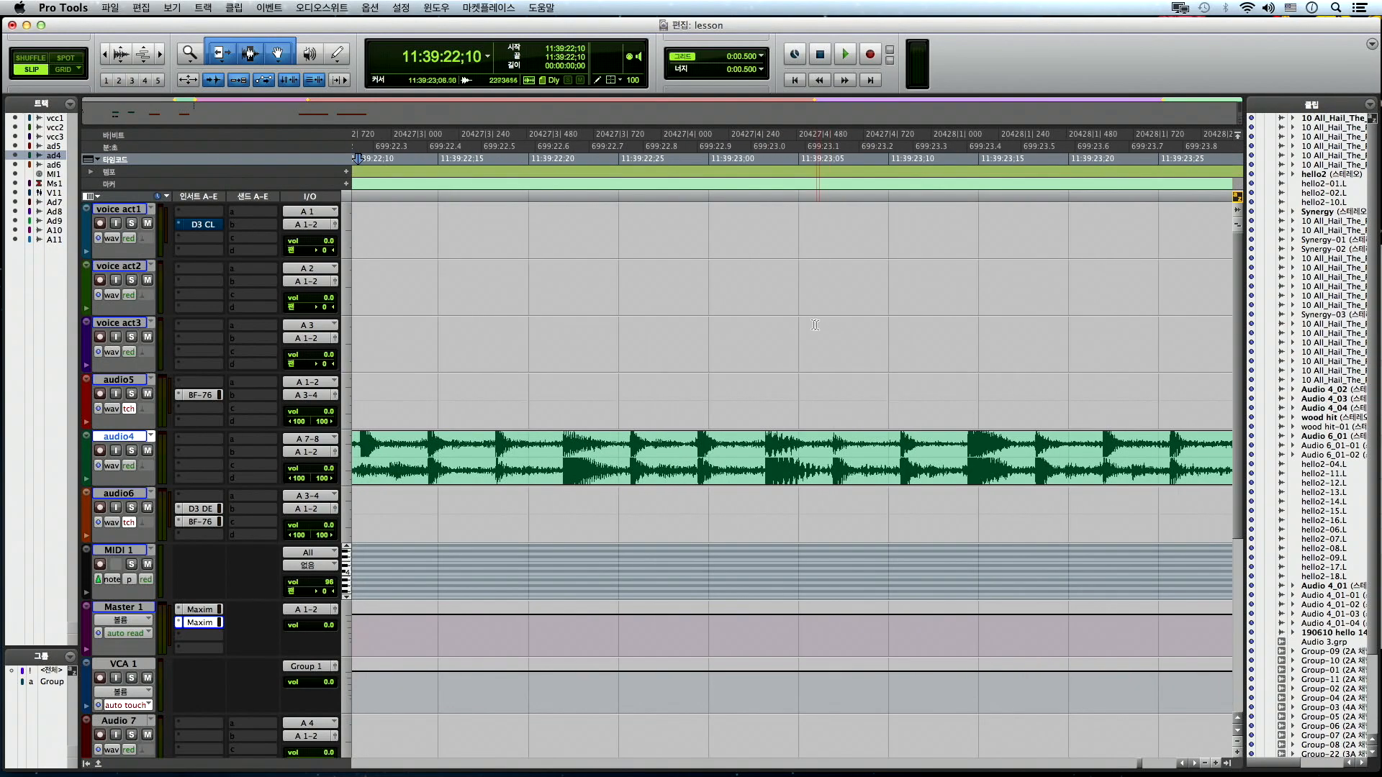
- Step hit by hit through Synergy-02 to the transient at 11:39:23;03, and turn off Tab to Transient
{"action": "key", "text": "Tab"}
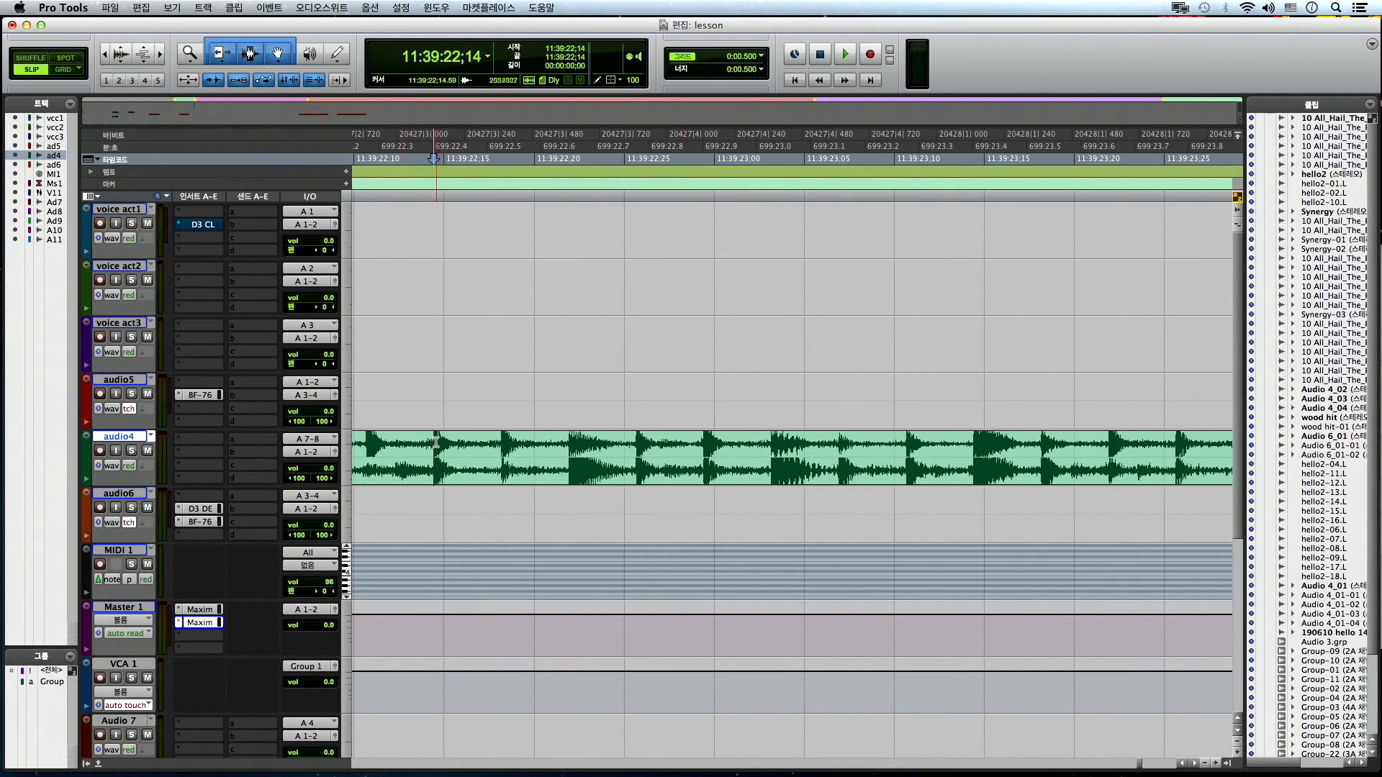
{"action": "key", "text": "Tab"}
{"action": "key", "text": "Tab"}
{"action": "key", "text": "Tab"}
{"action": "key", "text": "Tab"}
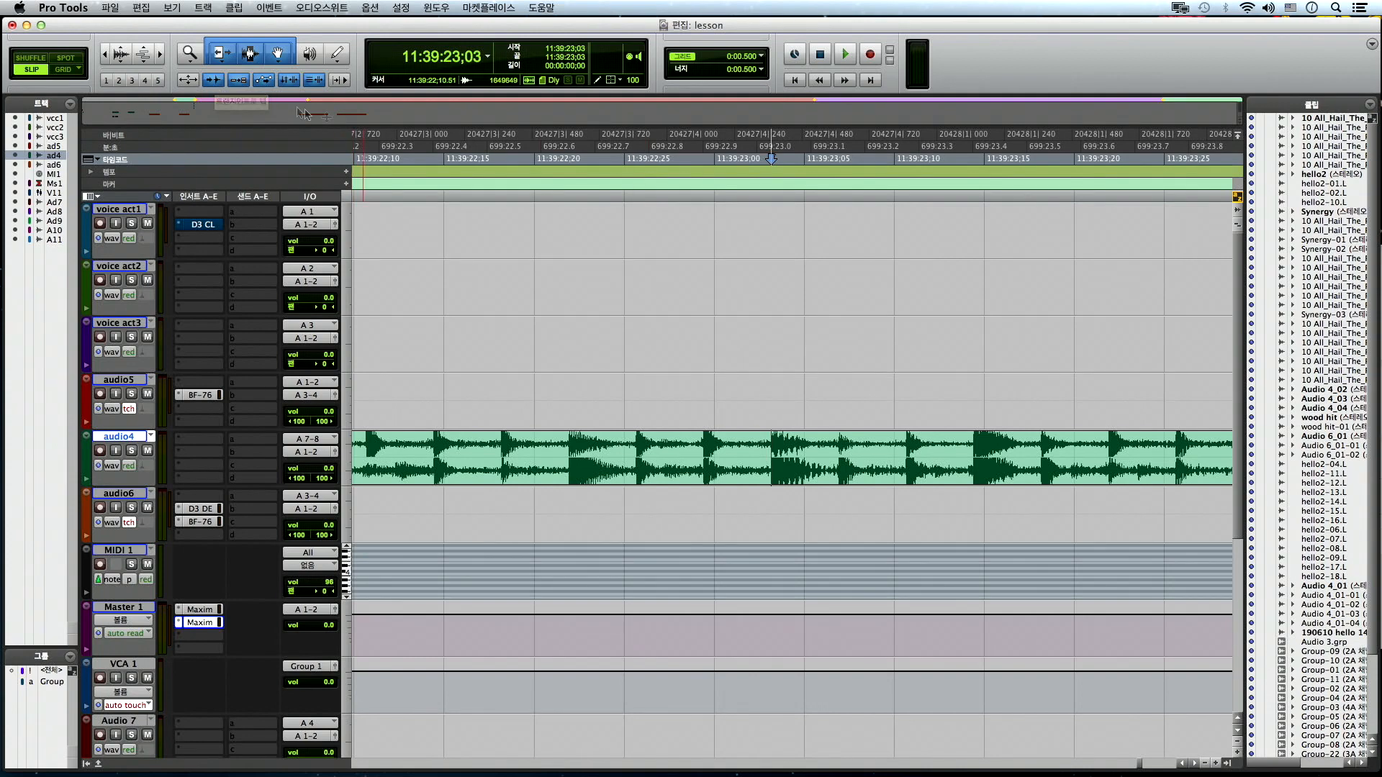
{"action": "left_click", "coordinate": [216, 81]}
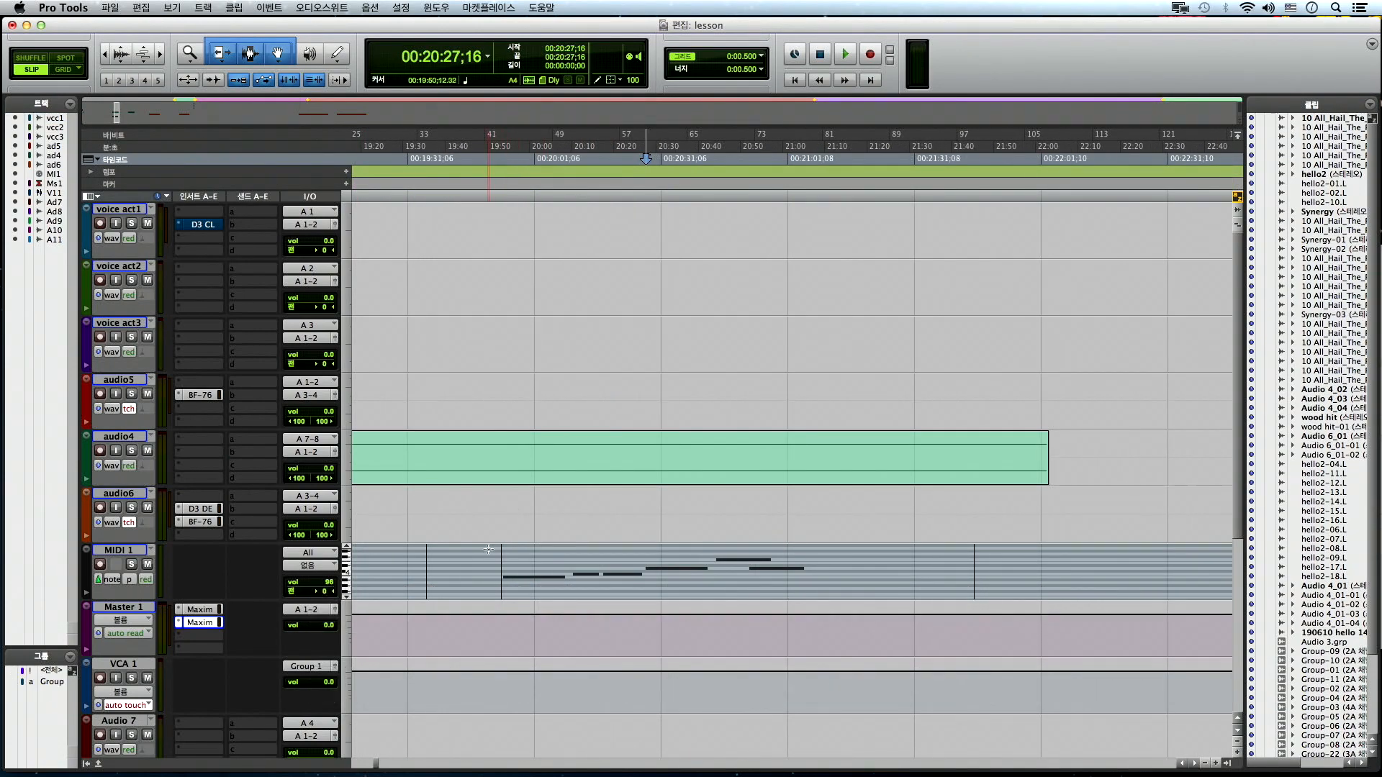
- Display audio6's volume automation with the edit cursor at 02:14:20;28 and turn off Automation Follows Edit
{"action": "key", "text": "super+bracketleft"}
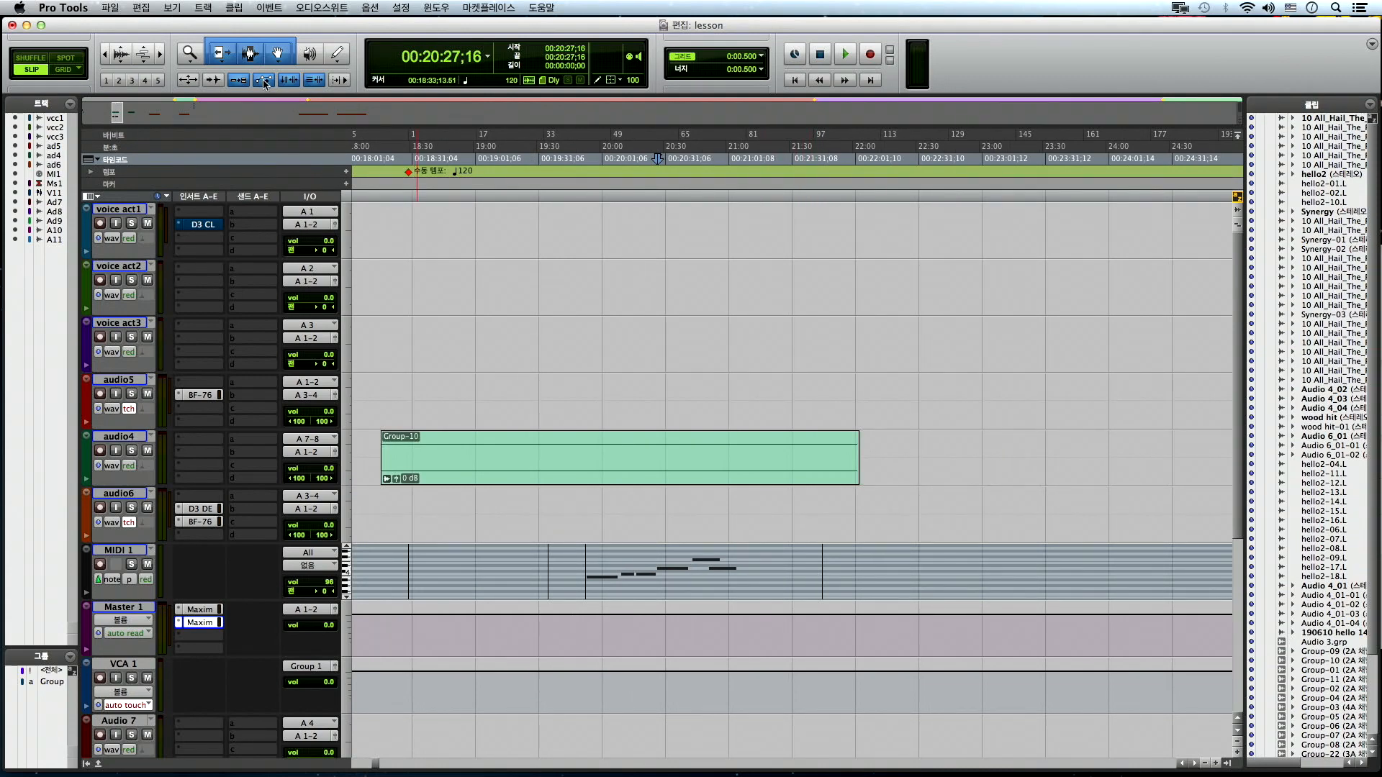
{"action": "key", "text": "super+bracketleft"}
{"action": "key", "text": "super+bracketleft"}
{"action": "key", "text": "super+bracketleft"}
{"action": "key", "text": "super+bracketleft"}
{"action": "key", "text": "super+bracketleft"}
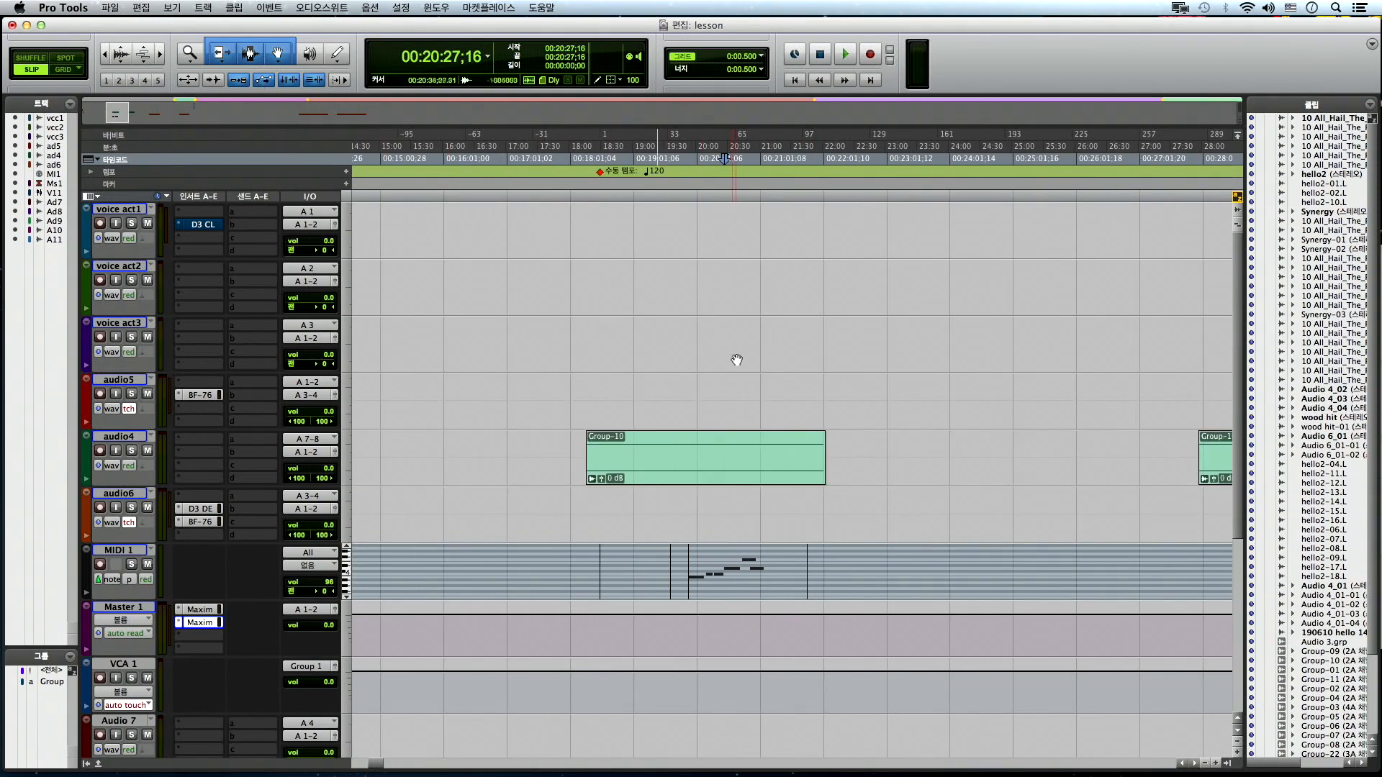
{"action": "left_click", "coordinate": [760, 504]}
{"action": "key", "text": "minus"}
{"action": "left_click", "coordinate": [822, 519]}
{"action": "key", "text": "t"}
{"action": "key", "text": "t"}
{"action": "key", "text": "t"}
{"action": "key", "text": "r"}
{"action": "left_click", "coordinate": [262, 80]}
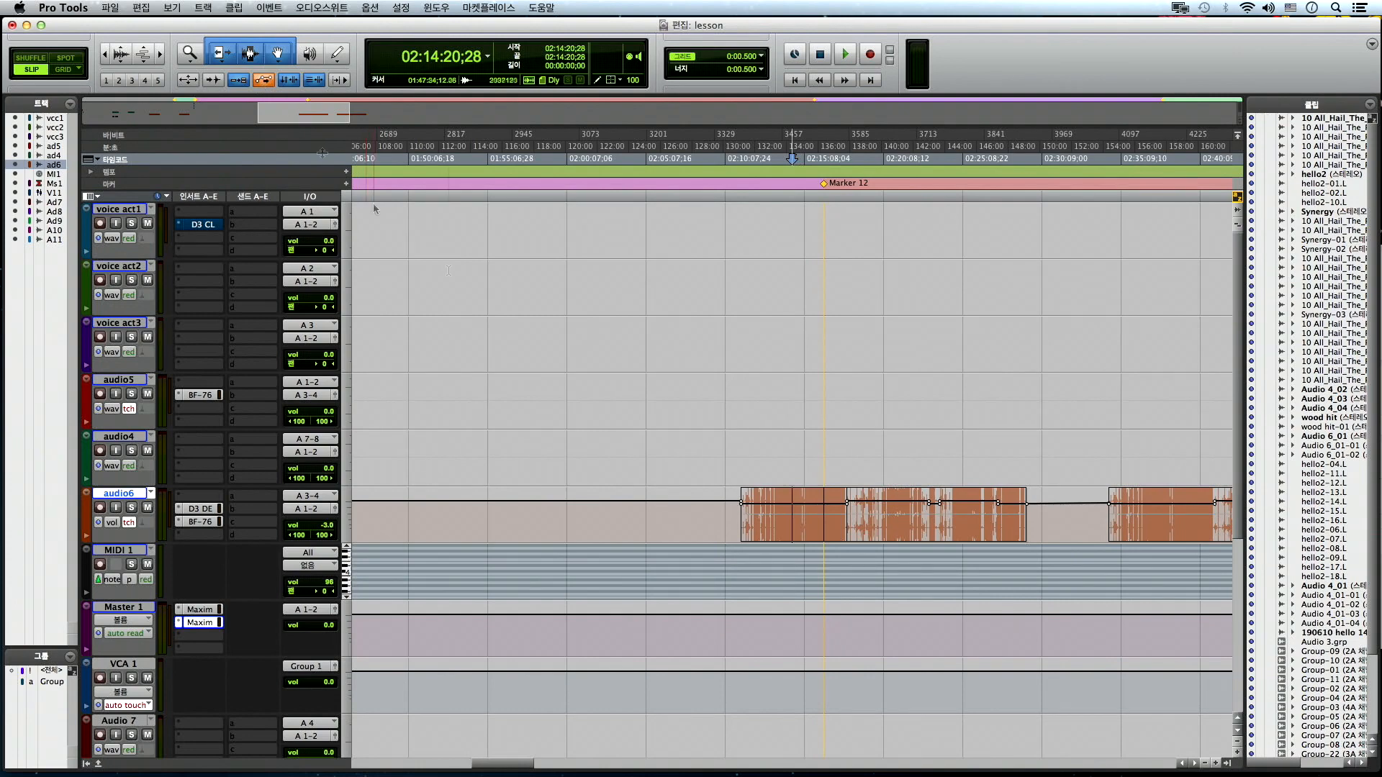
- Return audio6 to waveform view and place the edit cursor at 02:13:23;17, leaving Automation Follows Edit off
{"action": "left_click", "coordinate": [267, 81]}
{"action": "left_click", "coordinate": [719, 533]}
{"action": "key", "text": "ctrl+minus"}
{"action": "left_click", "coordinate": [259, 81]}
{"action": "left_click", "coordinate": [777, 507]}
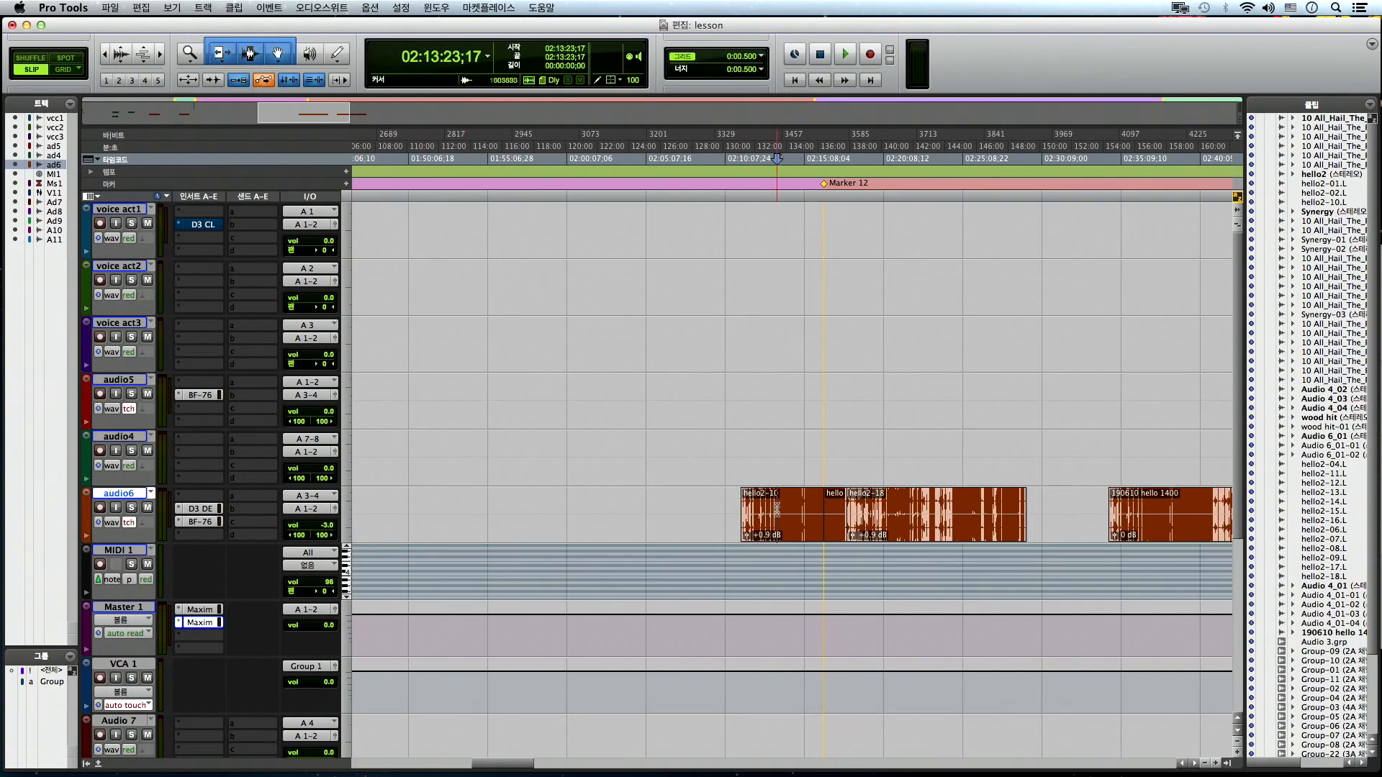
- Move the hello2-10 clip on audio6 to start at 02:08:05;15 with Automation Follows Edit off, and undo the move
{"action": "key", "text": "t"}
{"action": "left_click_drag", "start_coordinate": [777, 529], "coordinate": [682, 531]}
{"action": "key", "text": "minus"}
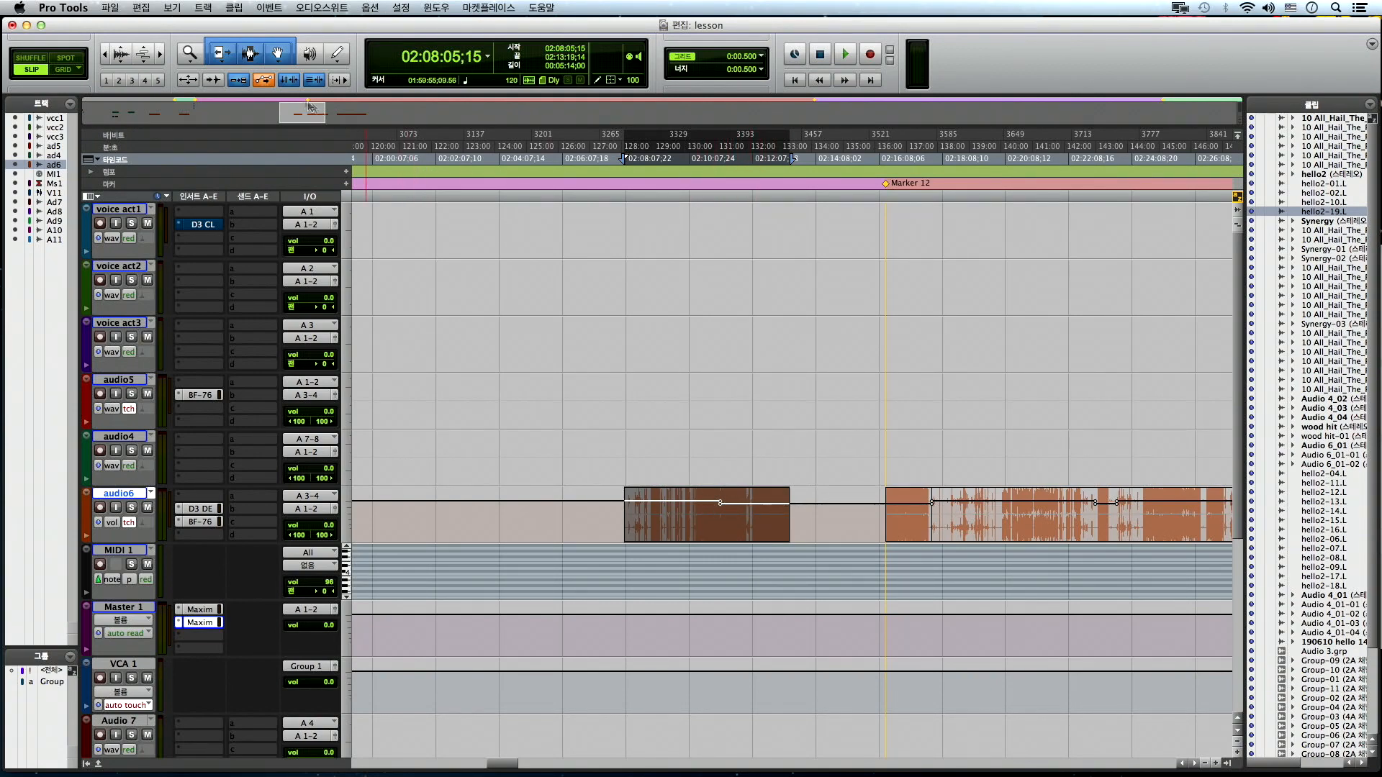
{"action": "key", "text": "ctrl+minus"}
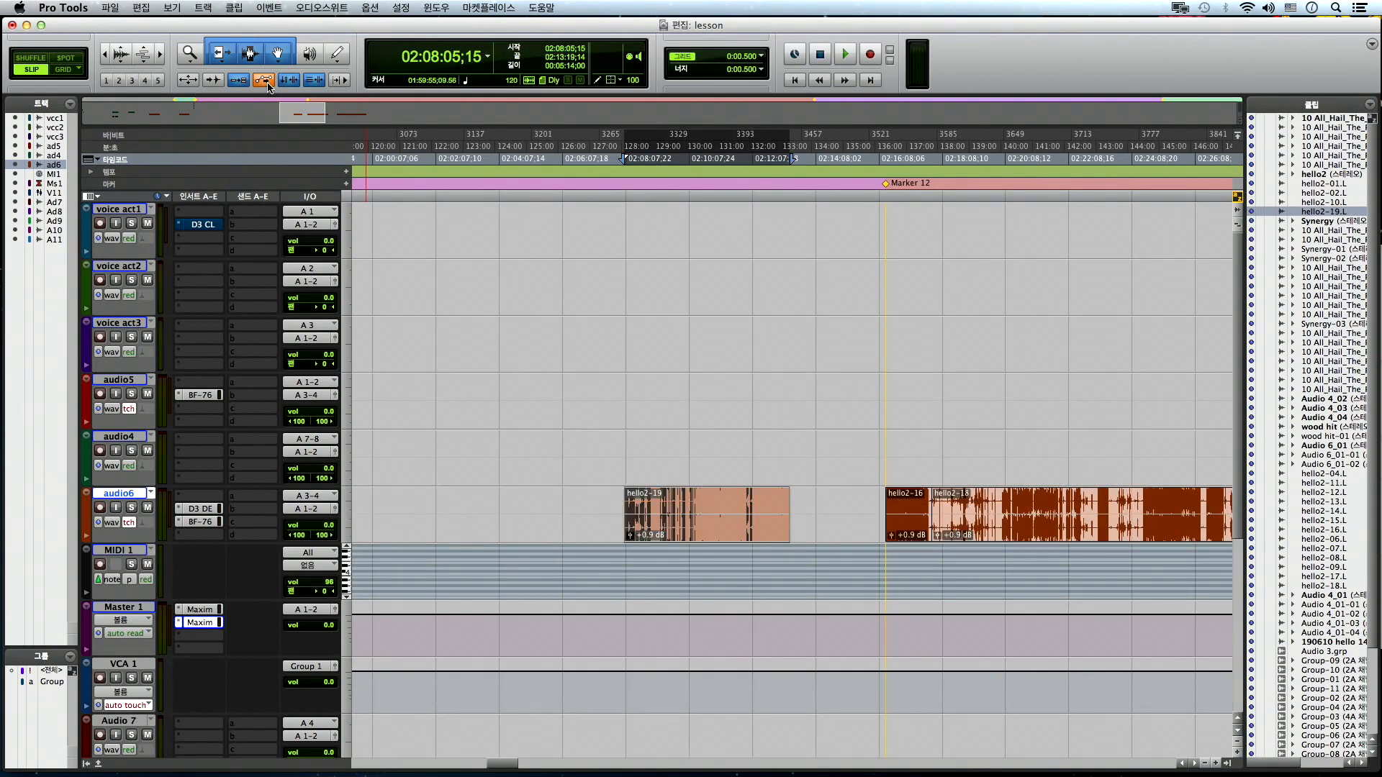
{"action": "key", "text": "super+z"}
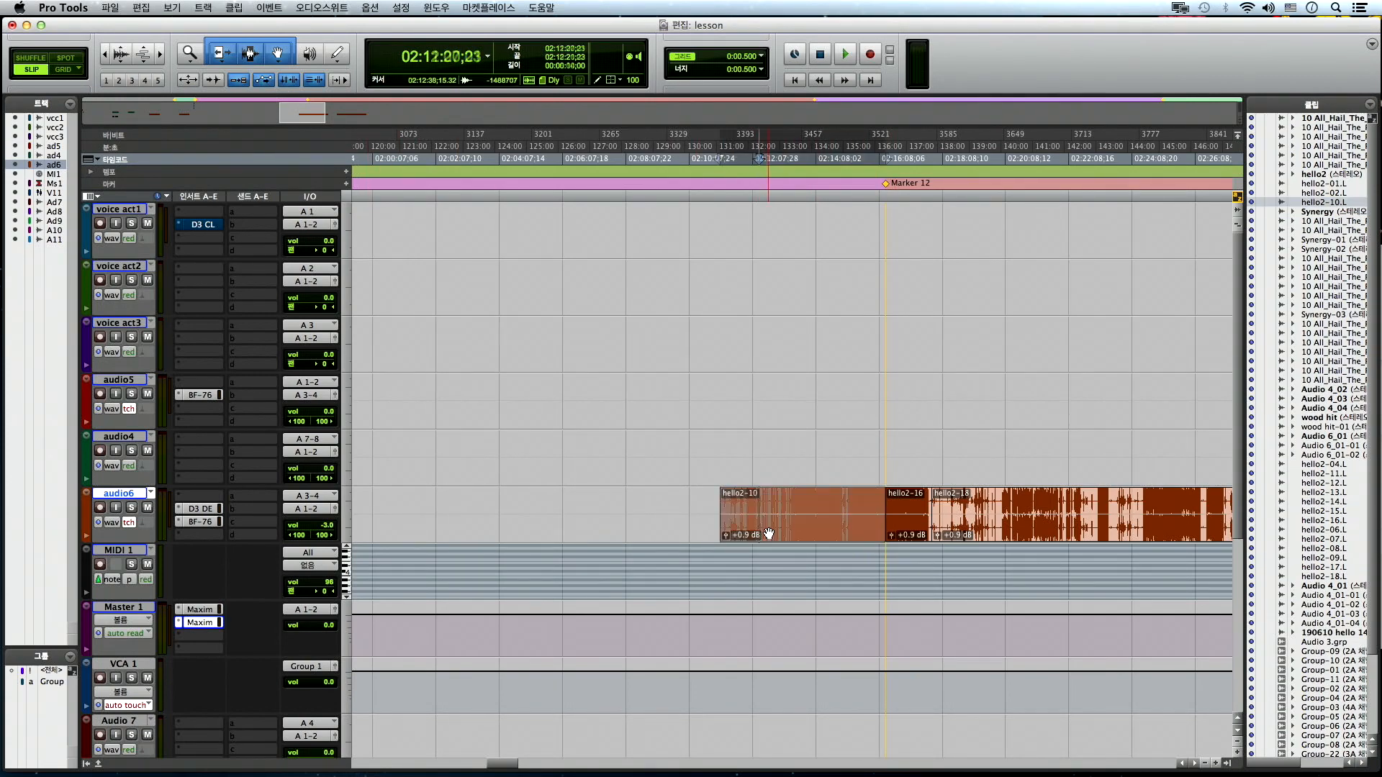
- Move the hello2-10 clip to 02:01:02;06 with Automation Follows Edit on and compare audio6's volume and waveform views
{"action": "key", "text": "ctrl+minus"}
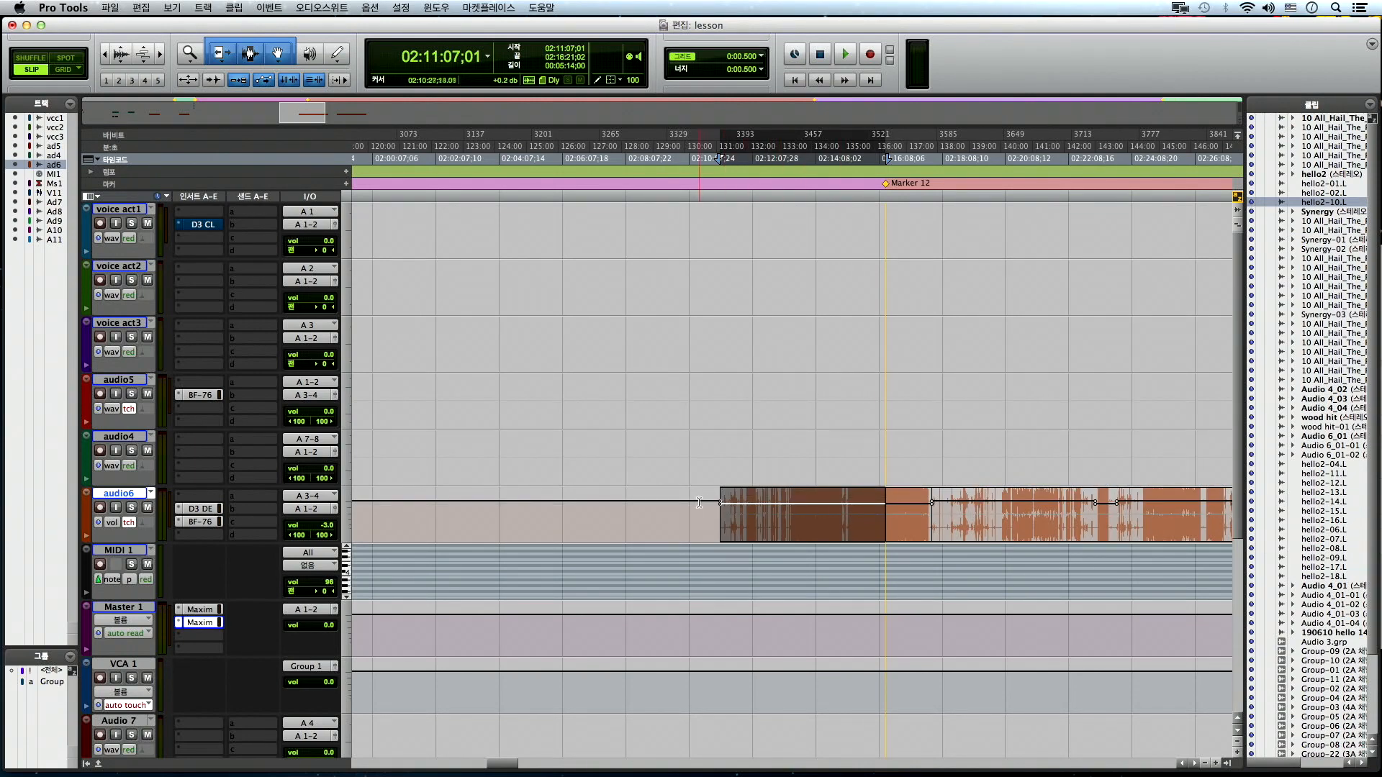
{"action": "left_click_drag", "start_coordinate": [816, 522], "coordinate": [504, 530]}
{"action": "key", "text": "ctrl+minus"}
{"action": "key", "text": "ctrl+minus"}
{"action": "key", "text": "ctrl+minus"}
{"action": "key", "text": "ctrl+minus"}
{"action": "key", "text": "ctrl+minus"}
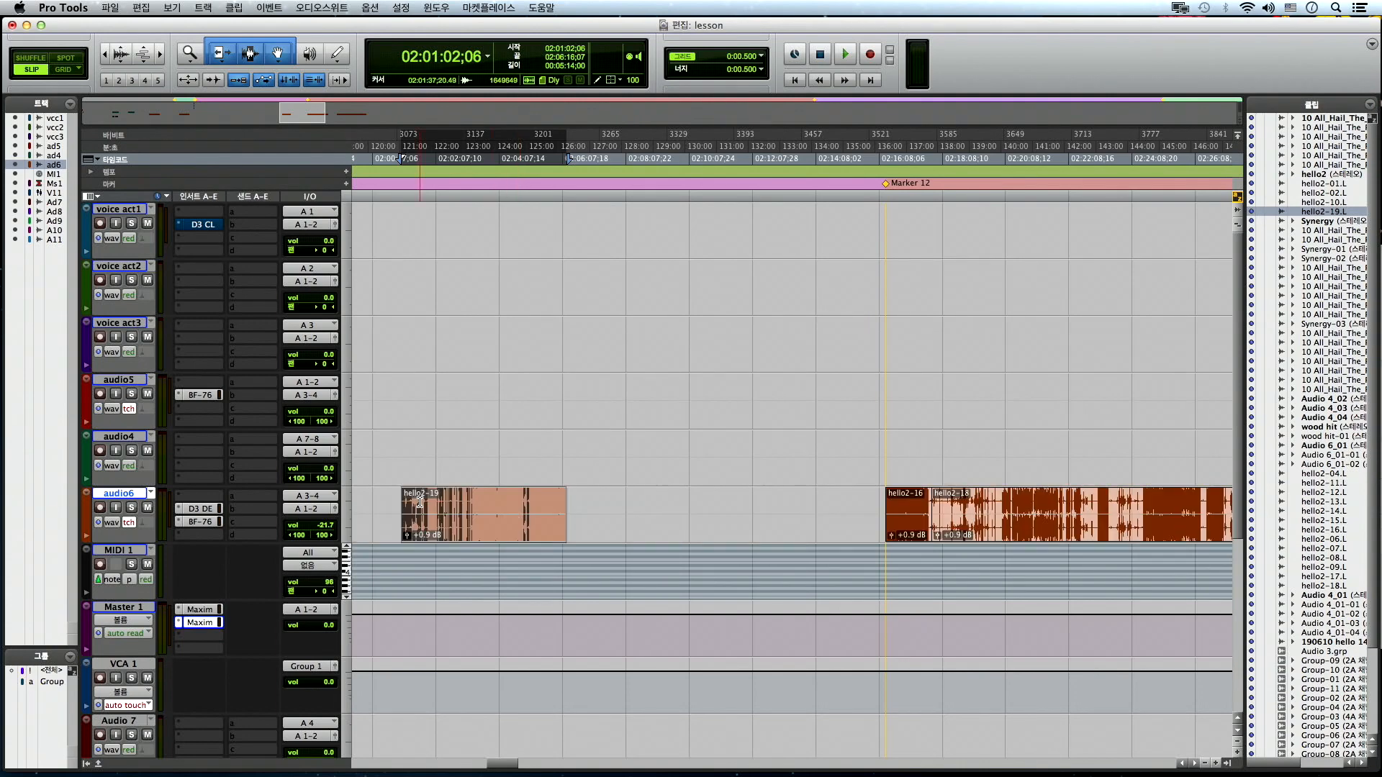
- Move the hello2-19 clip on audio6 to start at 02:04:50;06 and compare the track's volume and waveform views again
{"action": "left_click_drag", "start_coordinate": [396, 451], "coordinate": [567, 448]}
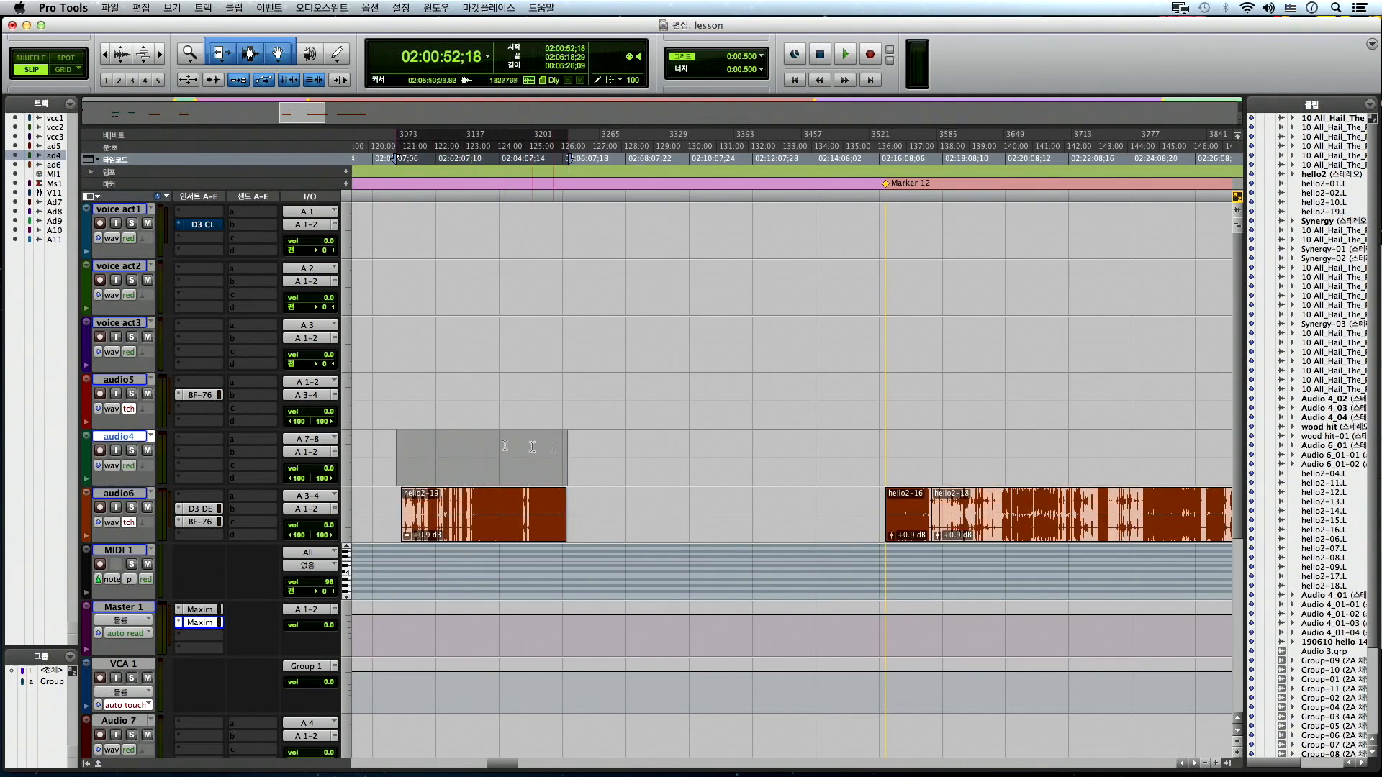
{"action": "left_click", "coordinate": [463, 459]}
{"action": "left_click", "coordinate": [492, 529]}
{"action": "key", "text": "ctrl+minus"}
{"action": "key", "text": "ctrl+minus"}
{"action": "left_click_drag", "start_coordinate": [491, 534], "coordinate": [616, 534]}
{"action": "key", "text": "ctrl+minus"}
{"action": "key", "text": "ctrl+minus"}
{"action": "key", "text": "ctrl+minus"}
{"action": "key", "text": "ctrl+minus"}
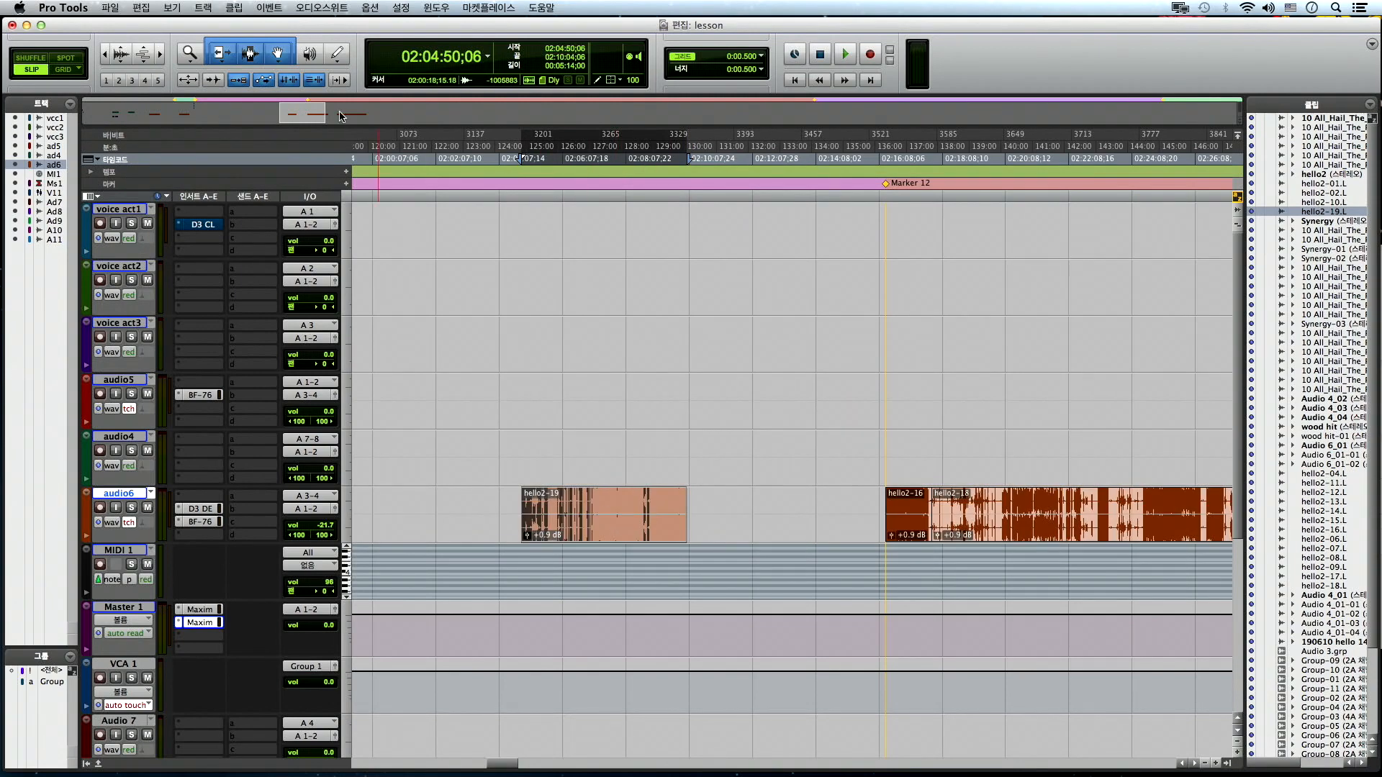
- Turn off Automation Follows Edit, move hello2-19 to 02:10:15;04, and compare audio6's volume and waveform views
{"action": "left_click", "coordinate": [263, 79]}
{"action": "left_click_drag", "start_coordinate": [613, 534], "coordinate": [783, 533]}
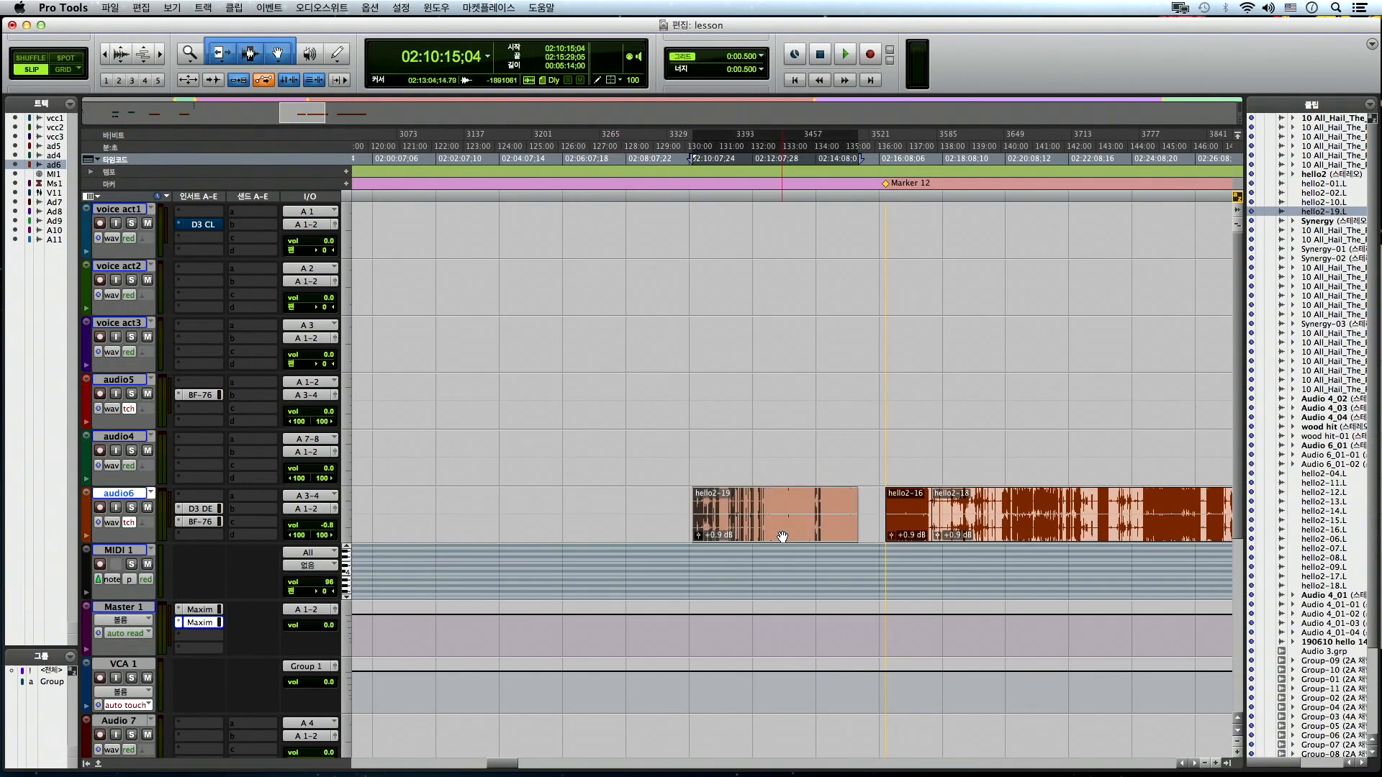
{"action": "key", "text": "ctrl+minus"}
{"action": "key", "text": "ctrl+minus"}
{"action": "key", "text": "ctrl+minus"}
{"action": "key", "text": "ctrl+minus"}
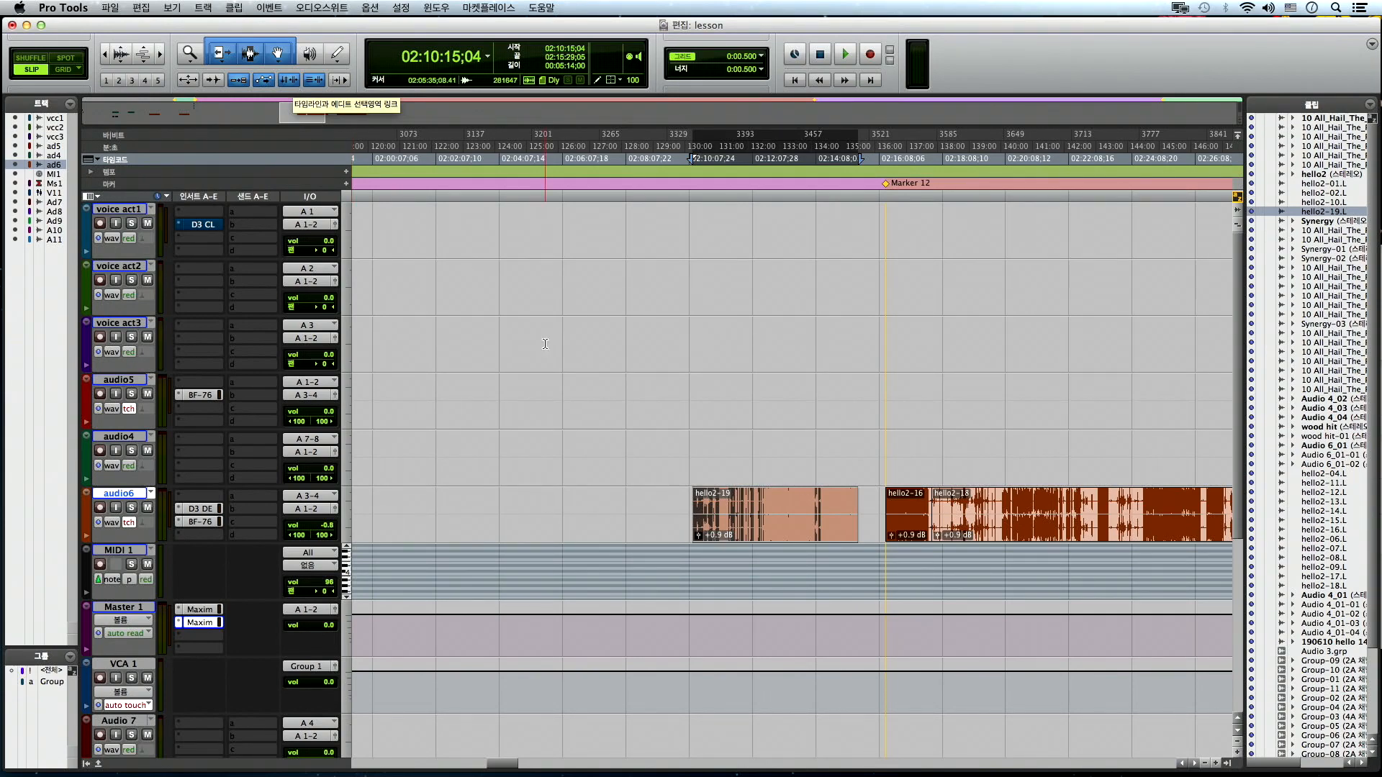
- With Link Timeline and Edit Selection off, select hello2-19, hello2-18 and 190610 hello 1400 in turn on audio6
{"action": "left_click", "coordinate": [765, 519]}
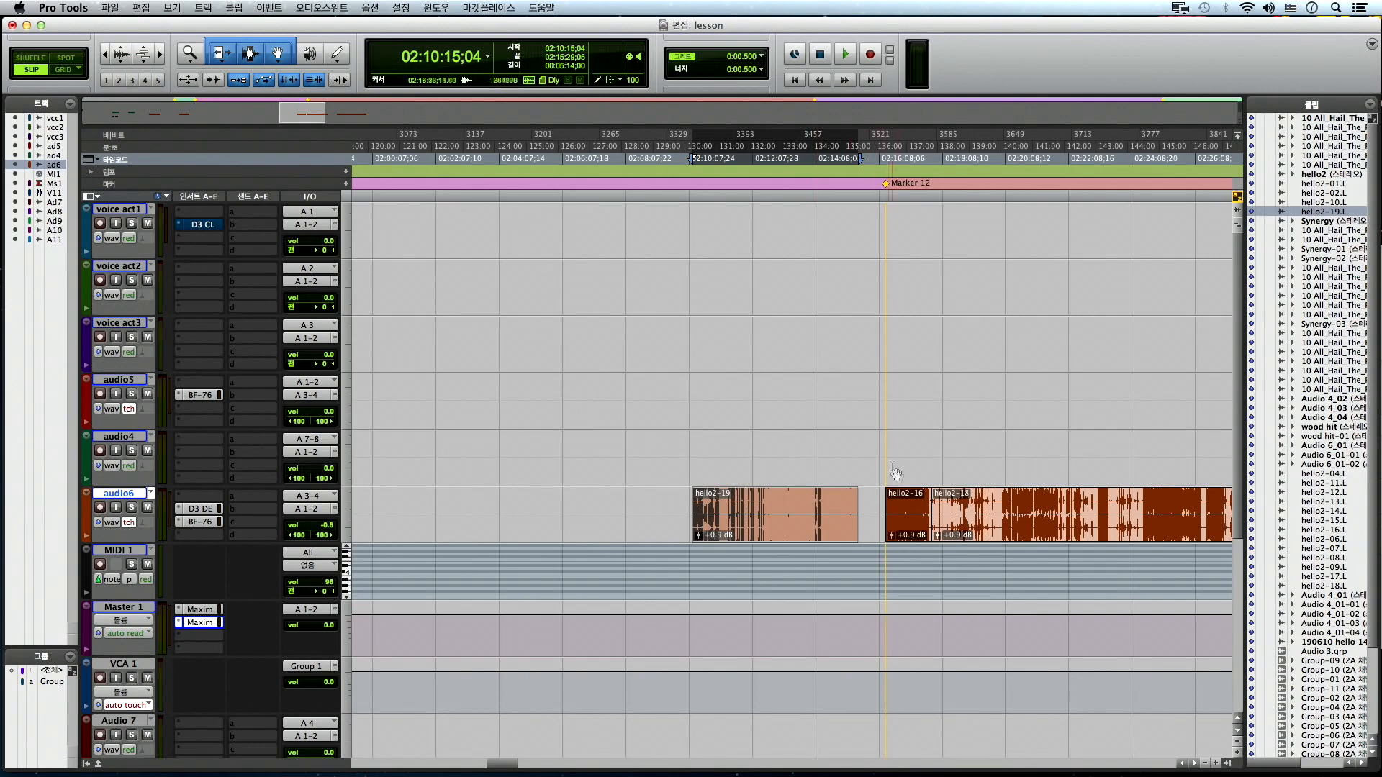
{"action": "left_click", "coordinate": [596, 513]}
{"action": "left_click", "coordinate": [817, 531]}
{"action": "left_click", "coordinate": [957, 525]}
{"action": "scroll", "coordinate": [936, 490], "scroll_direction": "right", "scroll_amount": 3}
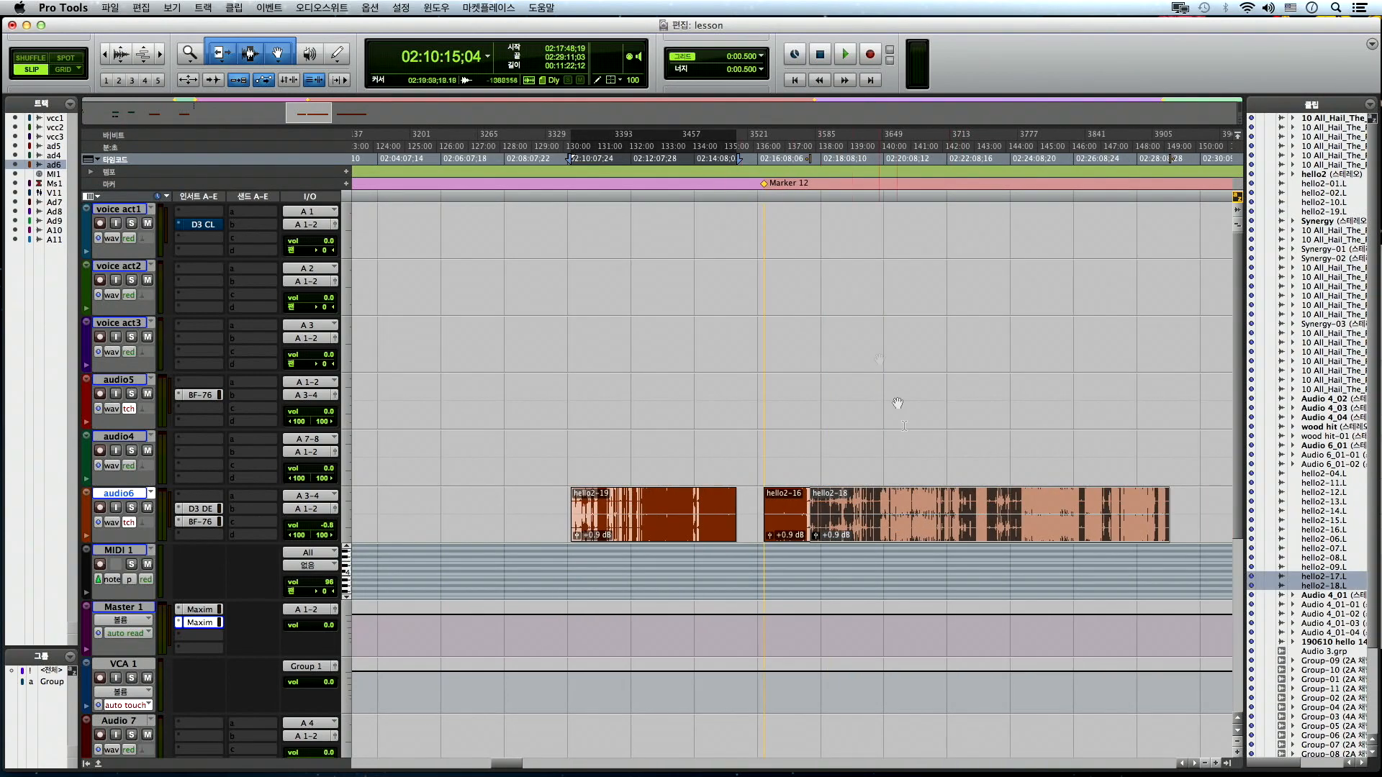
{"action": "scroll", "coordinate": [836, 504], "scroll_direction": "right", "scroll_amount": 5}
{"action": "key", "text": "r"}
{"action": "left_click", "coordinate": [982, 537]}
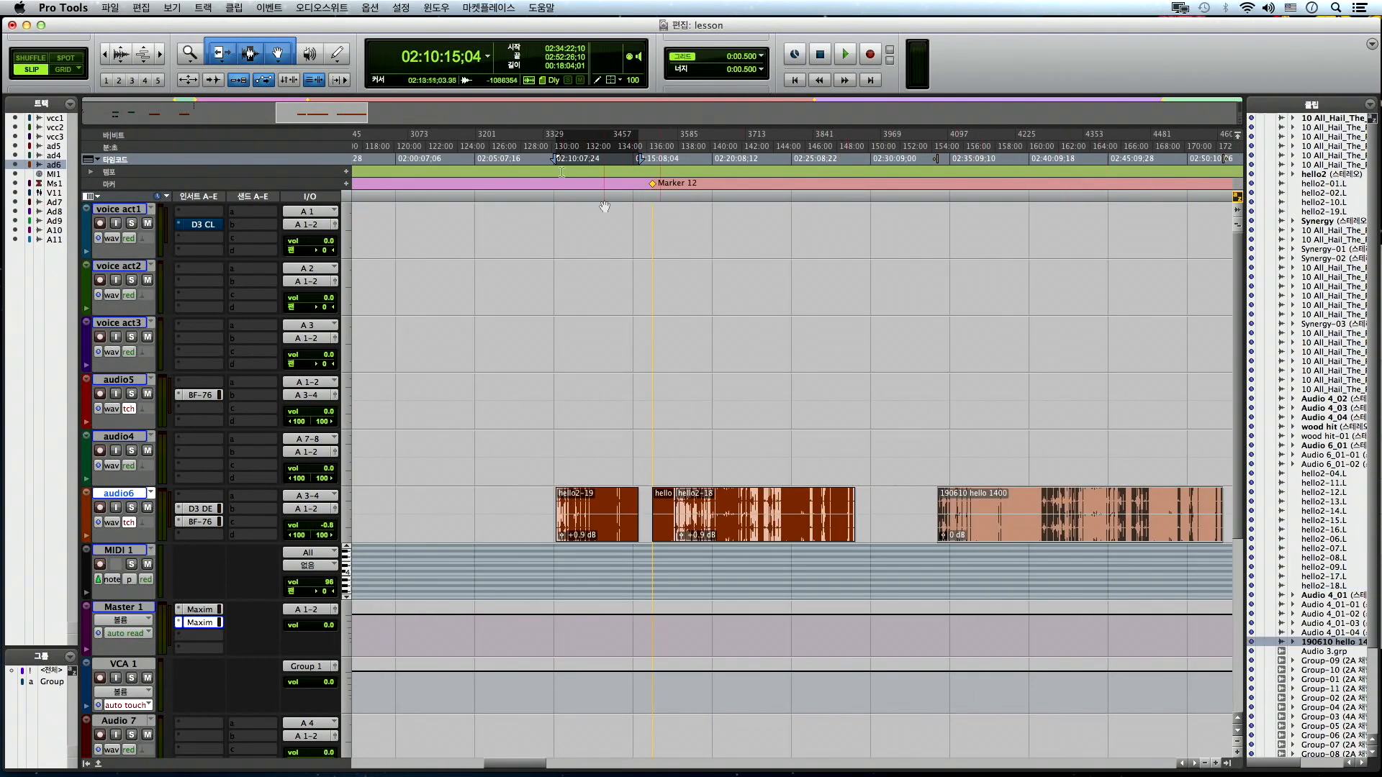
- Turn on Link Timeline and Edit Selection and select hello2-19, hello2-18 and 190610 hello 1400 in turn
{"action": "left_click", "coordinate": [289, 81]}
{"action": "left_click", "coordinate": [601, 533]}
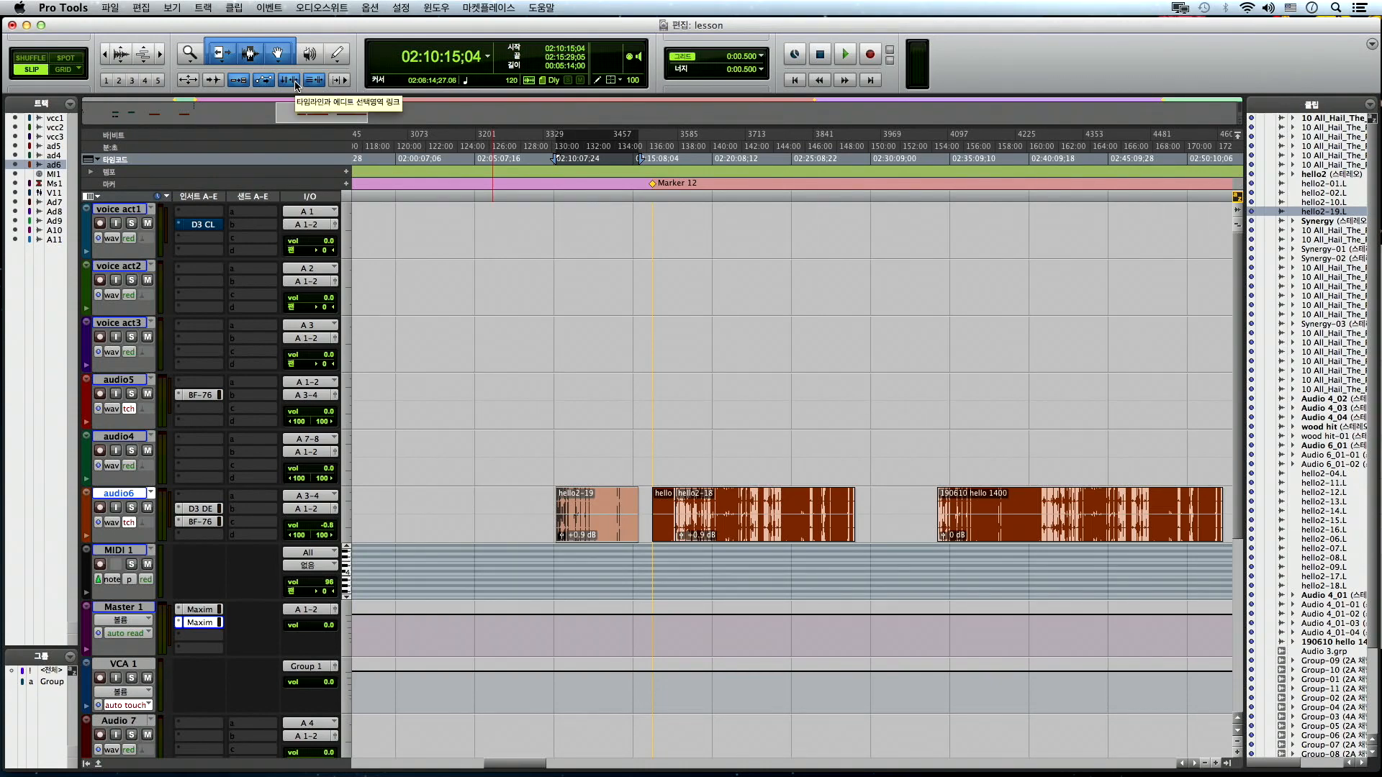
{"action": "left_click", "coordinate": [694, 452]}
{"action": "left_click", "coordinate": [735, 522]}
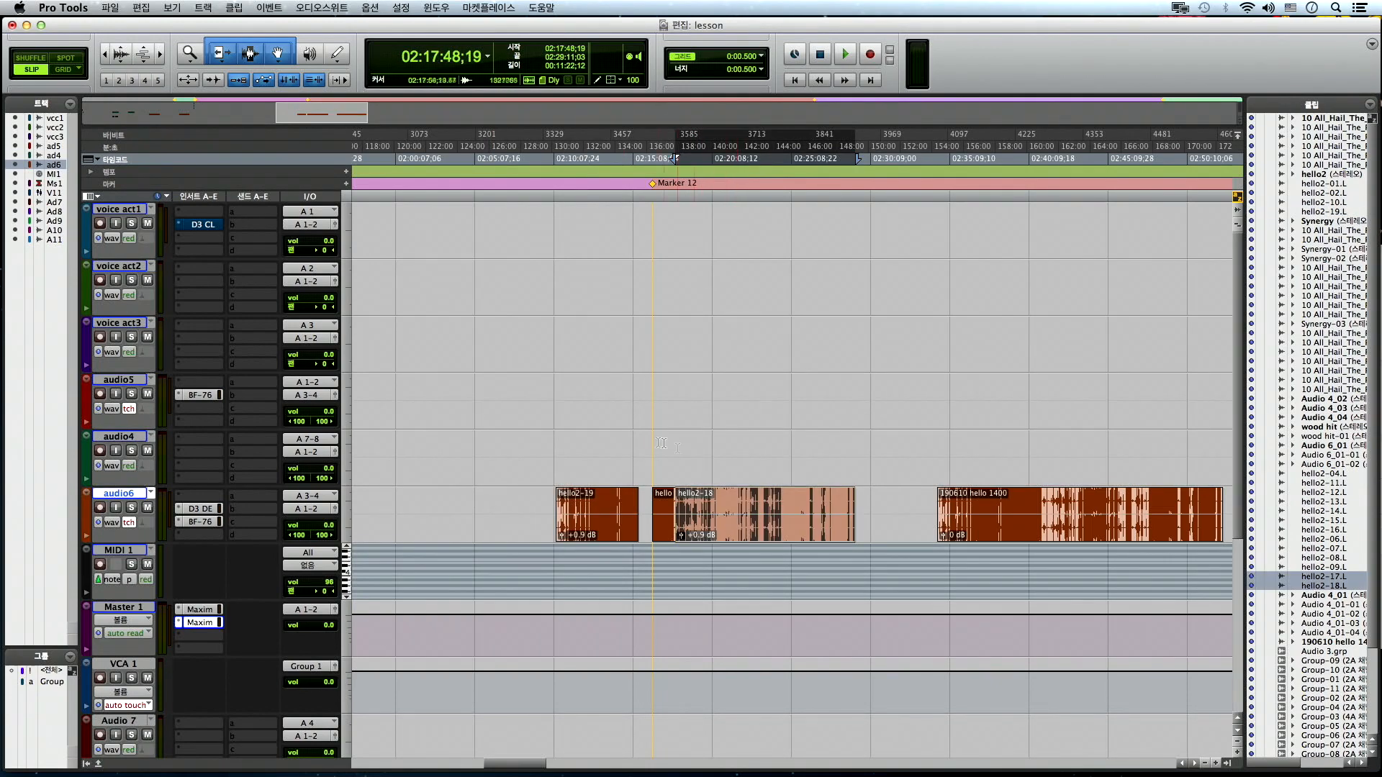
{"action": "left_click_drag", "start_coordinate": [673, 460], "coordinate": [852, 465]}
{"action": "left_click", "coordinate": [803, 522]}
{"action": "key", "text": "super+bracketleft"}
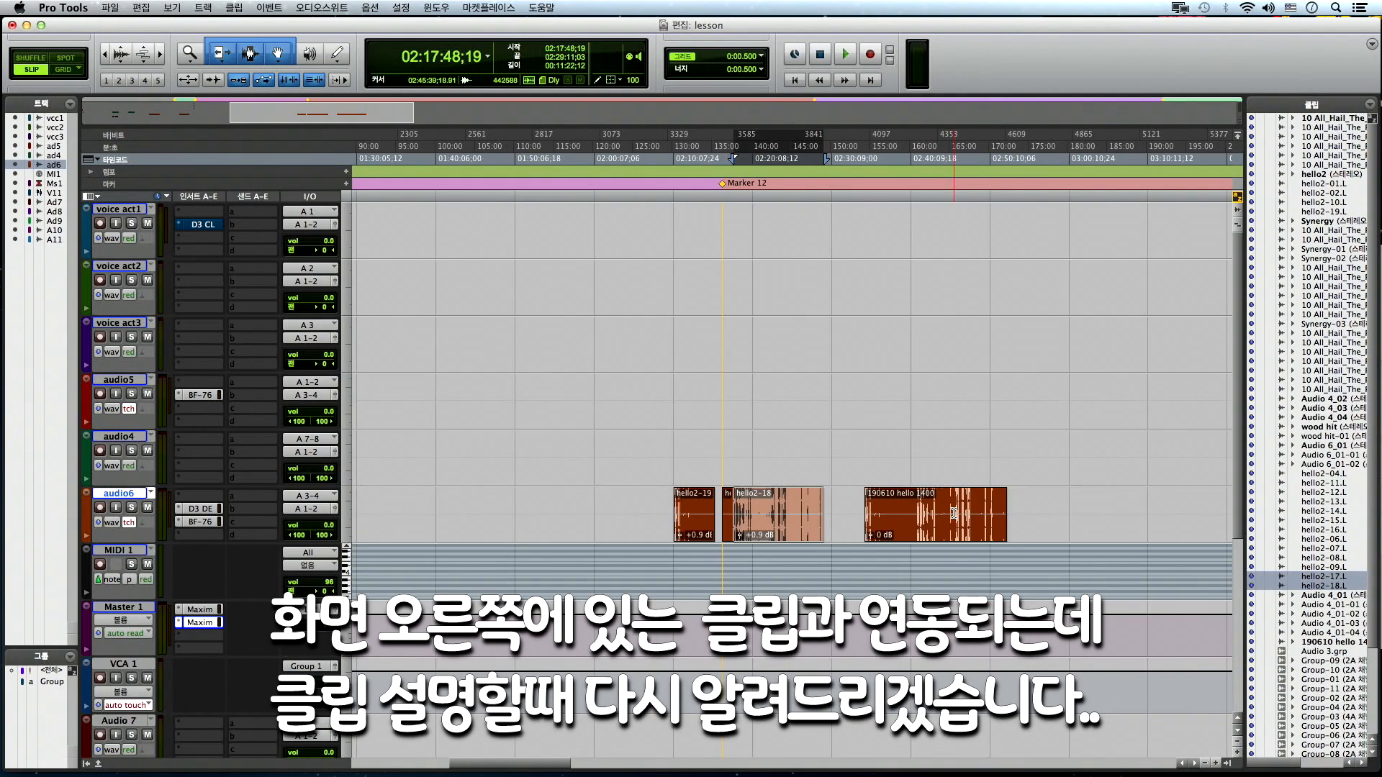
{"action": "left_click", "coordinate": [935, 539]}
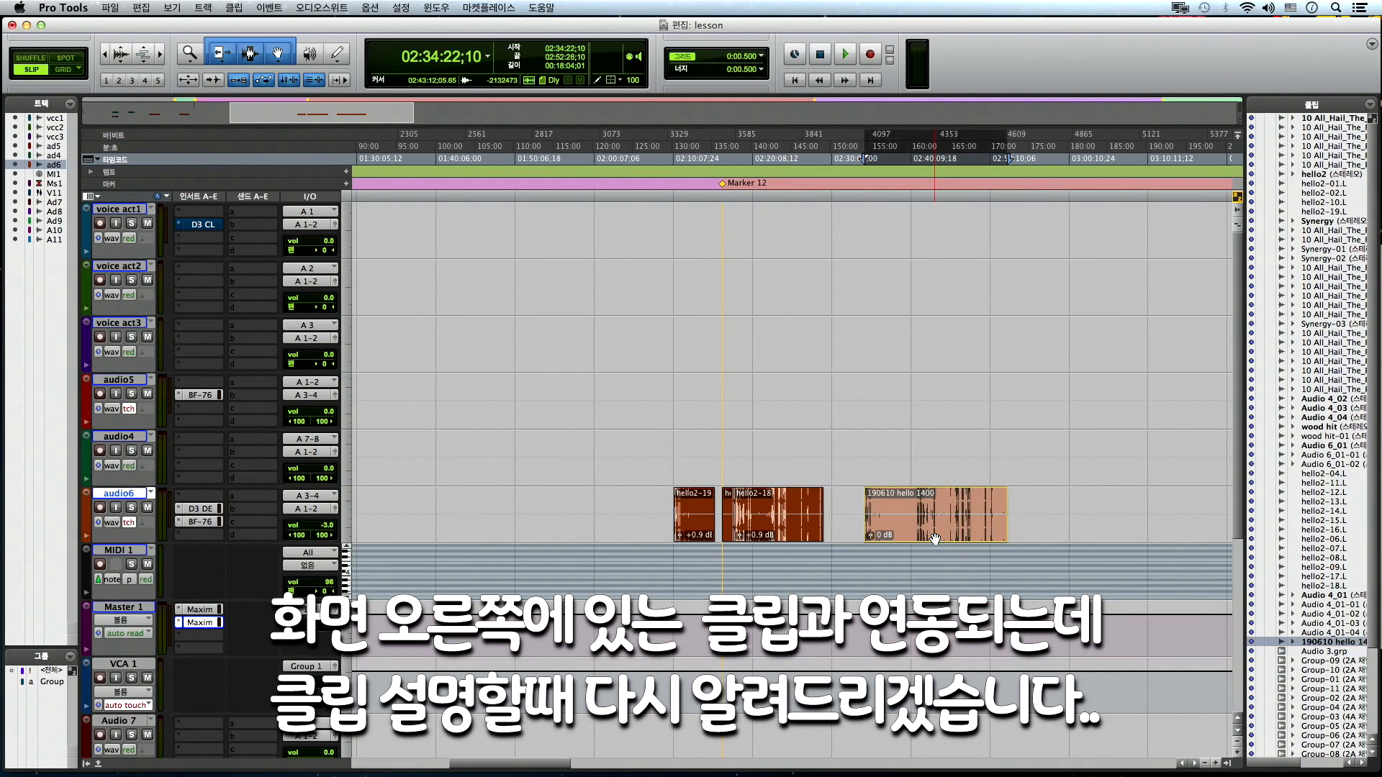
- Turn off Link Track and Edit Selection and place the edit cursor on audio4, voice act3 and voice act2 in turn
{"action": "left_click", "coordinate": [318, 82]}
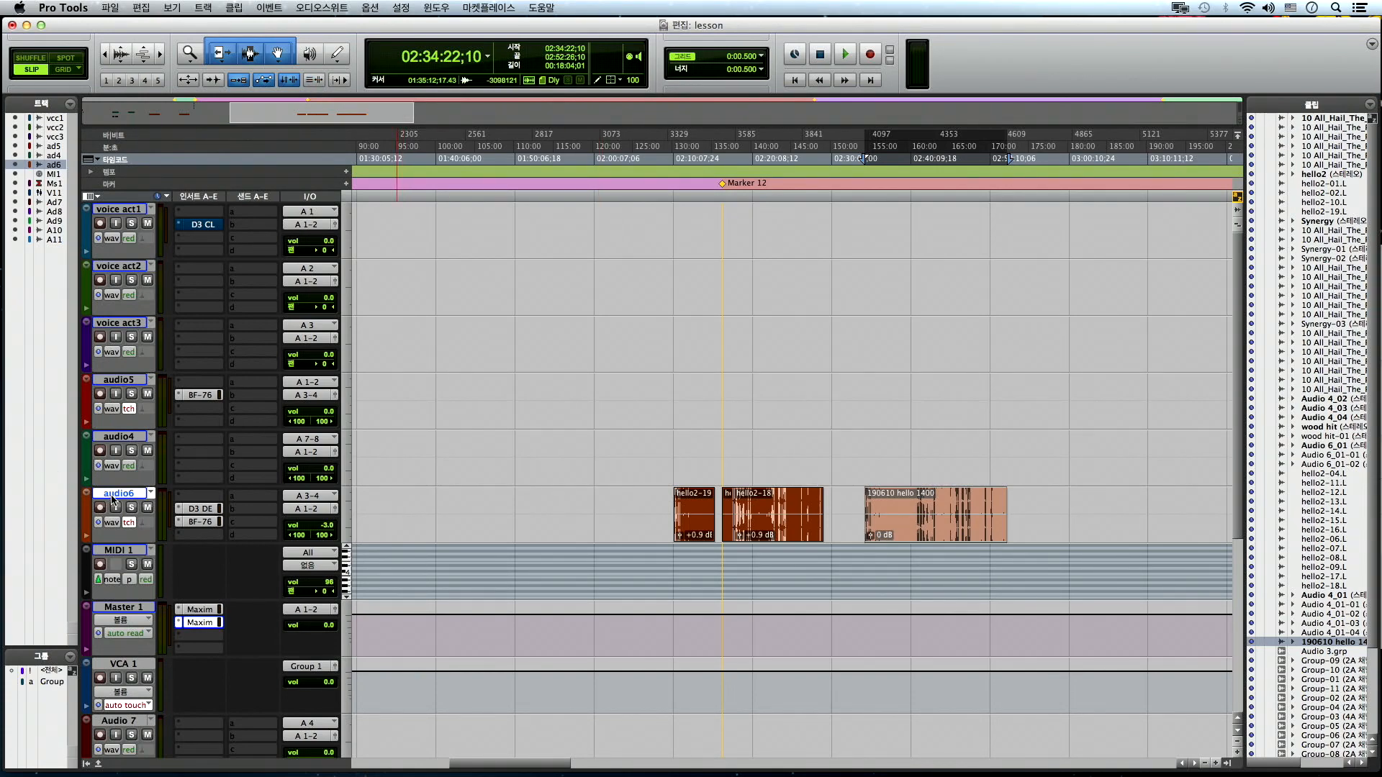
{"action": "left_click", "coordinate": [615, 449]}
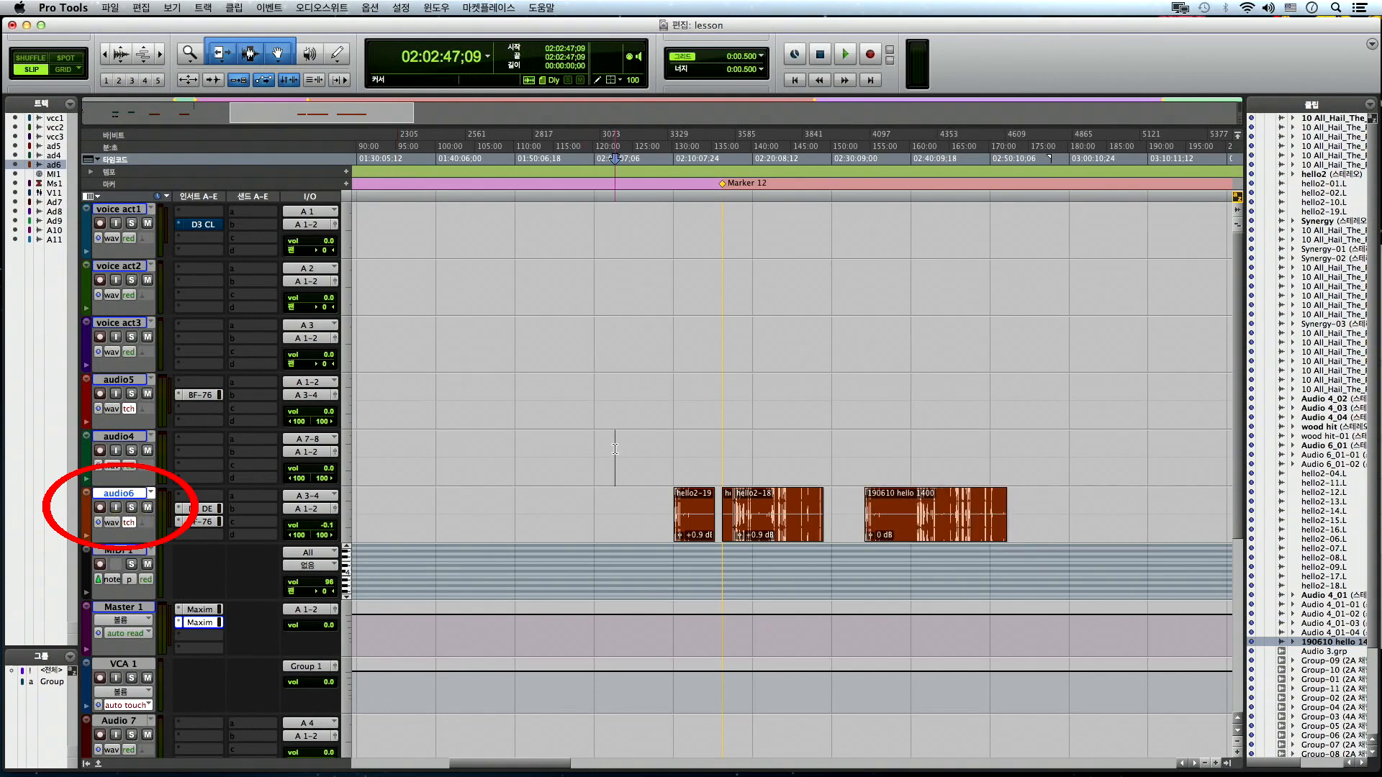
{"action": "left_click", "coordinate": [616, 339]}
{"action": "left_click", "coordinate": [620, 281]}
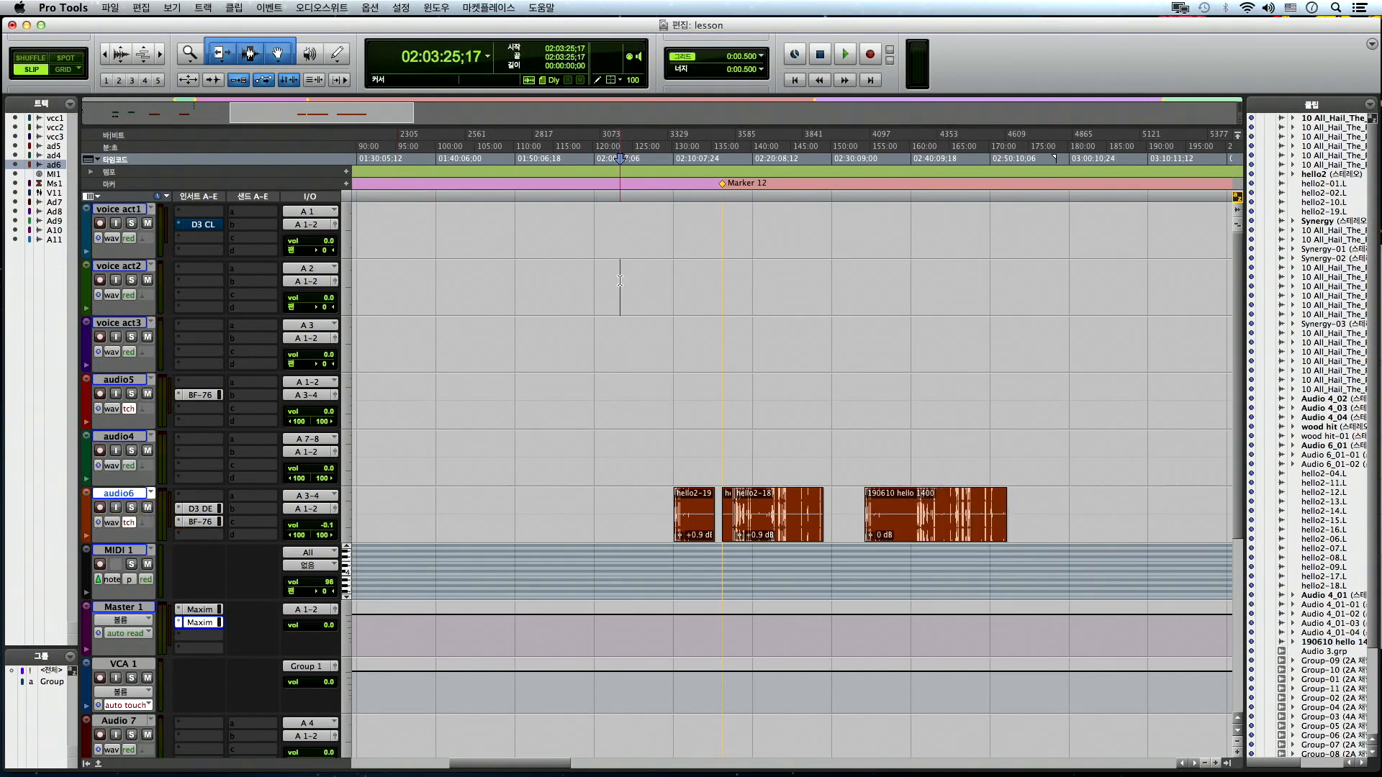
- Turn on Link Track and Edit Selection and place the edit cursor on audio4, audio5, voice act3, voice act2 and audio6 in turn
{"action": "left_click", "coordinate": [606, 344]}
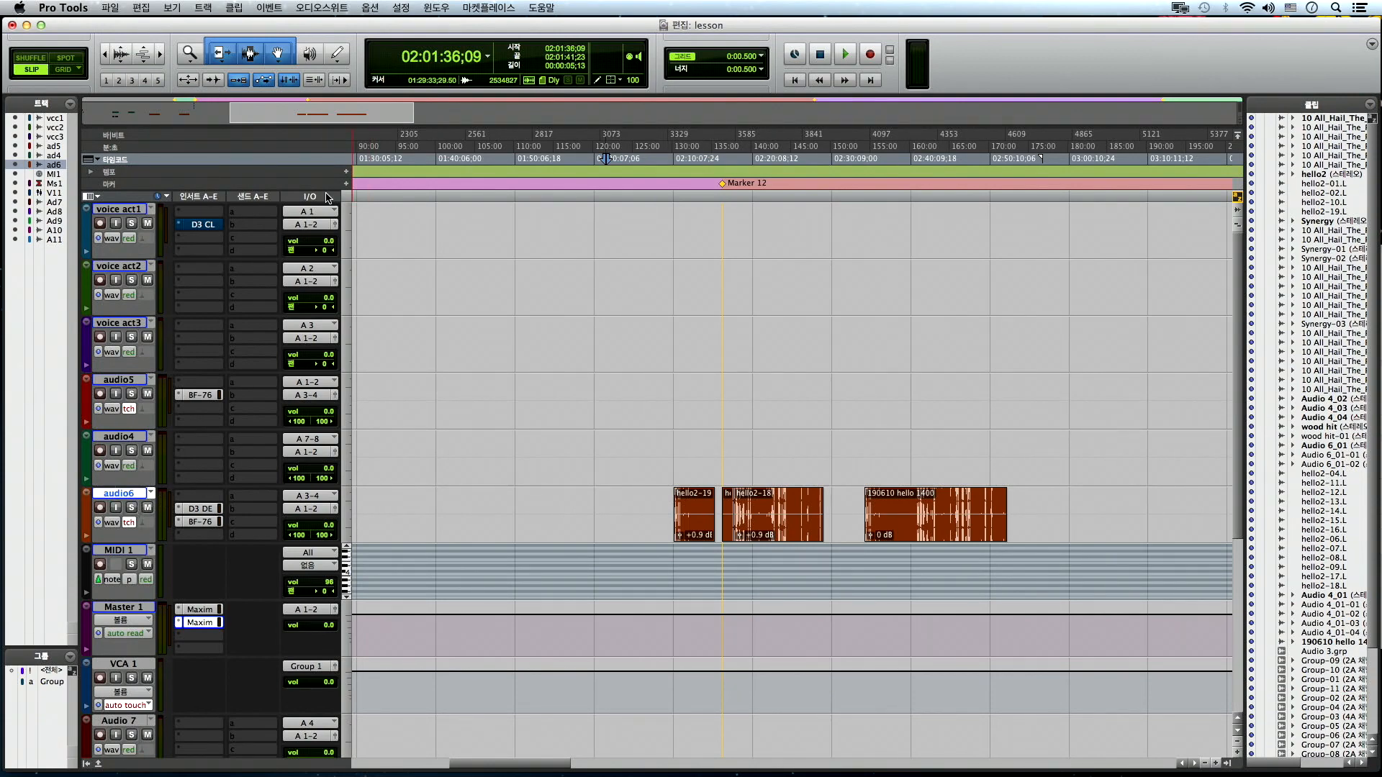
{"action": "left_click", "coordinate": [318, 80]}
{"action": "left_click", "coordinate": [617, 440]}
{"action": "left_click", "coordinate": [622, 388]}
{"action": "left_click", "coordinate": [617, 334]}
{"action": "left_click", "coordinate": [621, 308]}
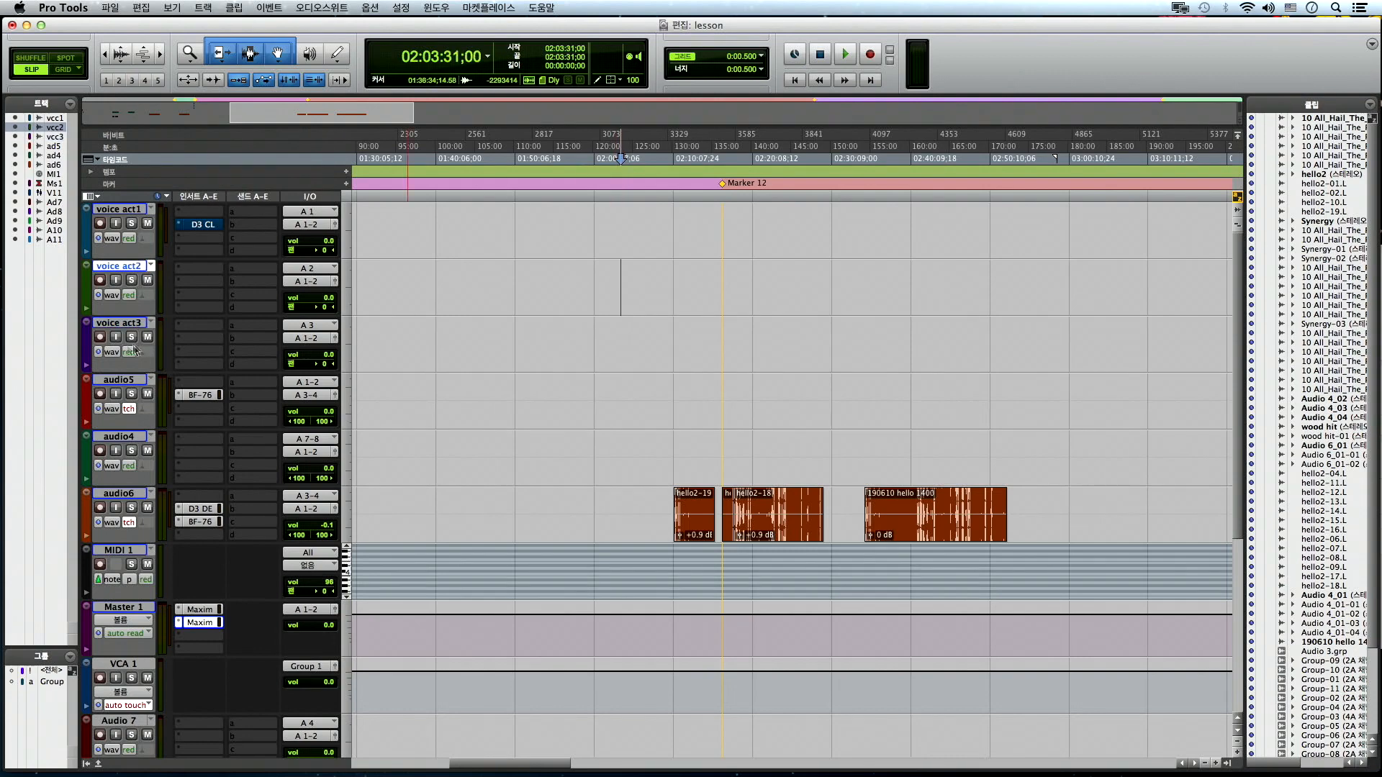
{"action": "left_click", "coordinate": [559, 445]}
{"action": "left_click", "coordinate": [563, 502]}
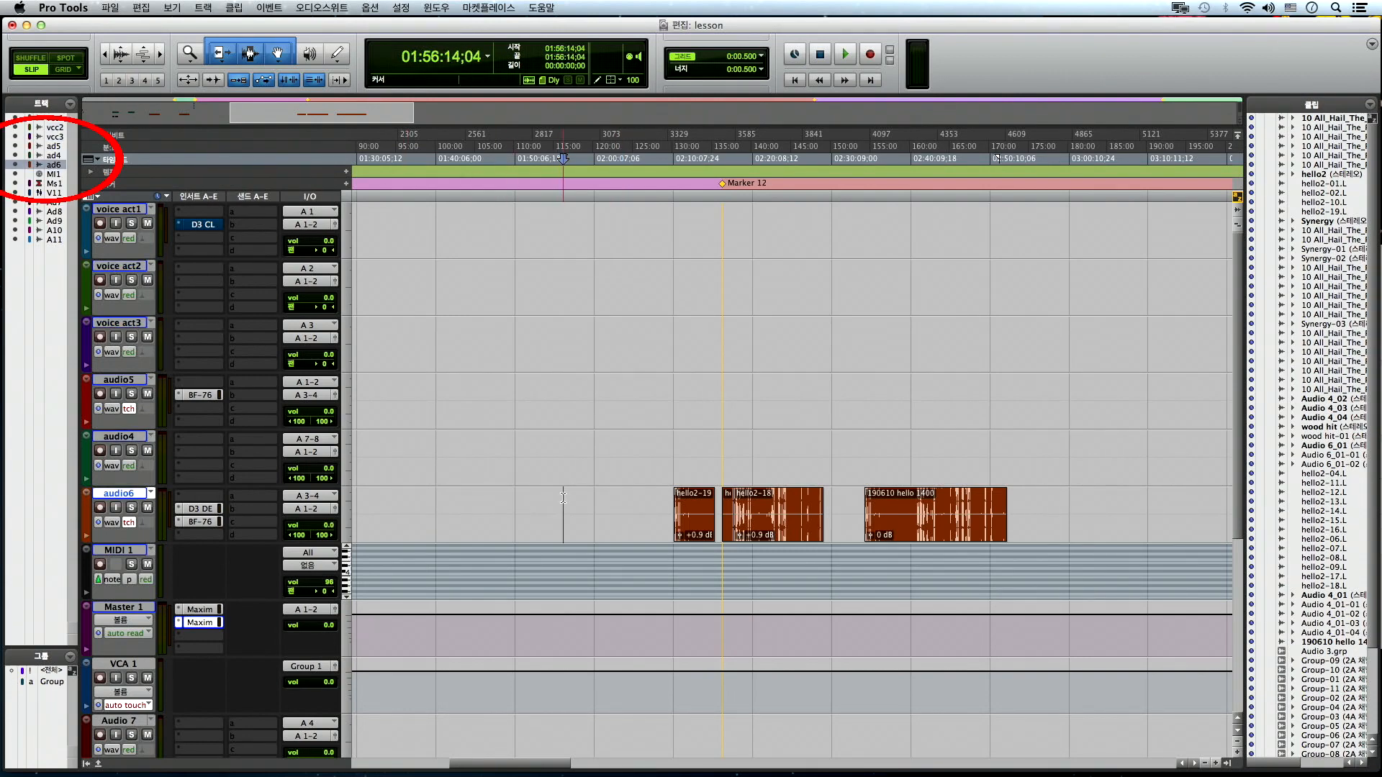
{"action": "left_click", "coordinate": [568, 444]}
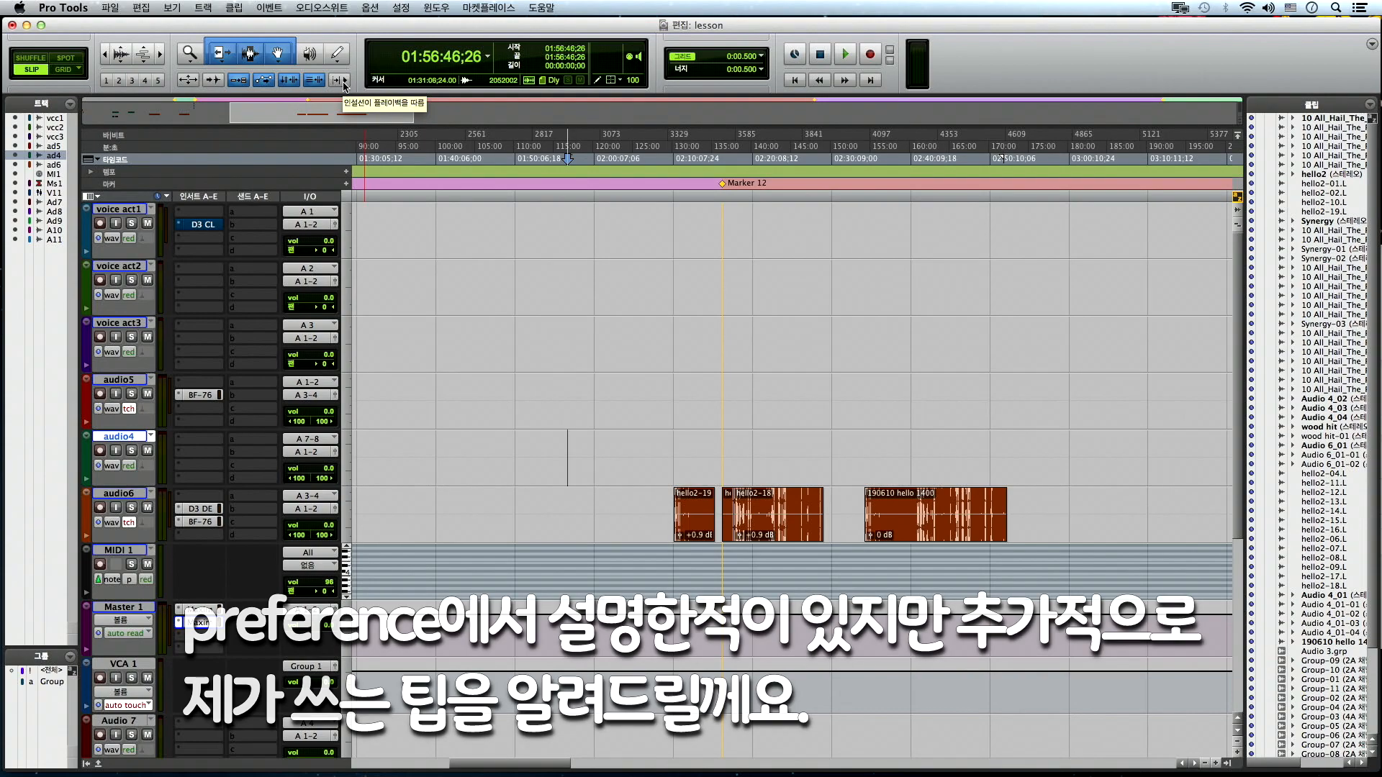
- Place the edit cursor at 02:11:15;07 on audio4 and zoom the timeline in and out around it
{"action": "left_click", "coordinate": [683, 437]}
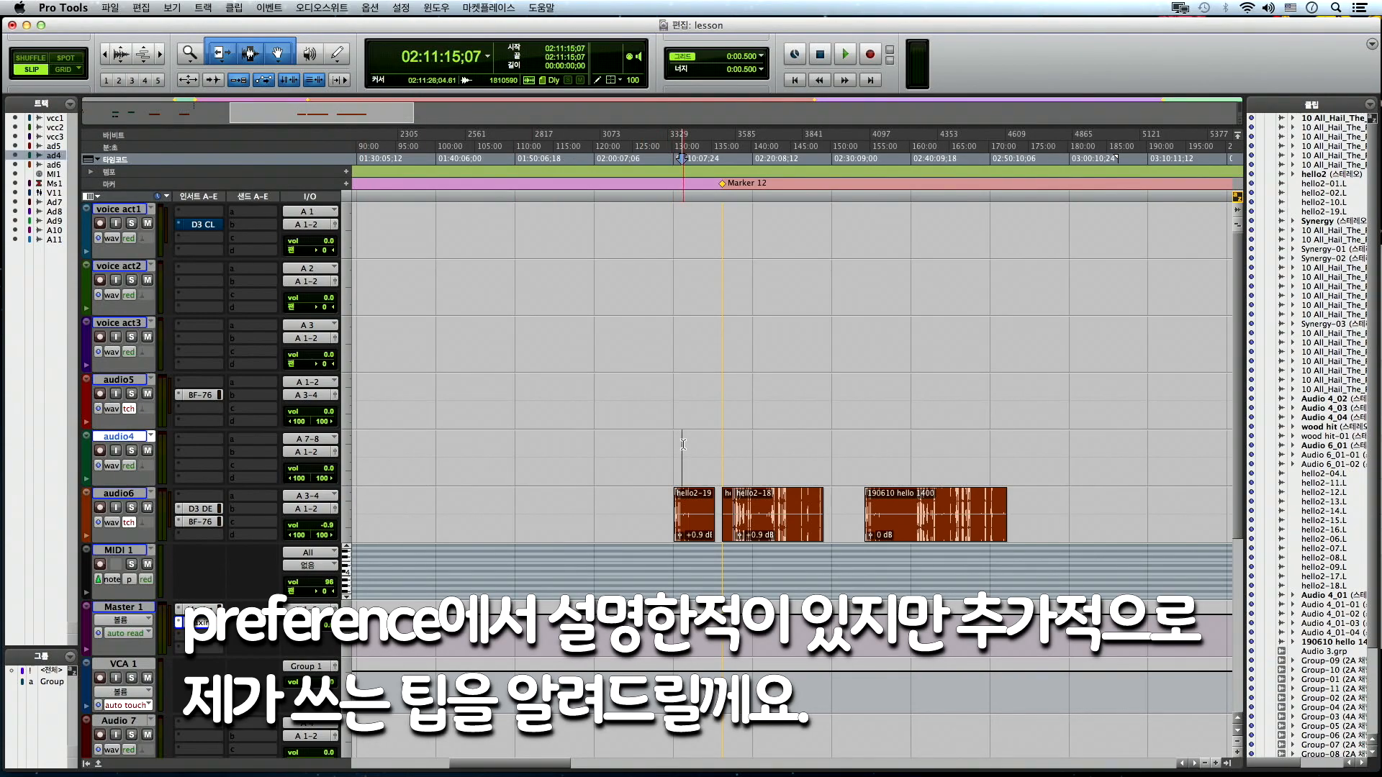
{"action": "key", "text": "t"}
{"action": "key", "text": "t"}
{"action": "key", "text": "t"}
{"action": "key", "text": "r"}
{"action": "key", "text": "r"}
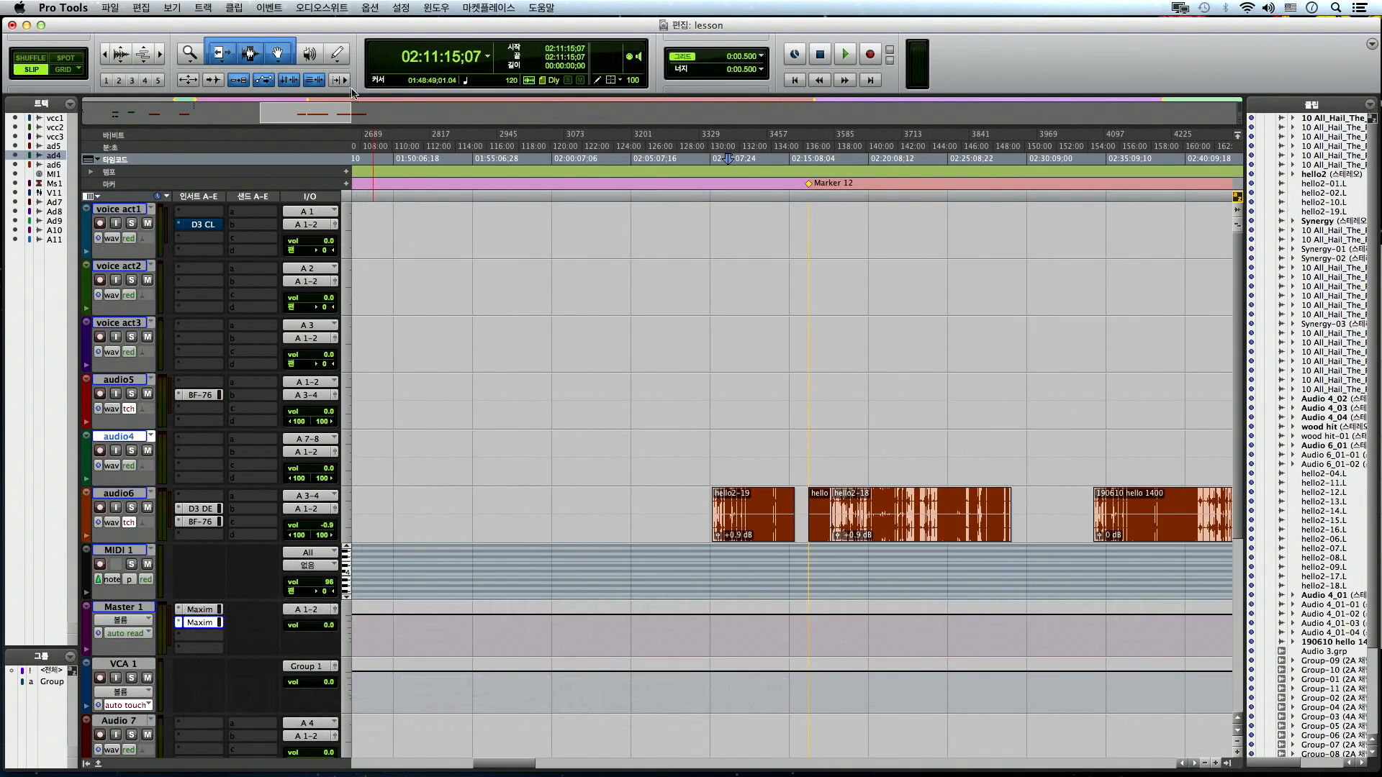
{"action": "key", "text": "r"}
{"action": "key", "text": "r"}
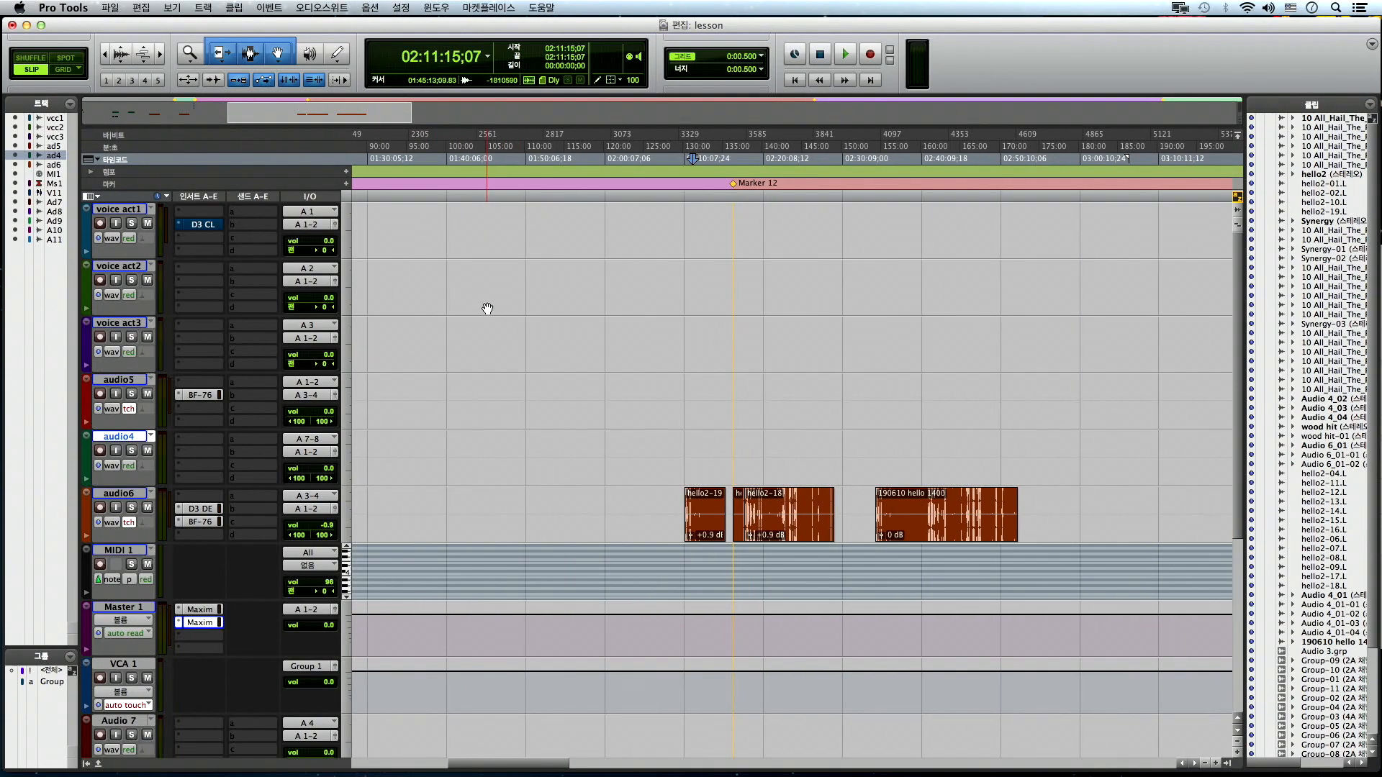
{"action": "scroll", "coordinate": [611, 385], "scroll_direction": "right", "scroll_amount": 1}
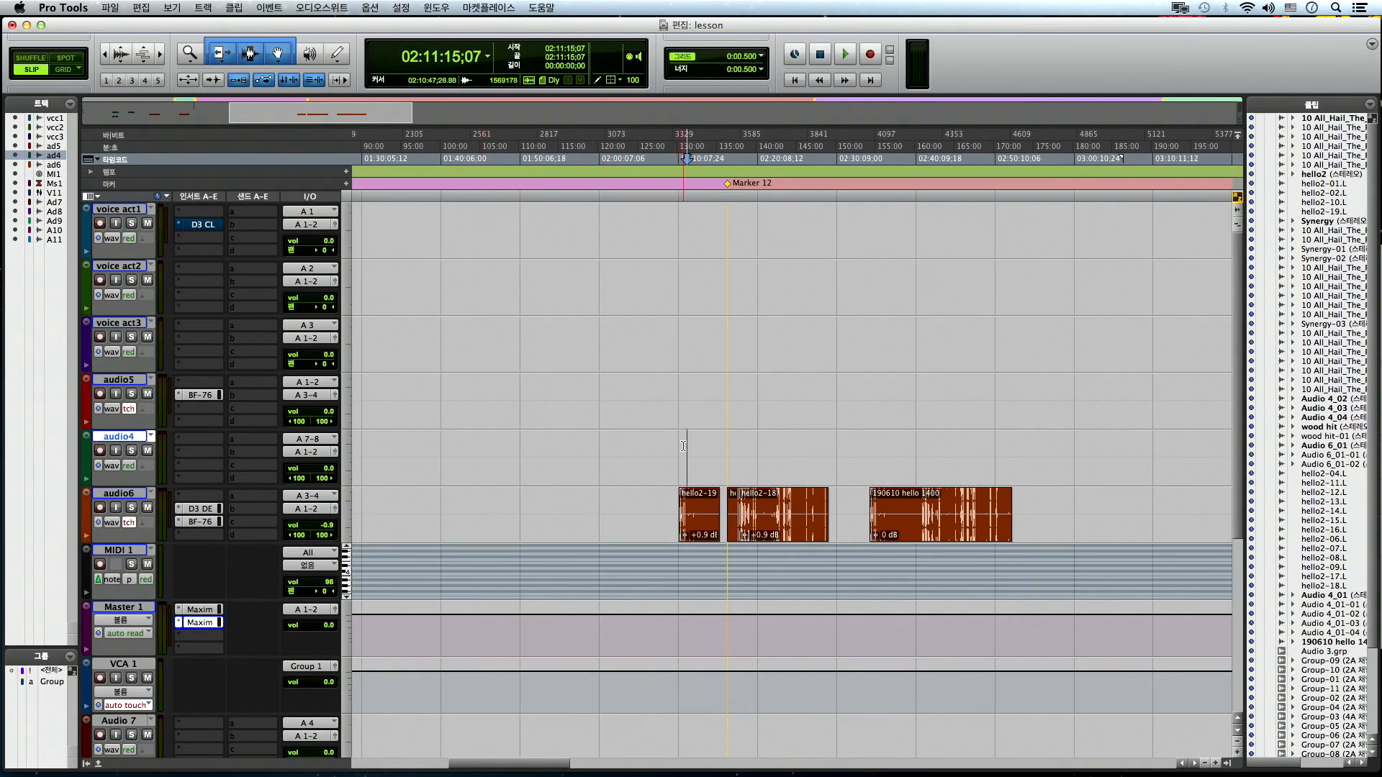
{"action": "key", "text": "bracketleft"}
{"action": "key", "text": "bracketright"}
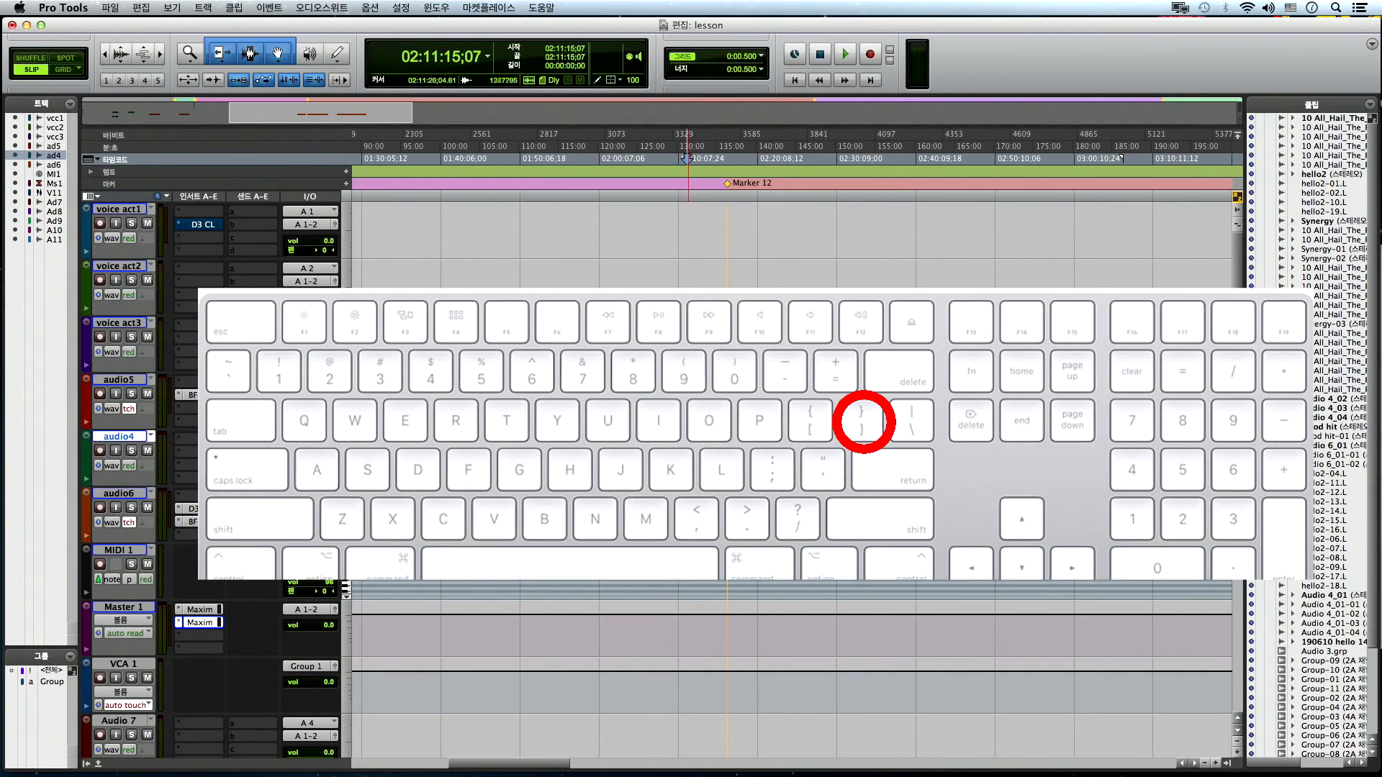
{"action": "scroll", "coordinate": [678, 425], "scroll_direction": "left", "scroll_amount": 2}
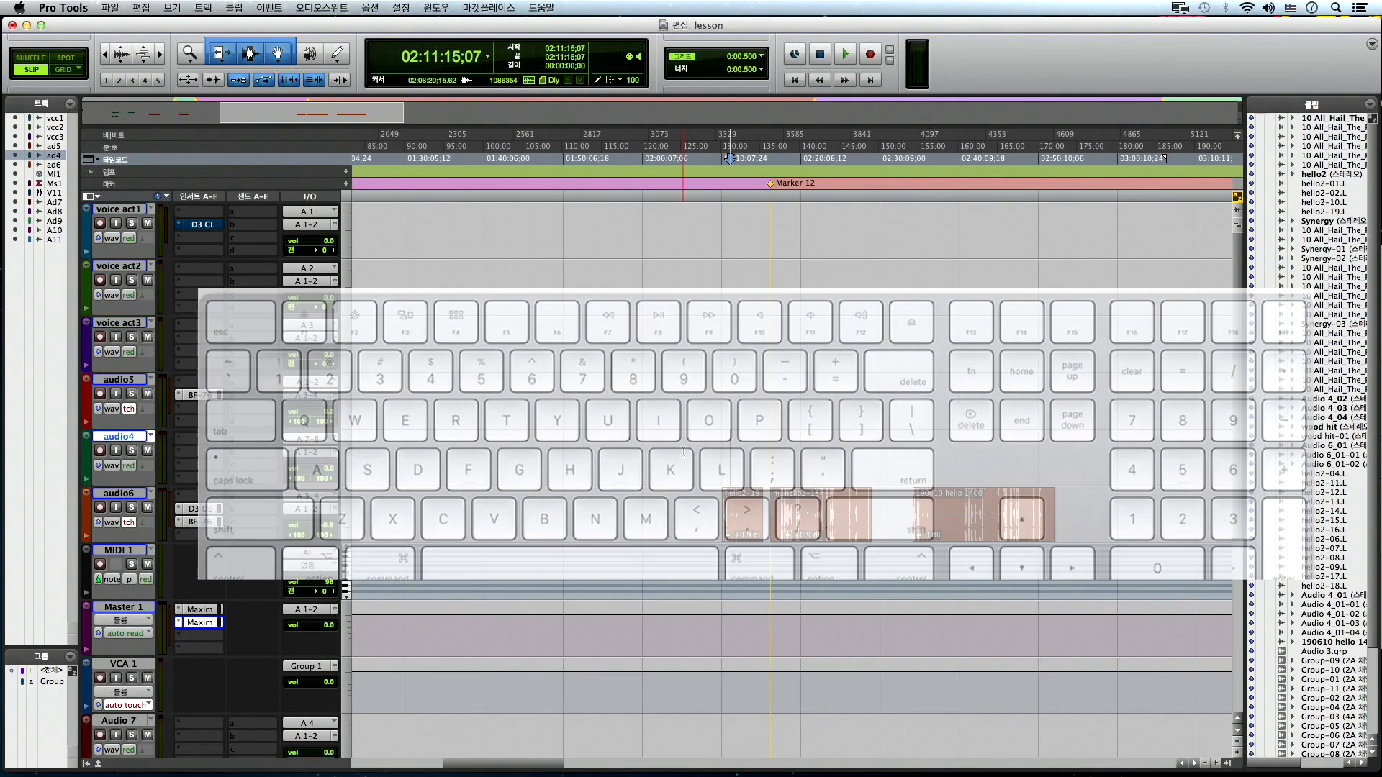
{"action": "key", "text": "r"}
{"action": "key", "text": "r"}
{"action": "key", "text": "r"}
{"action": "key", "text": "r"}
- Place the edit cursor at 11:39:16;27 on audio6 and select the Synergy-01 clip on audio4
{"action": "left_click", "coordinate": [697, 495]}
{"action": "key", "text": "t"}
{"action": "key", "text": "t"}
{"action": "key", "text": "t"}
{"action": "key", "text": "t"}
{"action": "key", "text": "t"}
{"action": "key", "text": "t"}
{"action": "key", "text": "t"}
{"action": "key", "text": "t"}
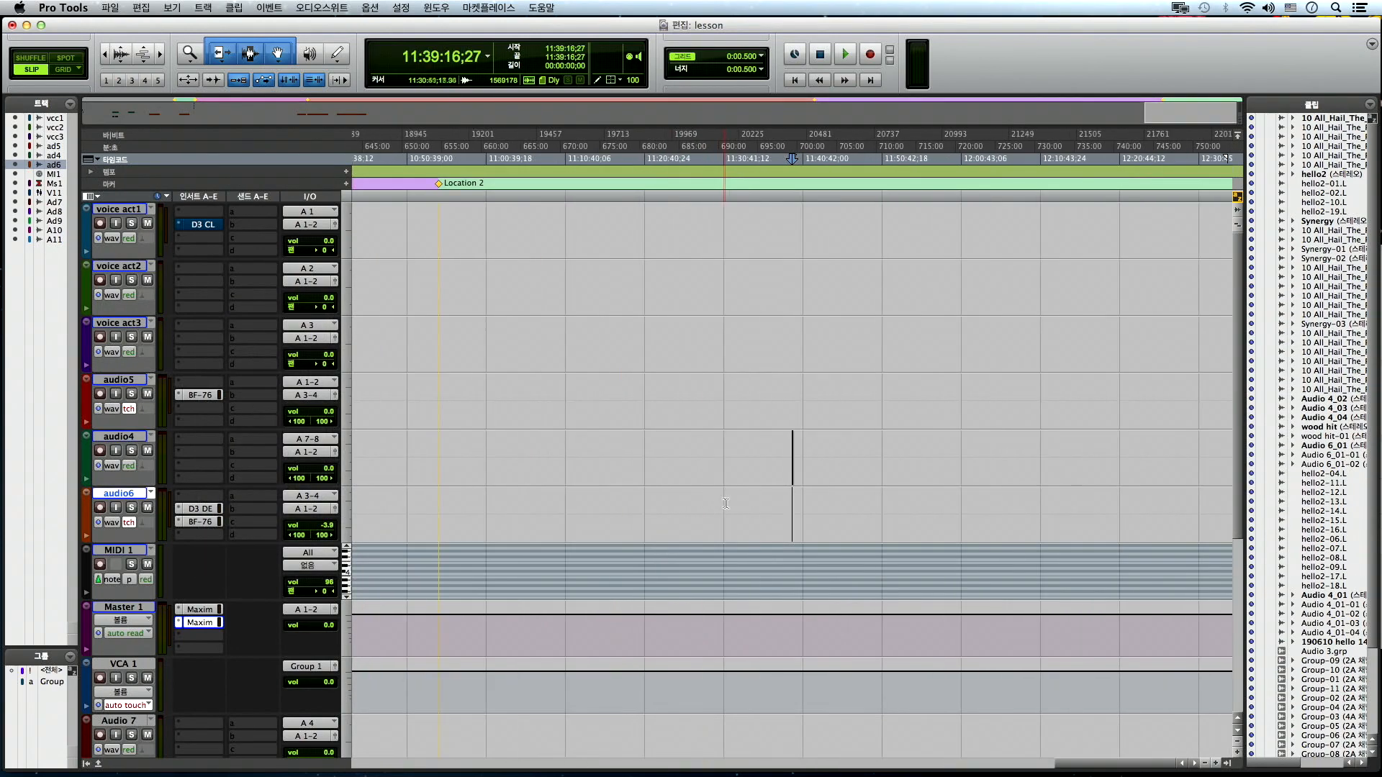
{"action": "left_click_drag", "start_coordinate": [697, 454], "coordinate": [1242, 453]}
{"action": "key", "text": "r"}
{"action": "key", "text": "r"}
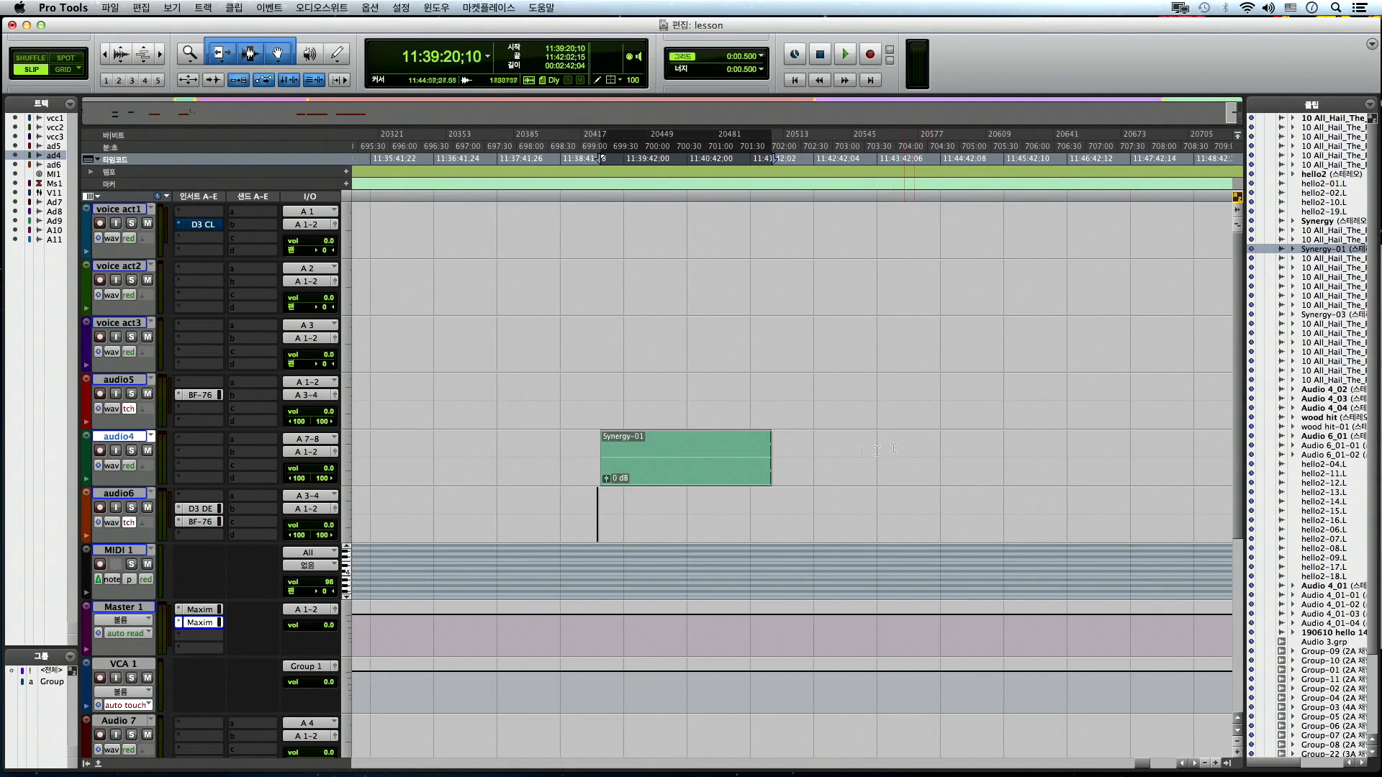
- Place the edit cursor at 11:41:48;27 in Synergy-01, play briefly and stop
{"action": "left_click", "coordinate": [644, 451]}
{"action": "key", "text": "t"}
{"action": "key", "text": "t"}
{"action": "key", "text": "t"}
{"action": "key", "text": "space"}
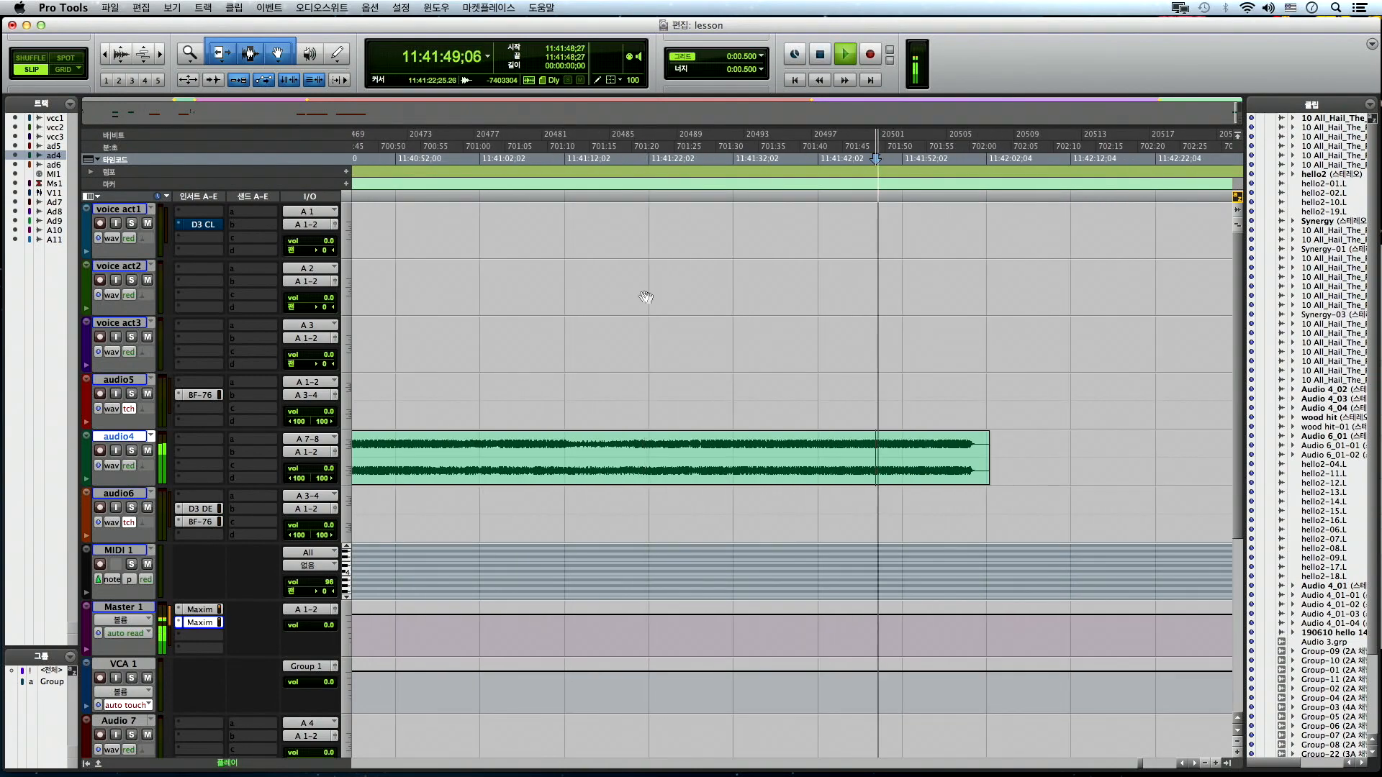
{"action": "key", "text": "space"}
- Place the edit cursor at several points along Synergy-01, including 11:40:16;11 and 11:39:53;07
{"action": "key", "text": "r"}
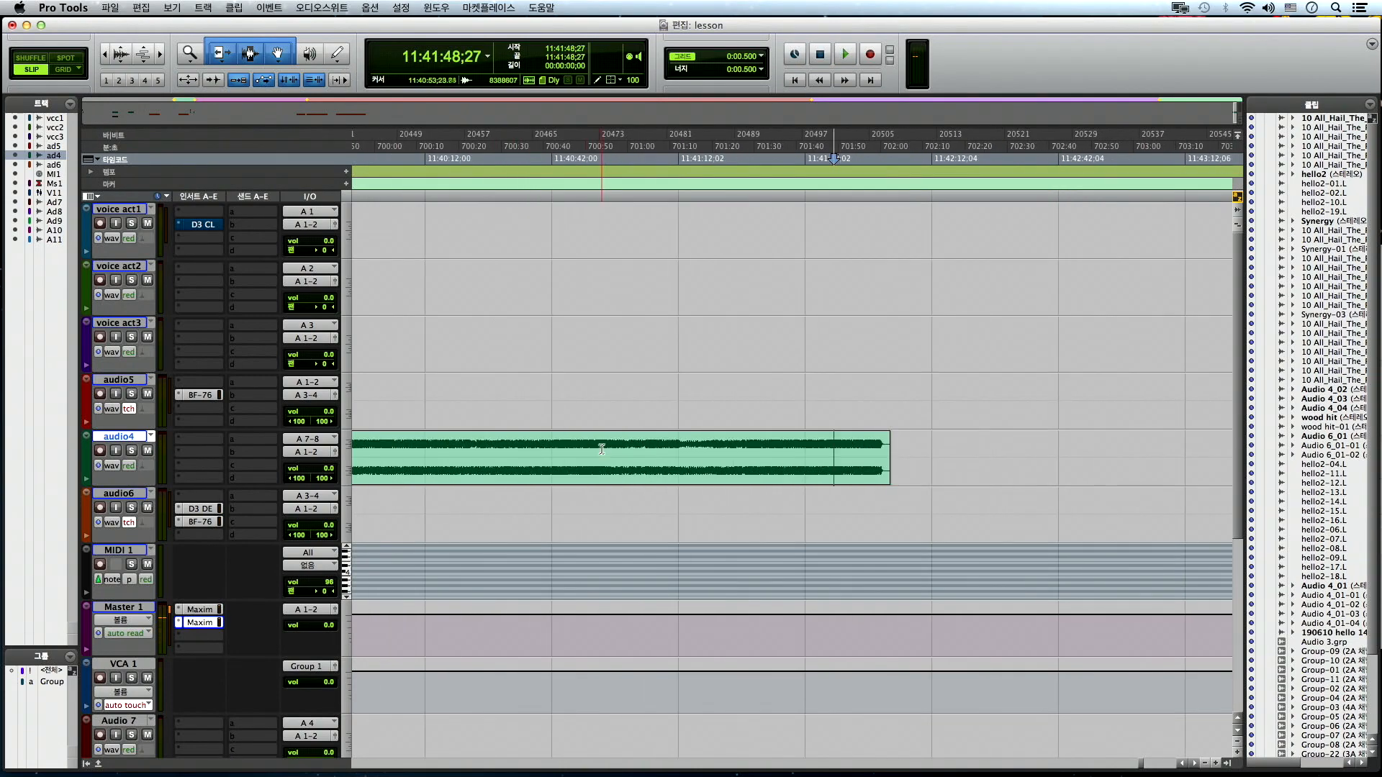
{"action": "left_click", "coordinate": [602, 450]}
{"action": "key", "text": "t"}
{"action": "scroll", "coordinate": [760, 449], "scroll_direction": "left", "scroll_amount": 5}
{"action": "left_click", "coordinate": [661, 449]}
{"action": "key", "text": "t"}
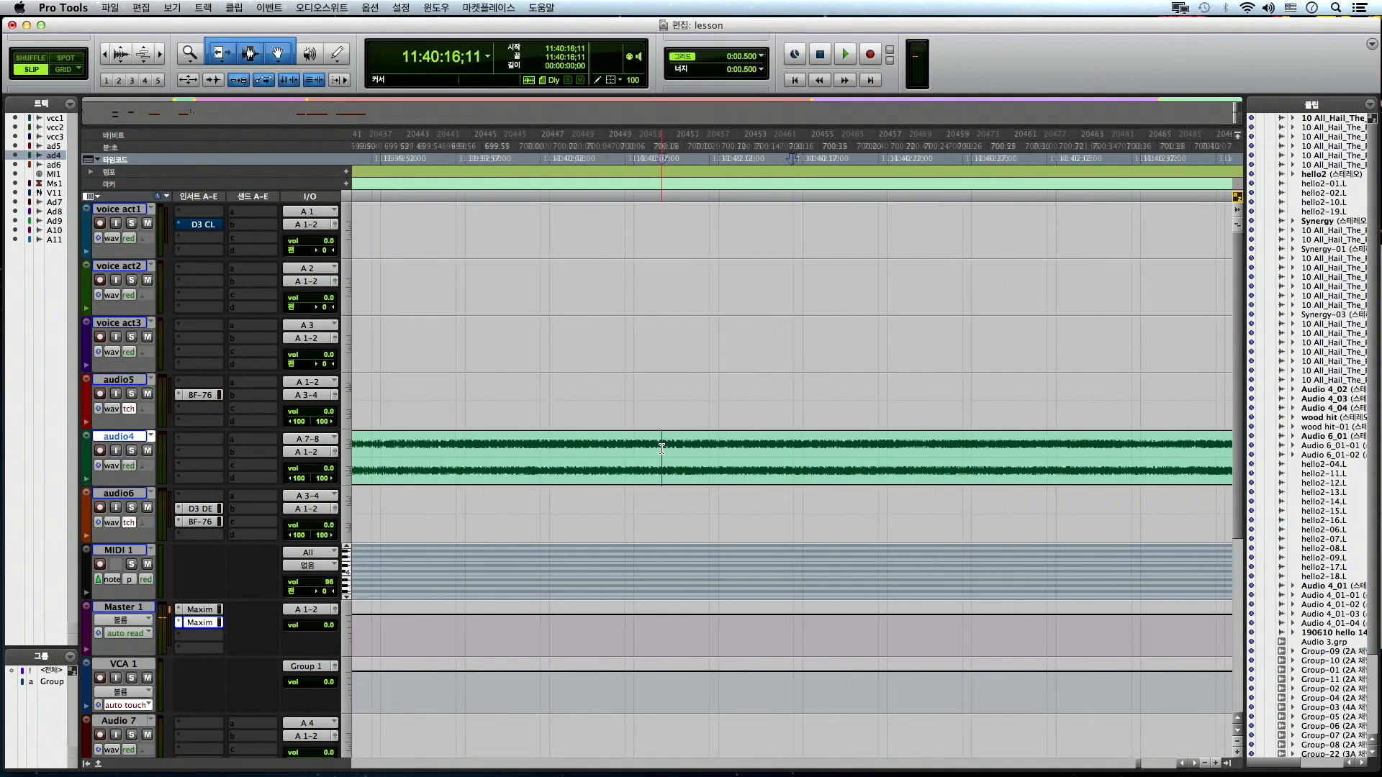
{"action": "scroll", "coordinate": [694, 450], "scroll_direction": "left", "scroll_amount": 3}
{"action": "left_click", "coordinate": [569, 448]}
{"action": "left_click", "coordinate": [488, 447]}
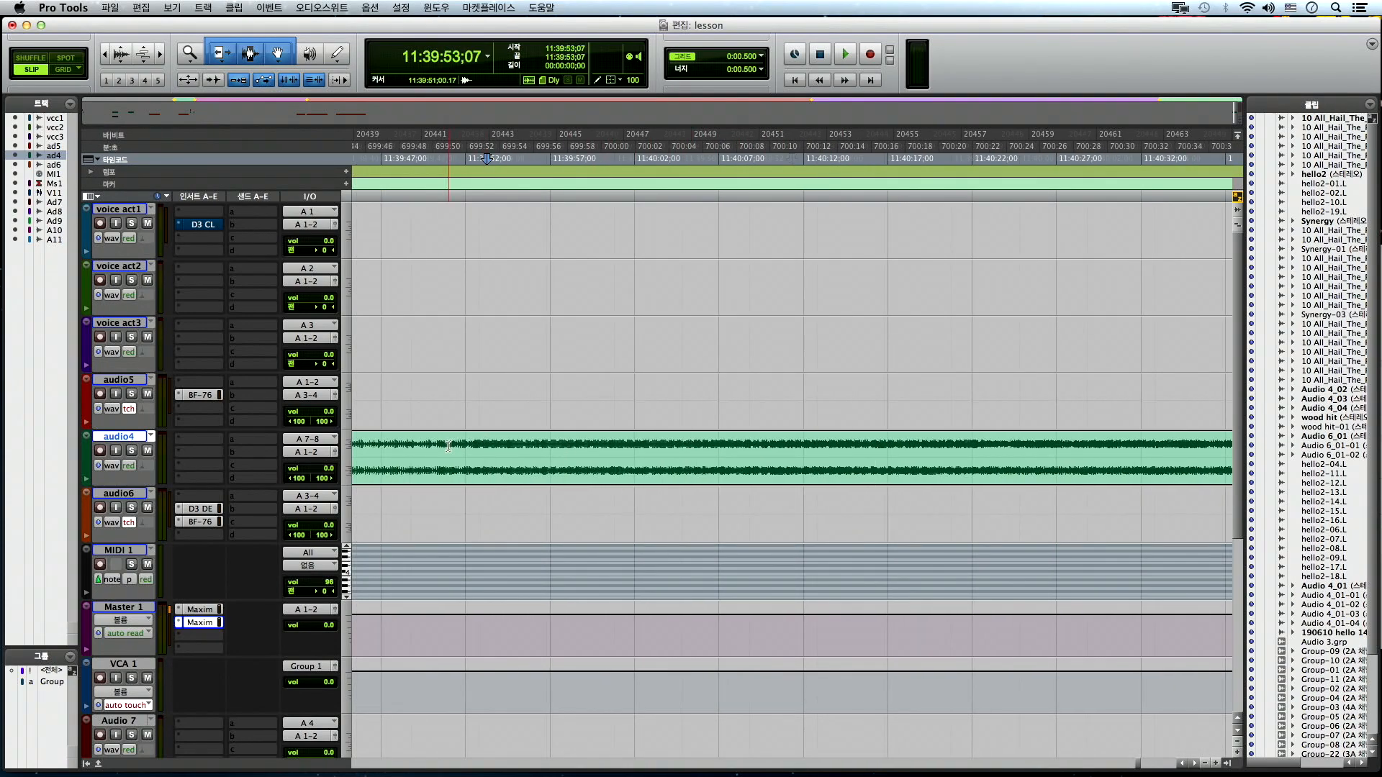
- Zoom in and out on Synergy-01 and place the edit cursor at 11:39:39;28
{"action": "key", "text": "t"}
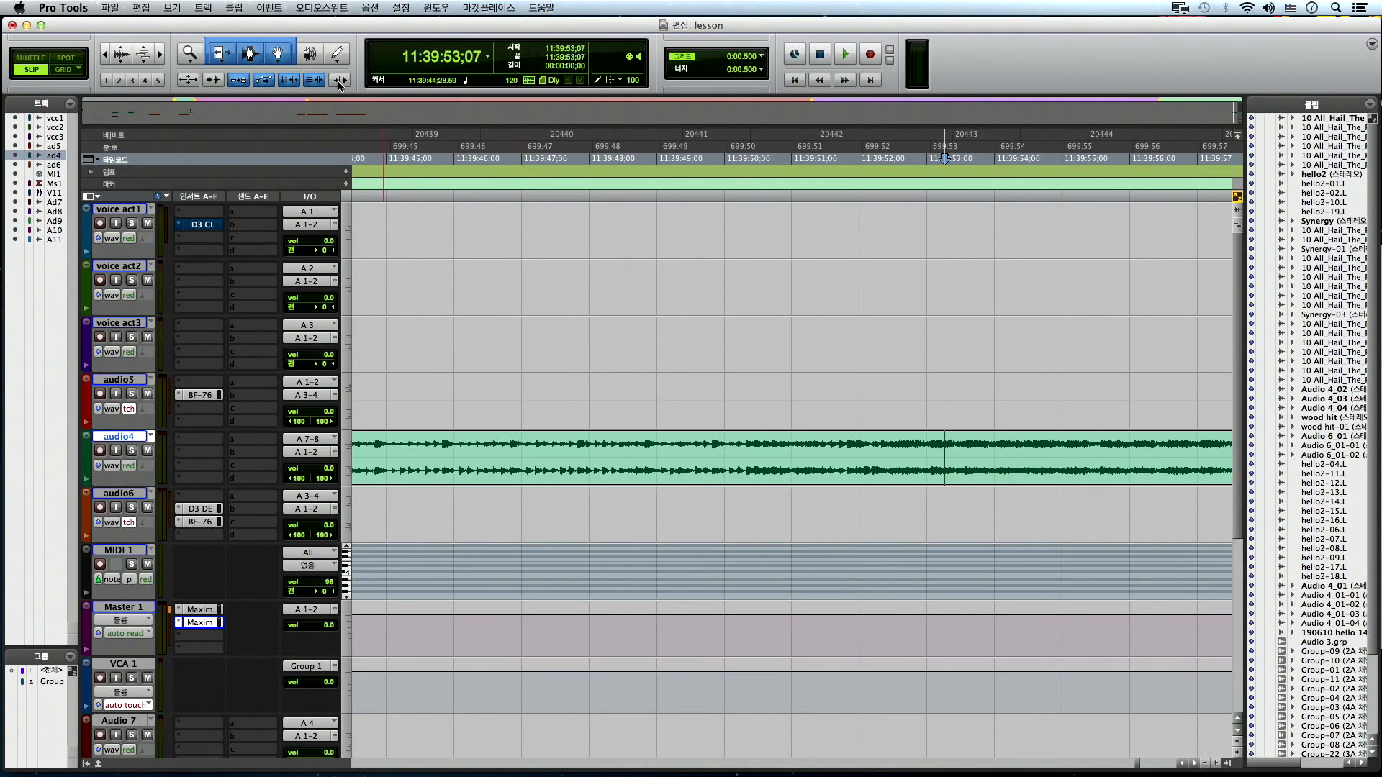
{"action": "key", "text": "r"}
{"action": "key", "text": "r"}
{"action": "key", "text": "r"}
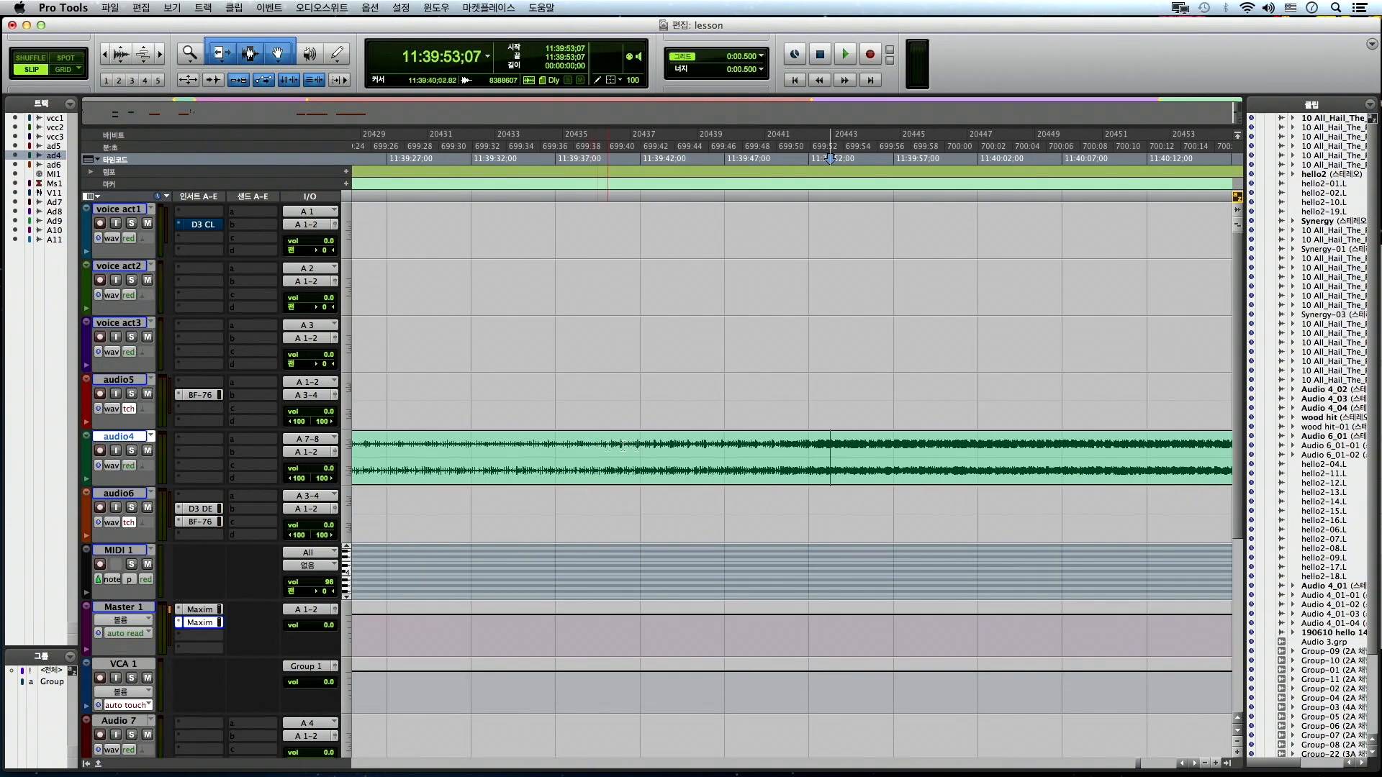
{"action": "scroll", "coordinate": [680, 445], "scroll_direction": "right", "scroll_amount": 3}
{"action": "key", "text": "r"}
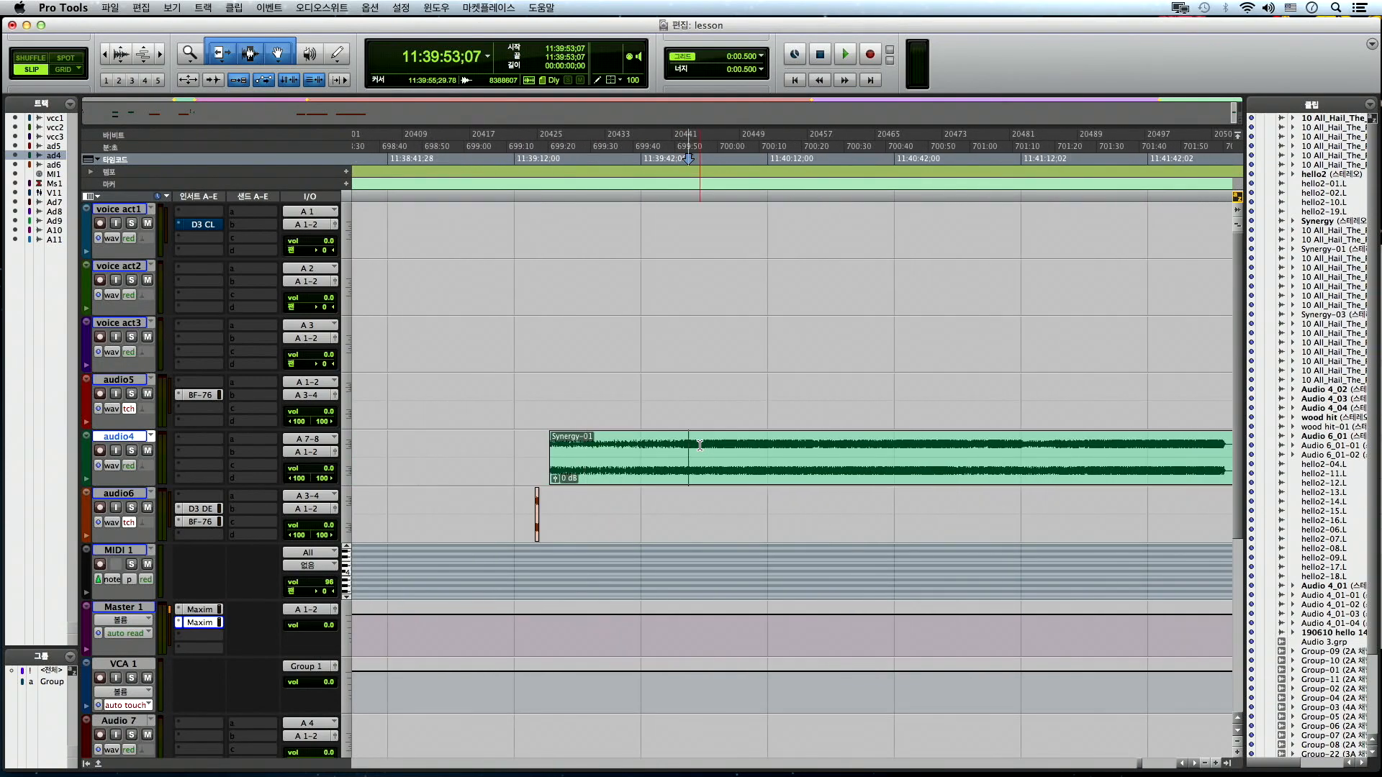
{"action": "key", "text": "r"}
{"action": "left_click", "coordinate": [635, 445]}
{"action": "key", "text": "t"}
{"action": "key", "text": "t"}
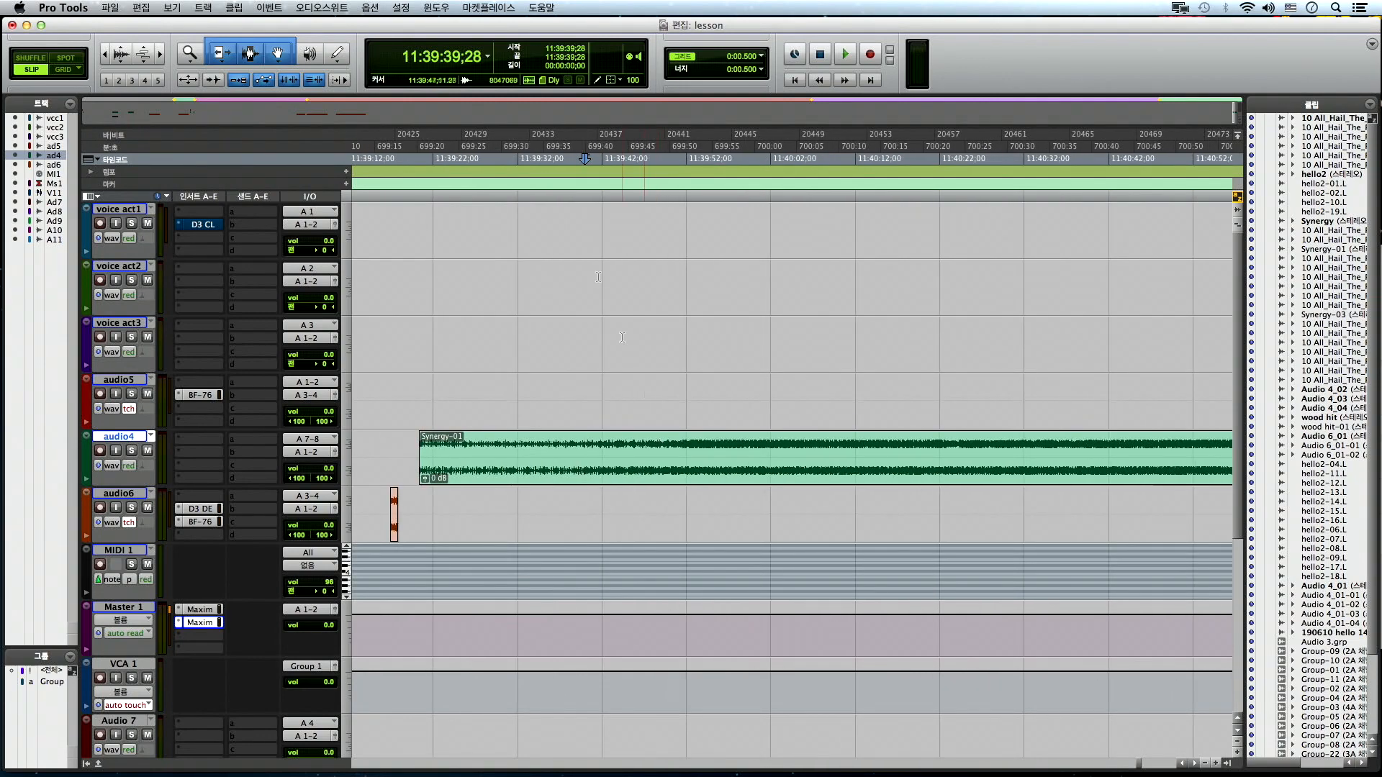
- Play Synergy-01 from 11:39:43;18, jump to two further points in the clip during playback, and stop
{"action": "left_click", "coordinate": [615, 447]}
{"action": "key", "text": "space"}
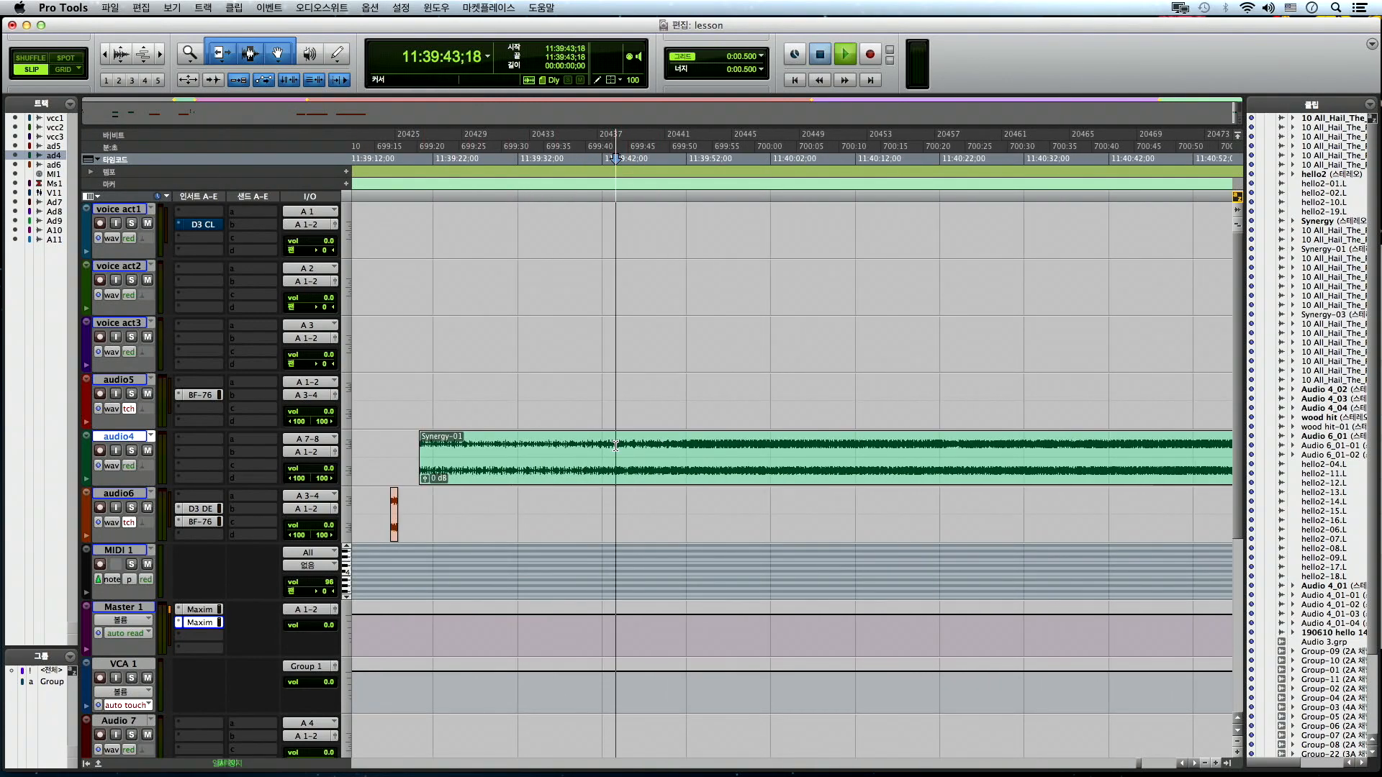
{"action": "key", "text": "t"}
{"action": "left_click", "coordinate": [900, 447]}
{"action": "left_click", "coordinate": [1066, 447]}
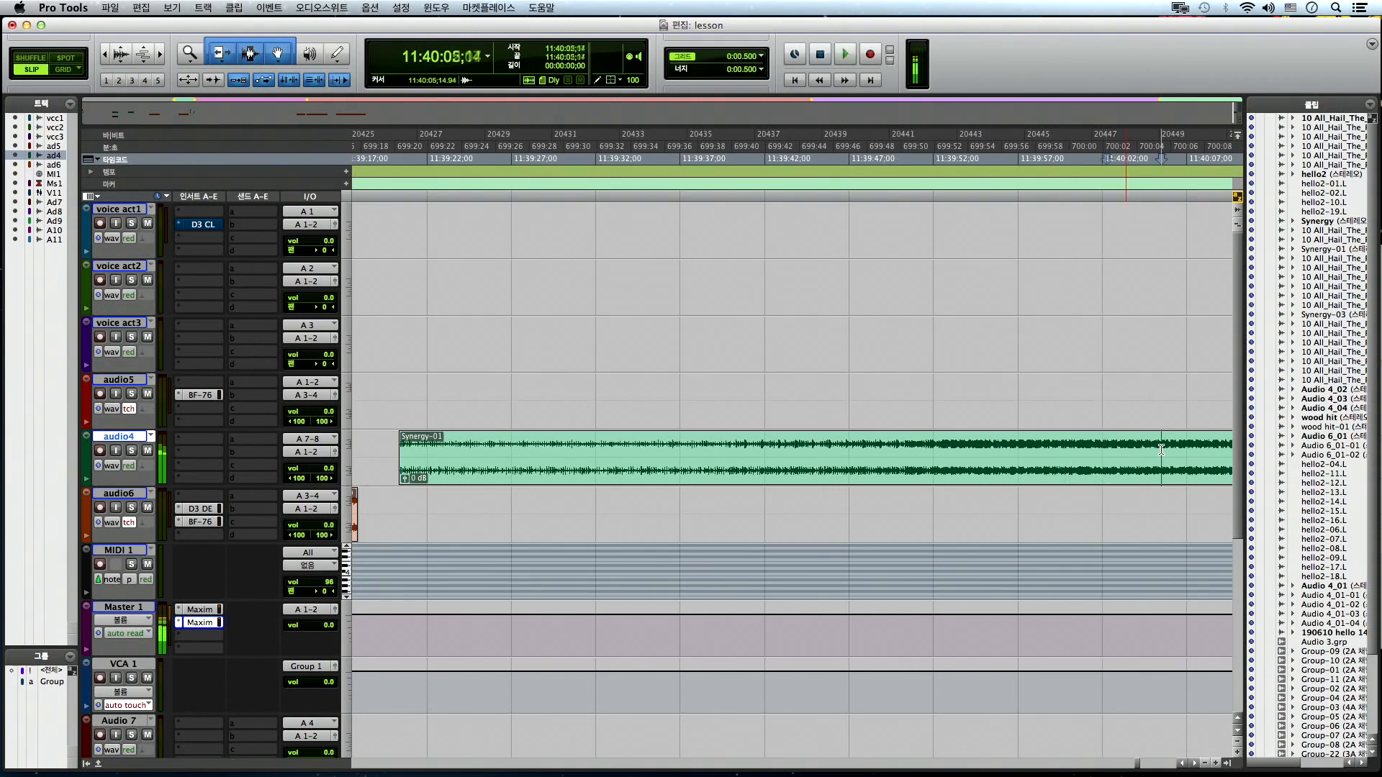
{"action": "key", "text": "space"}
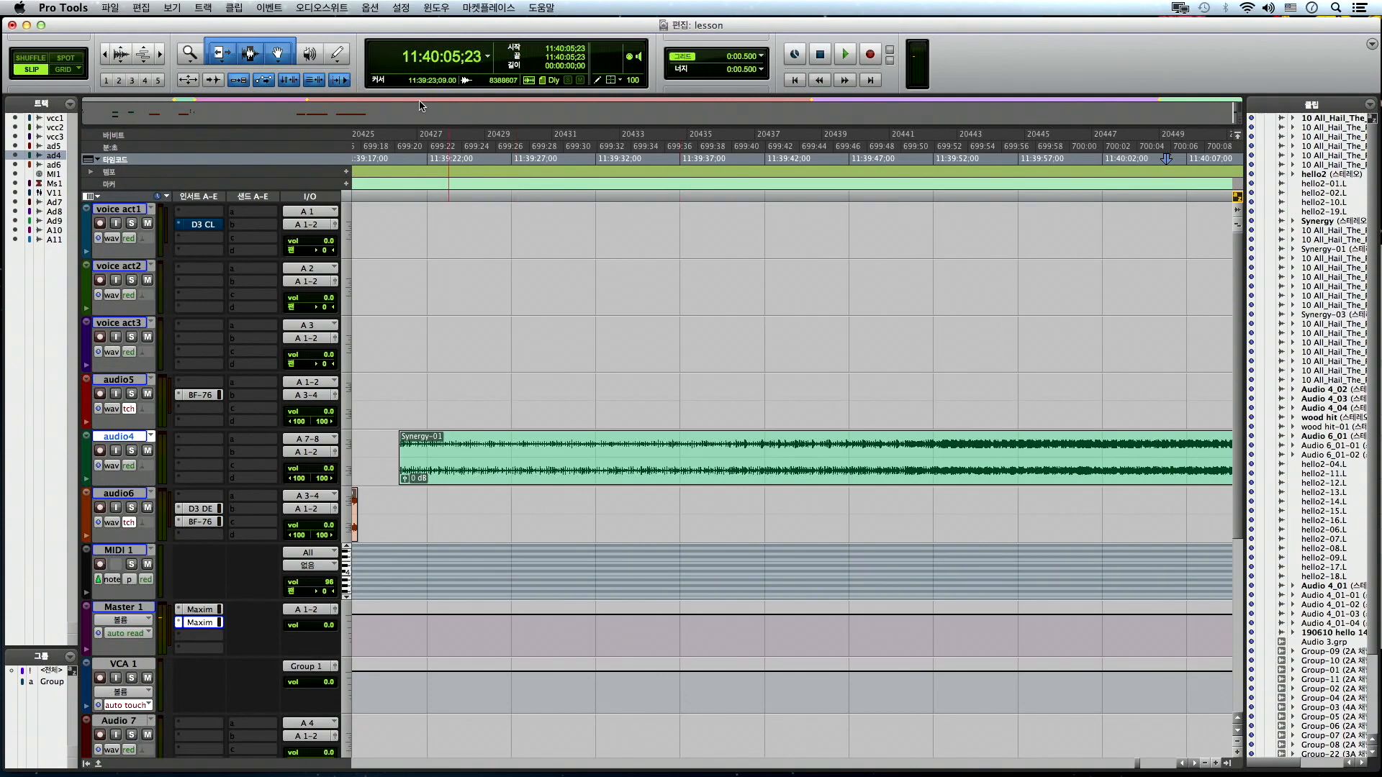
- Turn off Insertion Follows Playback and start playing Synergy-01 from 11:39:28;20
{"action": "left_click", "coordinate": [343, 82]}
{"action": "left_click", "coordinate": [540, 450]}
{"action": "scroll", "coordinate": [586, 465], "scroll_direction": "left", "scroll_amount": 5}
{"action": "scroll", "coordinate": [597, 465], "scroll_direction": "right", "scroll_amount": 4}
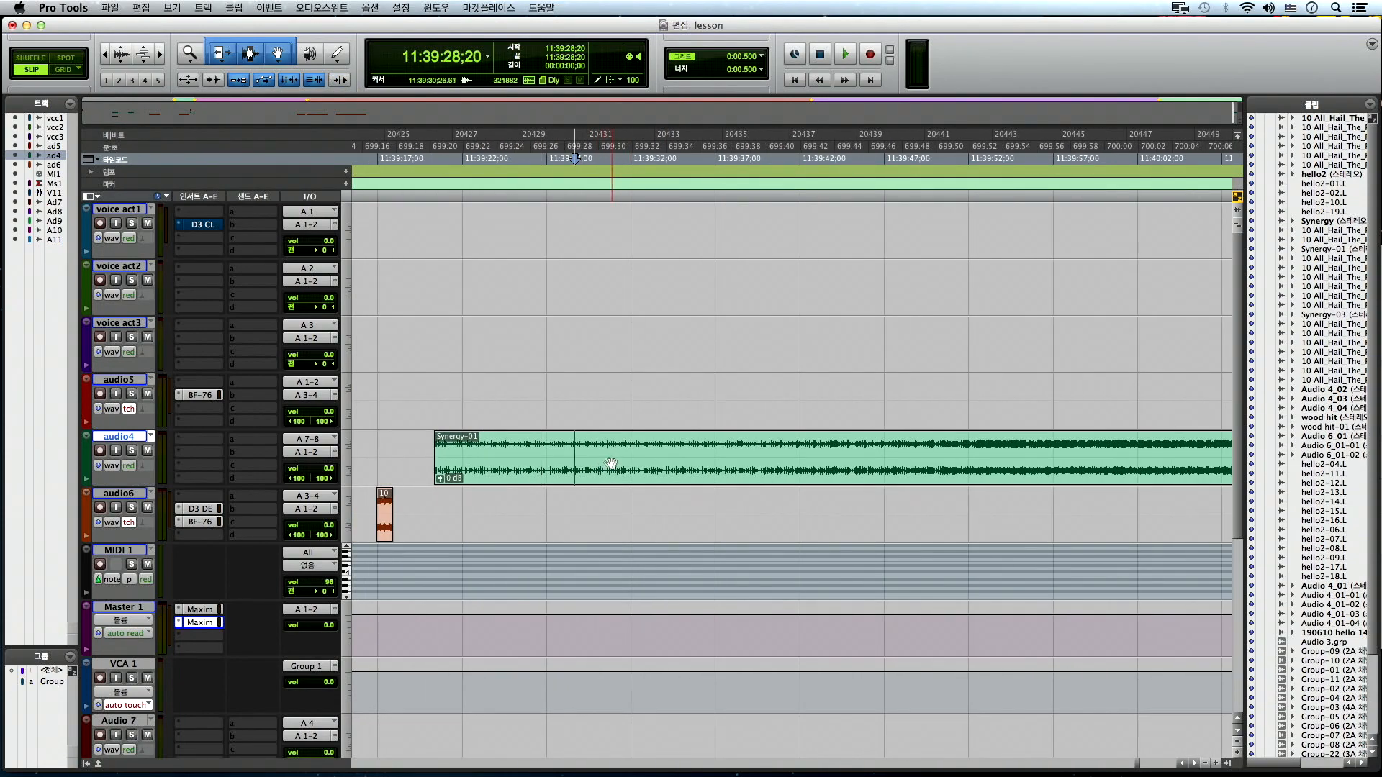
{"action": "key", "text": "space"}
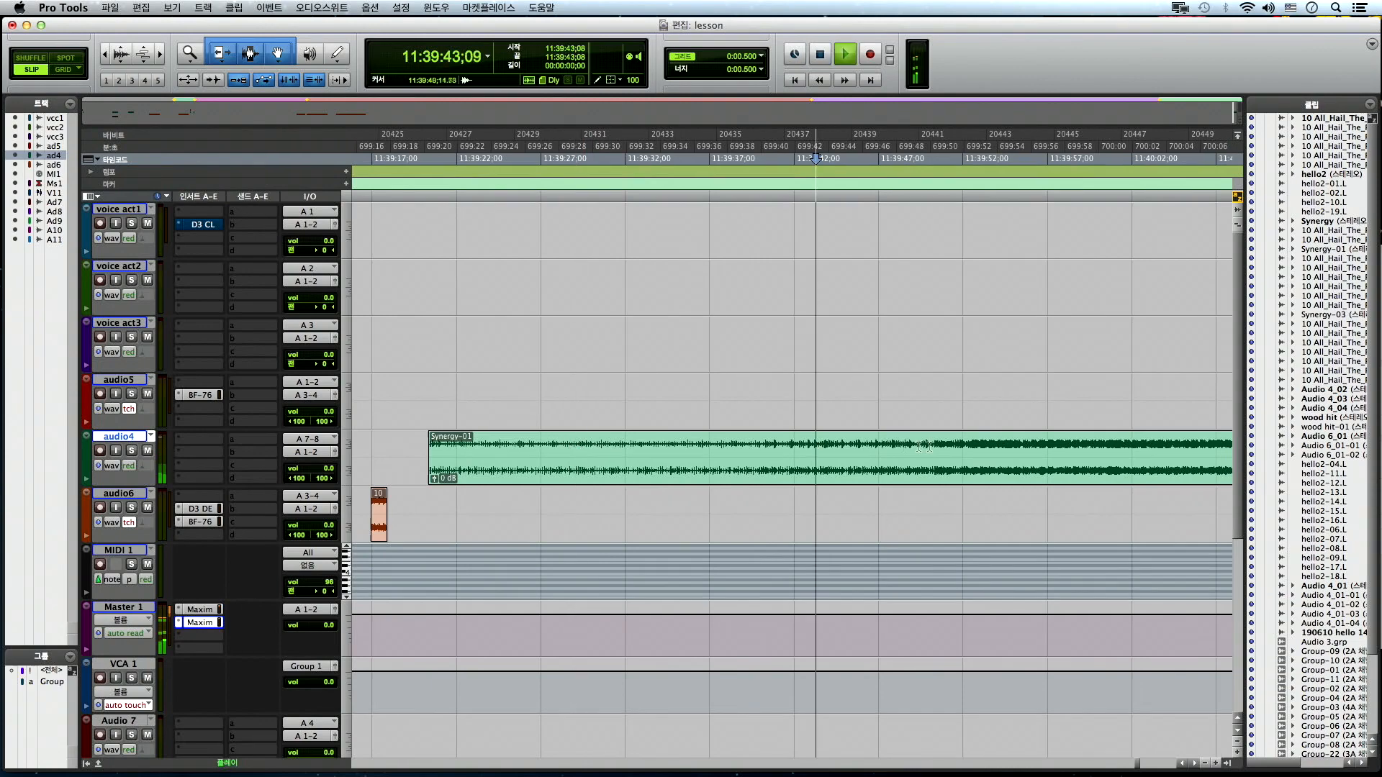
- Play and stop Synergy-01 from further points including 11:40:38;21, and toggle Insertion Follows Playback
{"action": "left_click", "coordinate": [1030, 446]}
{"action": "key", "text": "space"}
{"action": "key", "text": "space"}
{"action": "scroll", "coordinate": [1031, 446], "scroll_direction": "right", "scroll_amount": 10}
{"action": "left_click", "coordinate": [1035, 442]}
{"action": "key", "text": "space"}
{"action": "key", "text": "space"}
{"action": "key", "text": "space"}
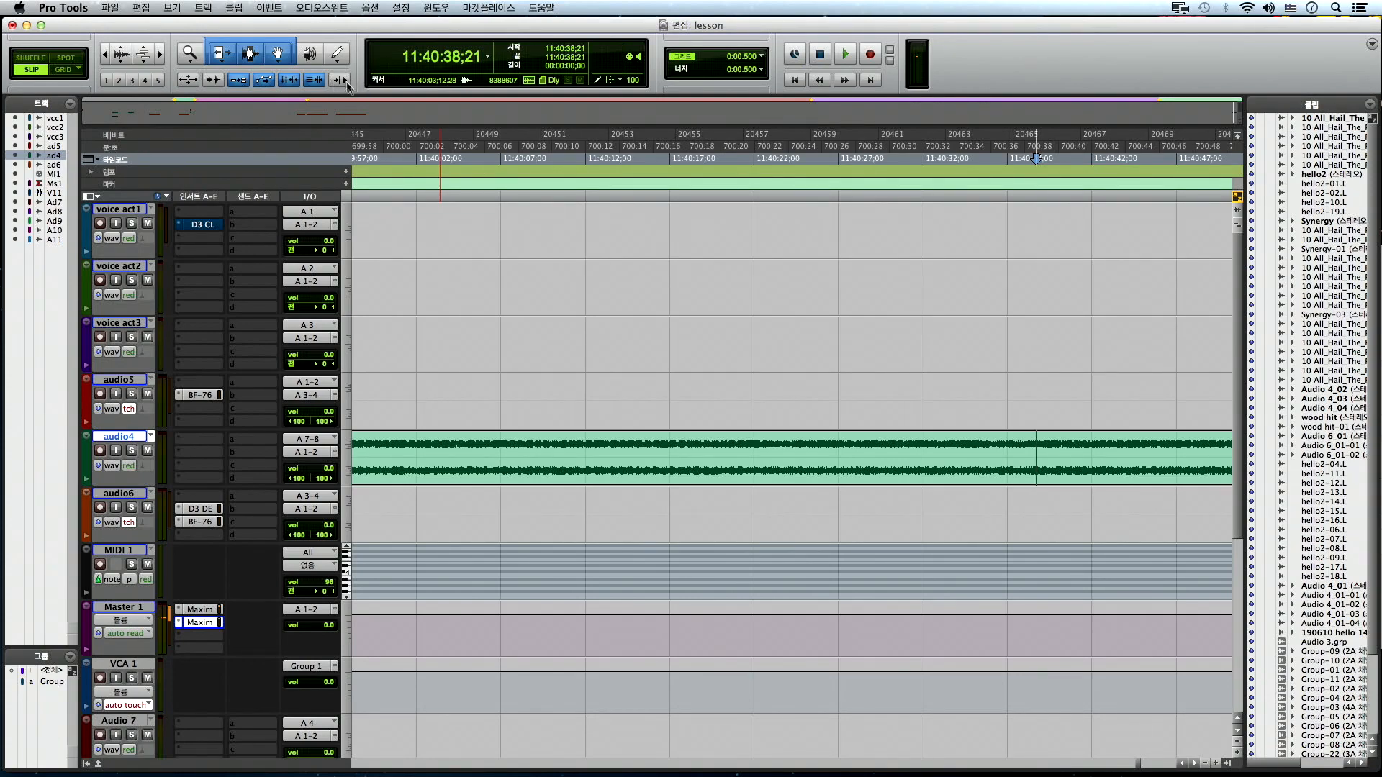
{"action": "left_click", "coordinate": [340, 84]}
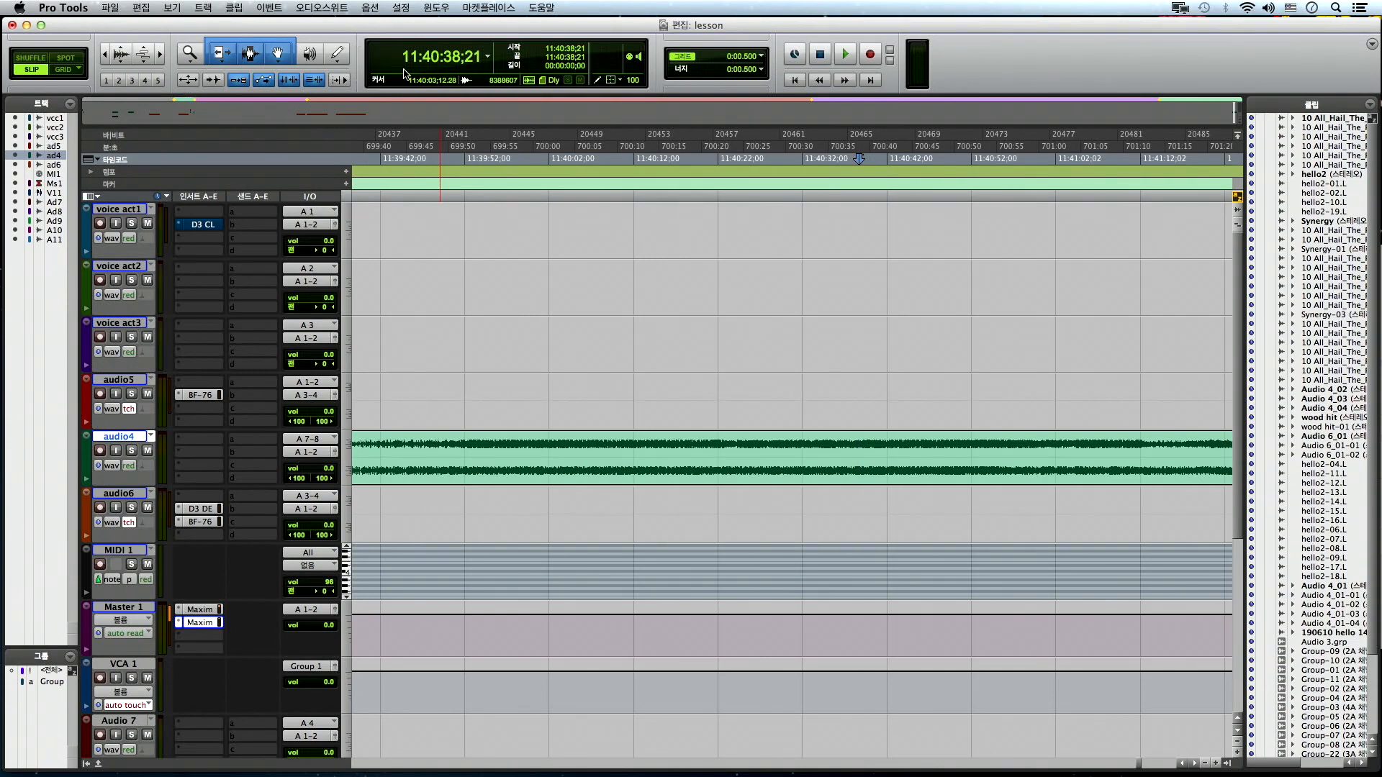
- Show the sub counter below the main counter and look through the time format choices of both counters
{"action": "left_click", "coordinate": [488, 59]}
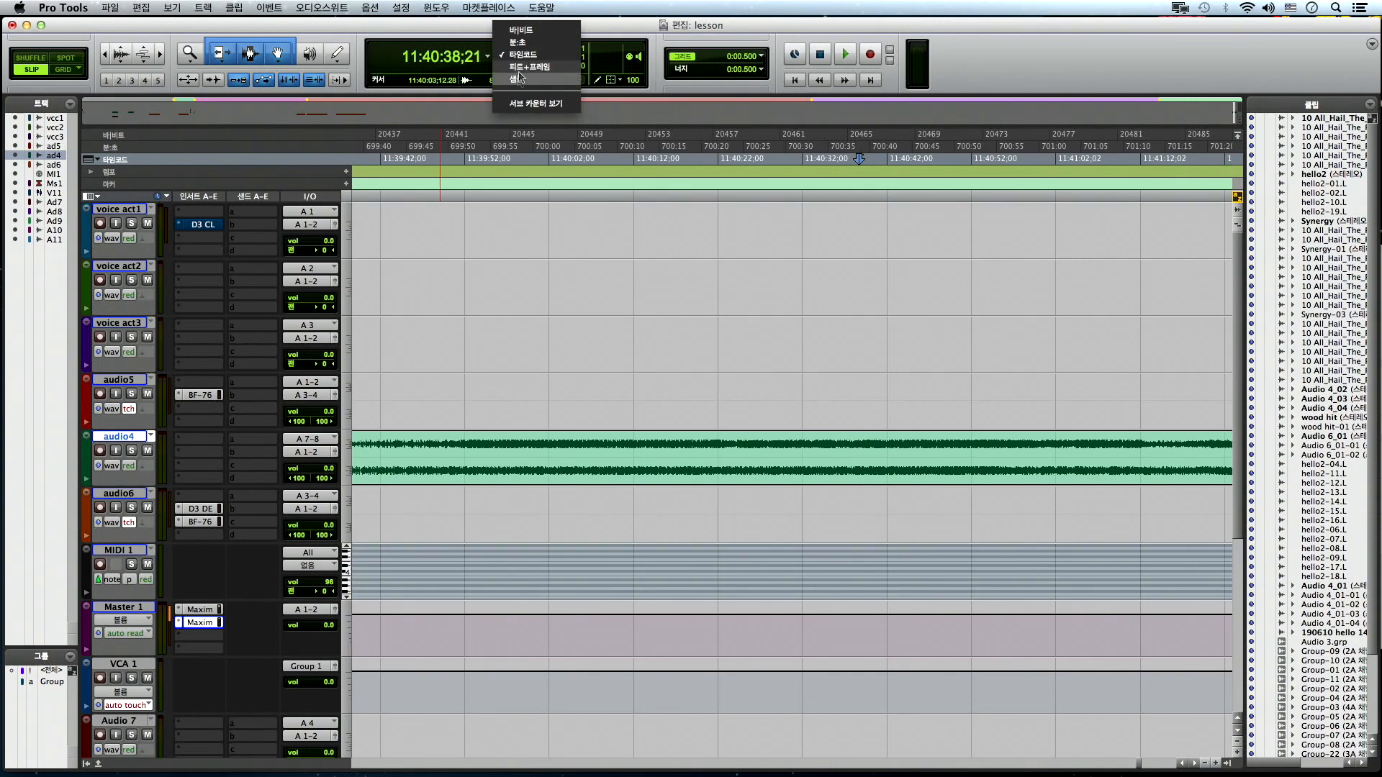
{"action": "left_click", "coordinate": [520, 105]}
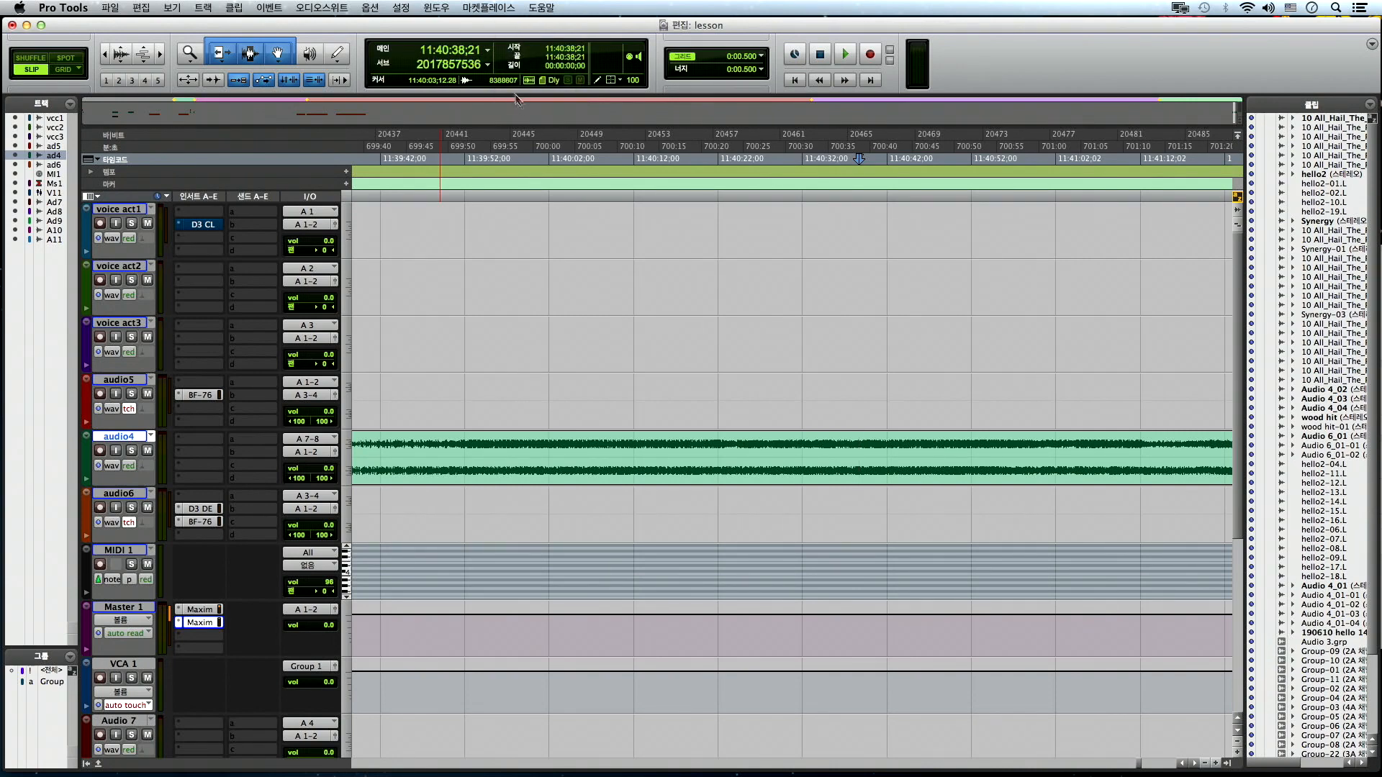
{"action": "left_click", "coordinate": [488, 65]}
{"action": "left_click", "coordinate": [476, 53]}
{"action": "left_click", "coordinate": [489, 50]}
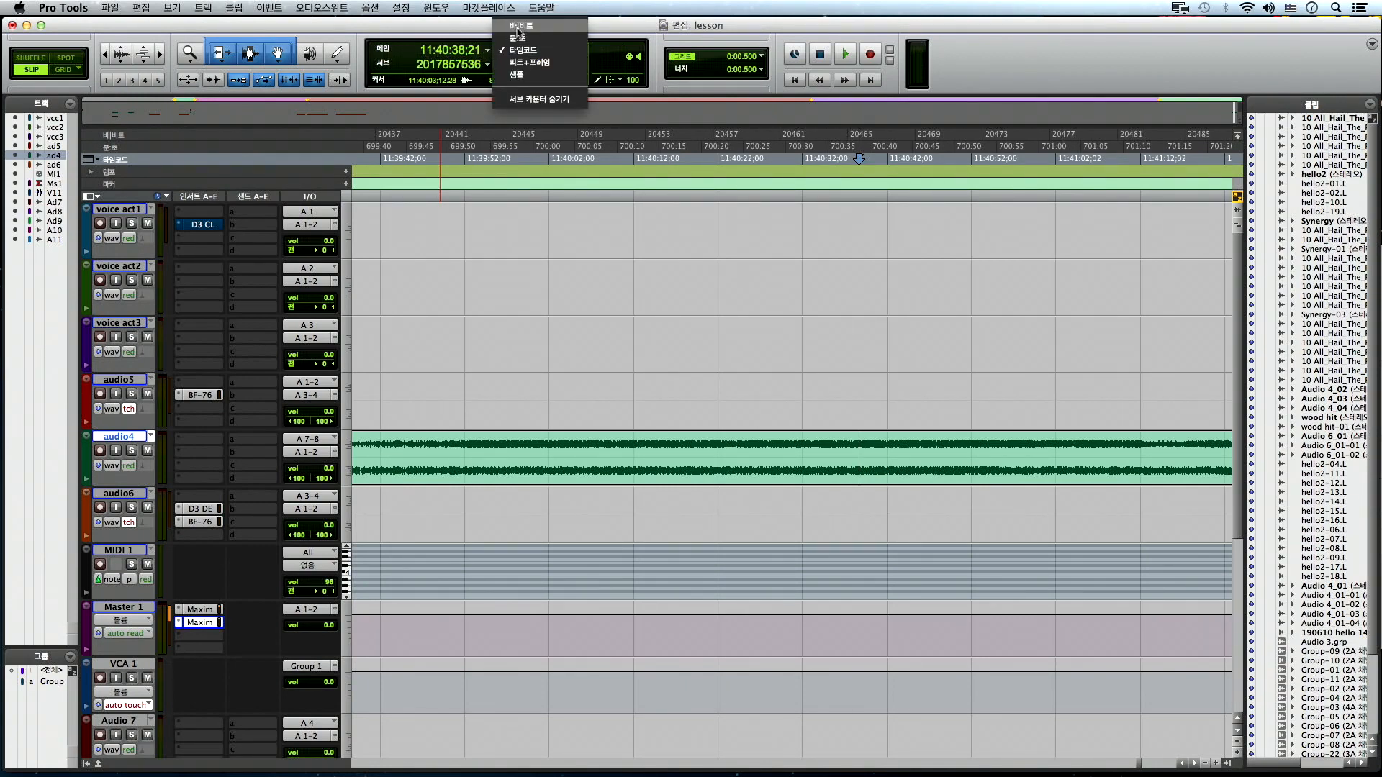
{"action": "left_click", "coordinate": [469, 64]}
{"action": "left_click", "coordinate": [488, 65]}
{"action": "left_click", "coordinate": [473, 50]}
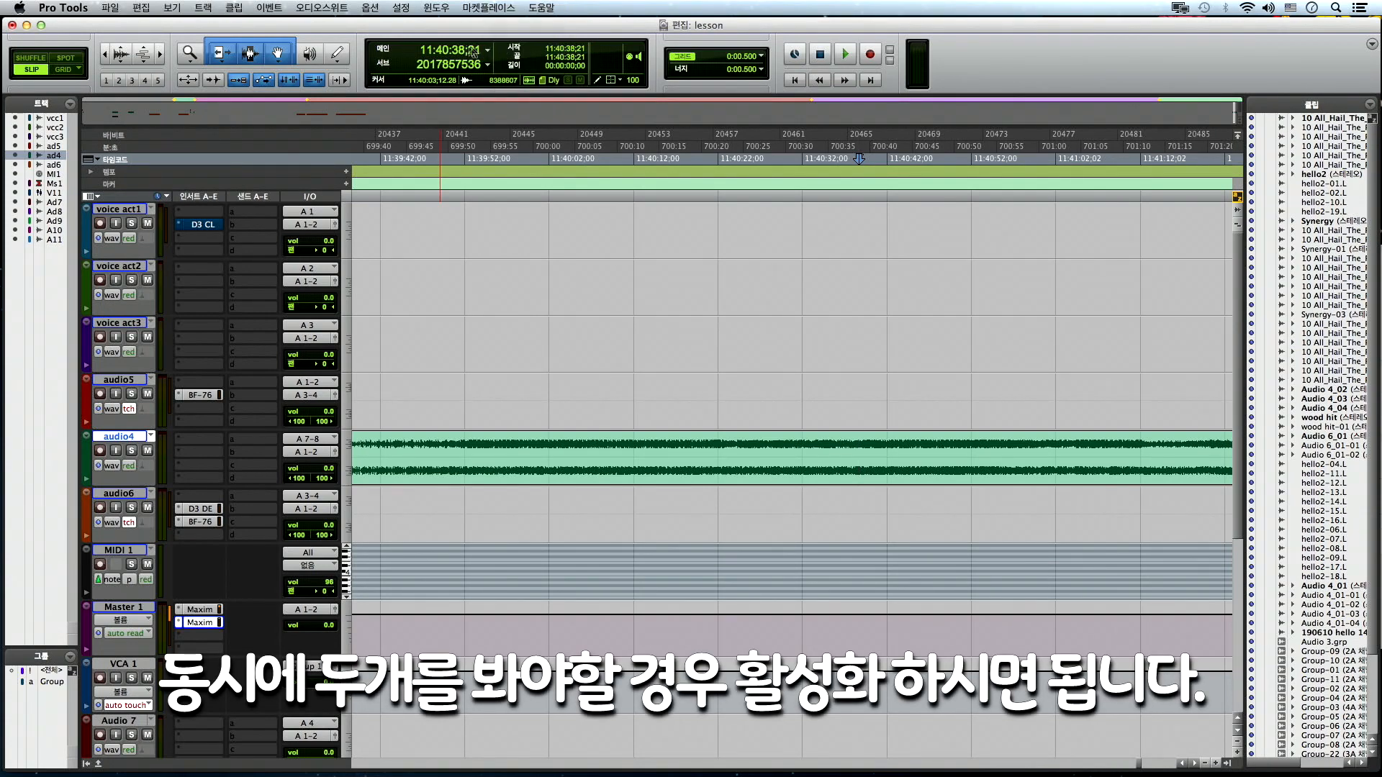
- Hide the sub counter so only the main counter is shown
{"action": "left_click", "coordinate": [488, 51]}
{"action": "left_click", "coordinate": [523, 99]}
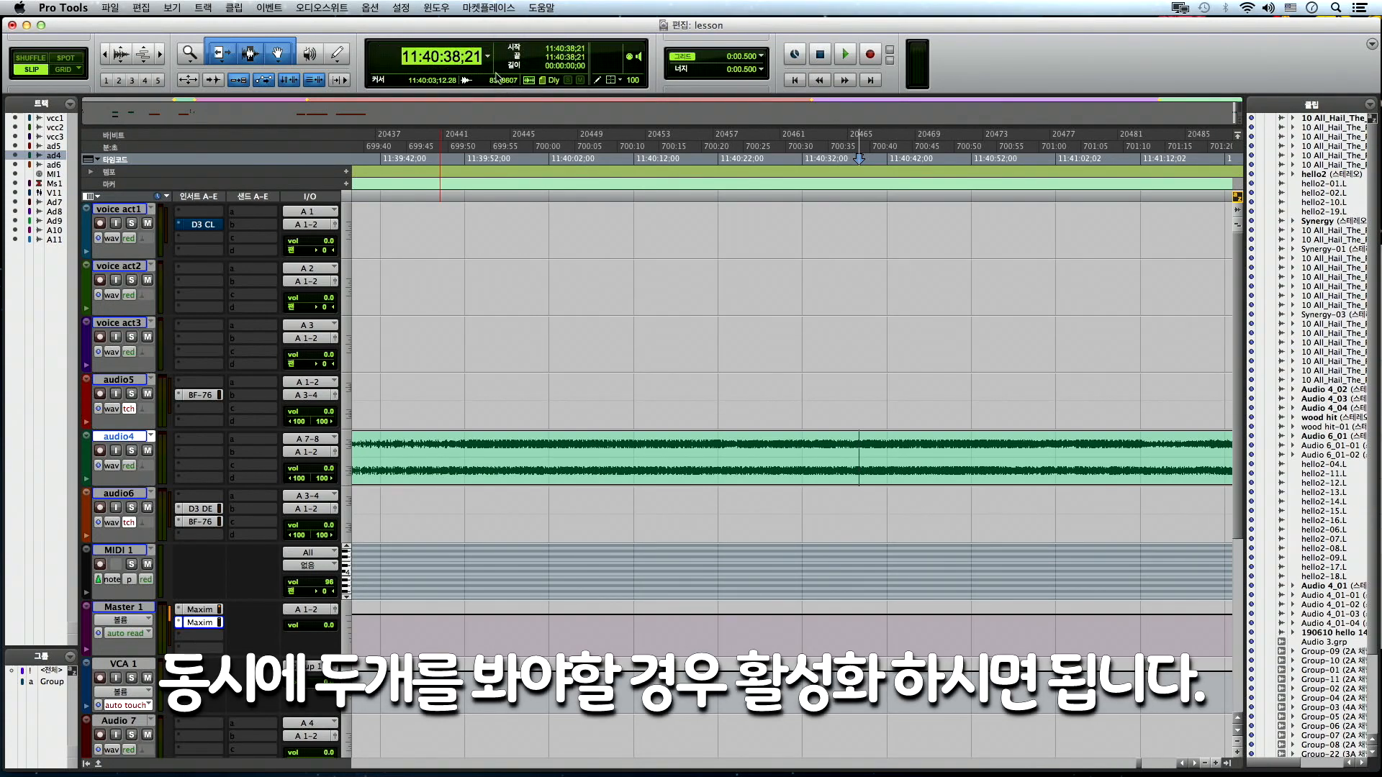
- Place the edit cursor on voice act1 and select the Synergy-01 clip on audio4
{"action": "left_click", "coordinate": [534, 231]}
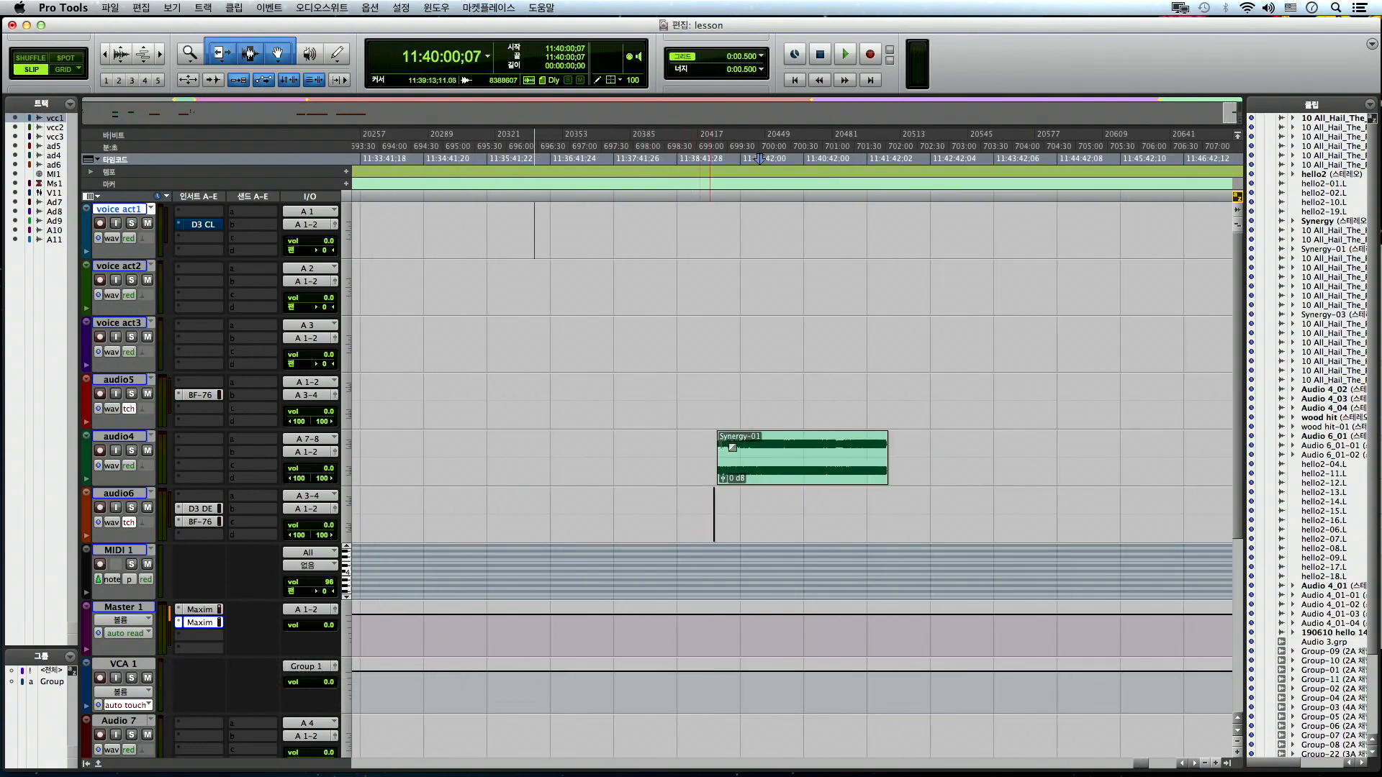
{"action": "left_click", "coordinate": [789, 473]}
{"action": "key", "text": "super+bracketright"}
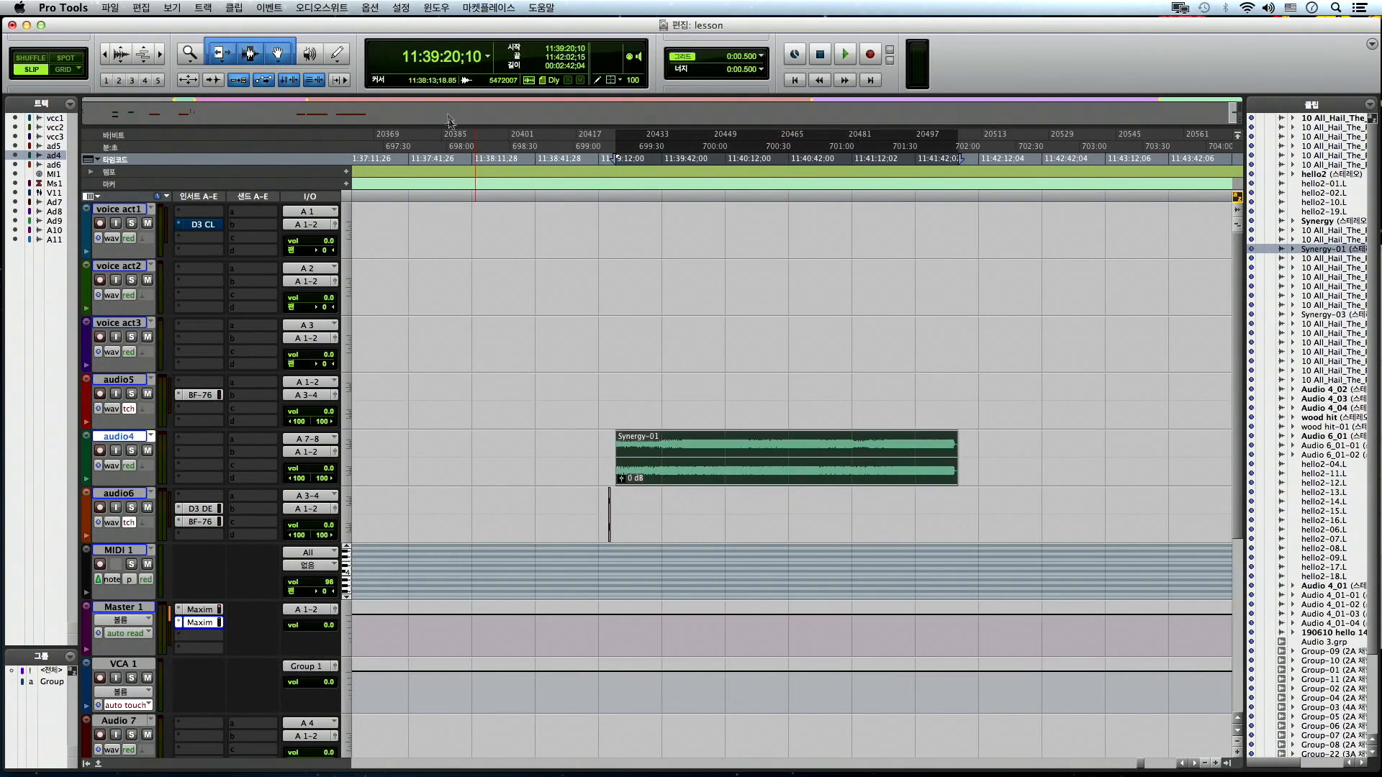
- Trim the end of Synergy-01 on audio4 back to about 11:40:55, leaving it about 1 minute 35 seconds long
{"action": "left_click", "coordinate": [776, 473]}
{"action": "double_click", "coordinate": [777, 473]}
{"action": "left_click", "coordinate": [808, 460]}
{"action": "double_click", "coordinate": [803, 459]}
{"action": "left_click", "coordinate": [817, 448]}
{"action": "key", "text": "s"}
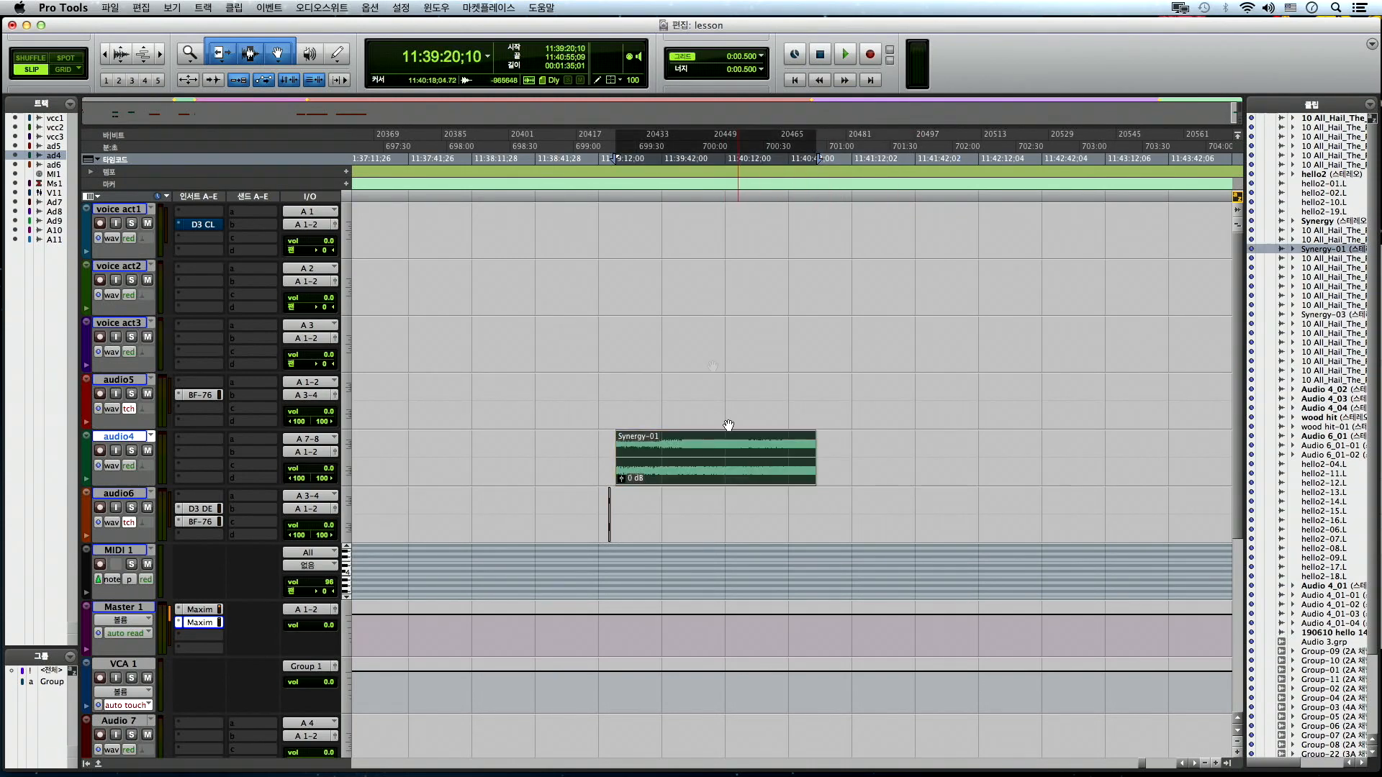
- Undo the last trim of Synergy-01 and select a range about 58 seconds long across audio5, audio4 and audio6
{"action": "key", "text": "super+z"}
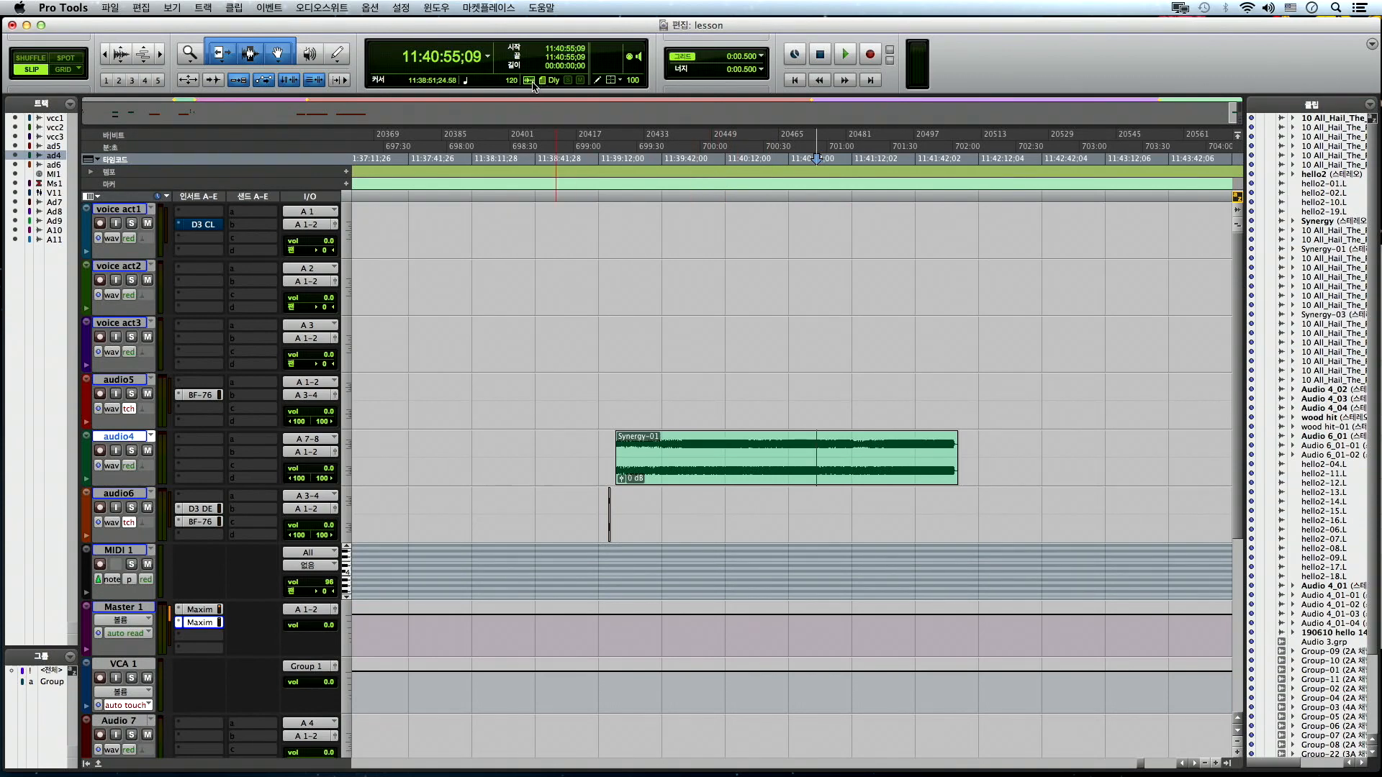
{"action": "left_click_drag", "start_coordinate": [687, 452], "coordinate": [748, 452]}
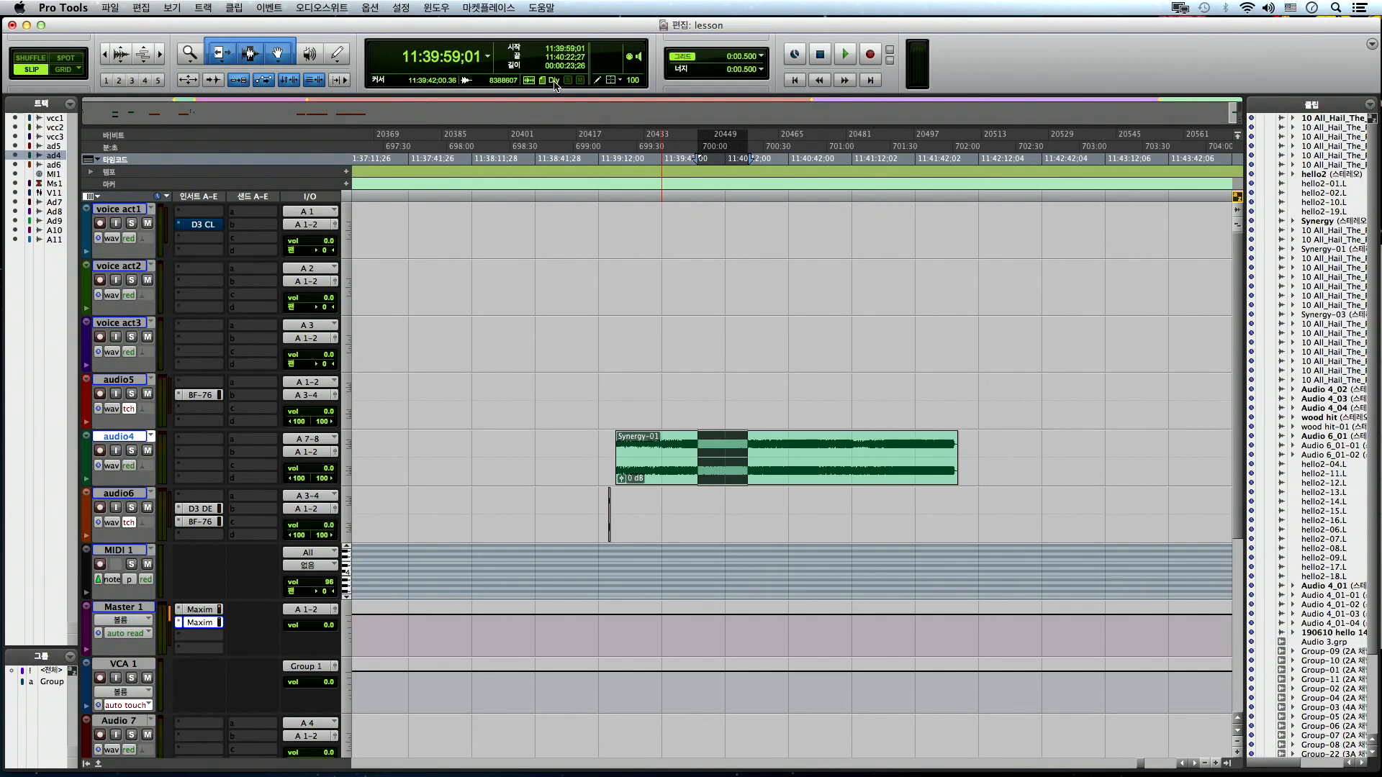
{"action": "left_click", "coordinate": [646, 385]}
{"action": "left_click_drag", "start_coordinate": [639, 389], "coordinate": [763, 504]}
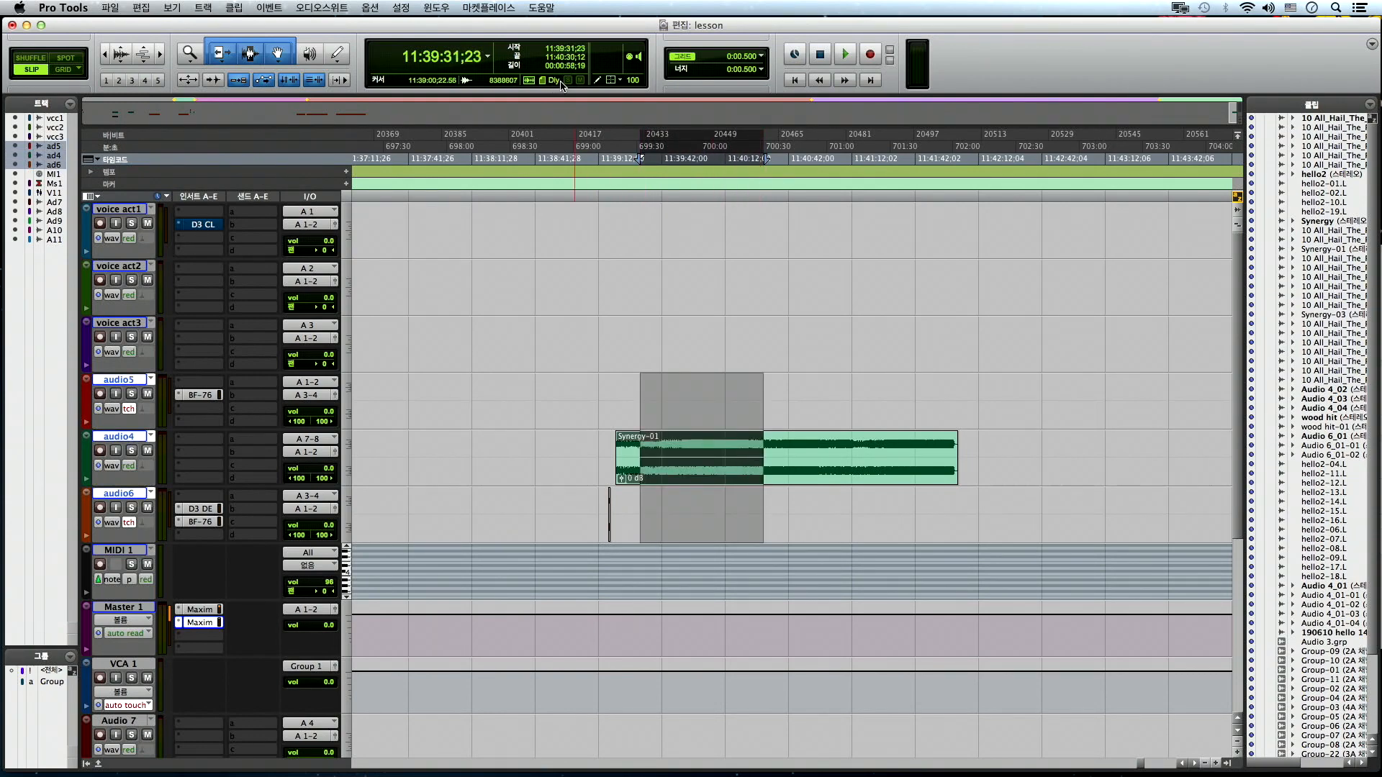
- Place the edit cursor on voice act1 and look through the default note duration choices
{"action": "left_click", "coordinate": [568, 110]}
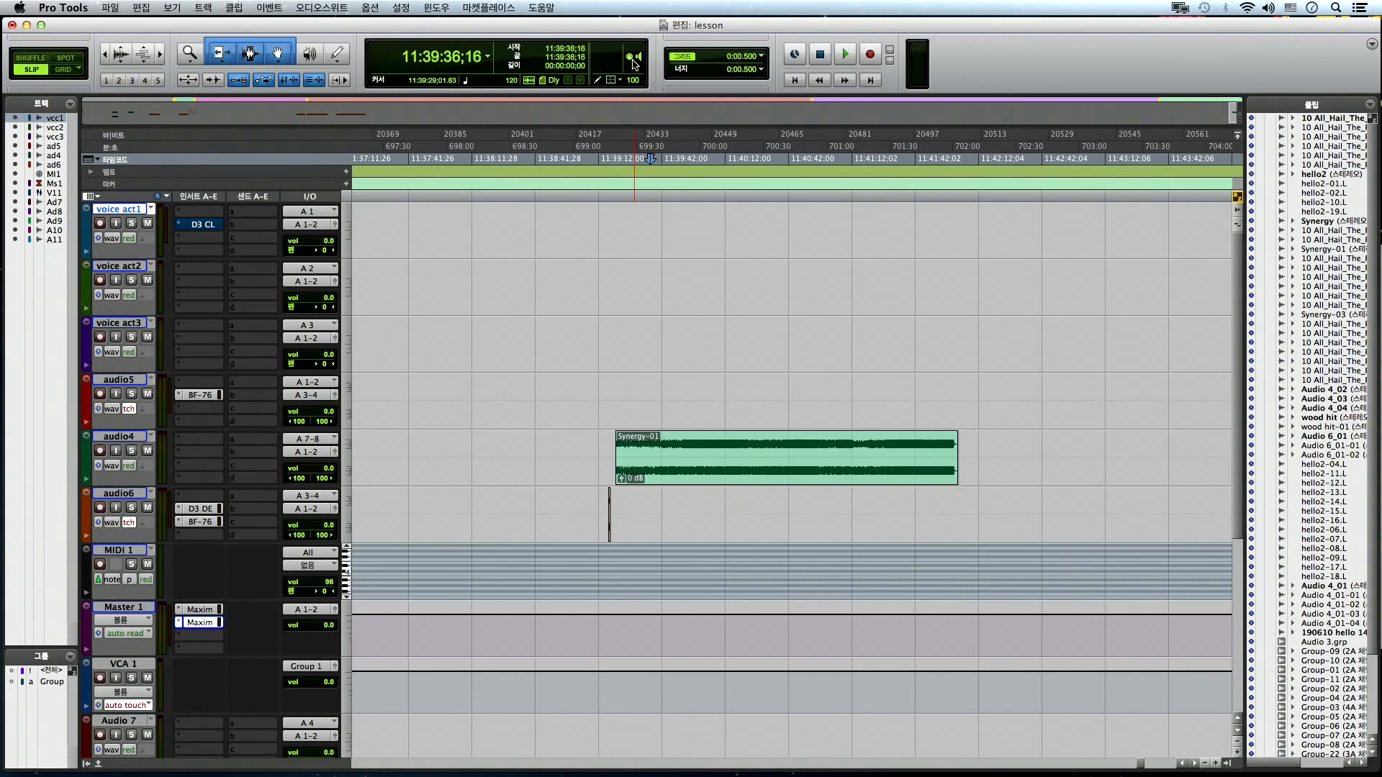
{"action": "left_click", "coordinate": [658, 205]}
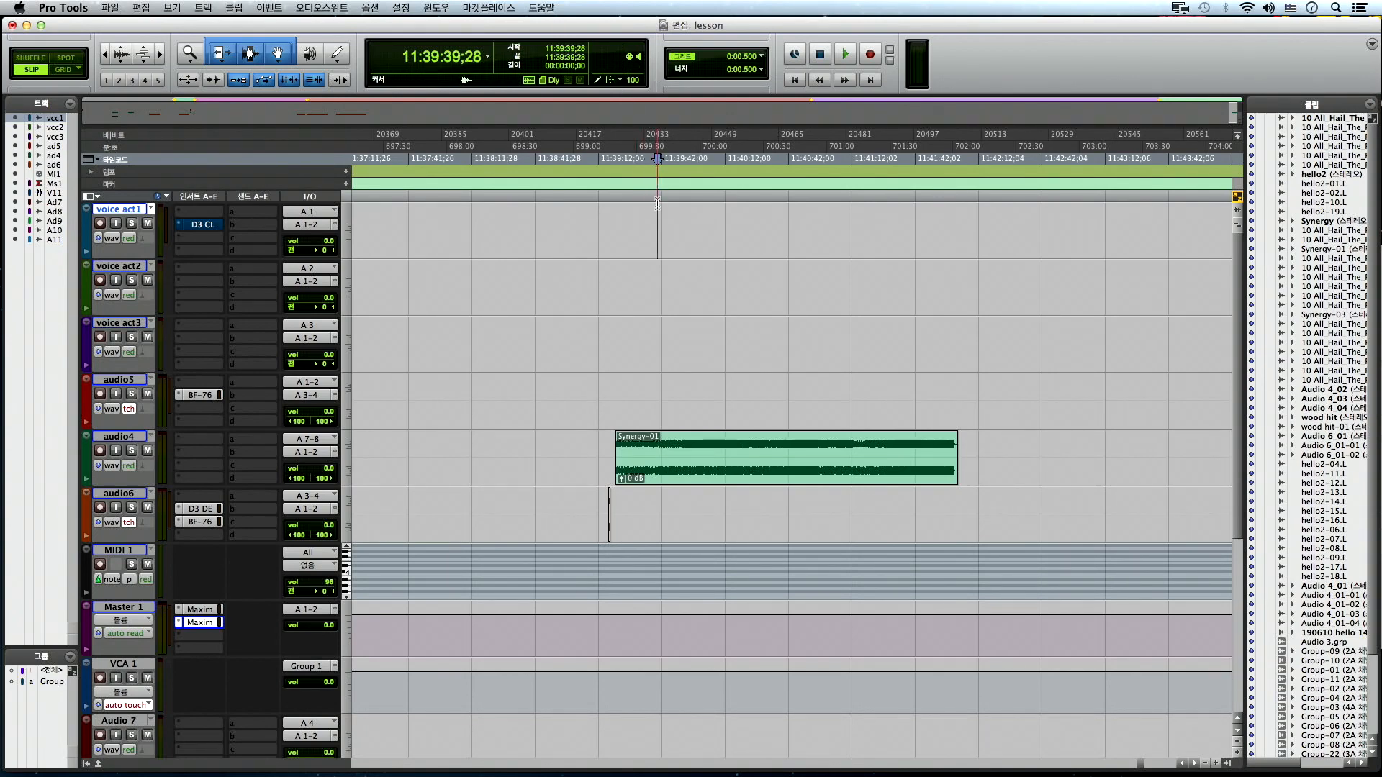
{"action": "left_click", "coordinate": [637, 57]}
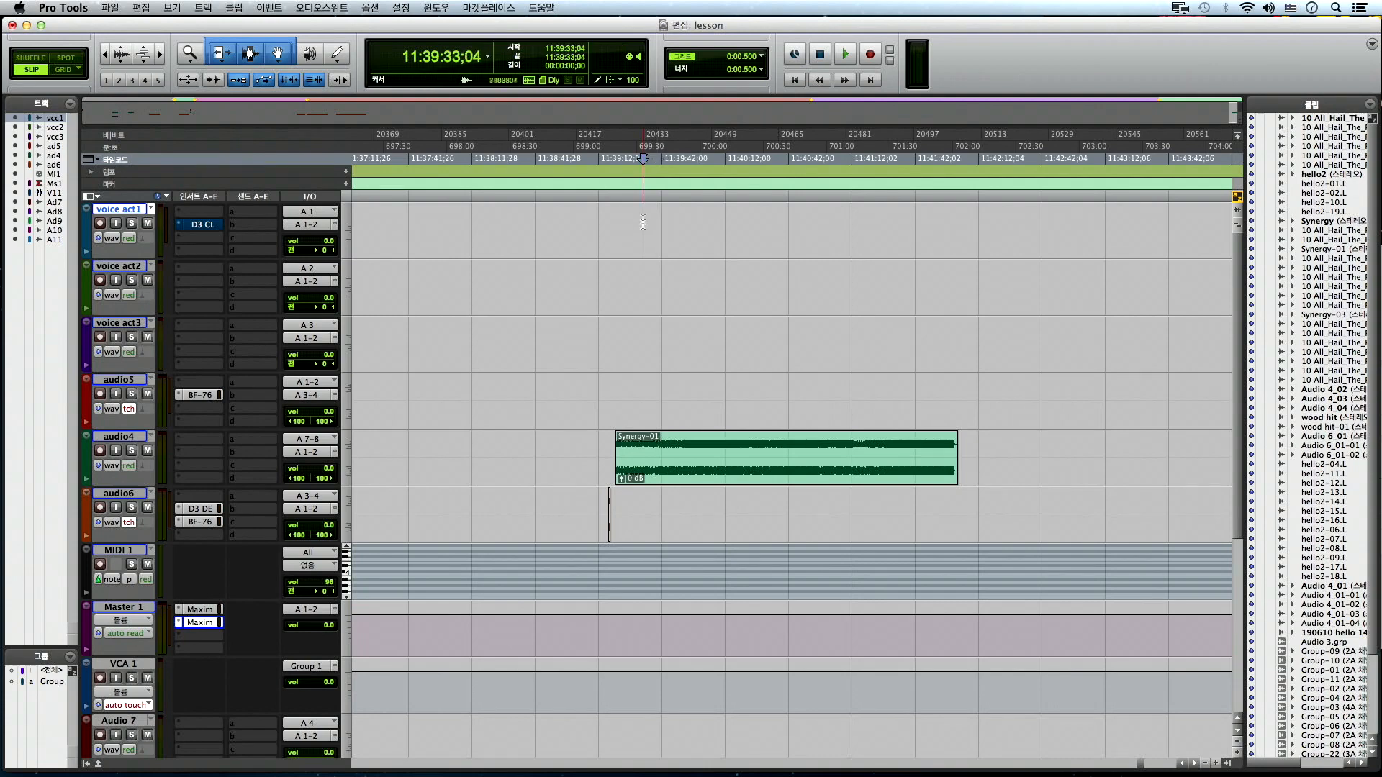
{"action": "left_click", "coordinate": [622, 82]}
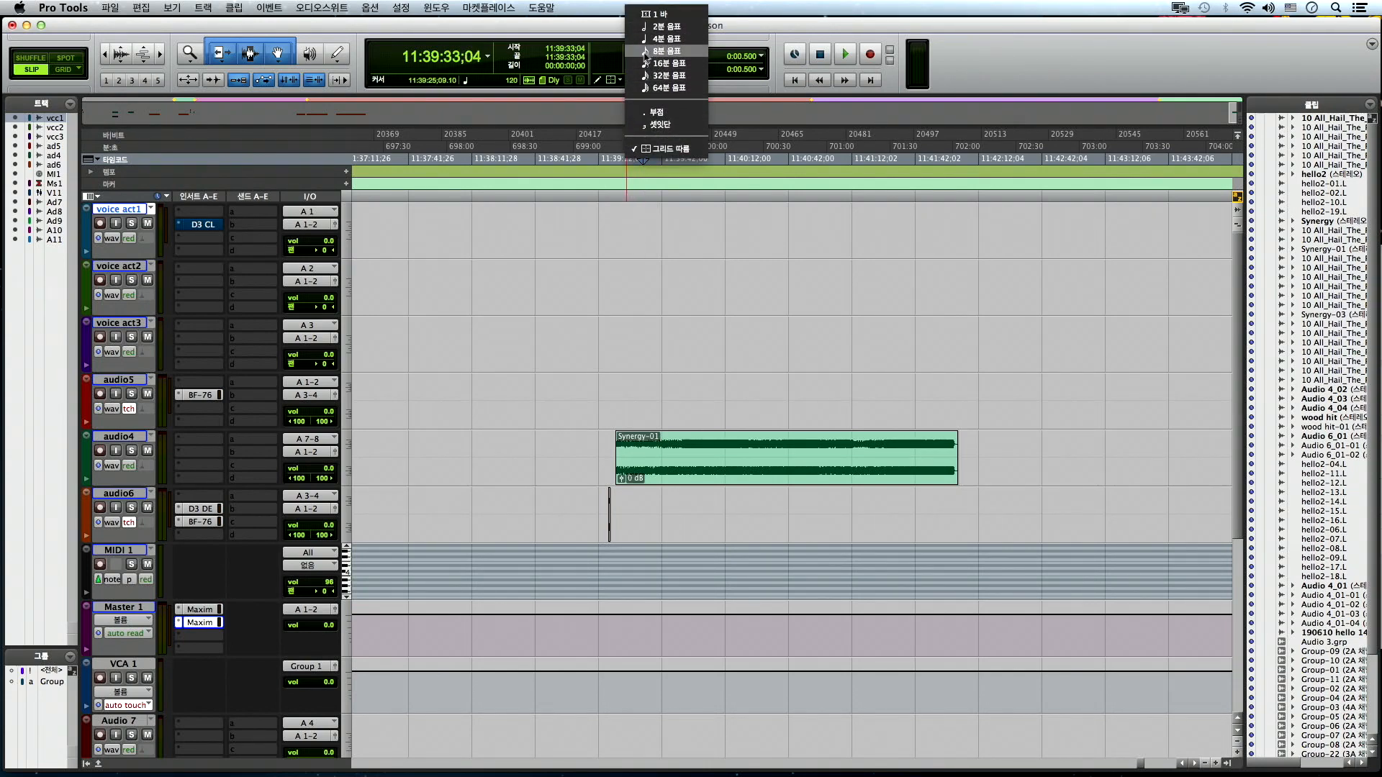
{"action": "left_click", "coordinate": [645, 52]}
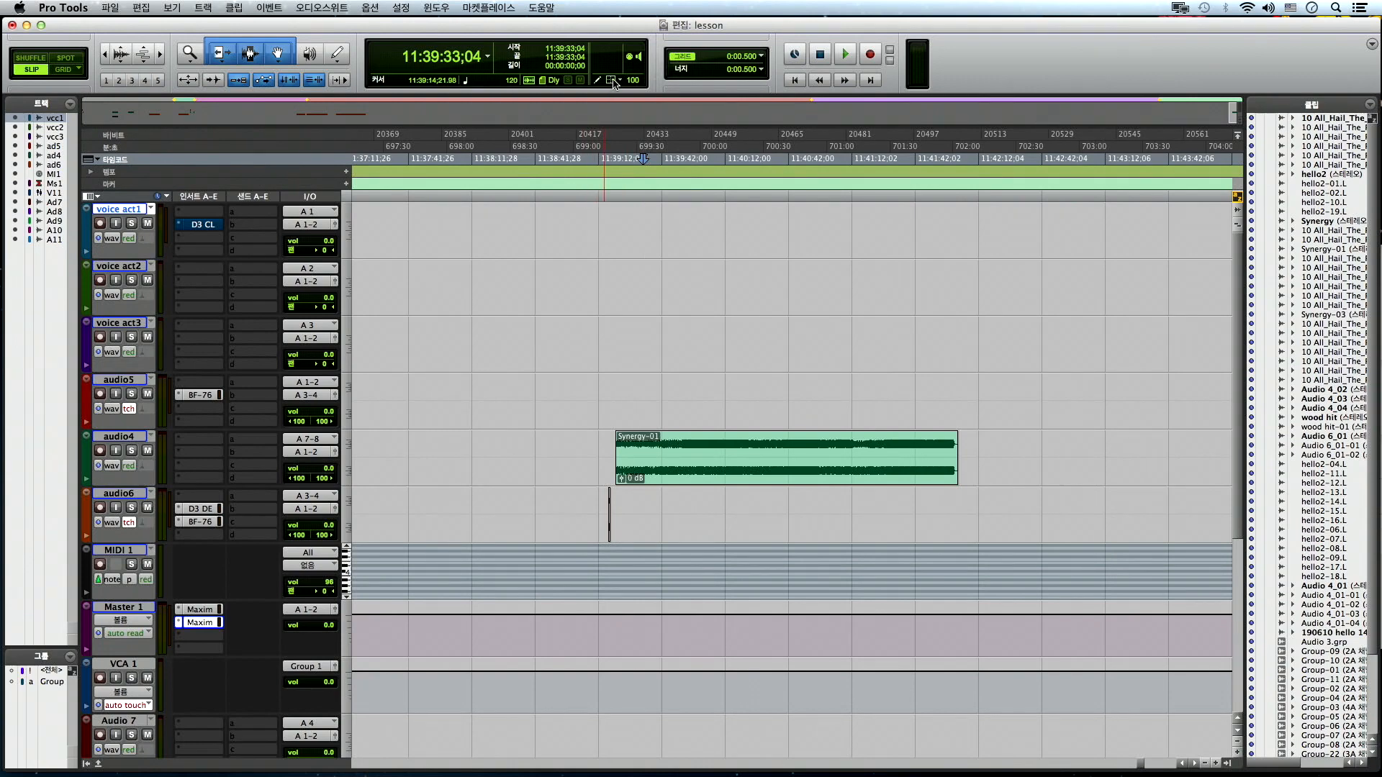
{"action": "left_click", "coordinate": [632, 159]}
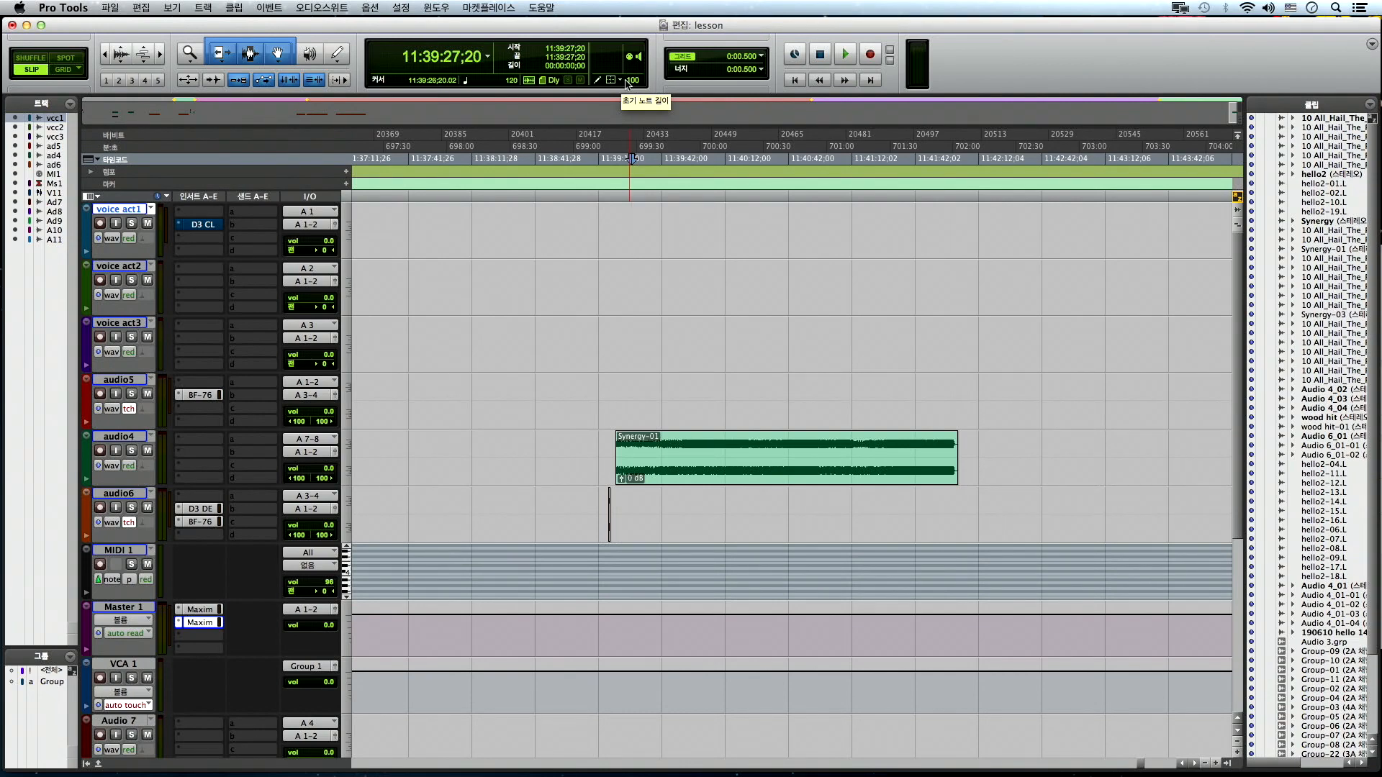
- Draw an E4 note about 33 seconds long on MIDI 1, starting at about 10:56:51
{"action": "scroll", "coordinate": [663, 480], "scroll_direction": "down", "scroll_amount": 7}
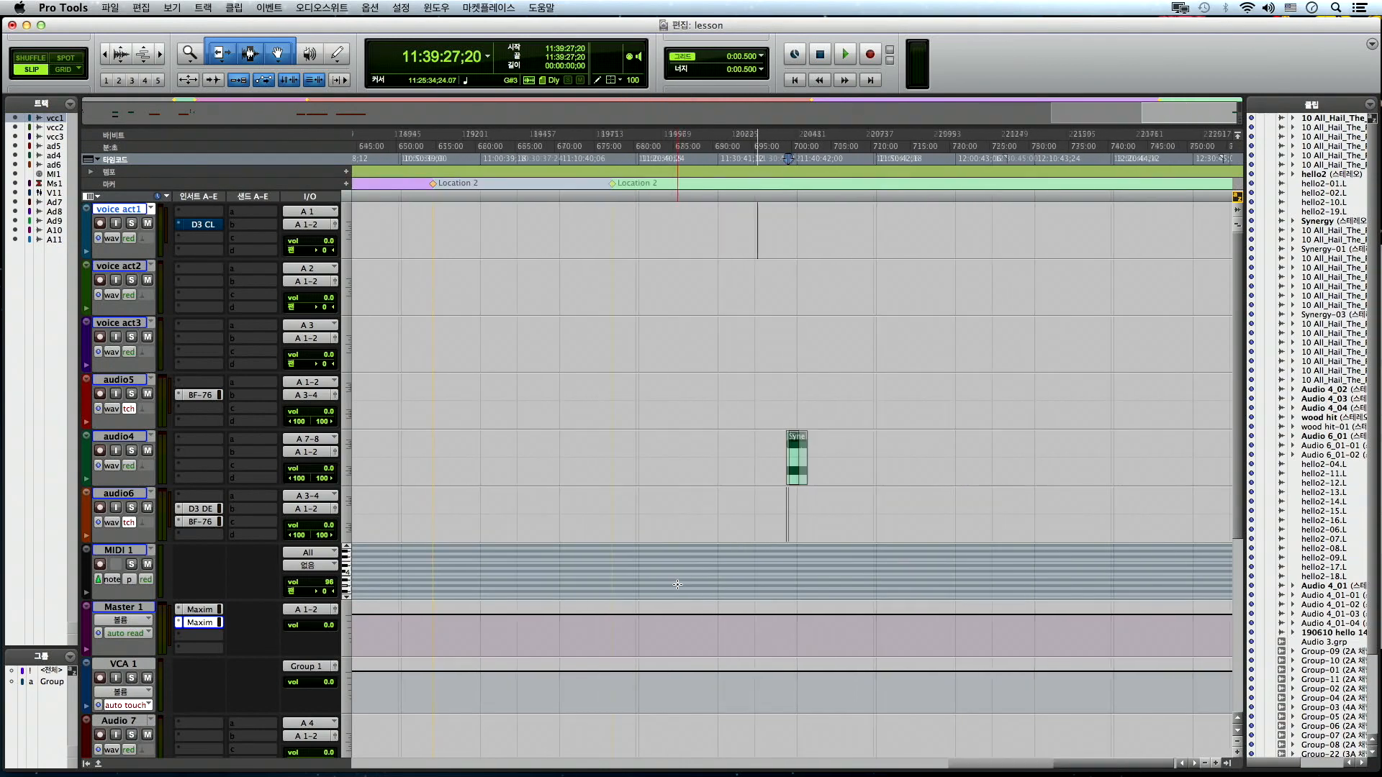
{"action": "left_click", "coordinate": [807, 469]}
{"action": "left_click", "coordinate": [823, 471]}
{"action": "key", "text": "t"}
{"action": "key", "text": "t"}
{"action": "key", "text": "t"}
{"action": "key", "text": "t"}
{"action": "key", "text": "t"}
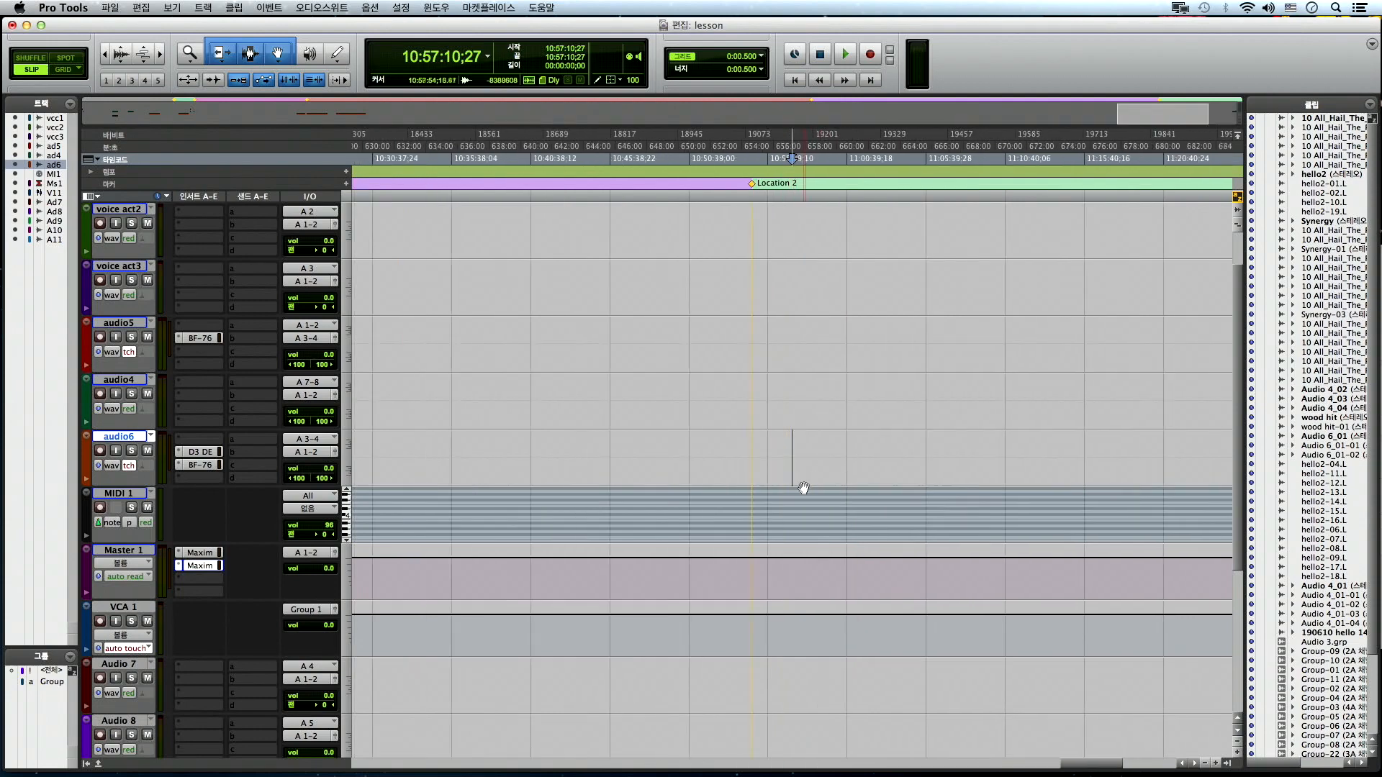
{"action": "left_click", "coordinate": [772, 505]}
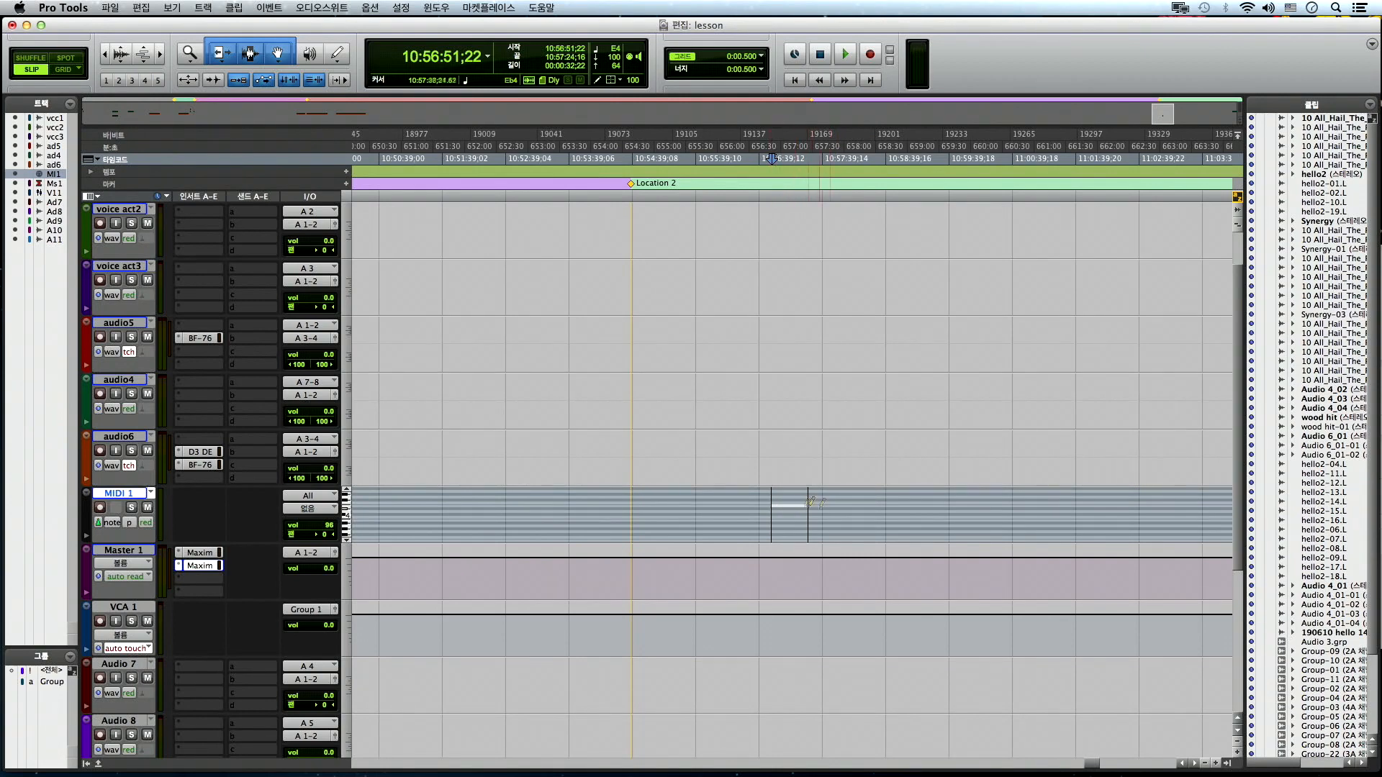
- Add a short F4 note about 14 frames long on MIDI 1 at about 10:57:50
{"action": "left_click", "coordinate": [836, 498]}
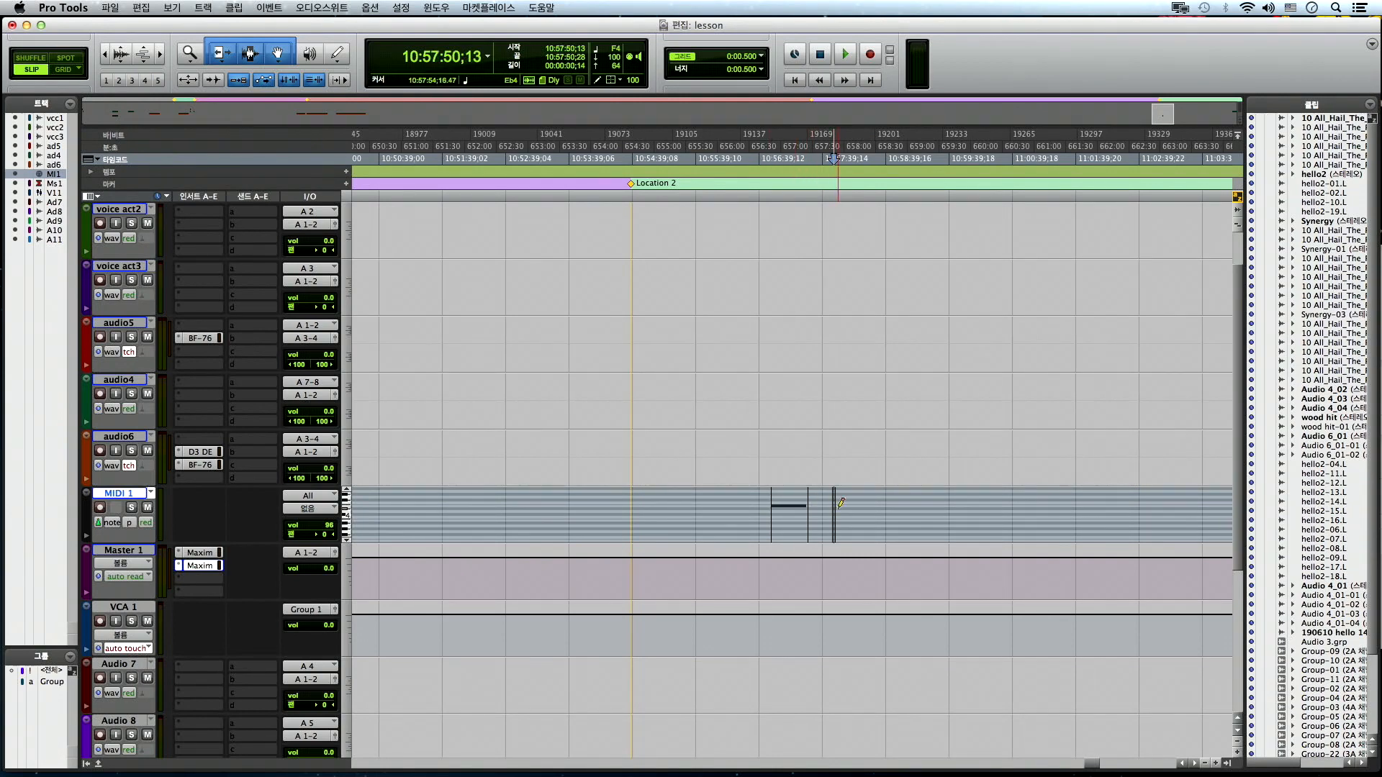
{"action": "key", "text": "super+bracketright"}
{"action": "key", "text": "t"}
{"action": "key", "text": "t"}
{"action": "key", "text": "t"}
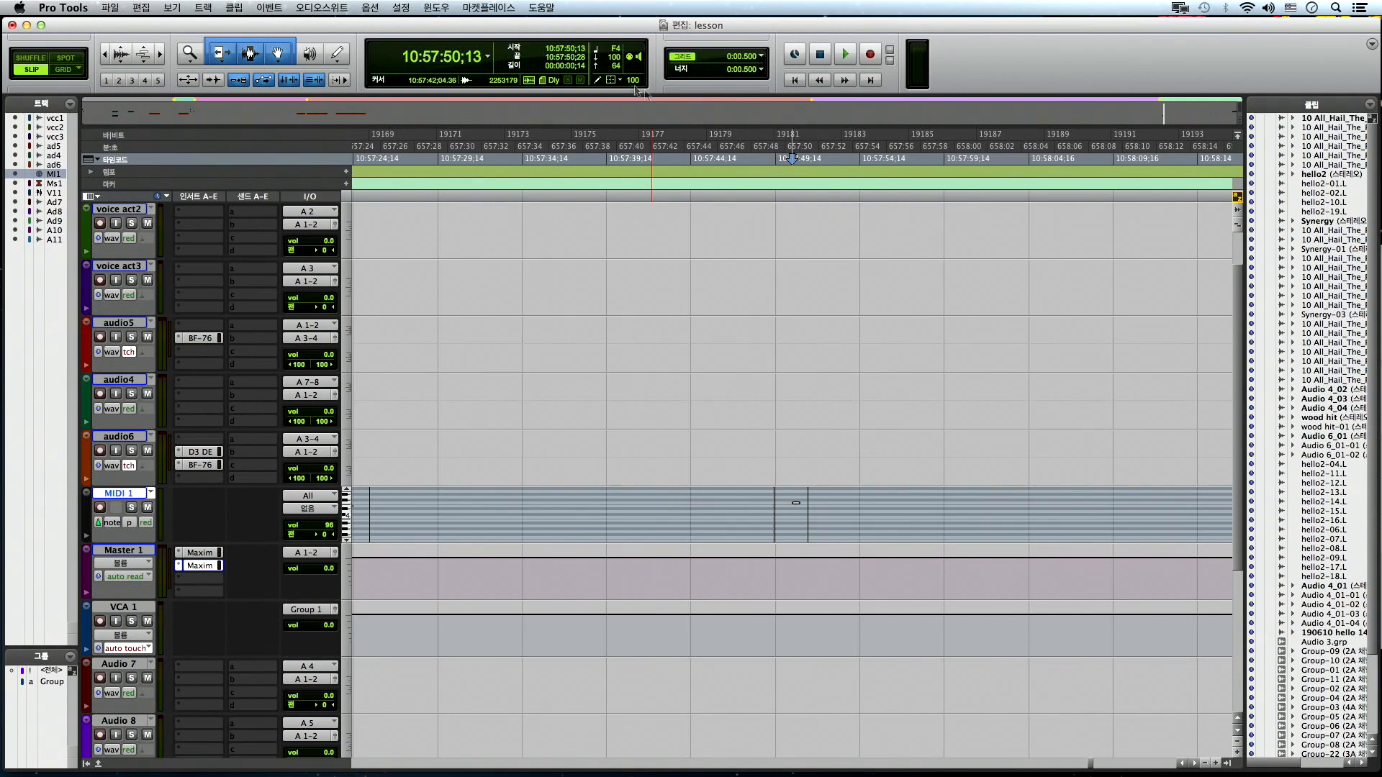
- Hide and reshow the grid lines, and select about 5 seconds on voice act2 from 10:57:44;14
{"action": "left_click", "coordinate": [683, 58]}
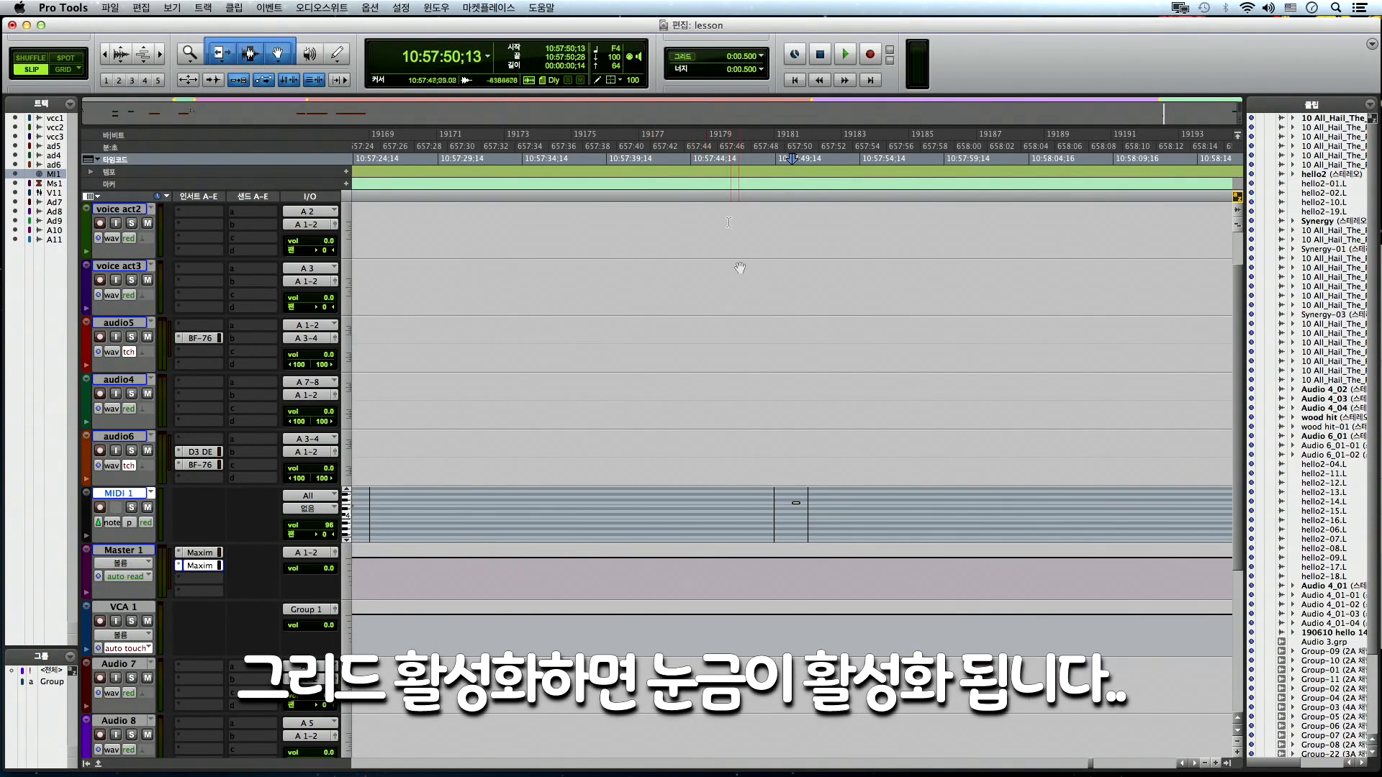
{"action": "left_click", "coordinate": [683, 58]}
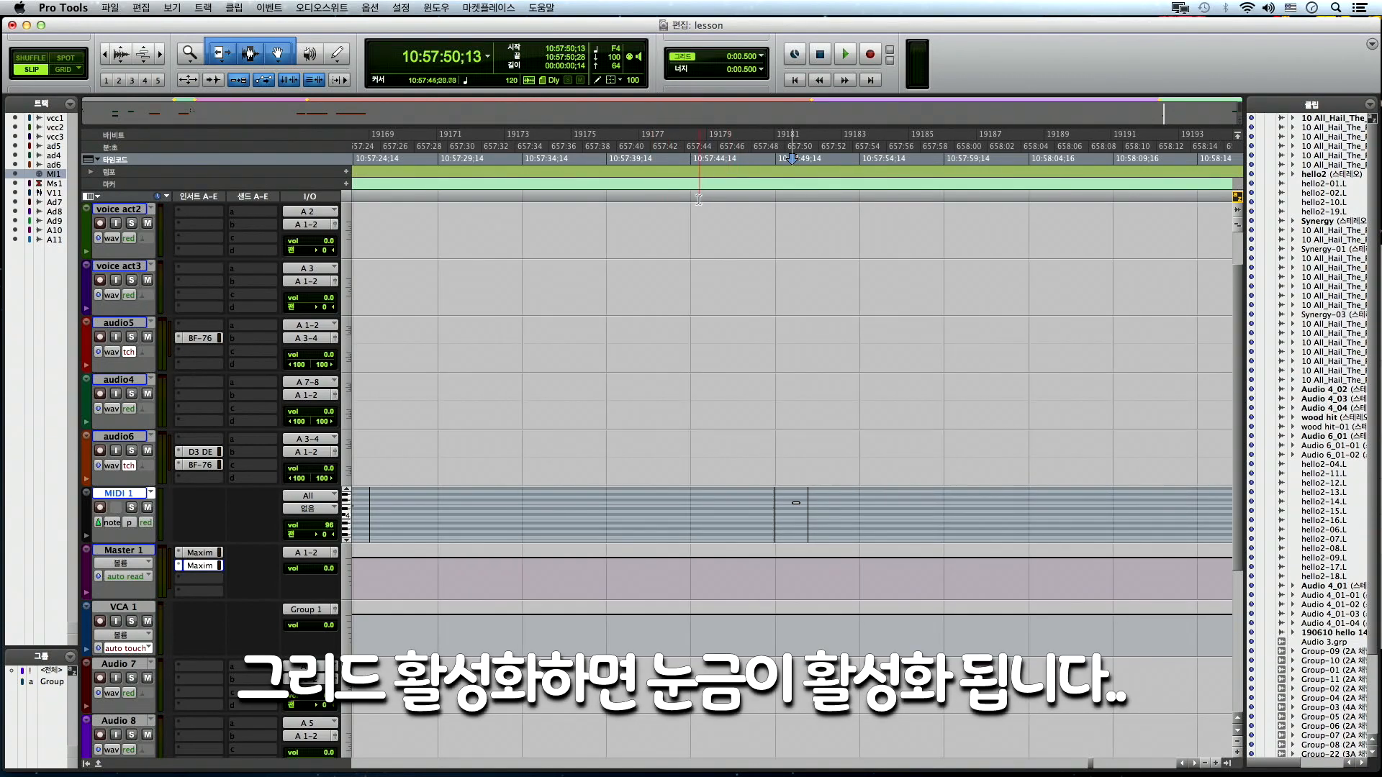
{"action": "mouse_move", "coordinate": [690, 218]}
{"action": "left_mouse_down"}
{"action": "mouse_move", "coordinate": [777, 224]}
{"action": "mouse_move", "coordinate": [690, 228]}
{"action": "left_mouse_up"}
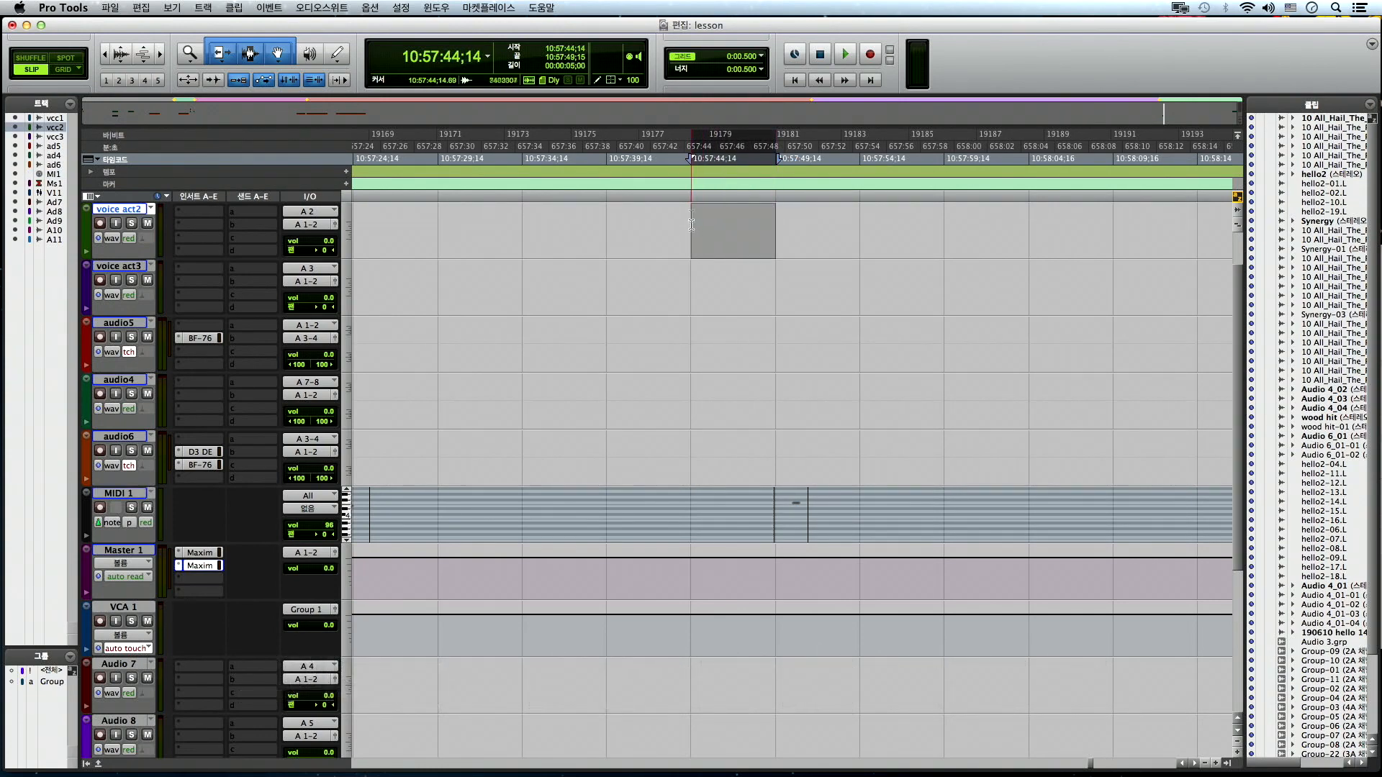
- Switch the grid value to the timecode scale, try 1 second, and set it to 5 frames
{"action": "left_click", "coordinate": [761, 58]}
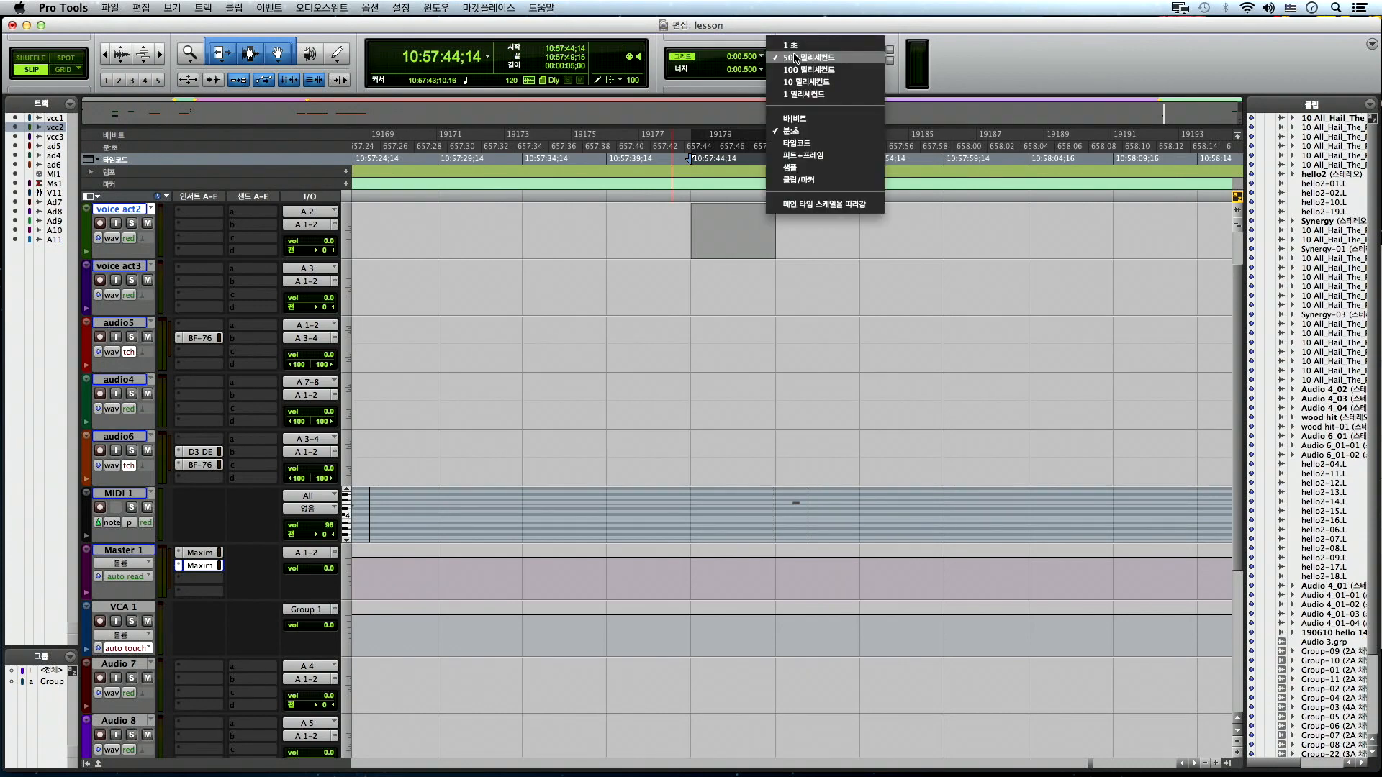
{"action": "left_click", "coordinate": [806, 69]}
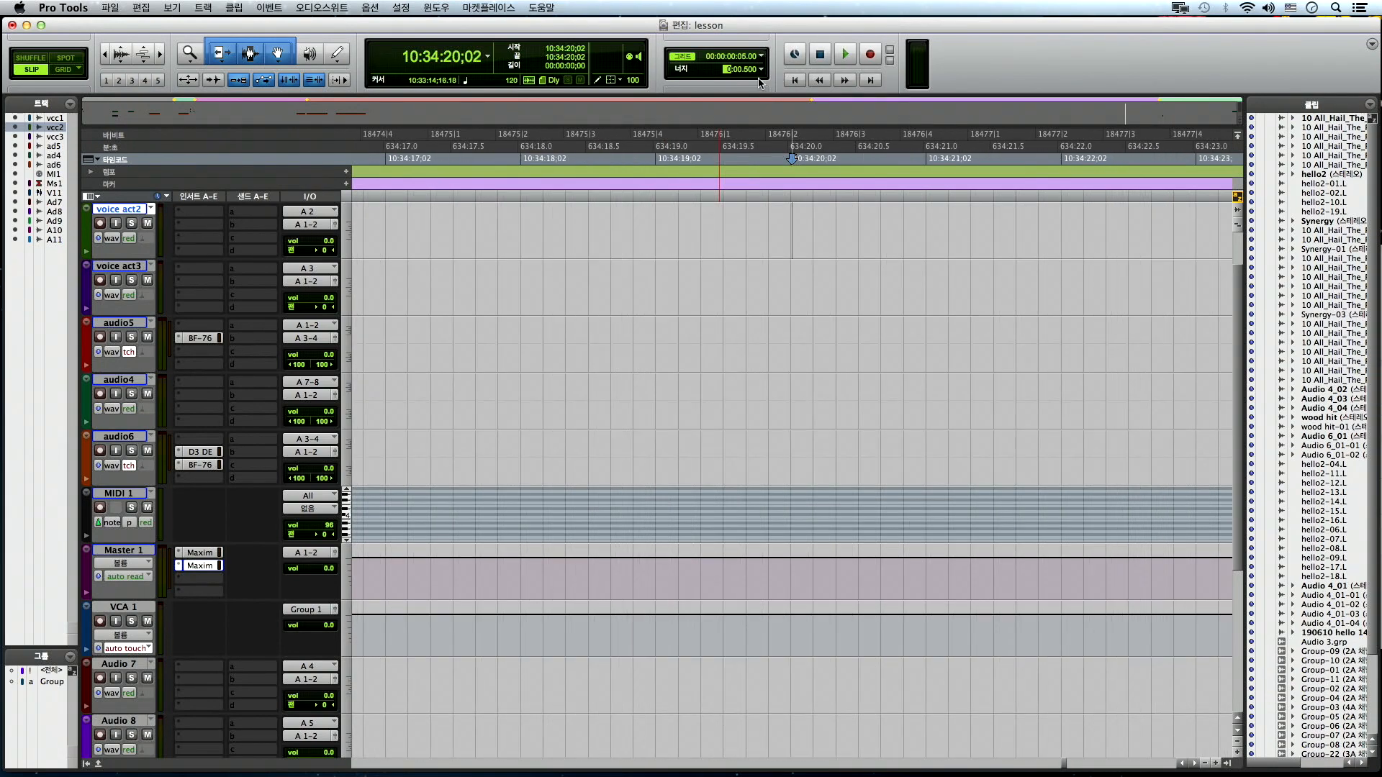
{"action": "left_click", "coordinate": [762, 56]}
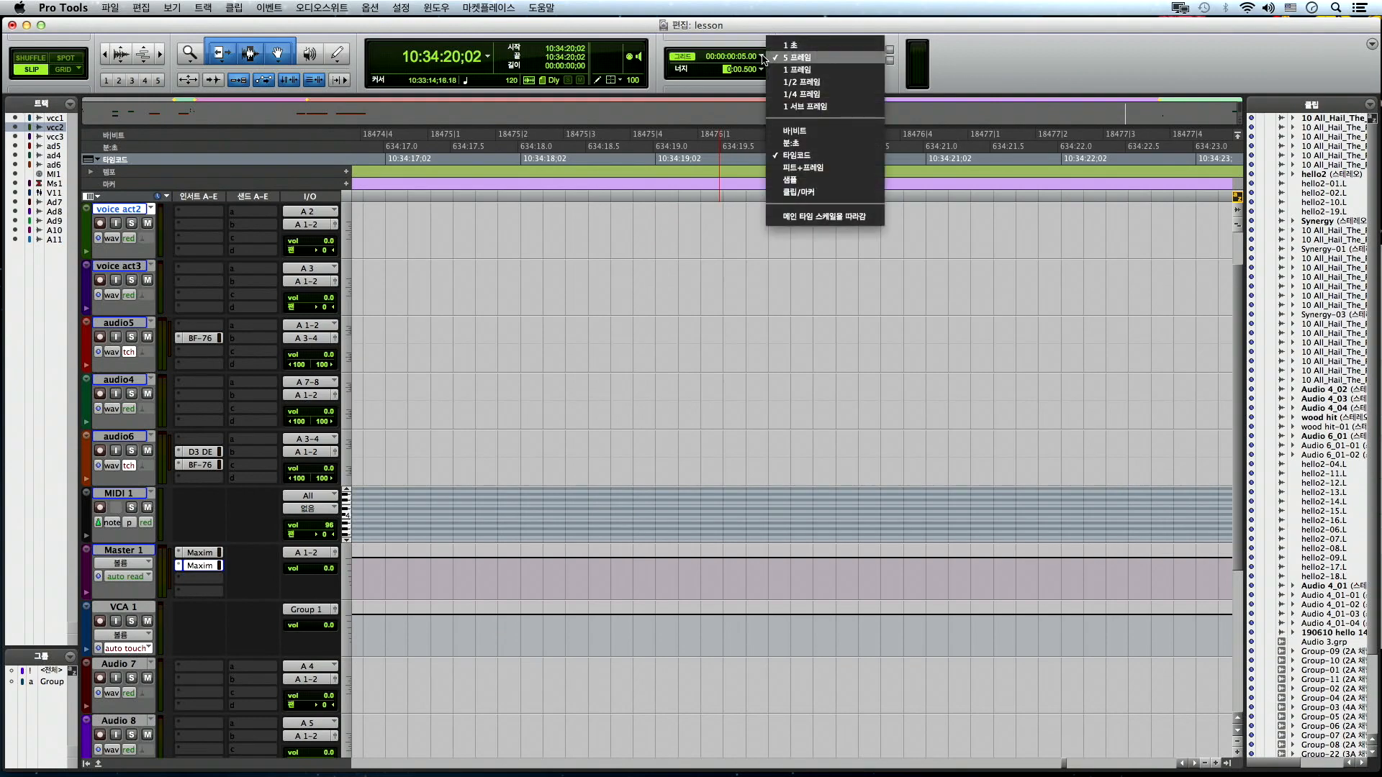
{"action": "left_click", "coordinate": [773, 57]}
{"action": "left_click", "coordinate": [767, 57]}
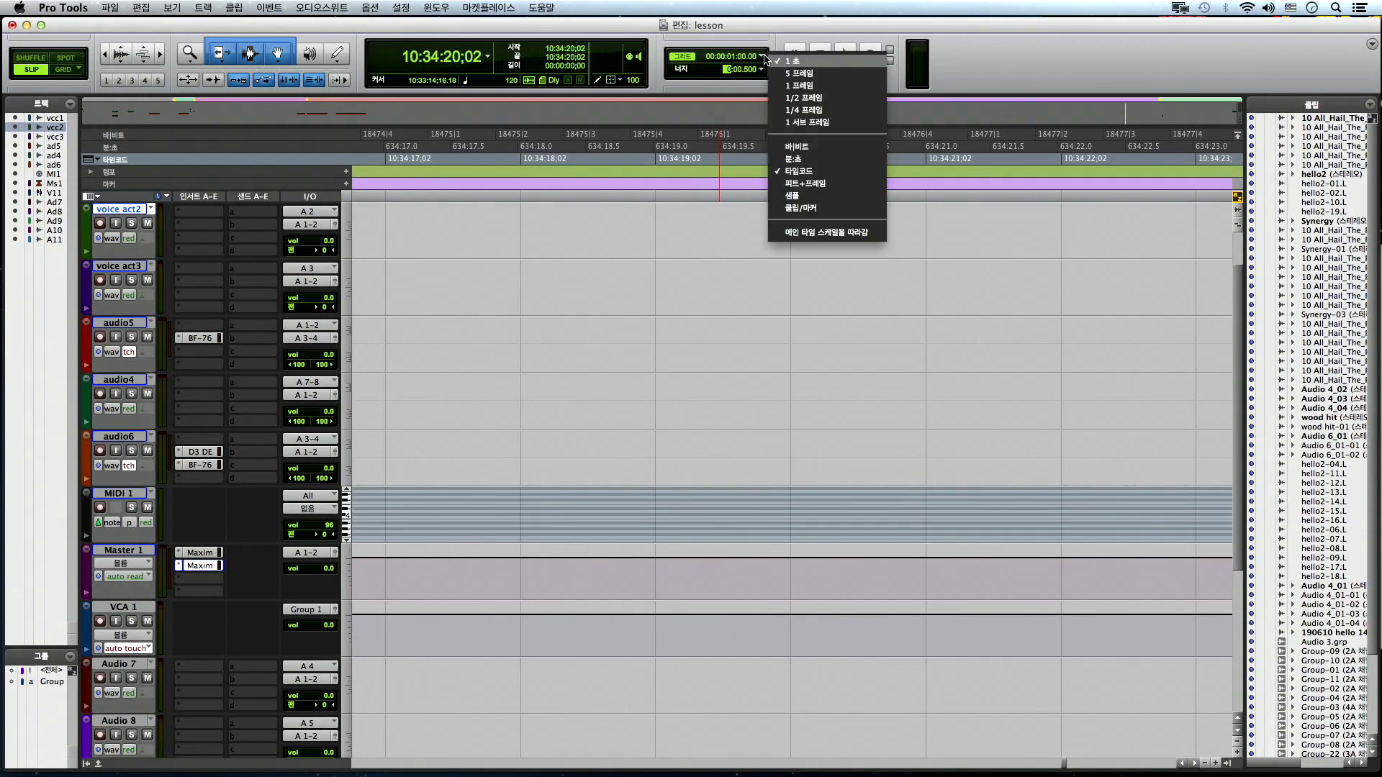
{"action": "left_click", "coordinate": [790, 74]}
- Try grid values of 1/2 frame and 1/4 frame, and return the grid to 5 frames
{"action": "left_click", "coordinate": [762, 58]}
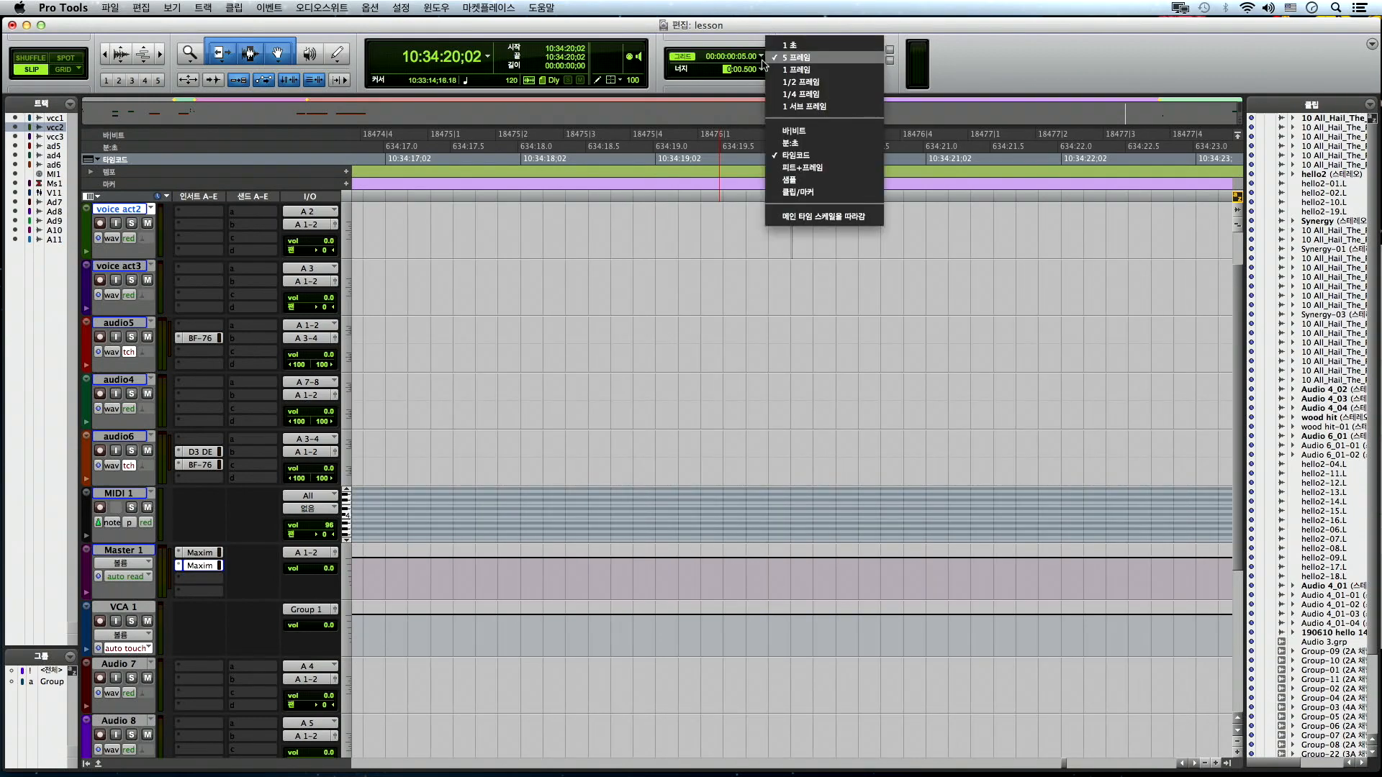
{"action": "left_click", "coordinate": [807, 83]}
{"action": "left_click", "coordinate": [763, 57]}
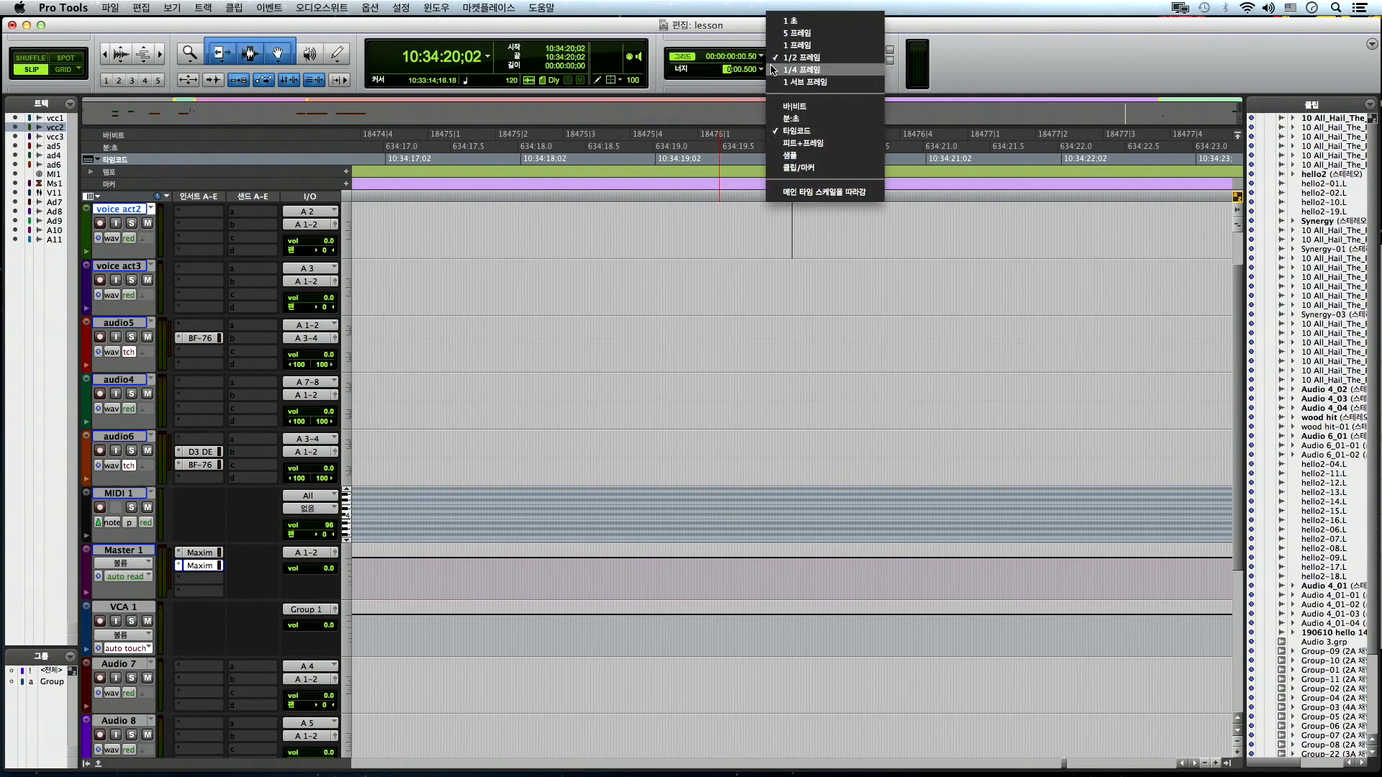
{"action": "left_click", "coordinate": [776, 68]}
{"action": "left_click", "coordinate": [762, 57]}
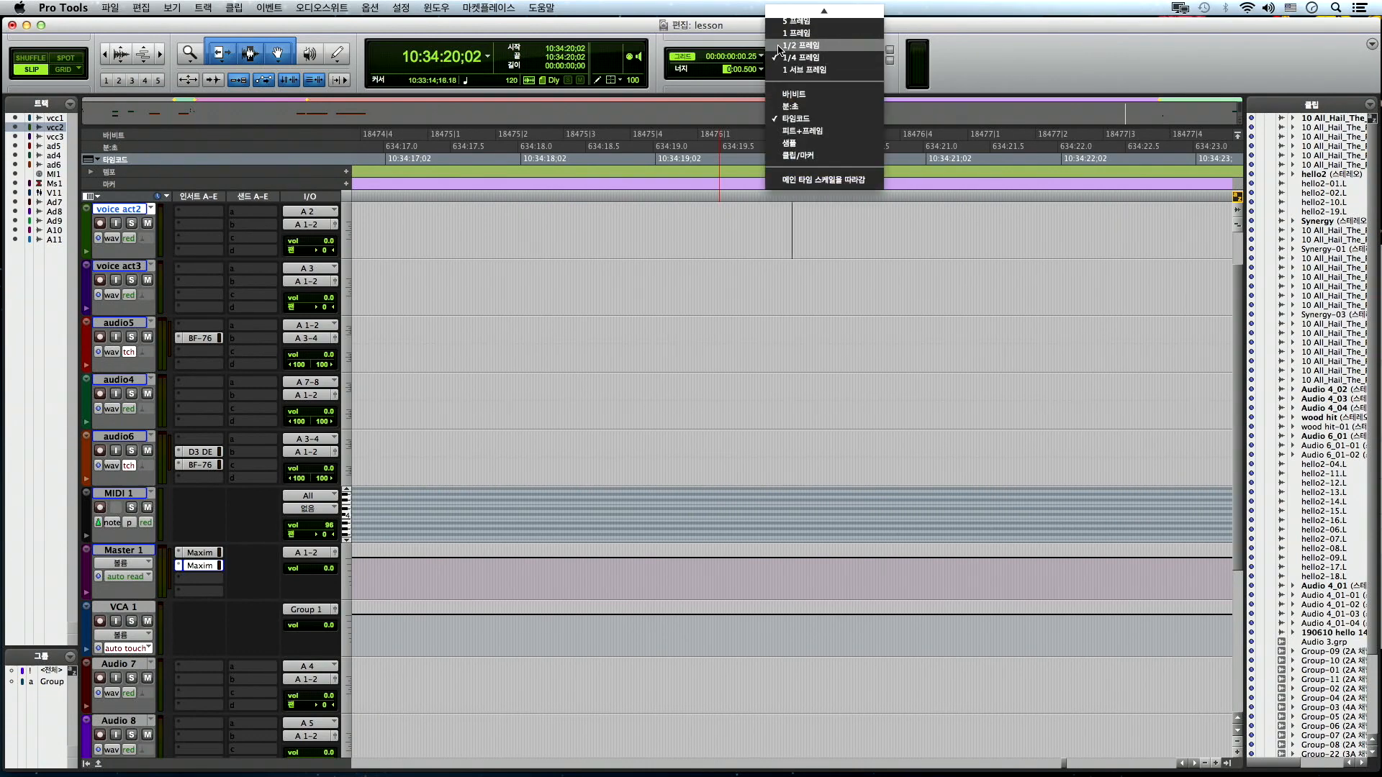
{"action": "left_click", "coordinate": [777, 47]}
{"action": "left_click", "coordinate": [763, 58]}
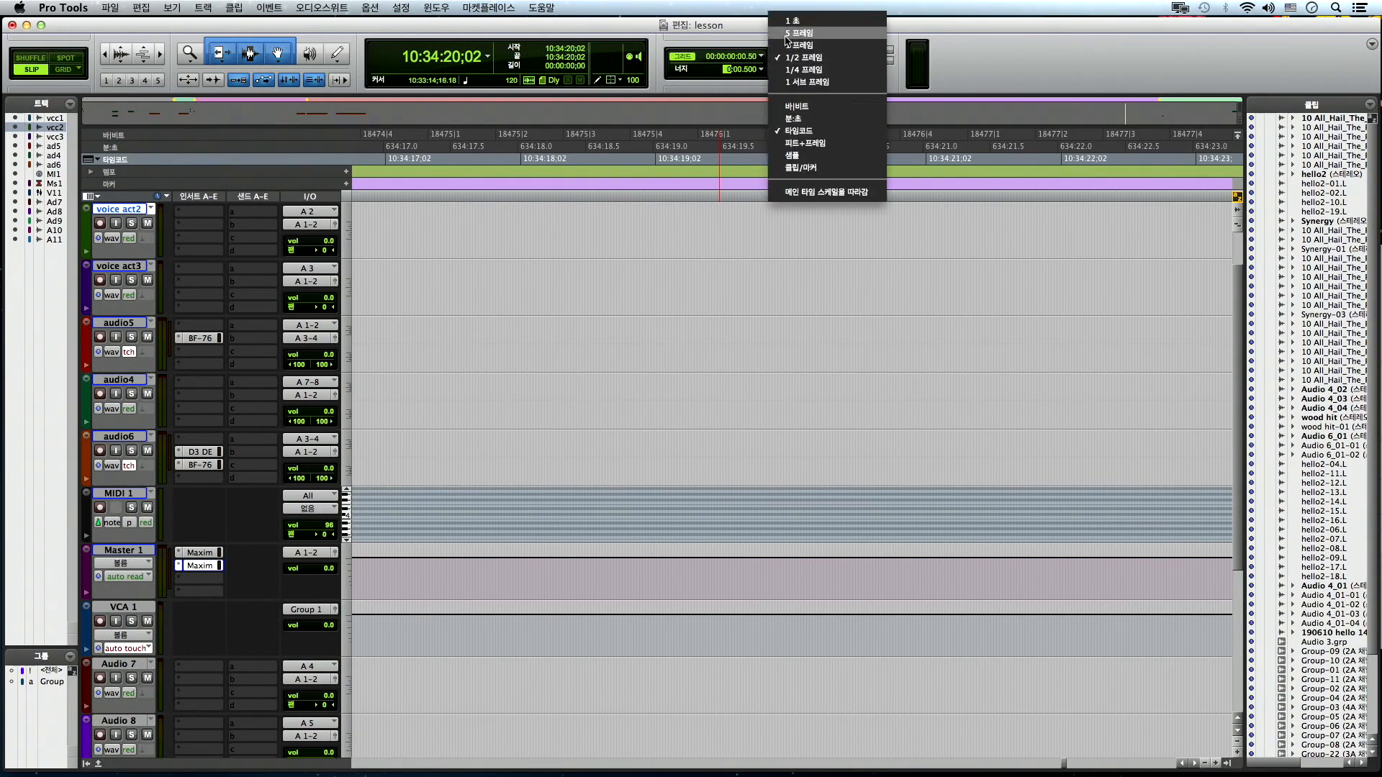
{"action": "left_click", "coordinate": [785, 36]}
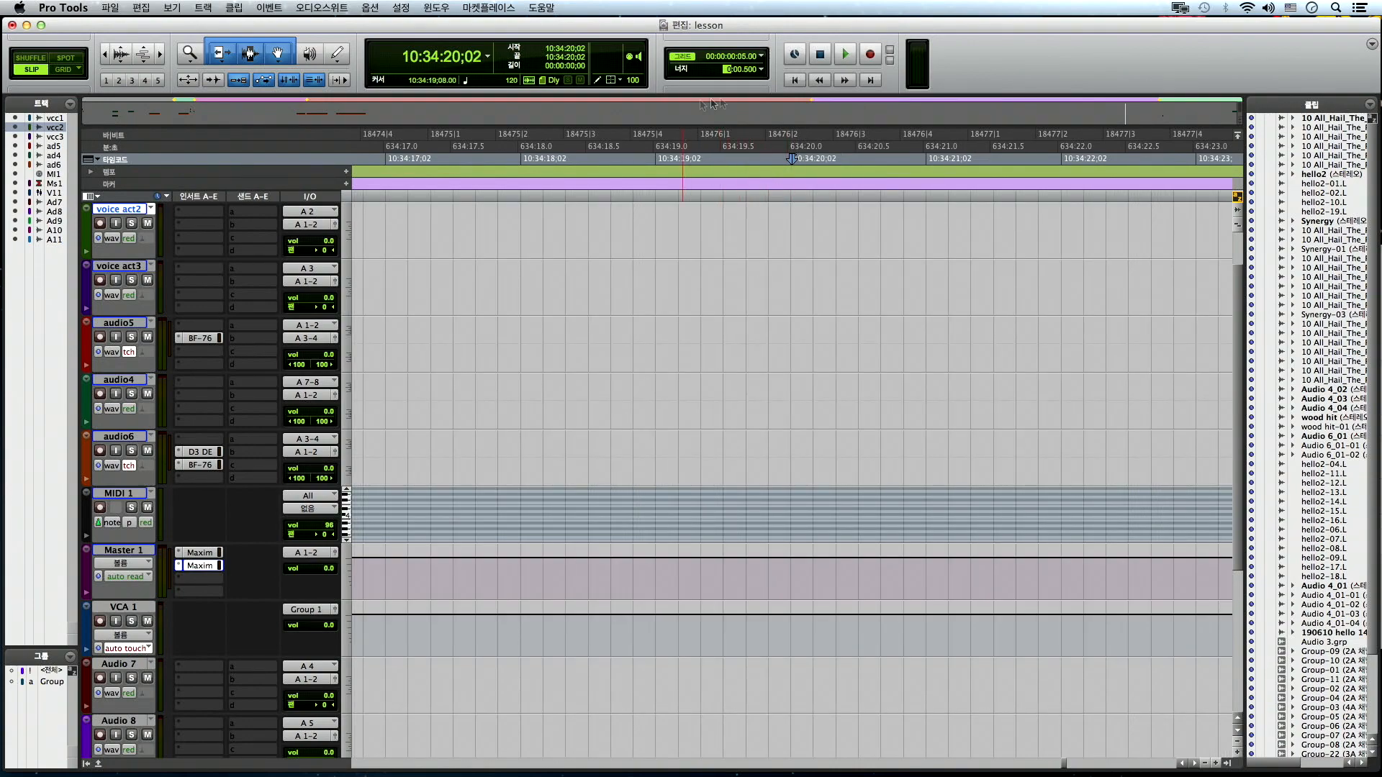
- Browse back through the session timeline to locate the hello2 clips on audio6
{"action": "left_click", "coordinate": [767, 234]}
{"action": "key", "text": "r"}
{"action": "key", "text": "r"}
{"action": "key", "text": "r"}
{"action": "key", "text": "r"}
{"action": "key", "text": "r"}
{"action": "key", "text": "r"}
{"action": "key", "text": "r"}
{"action": "scroll", "coordinate": [900, 459], "scroll_direction": "left", "scroll_amount": 10}
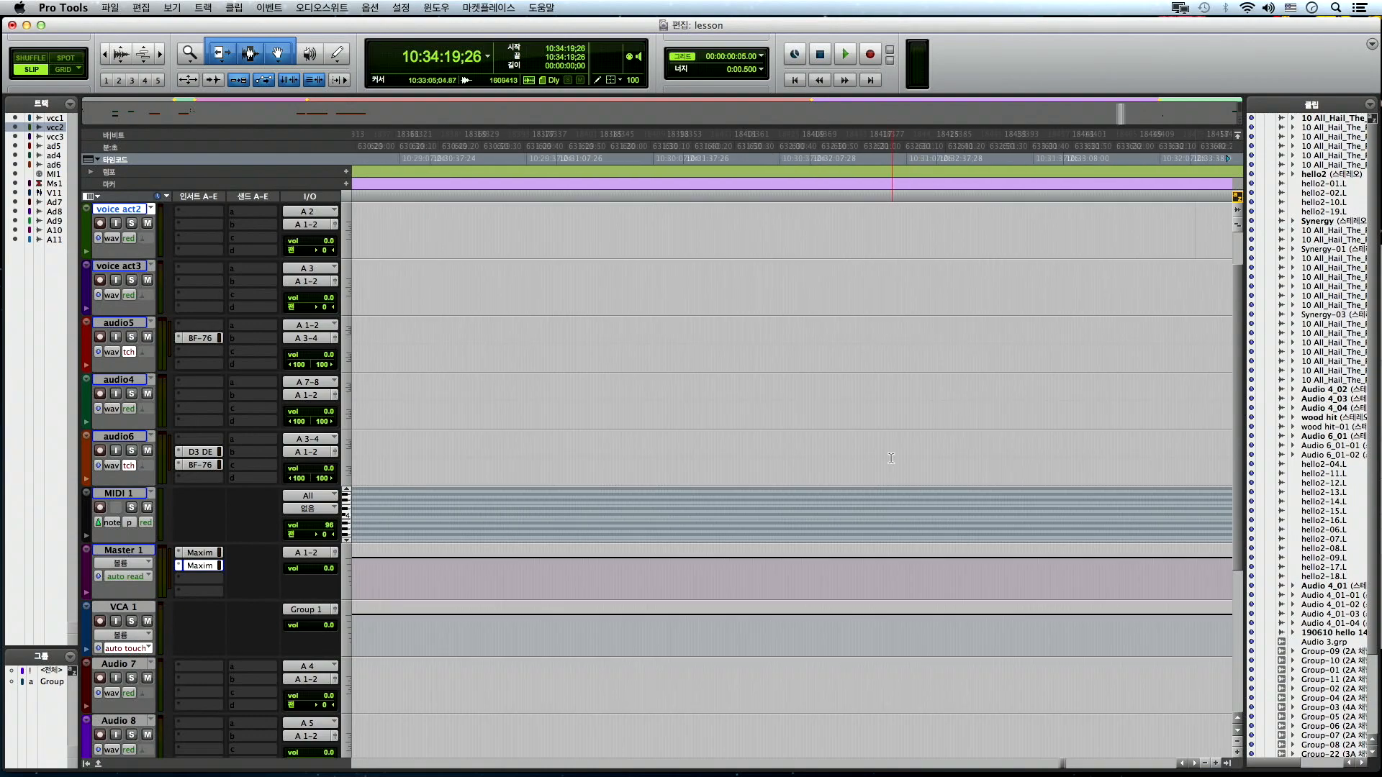
{"action": "scroll", "coordinate": [886, 454], "scroll_direction": "left", "scroll_amount": 15}
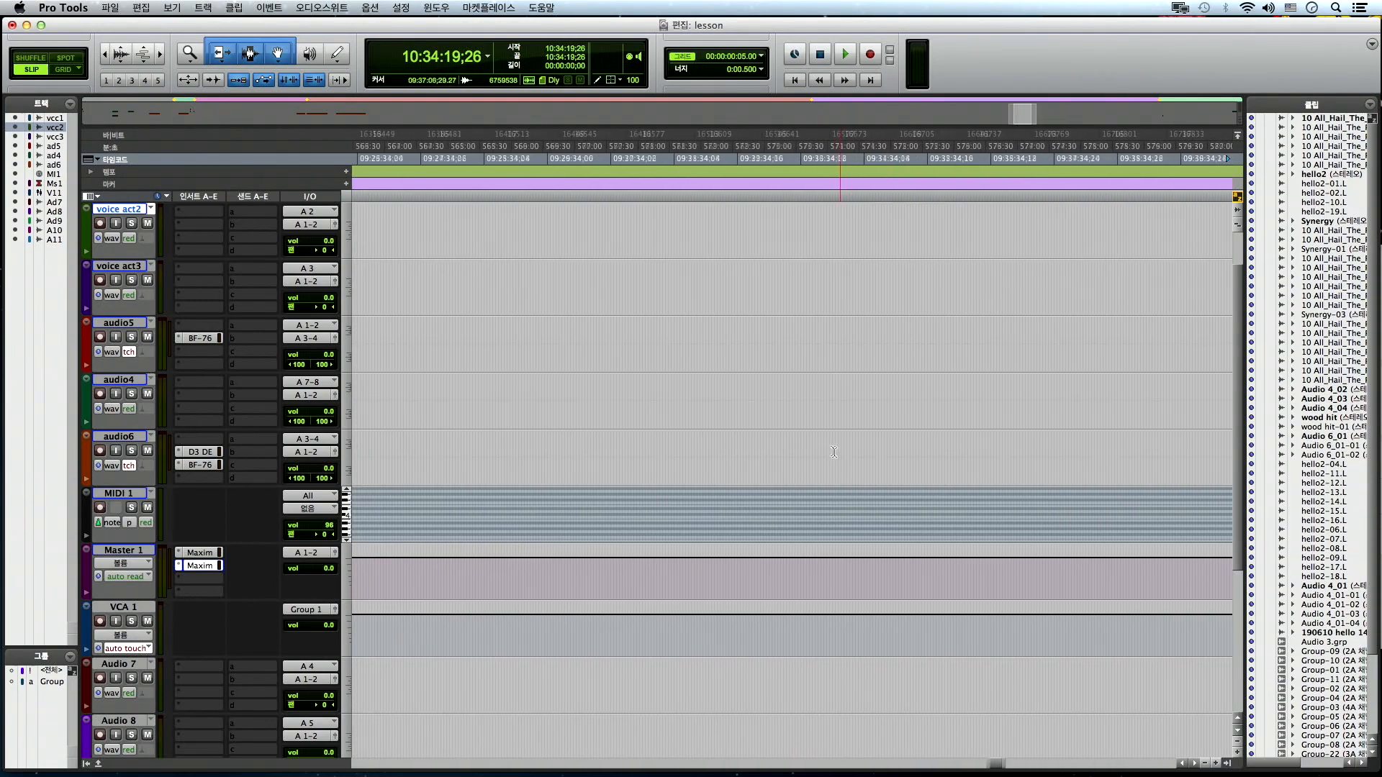
{"action": "scroll", "coordinate": [792, 438], "scroll_direction": "left", "scroll_amount": 15}
{"action": "left_click", "coordinate": [780, 409]}
{"action": "key", "text": "t"}
{"action": "key", "text": "t"}
{"action": "key", "text": "t"}
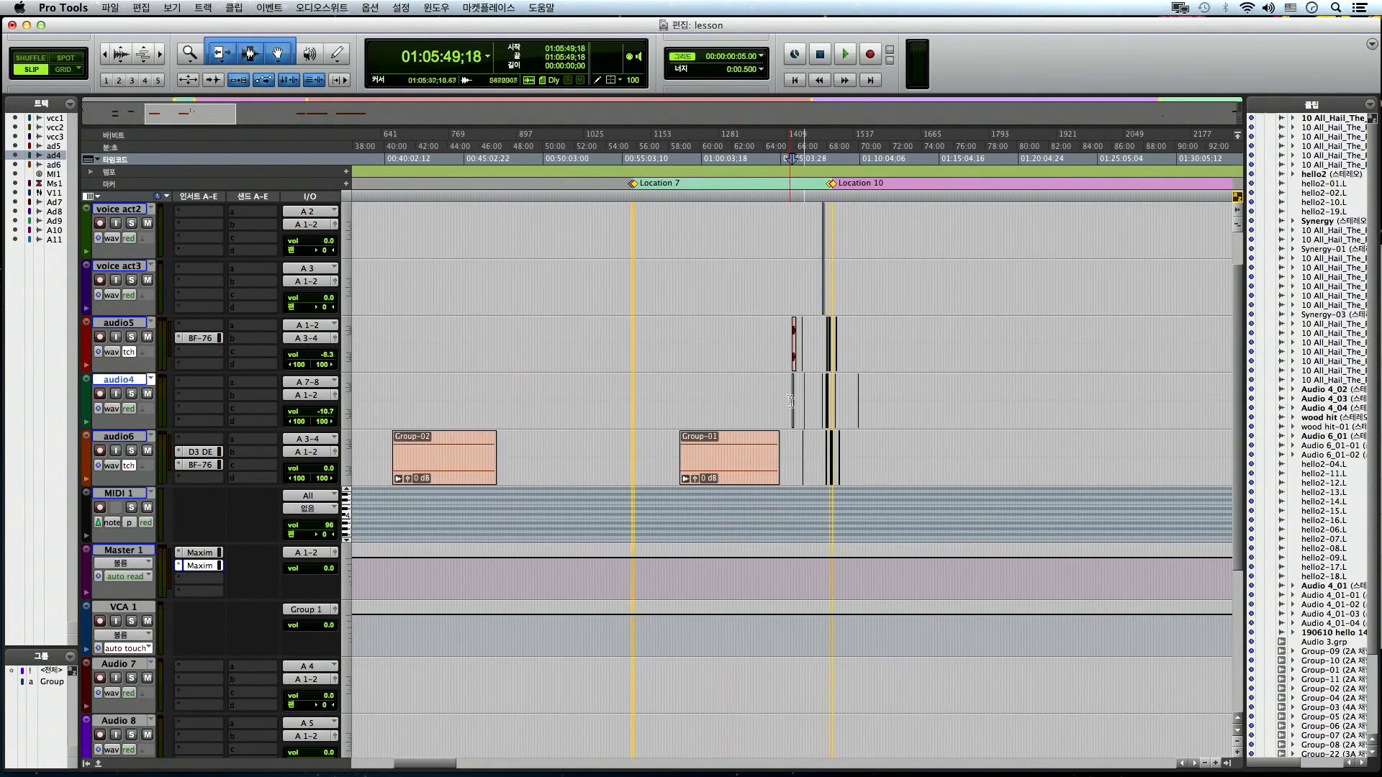
{"action": "key", "text": "r"}
{"action": "scroll", "coordinate": [817, 438], "scroll_direction": "right", "scroll_amount": 10}
{"action": "left_click_drag", "start_coordinate": [839, 457], "coordinate": [855, 353]}
{"action": "key", "text": "Tab"}
{"action": "key", "text": "t"}
{"action": "key", "text": "t"}
{"action": "key", "text": "t"}
{"action": "scroll", "coordinate": [904, 453], "scroll_direction": "right", "scroll_amount": 6}
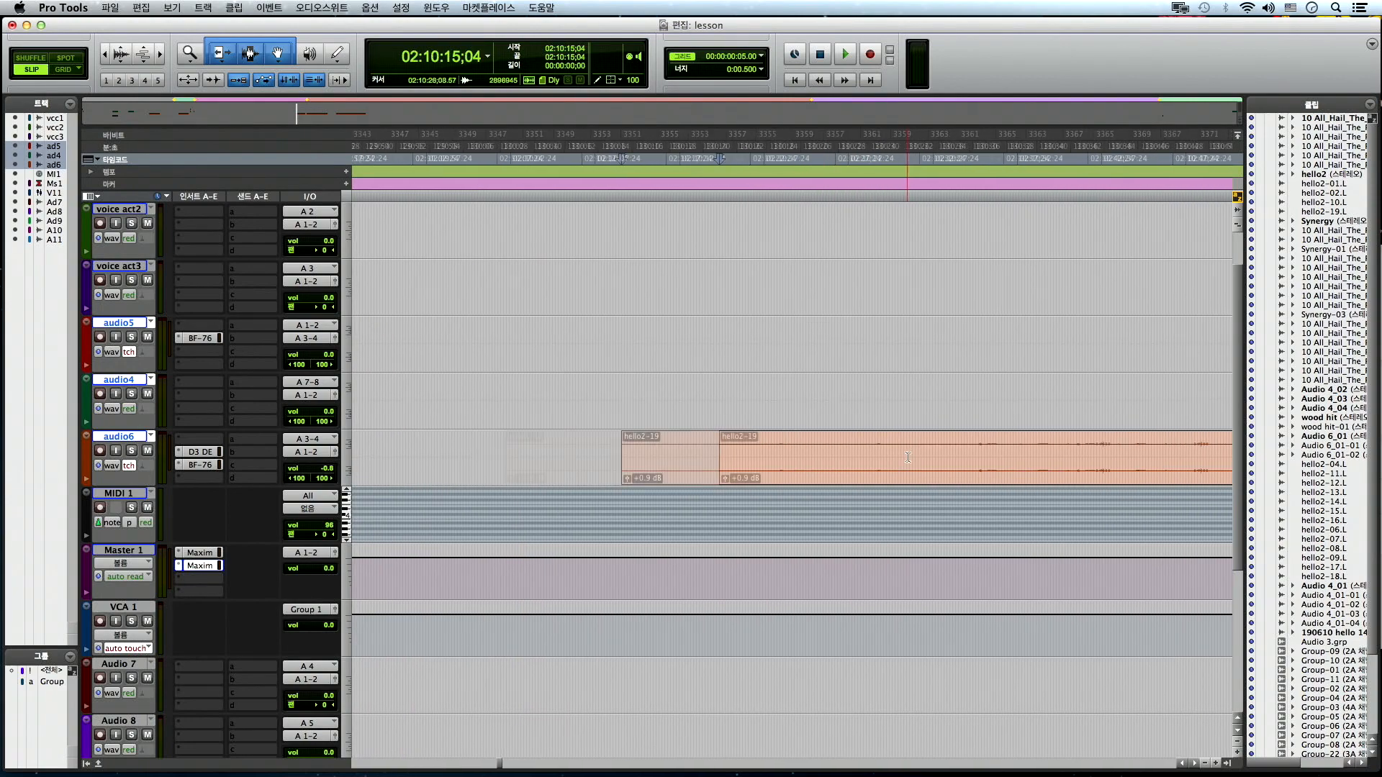
- Separate the hello2 clip on audio6 into several shorter clips around 02:09:09
{"action": "left_click", "coordinate": [853, 450]}
{"action": "key", "text": "t"}
{"action": "key", "text": "t"}
{"action": "left_click_drag", "start_coordinate": [577, 440], "coordinate": [609, 442]}
{"action": "key", "text": "b"}
{"action": "left_click", "coordinate": [645, 445]}
{"action": "key", "text": "b"}
{"action": "left_click", "coordinate": [746, 448]}
{"action": "key", "text": "b"}
{"action": "left_click", "coordinate": [810, 468]}
{"action": "key", "text": "r"}
- Select hello2-25 and hello2-28 on audio6 and move them together so hello2-25 starts at 02:09:12;15
{"action": "left_click", "coordinate": [730, 469]}
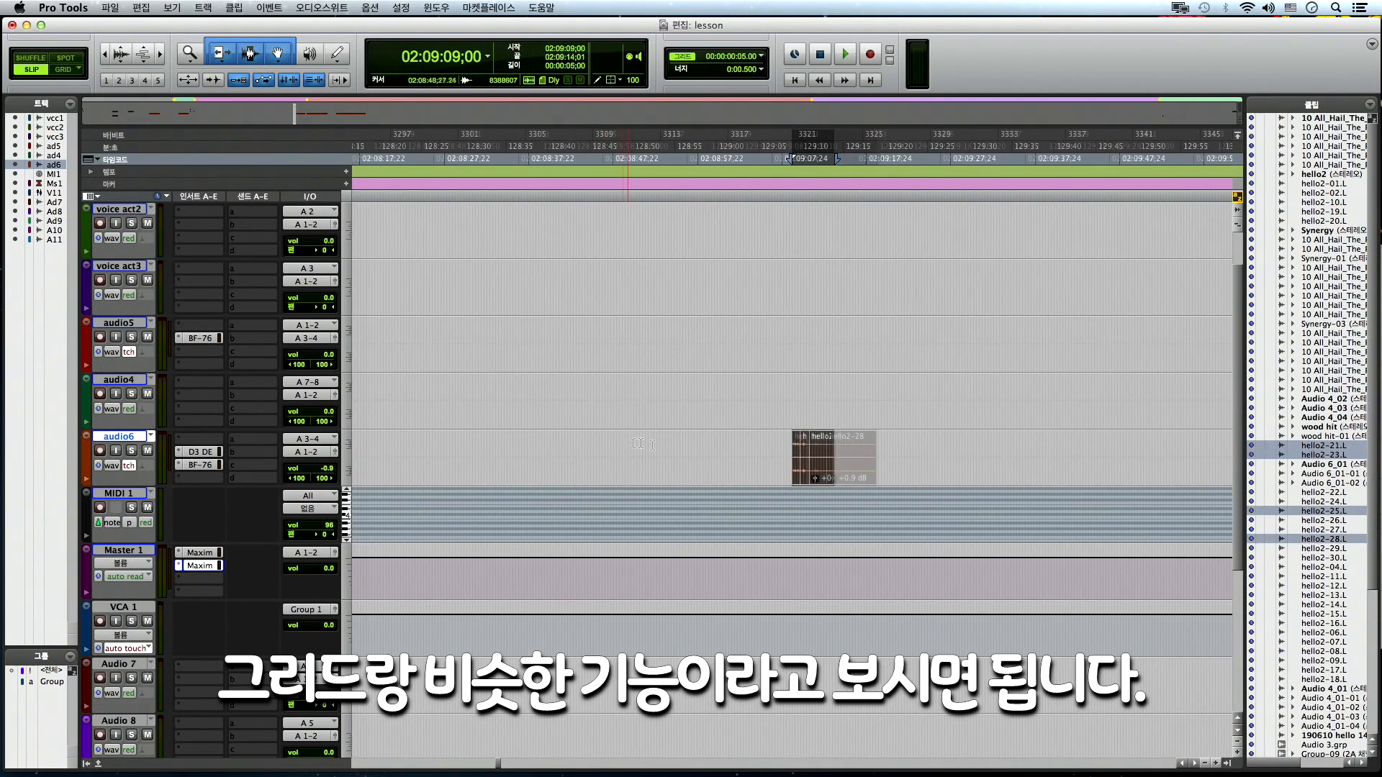
{"action": "key", "text": "t"}
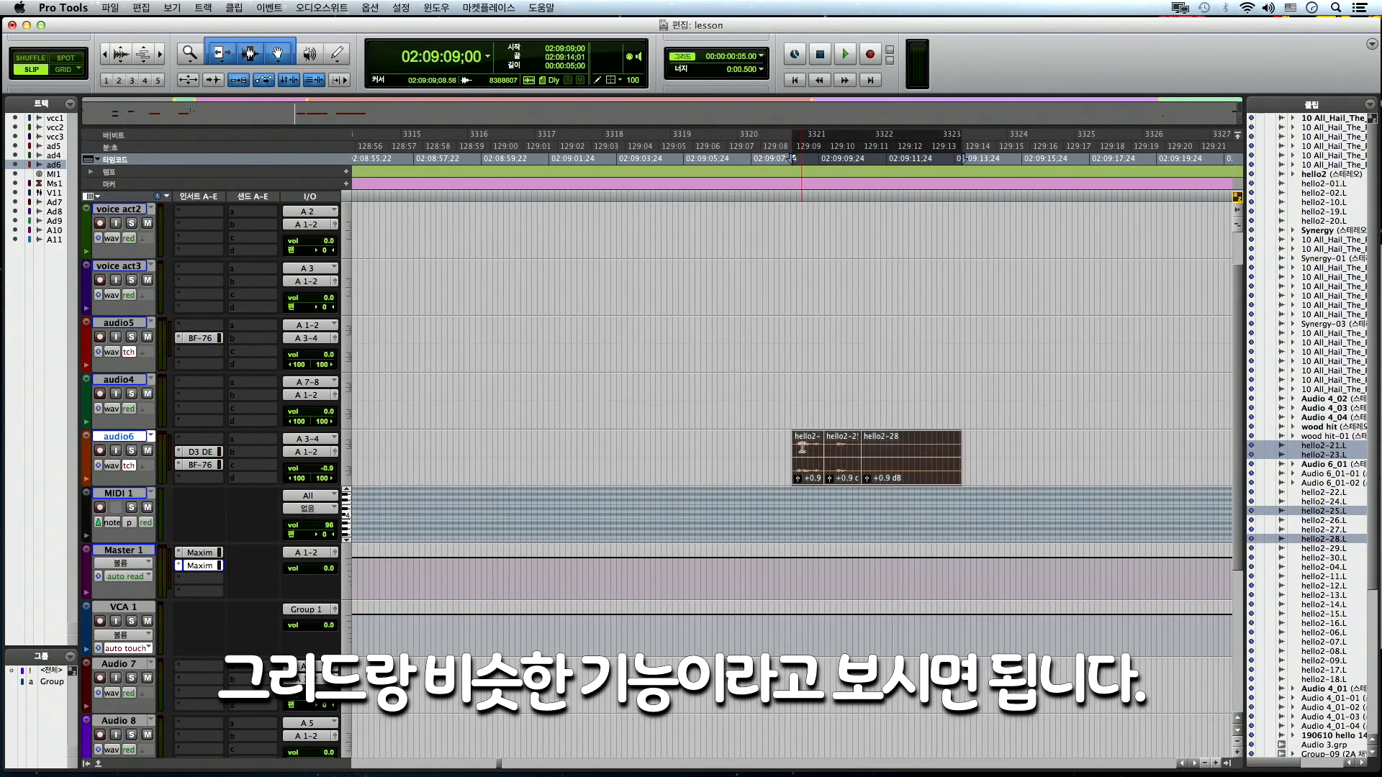
{"action": "key", "text": "Tab"}
{"action": "key", "text": "t"}
{"action": "left_click", "coordinate": [840, 468]}
{"action": "left_click", "coordinate": [955, 469], "text": "shift"}
{"action": "left_click_drag", "start_coordinate": [956, 468], "coordinate": [1129, 468]}
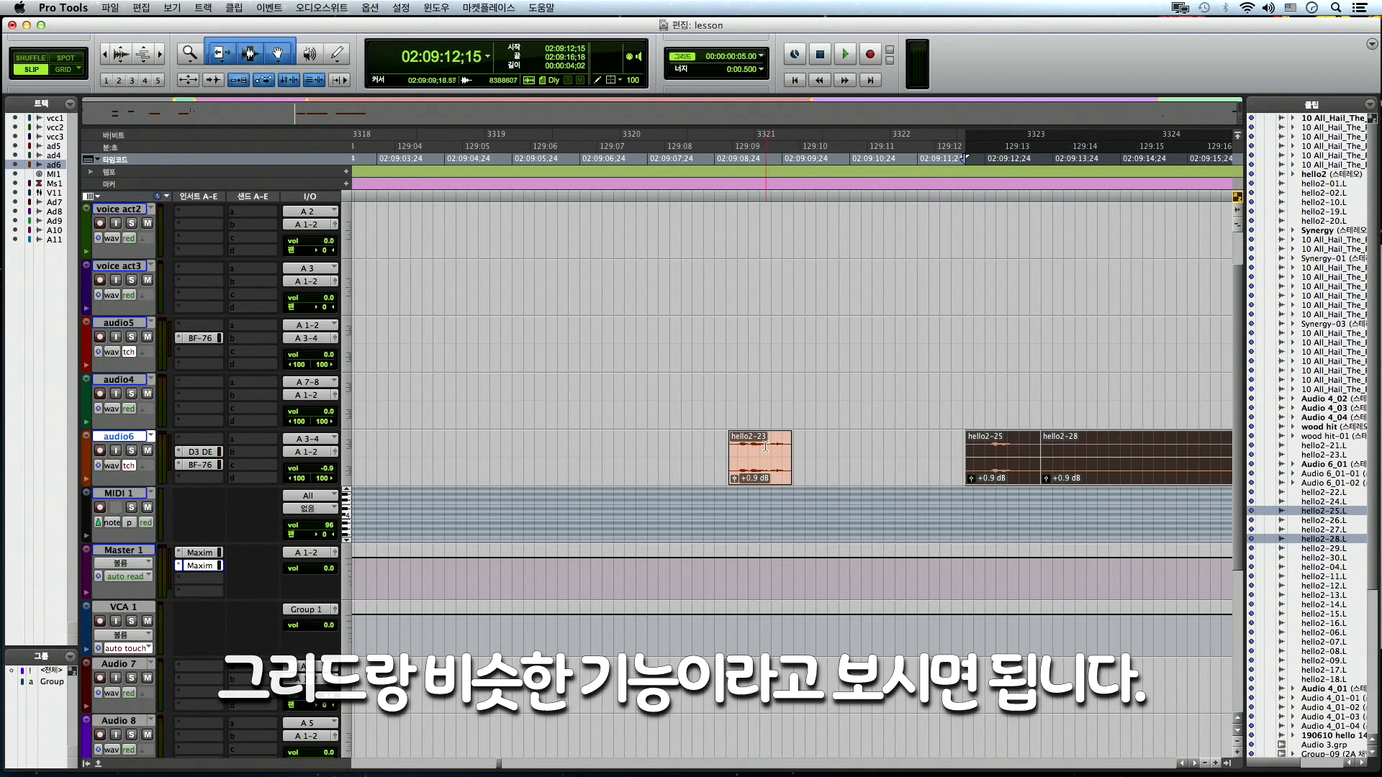
- Space the audio6 clips apart with hello2-28 starting at 02:09:13;28, and place the edit cursor at the start of hello2-23
{"action": "left_click", "coordinate": [794, 453]}
{"action": "left_click_drag", "start_coordinate": [979, 468], "coordinate": [885, 470]}
{"action": "left_click", "coordinate": [700, 455]}
{"action": "key", "text": "r"}
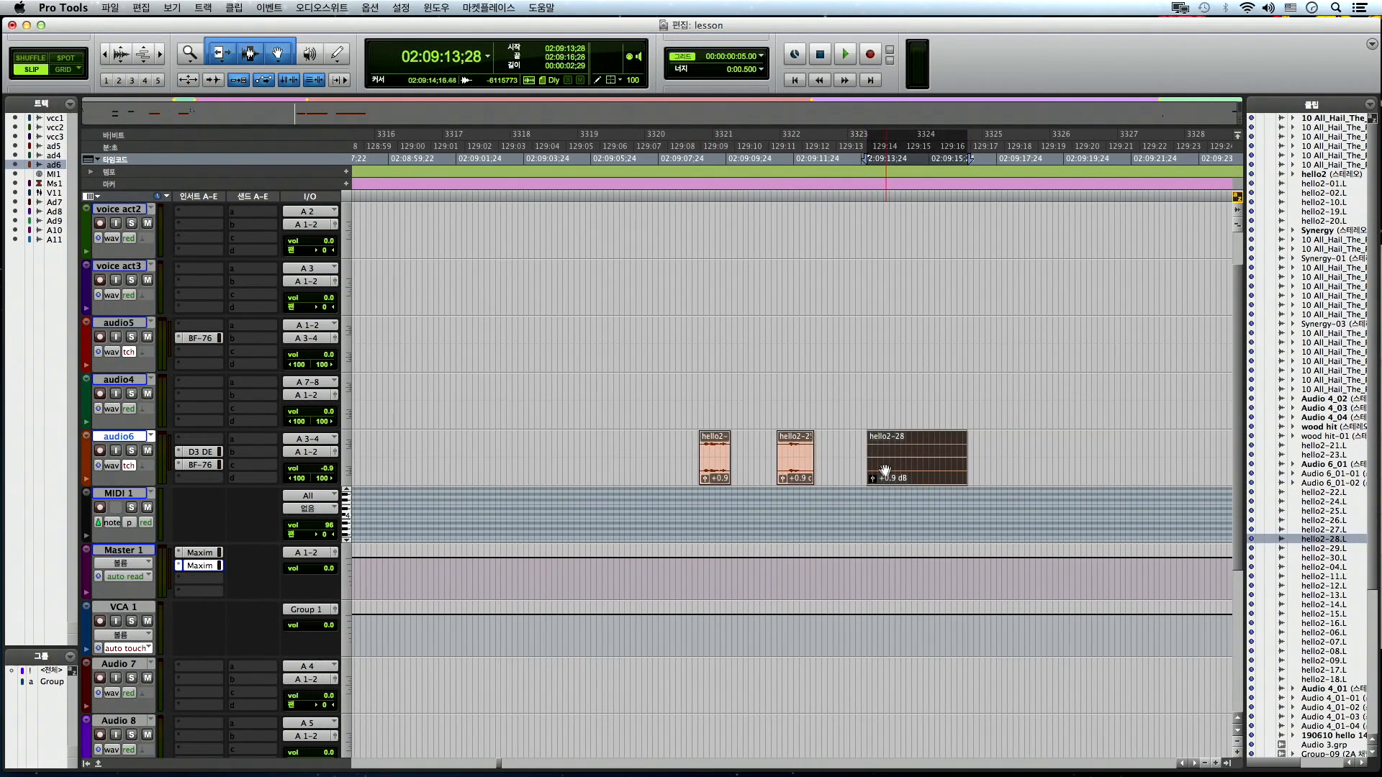
{"action": "key", "text": "t"}
{"action": "key", "text": "r"}
{"action": "left_click", "coordinate": [652, 449]}
{"action": "key", "text": "t"}
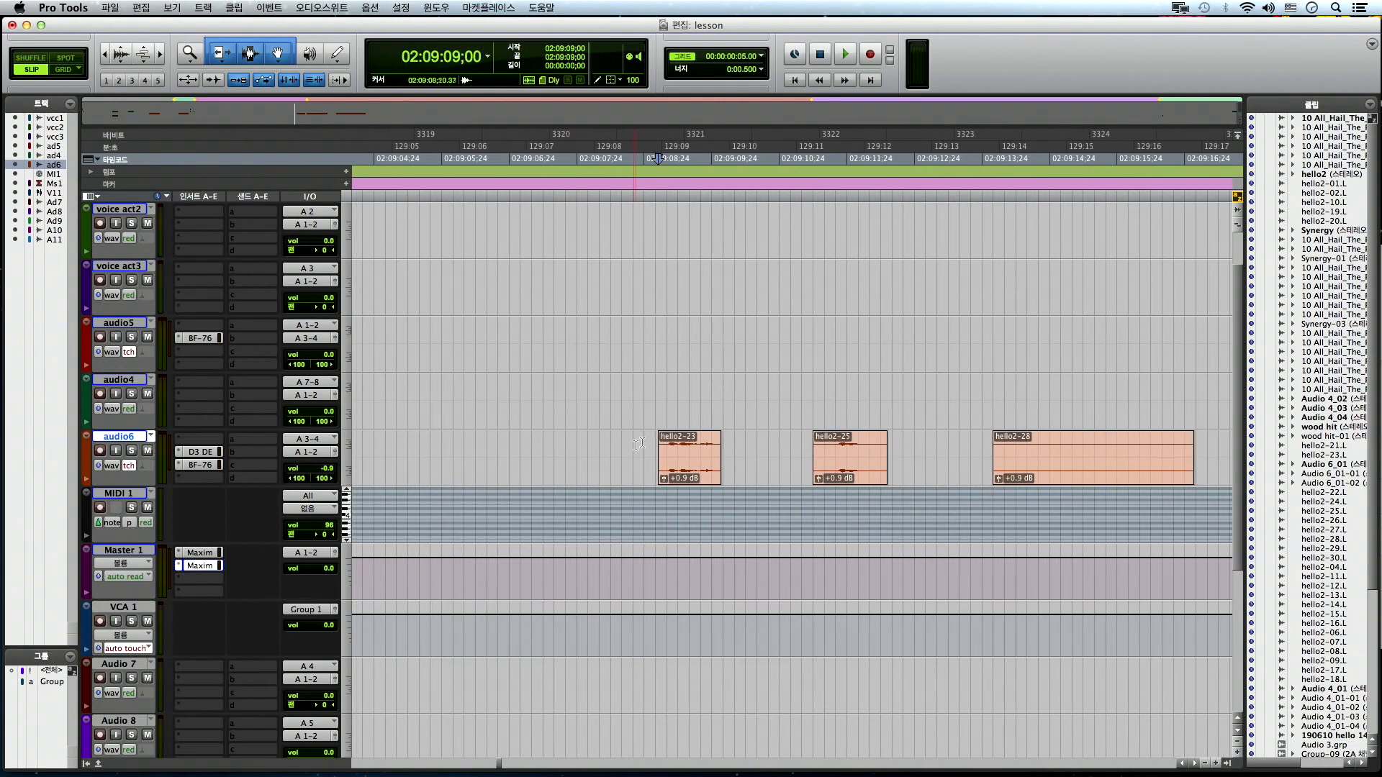
- Move hello2-25 on audio6 to start at 02:09:10;23, selecting ranges on audio4 to mark the clip lengths and the gap before it
{"action": "left_click_drag", "start_coordinate": [646, 402], "coordinate": [722, 393]}
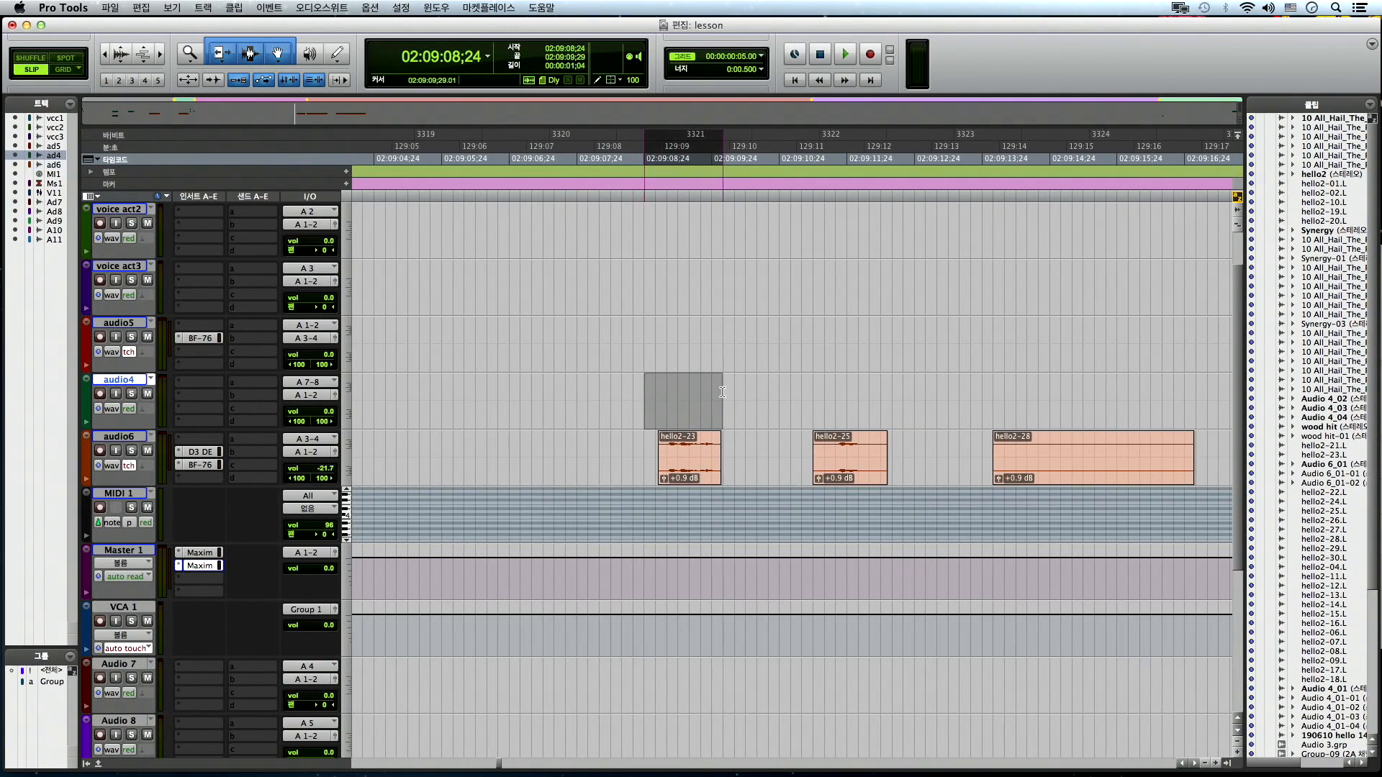
{"action": "left_click", "coordinate": [722, 392]}
{"action": "left_click_drag", "start_coordinate": [812, 388], "coordinate": [887, 392]}
{"action": "left_click_drag", "start_coordinate": [854, 471], "coordinate": [820, 474]}
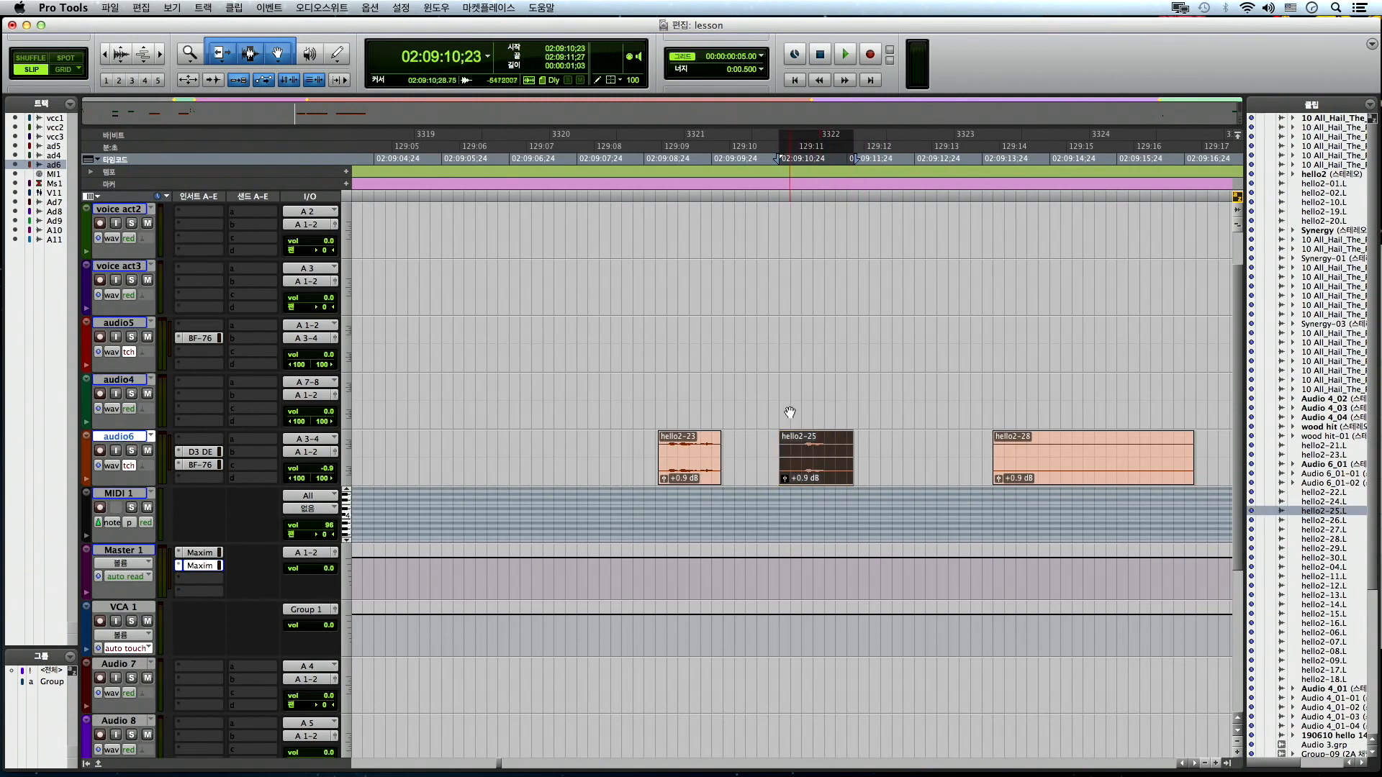
{"action": "left_click", "coordinate": [720, 442]}
{"action": "left_click_drag", "start_coordinate": [720, 442], "coordinate": [778, 395]}
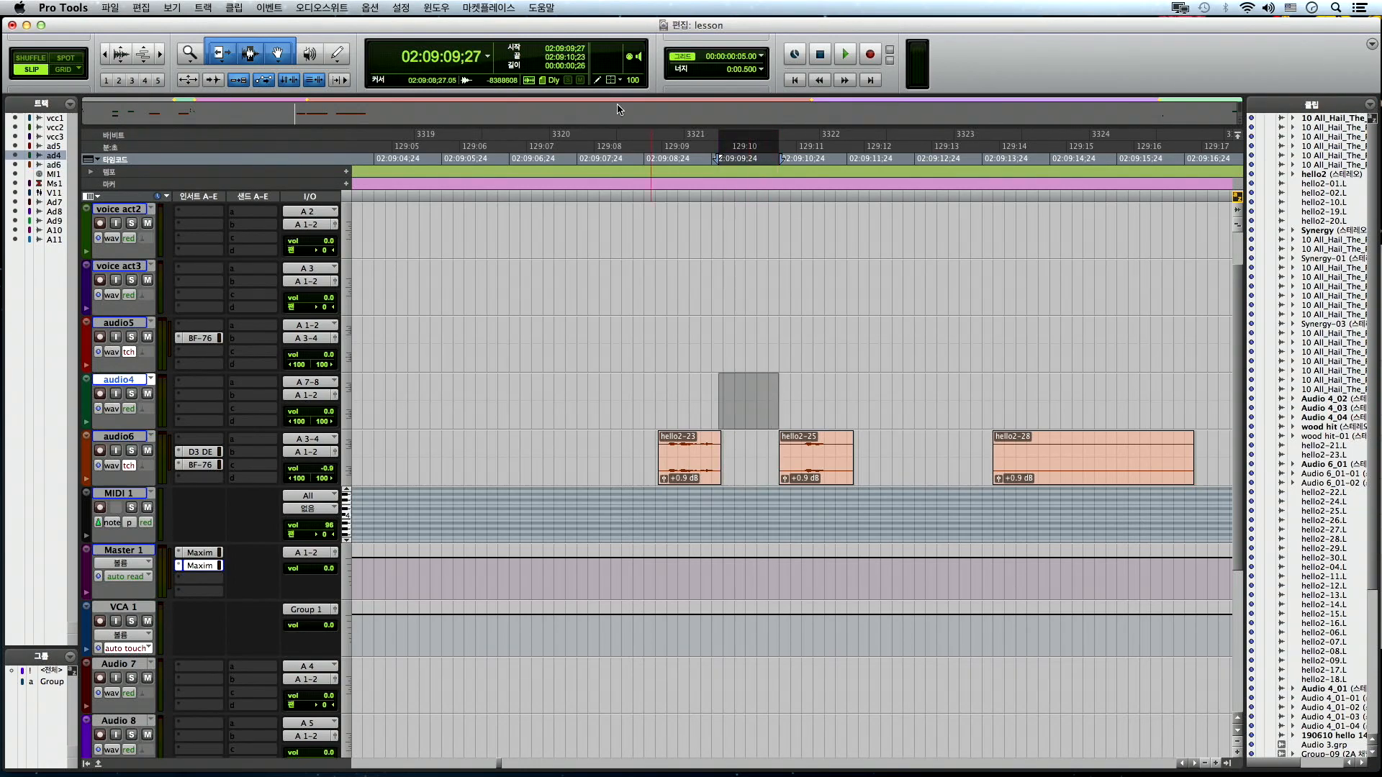
- Set the nudge value to 500 milliseconds and shift hello2-23 and hello2-25 earlier so they adjoin, with hello2-25 starting at 02:09:09;01
{"action": "left_click", "coordinate": [759, 69]}
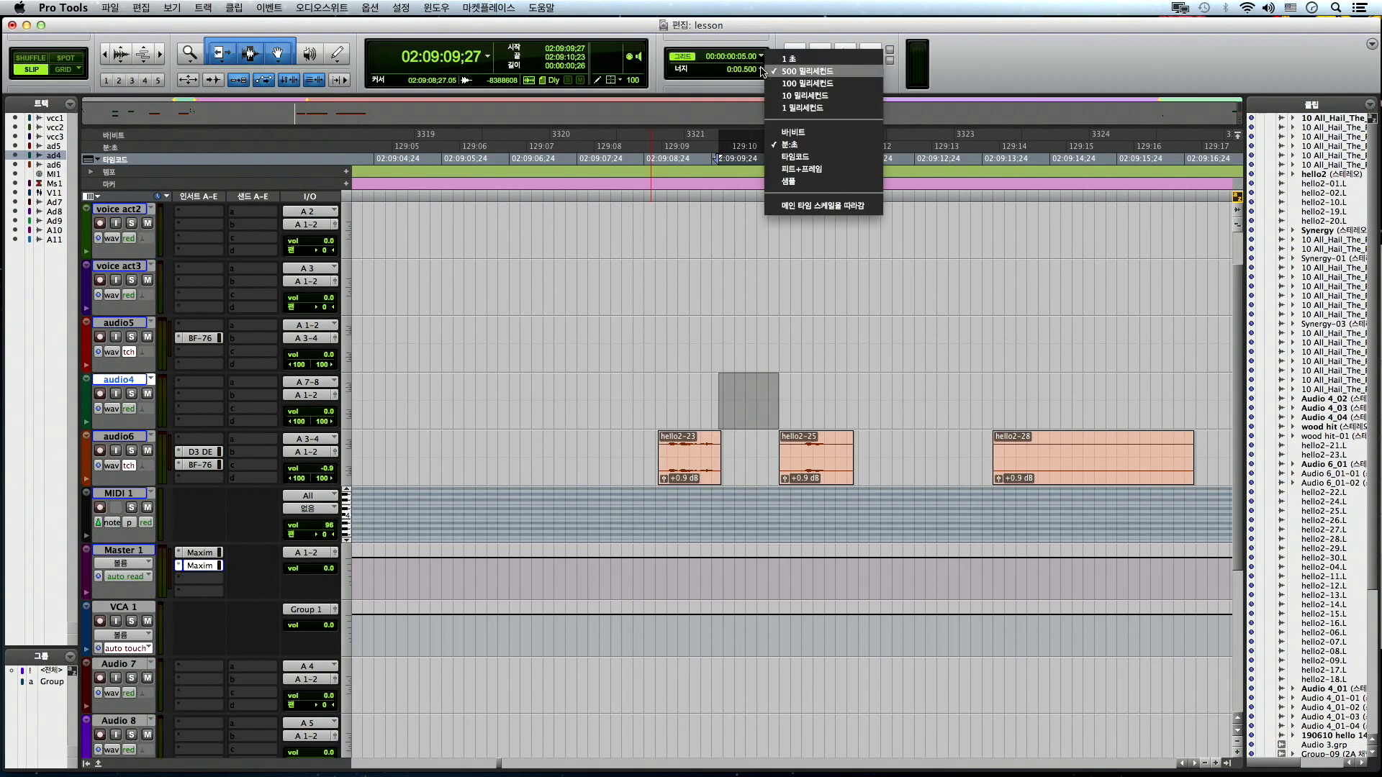
{"action": "left_click", "coordinate": [804, 73]}
{"action": "left_click_drag", "start_coordinate": [707, 475], "coordinate": [706, 476]}
{"action": "left_click_drag", "start_coordinate": [706, 476], "coordinate": [645, 476]}
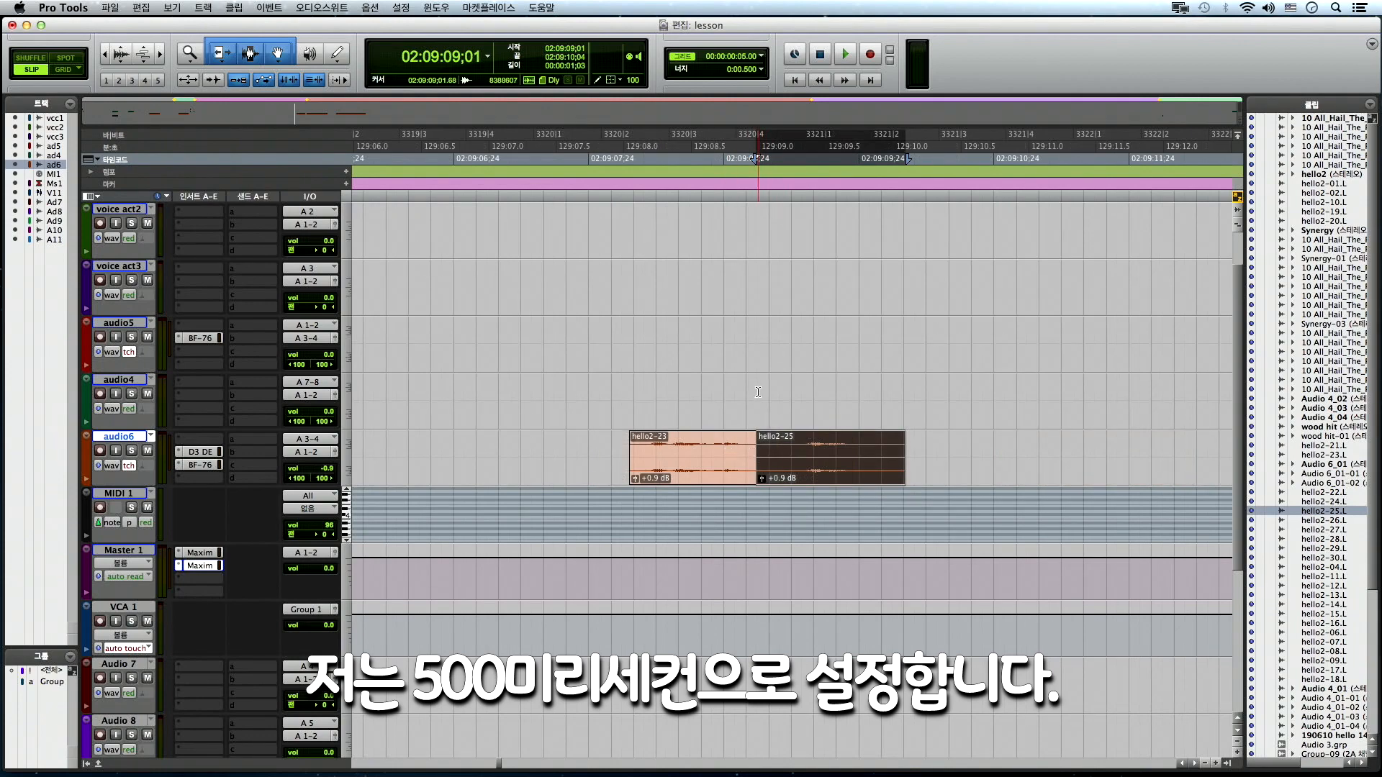
- Select hello2-25 on audio6 and nudge it later by two 500-millisecond increments to 02:09:10;01
{"action": "left_click_drag", "start_coordinate": [758, 393], "coordinate": [873, 396]}
{"action": "left_click", "coordinate": [847, 465]}
{"action": "key", "text": "r"}
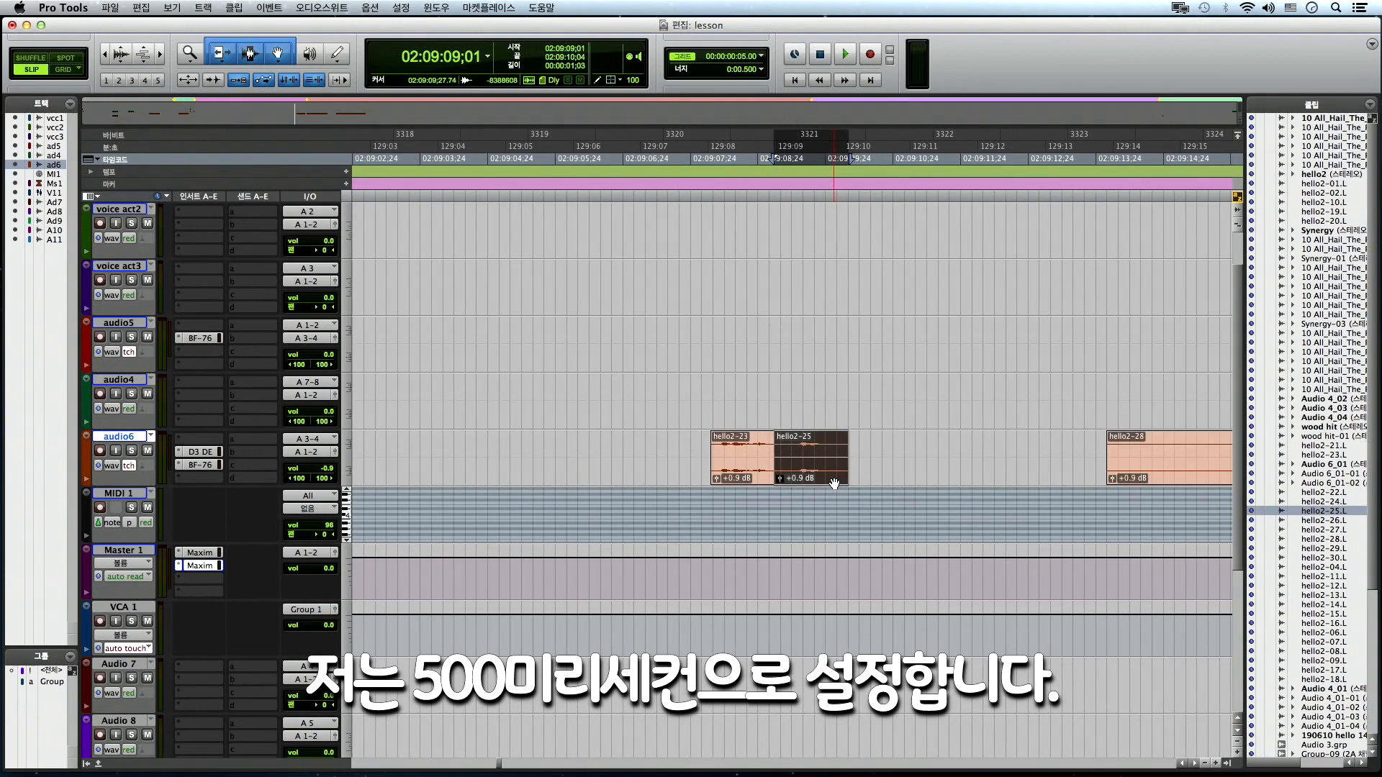
{"action": "key", "text": "KP_Add"}
{"action": "key", "text": "KP_Add"}
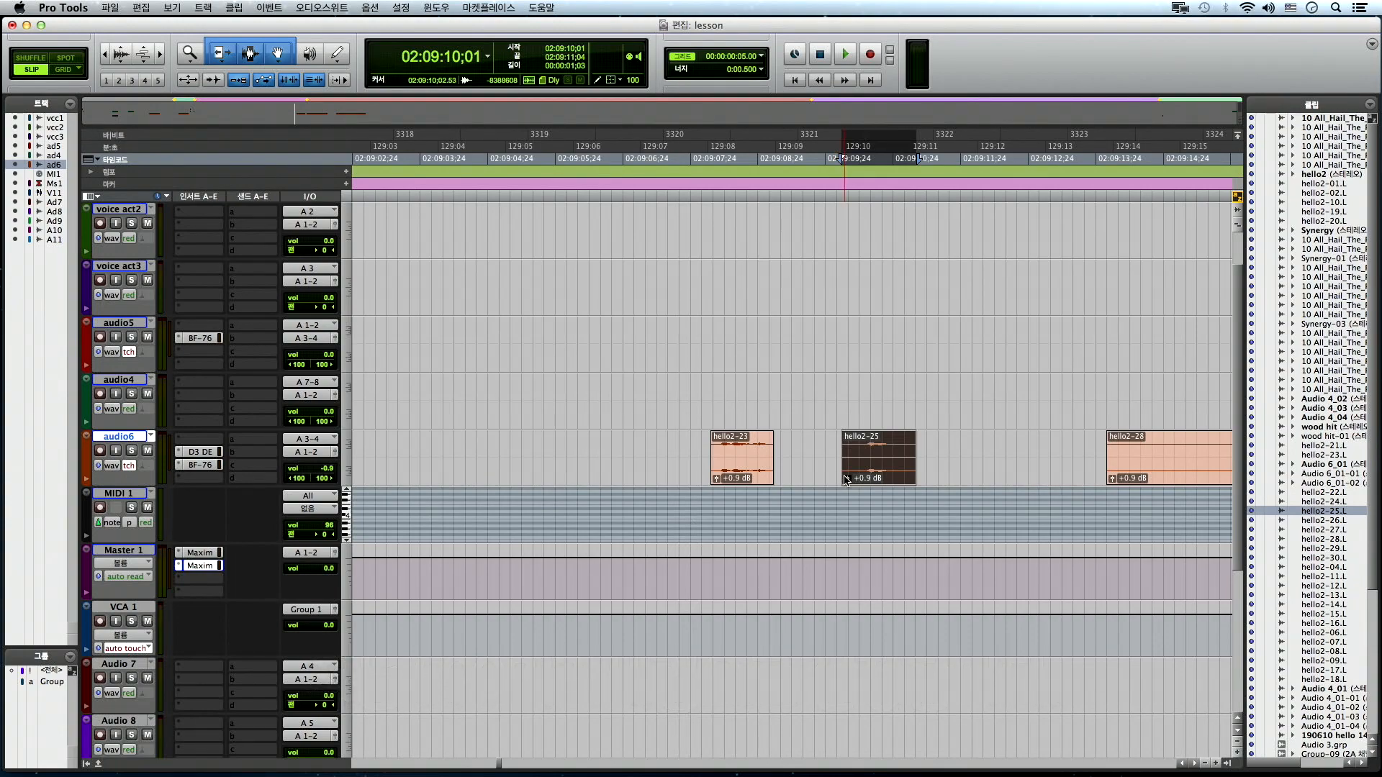
- Nudge hello2-25 earlier and later several times by the next larger nudge increment
{"action": "key", "text": "m"}
{"action": "key", "text": "slash"}
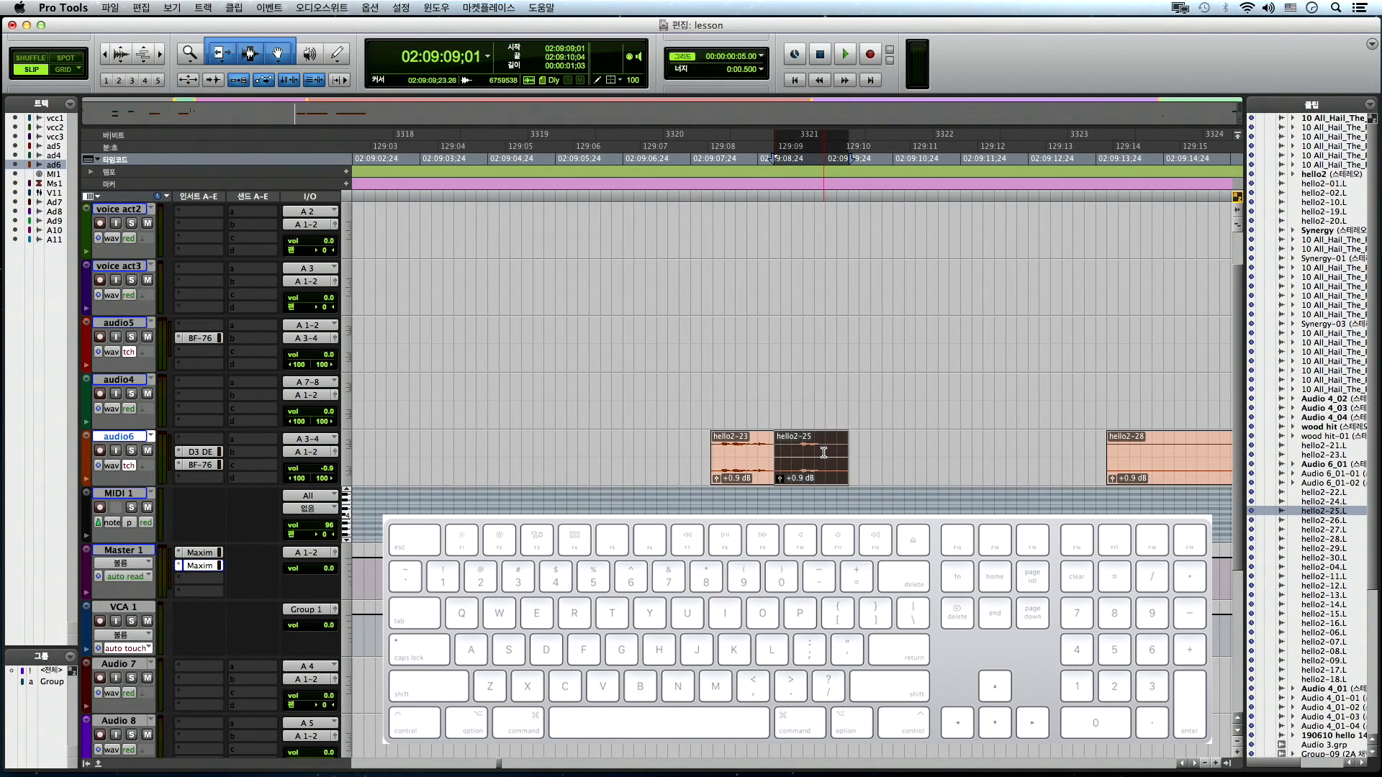
{"action": "key", "text": "m"}
{"action": "key", "text": "slash"}
{"action": "key", "text": "m"}
{"action": "key", "text": "slash"}
{"action": "key", "text": "m"}
- Nudge hello2-25 later and earlier by 500 milliseconds, review the nudge value options, and return the clip to 02:09:09;01
{"action": "key", "text": "period"}
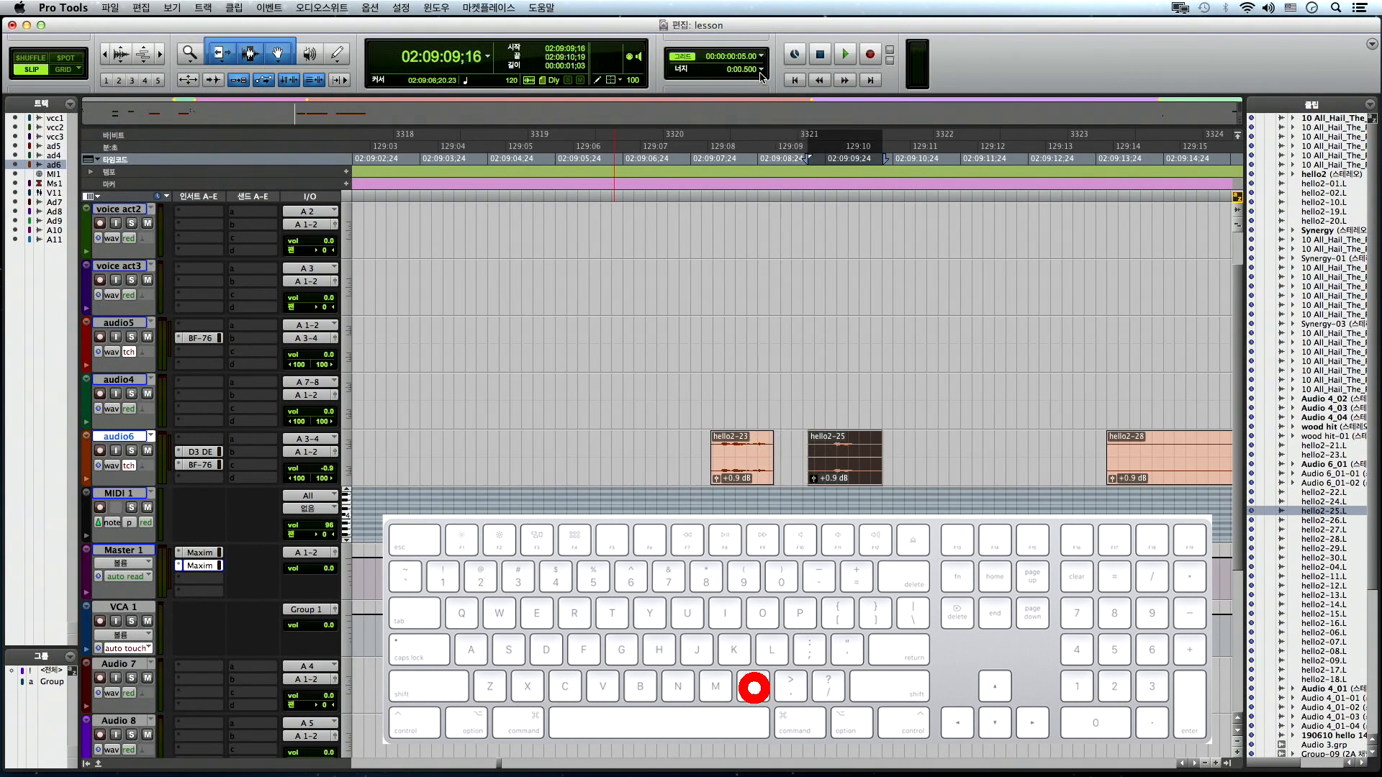
{"action": "key", "text": "comma"}
{"action": "key", "text": "period"}
{"action": "left_click", "coordinate": [760, 72]}
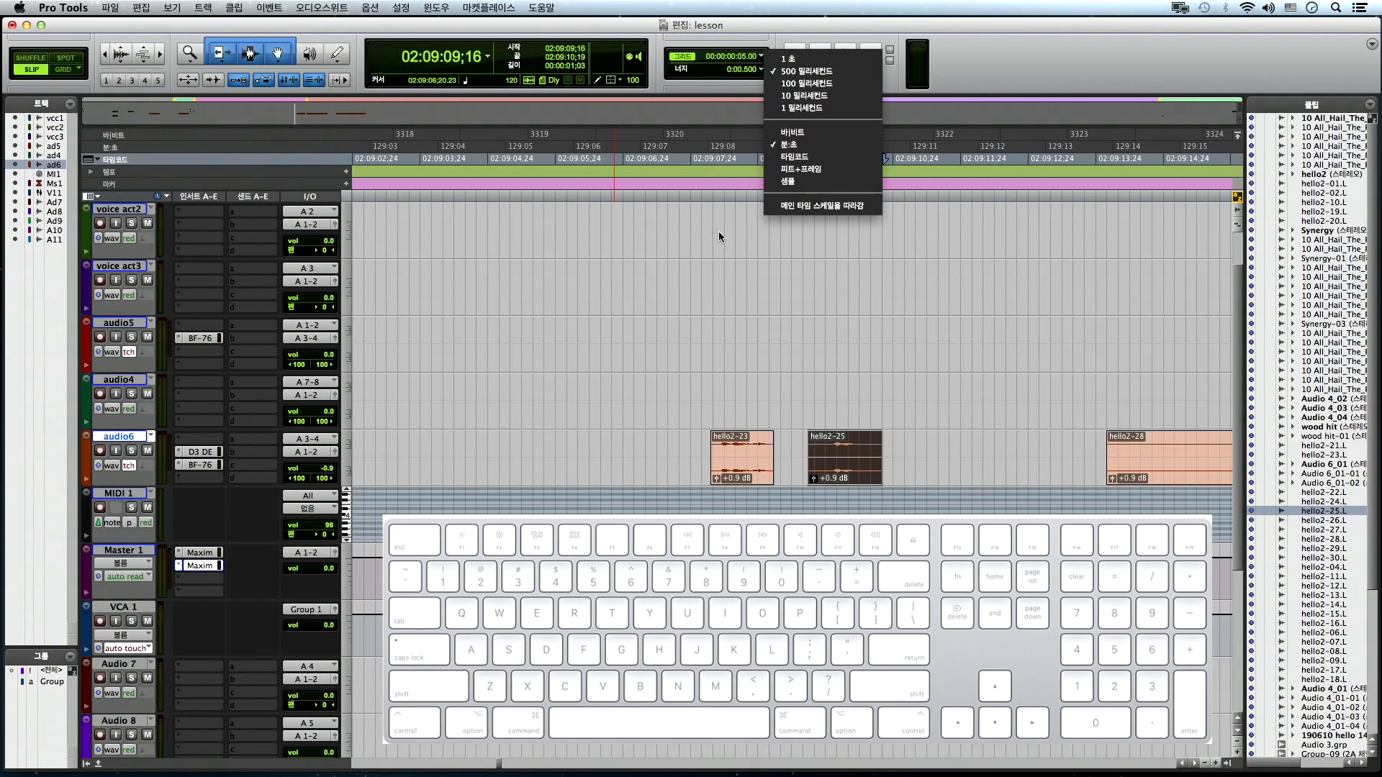
{"action": "left_click", "coordinate": [814, 355]}
{"action": "key", "text": "comma"}
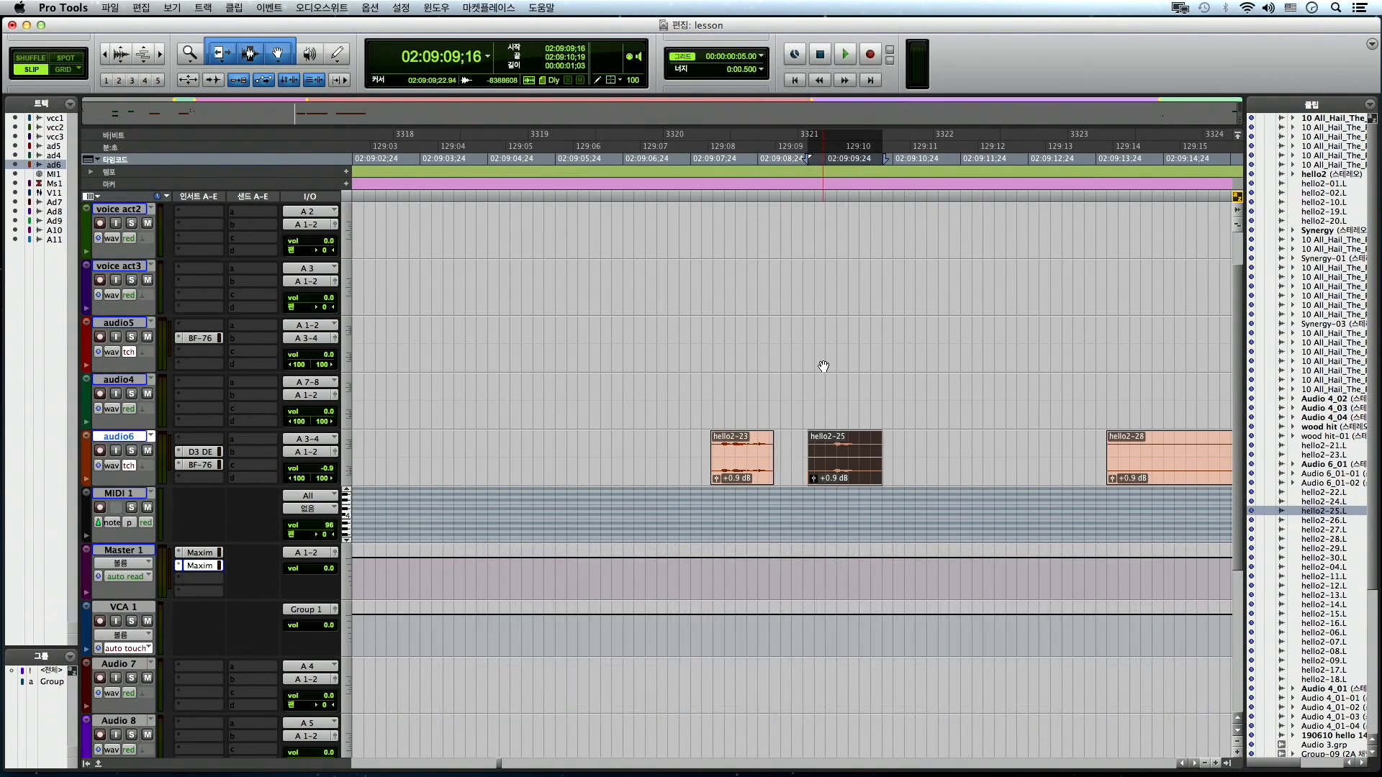
{"action": "key", "text": "comma"}
{"action": "key", "text": "r"}
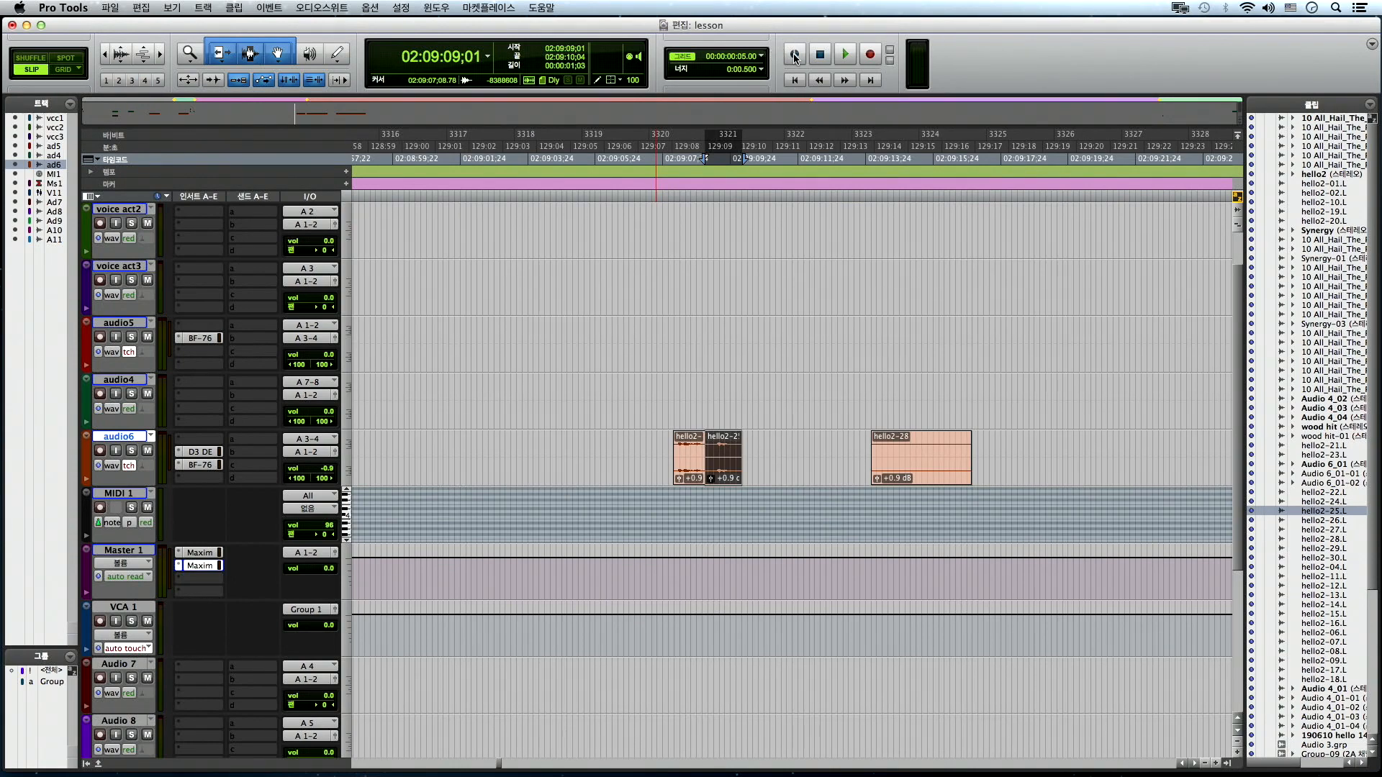
- Place the edit cursor at 02:09:10;14 on audio4 and voice act2, and finish with it at 02:09:11;03 on voice act3
{"action": "left_click", "coordinate": [753, 400]}
{"action": "key", "text": "t"}
{"action": "key", "text": "t"}
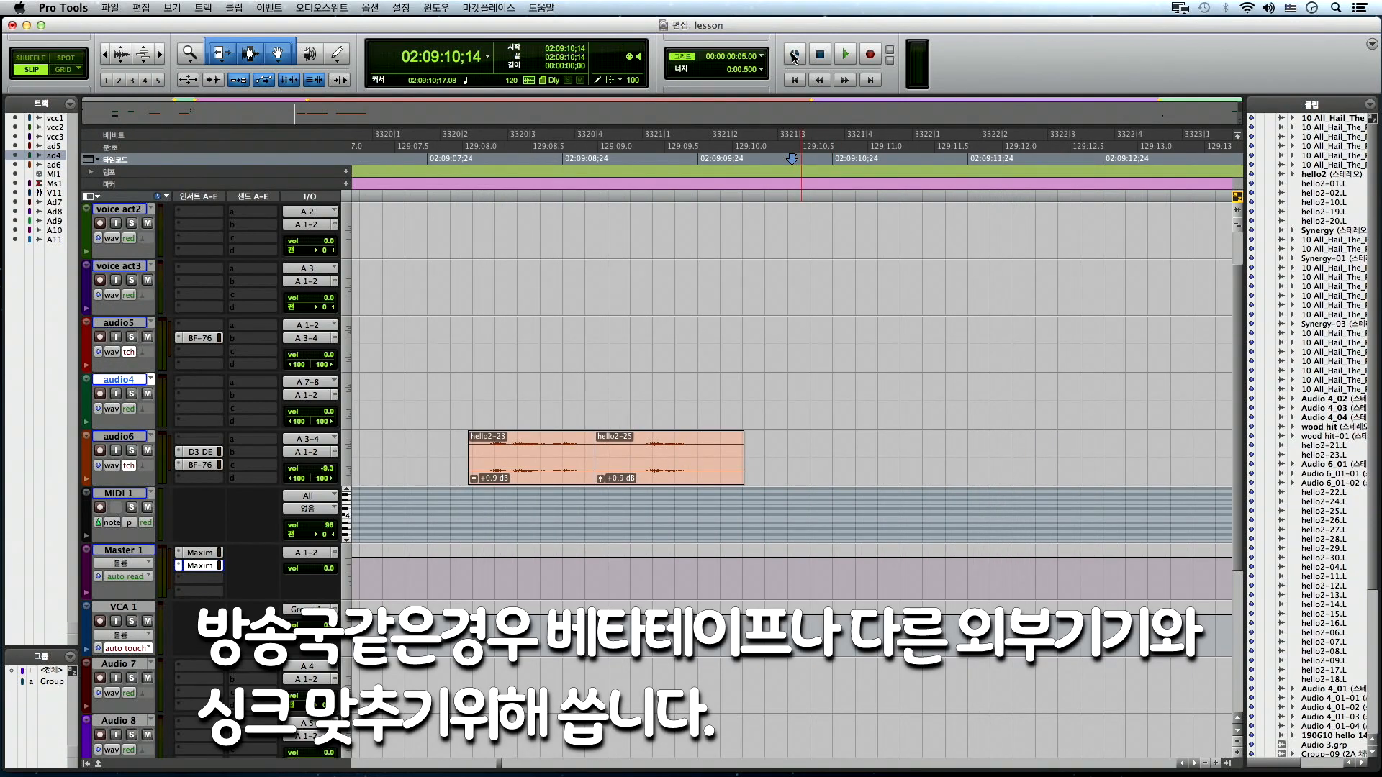
{"action": "left_click", "coordinate": [788, 218]}
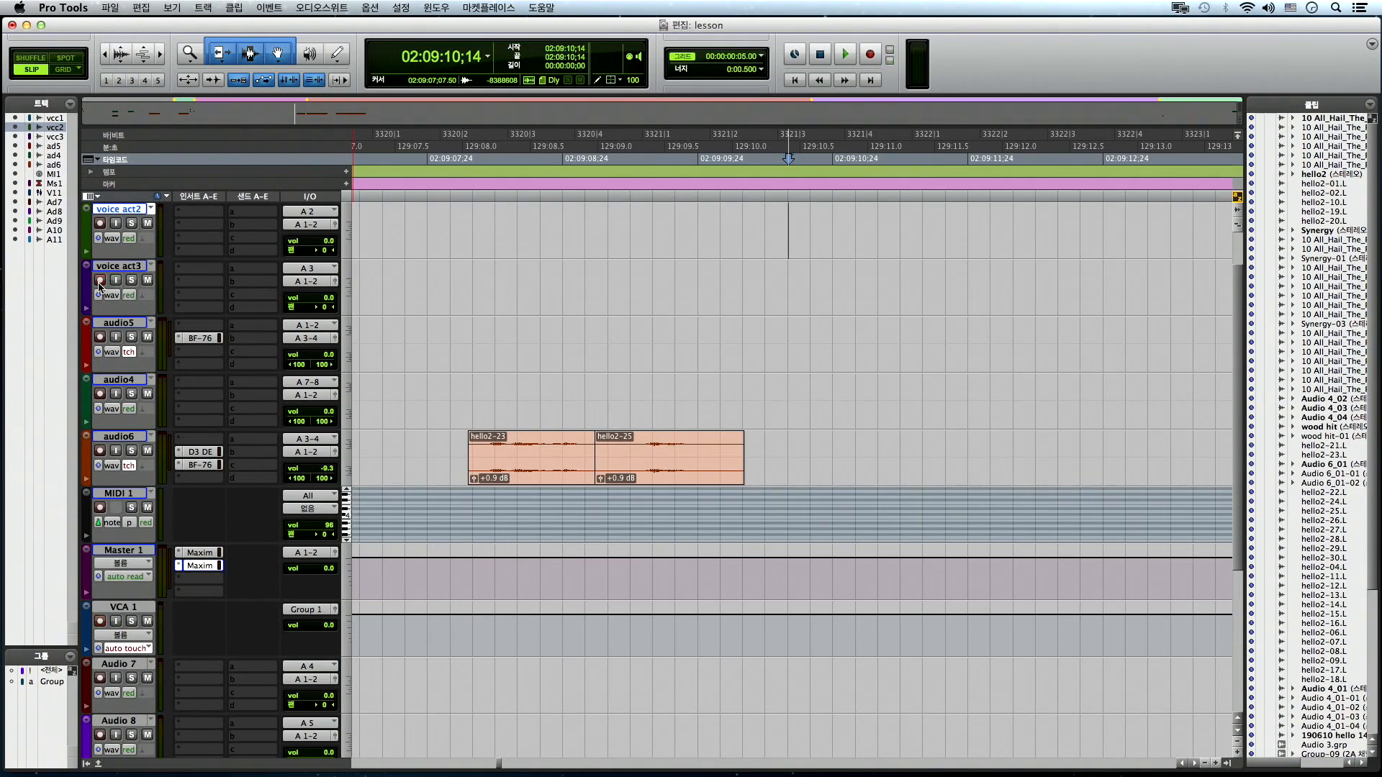
{"action": "left_click", "coordinate": [872, 275]}
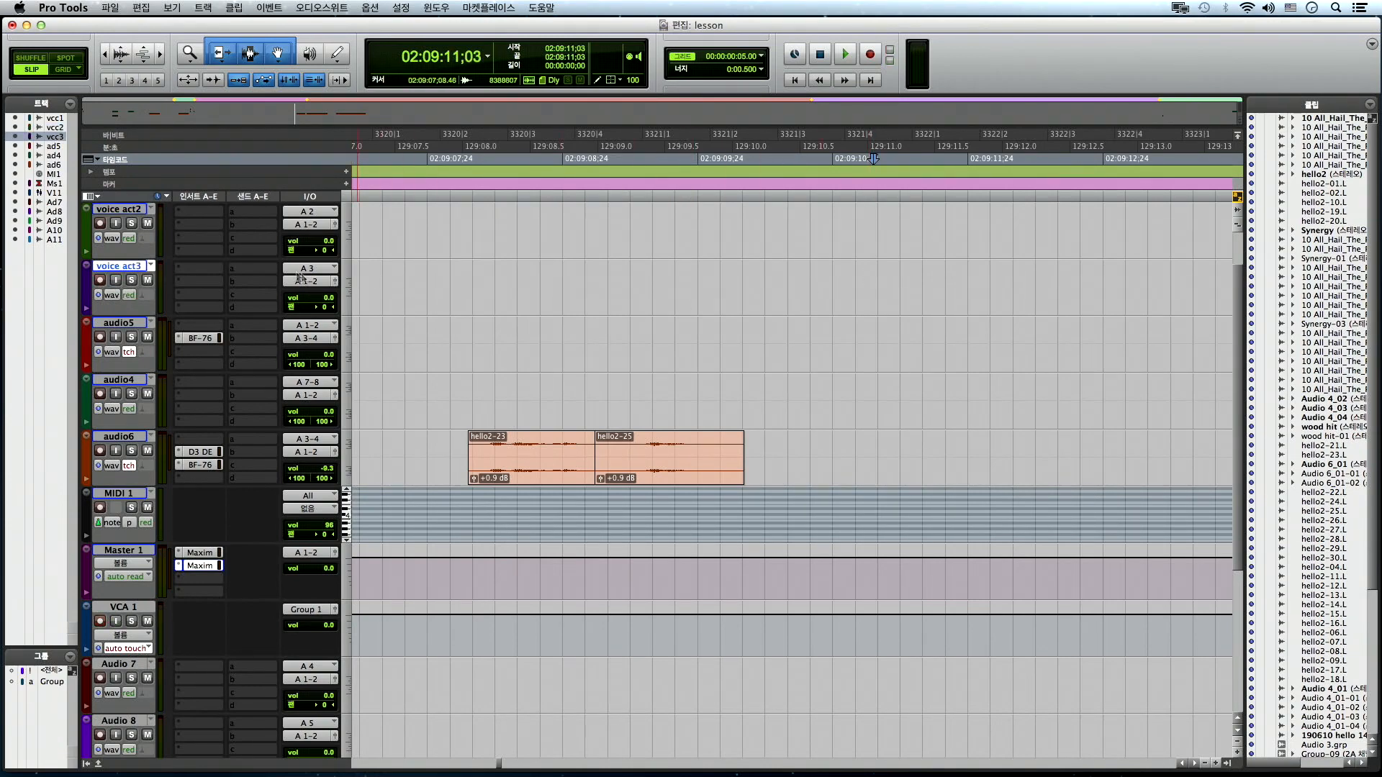
- Record-enable audio5 and record a short take from 02:09:11;03
{"action": "left_click", "coordinate": [100, 337]}
{"action": "left_click", "coordinate": [870, 55]}
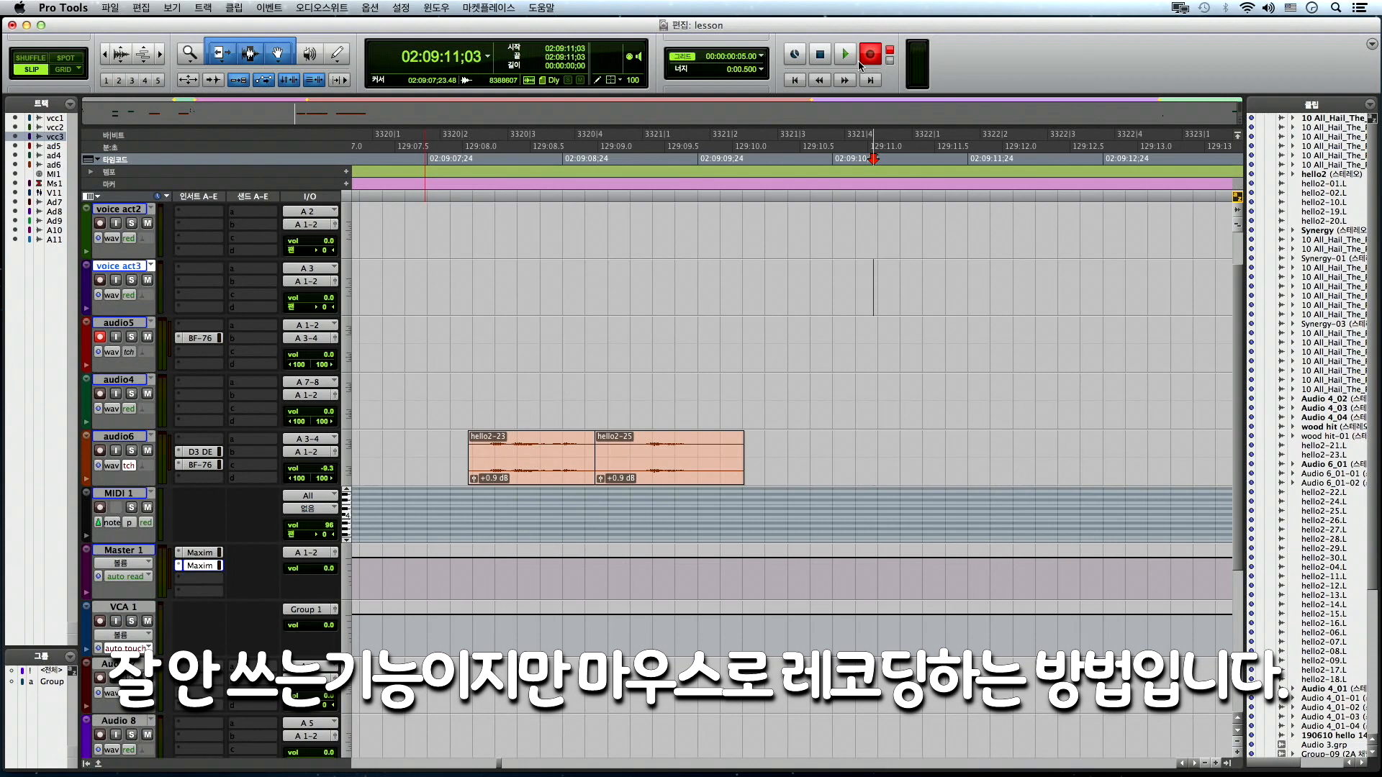
{"action": "left_click", "coordinate": [846, 55]}
{"action": "key", "text": "space"}
- Undo the audio5 recording and turn off record enable on that track
{"action": "key", "text": "super+z"}
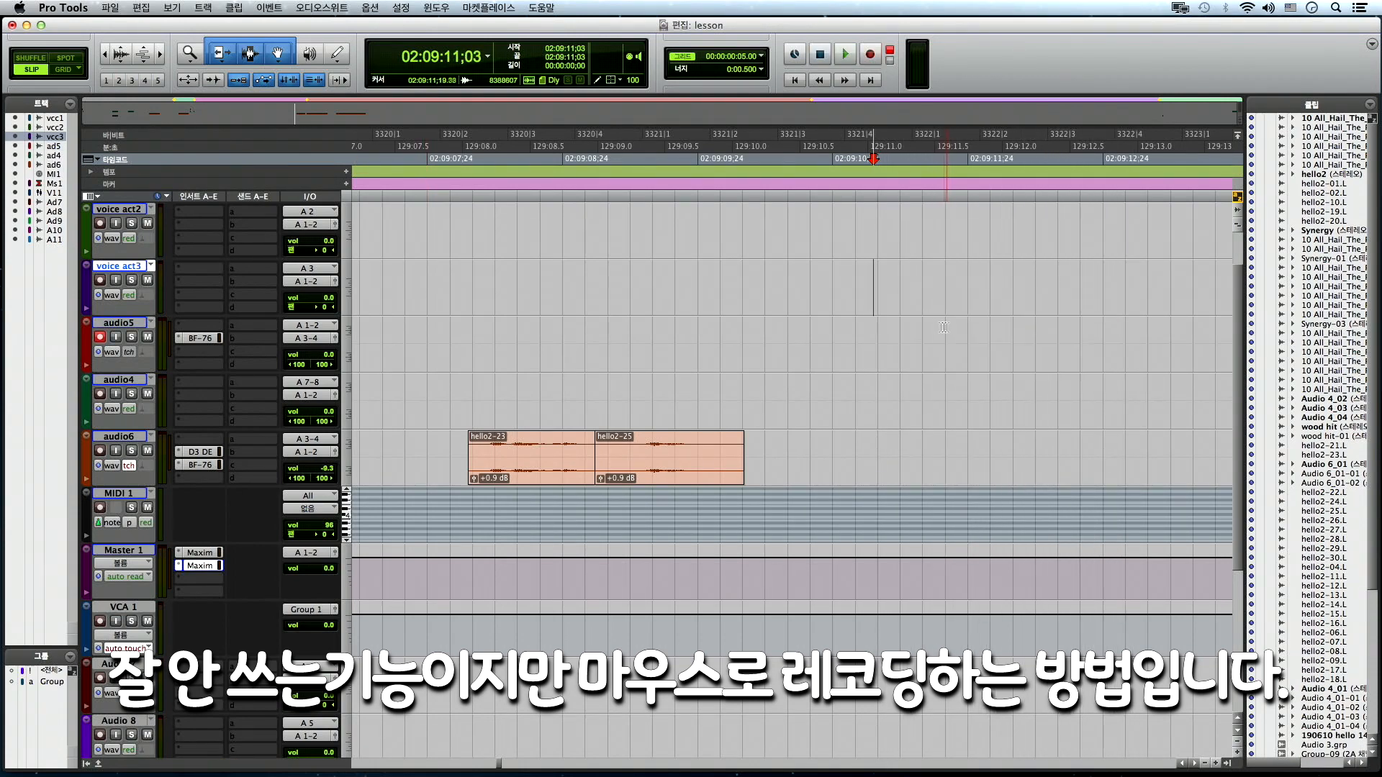
{"action": "left_click", "coordinate": [100, 339]}
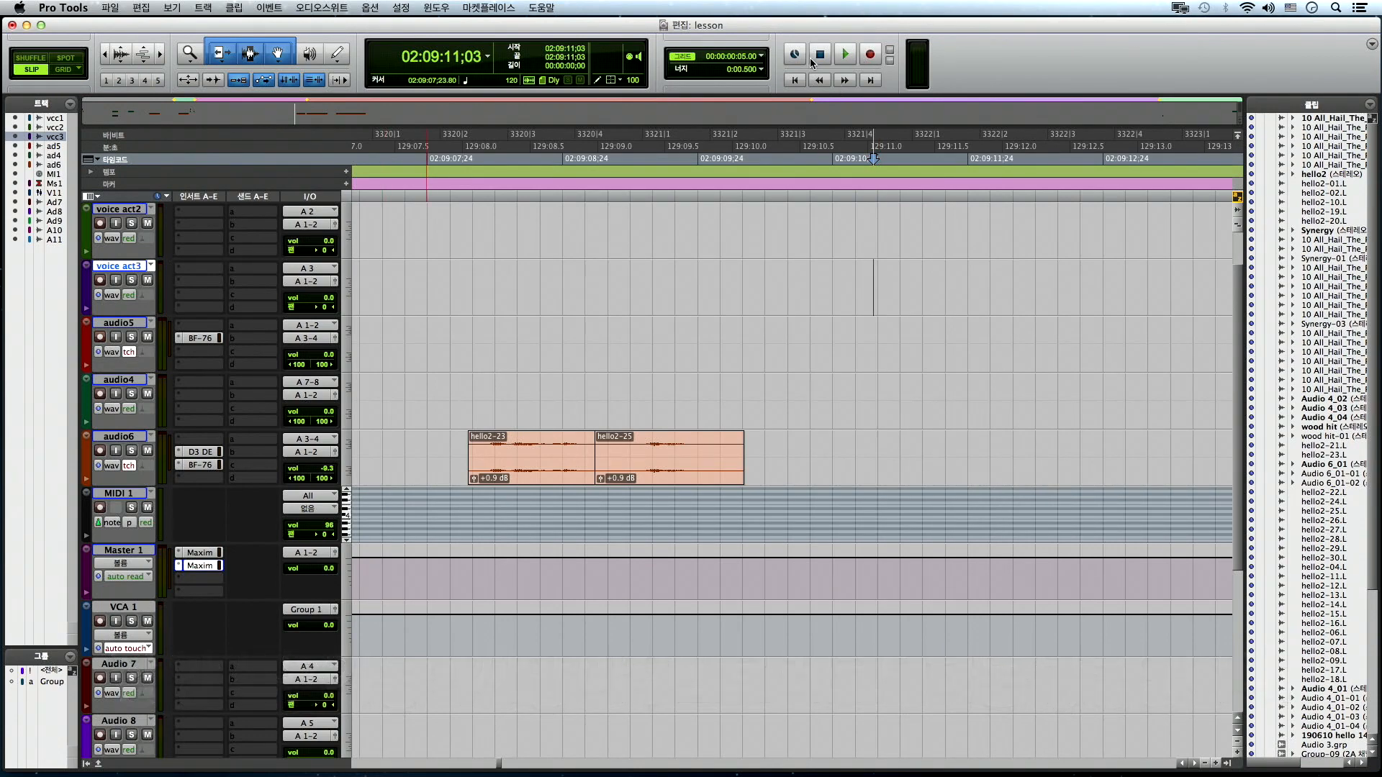
- Show the expanded transport in the Edit window toolbar and hide it again
{"action": "left_click", "coordinate": [1372, 44]}
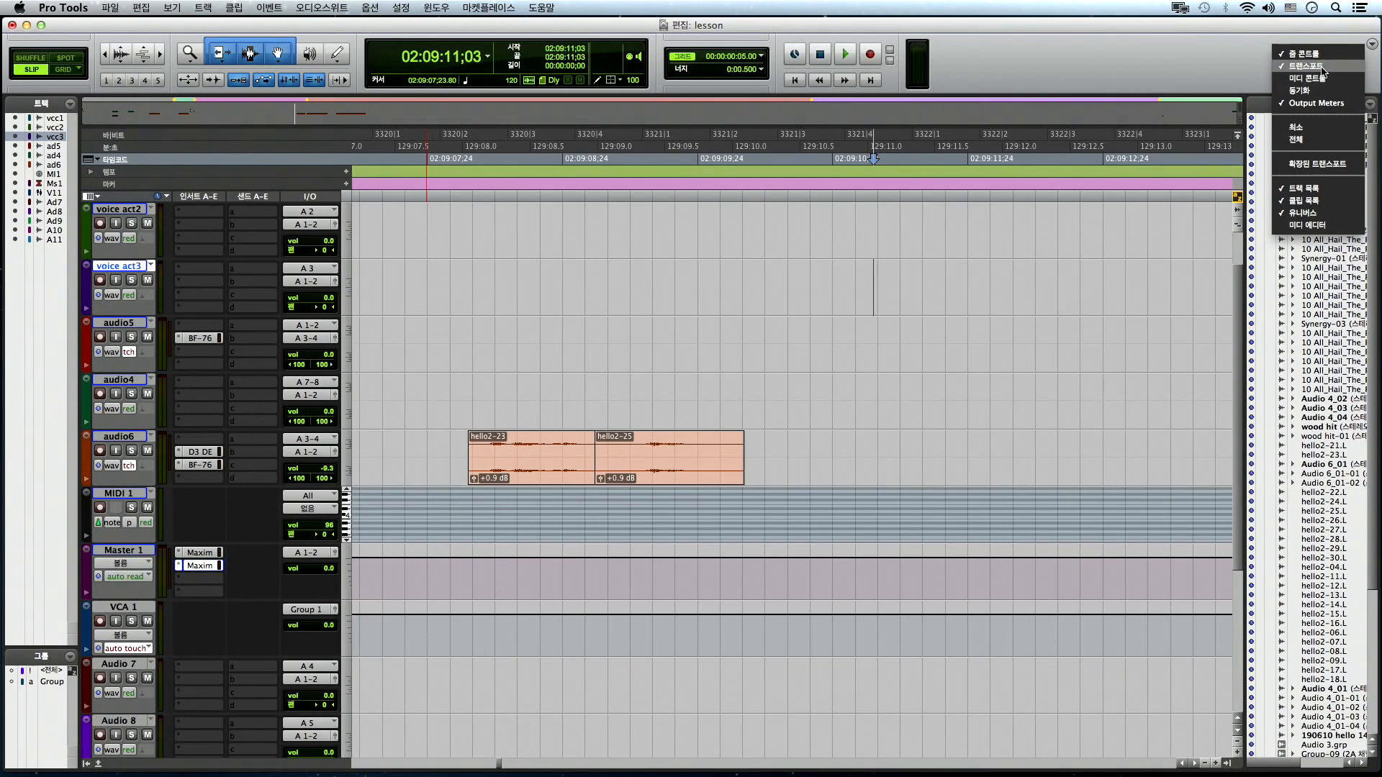
{"action": "left_click", "coordinate": [1317, 164]}
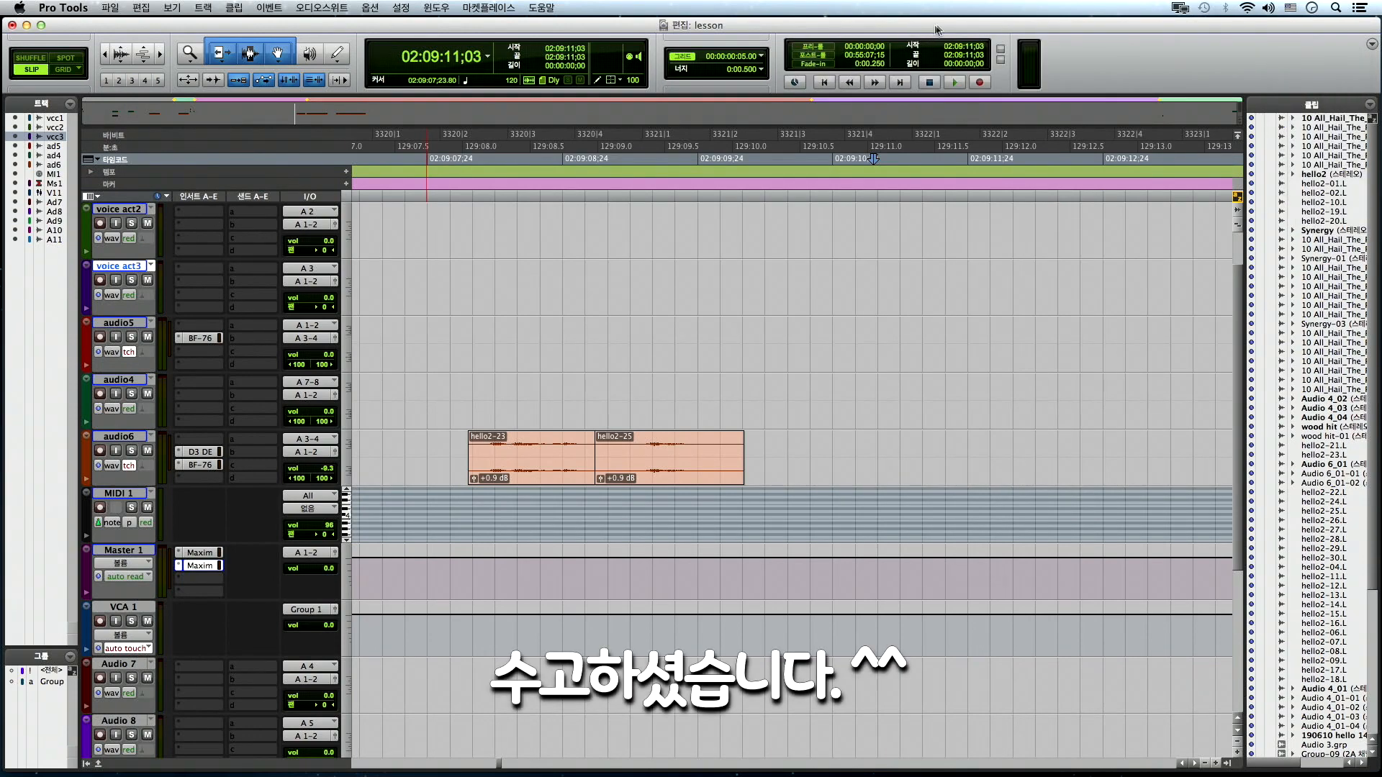
{"action": "left_click", "coordinate": [1372, 44]}
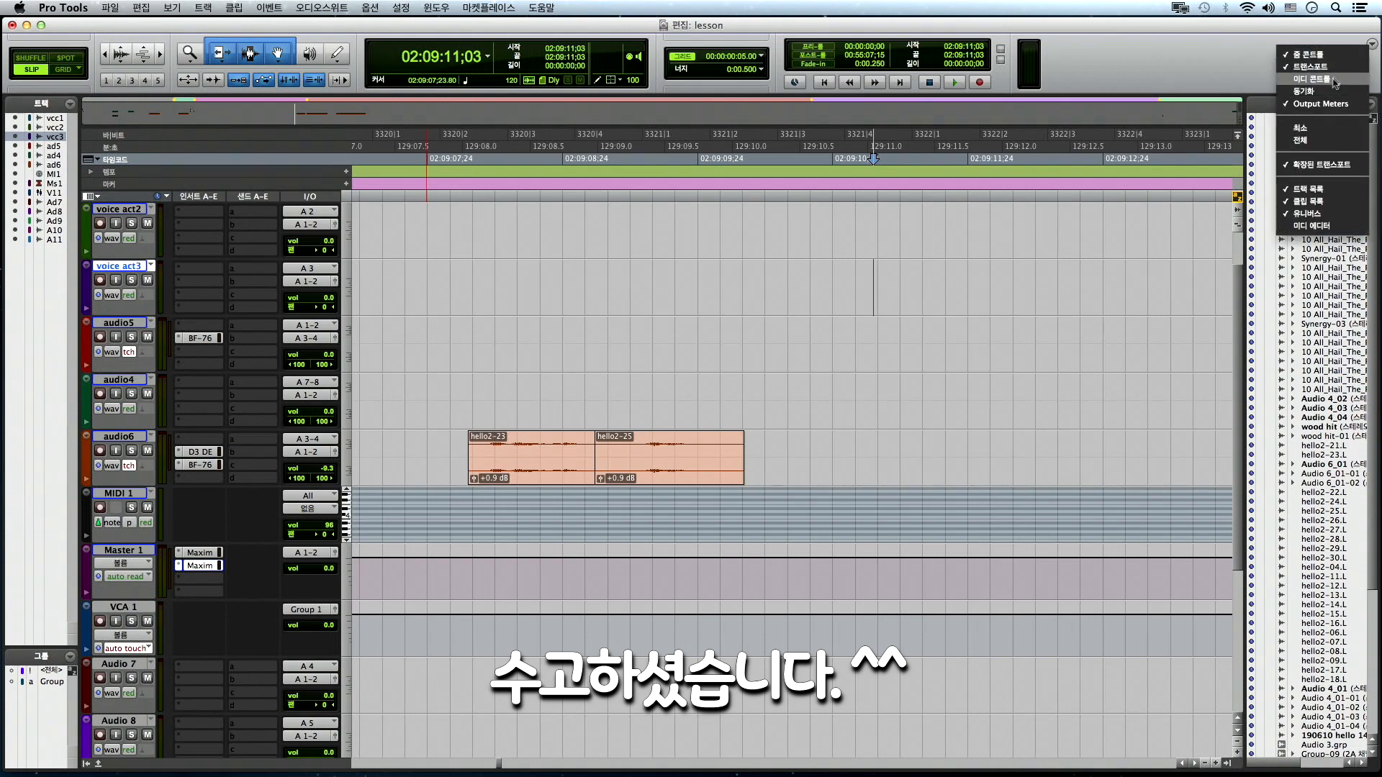
{"action": "left_click", "coordinate": [1317, 166]}
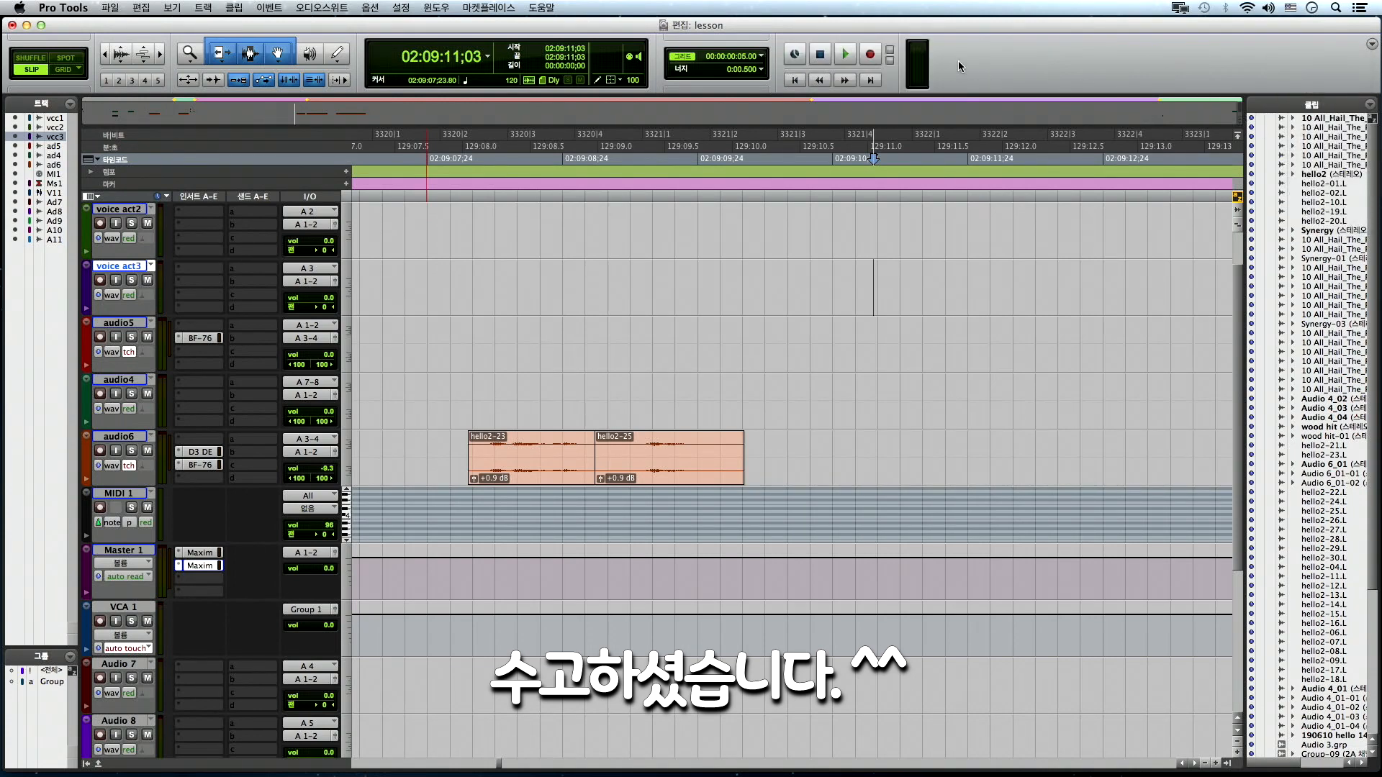